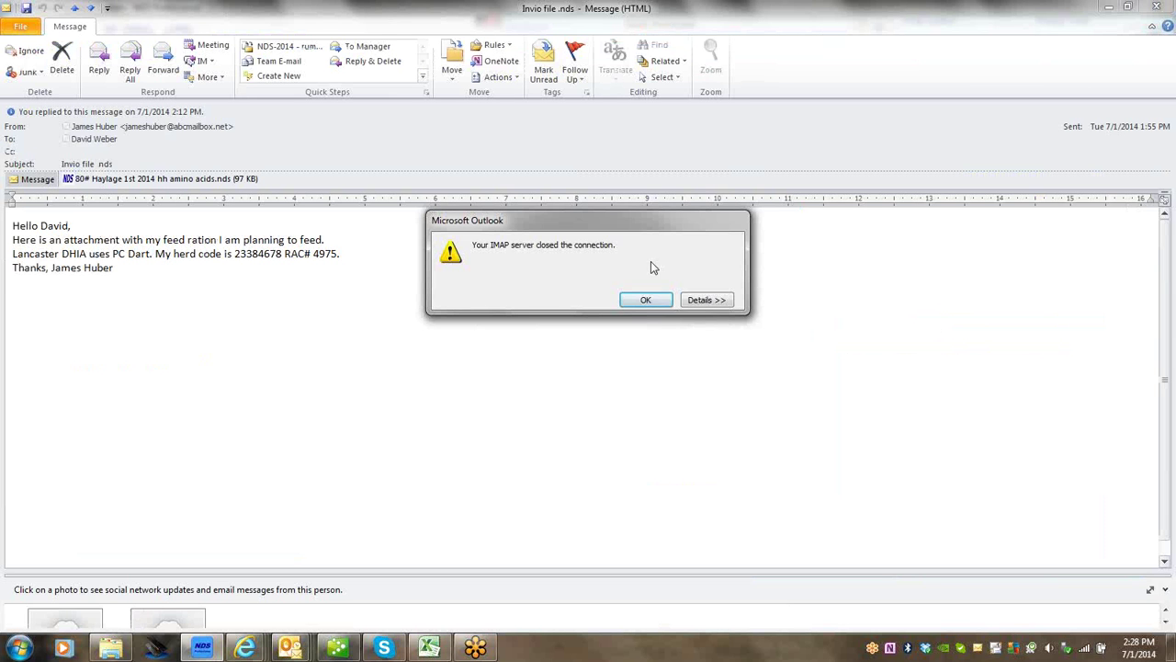
Dismiss the mail server alert and switch to NDS Professional's farms structure
left_click(645, 300)
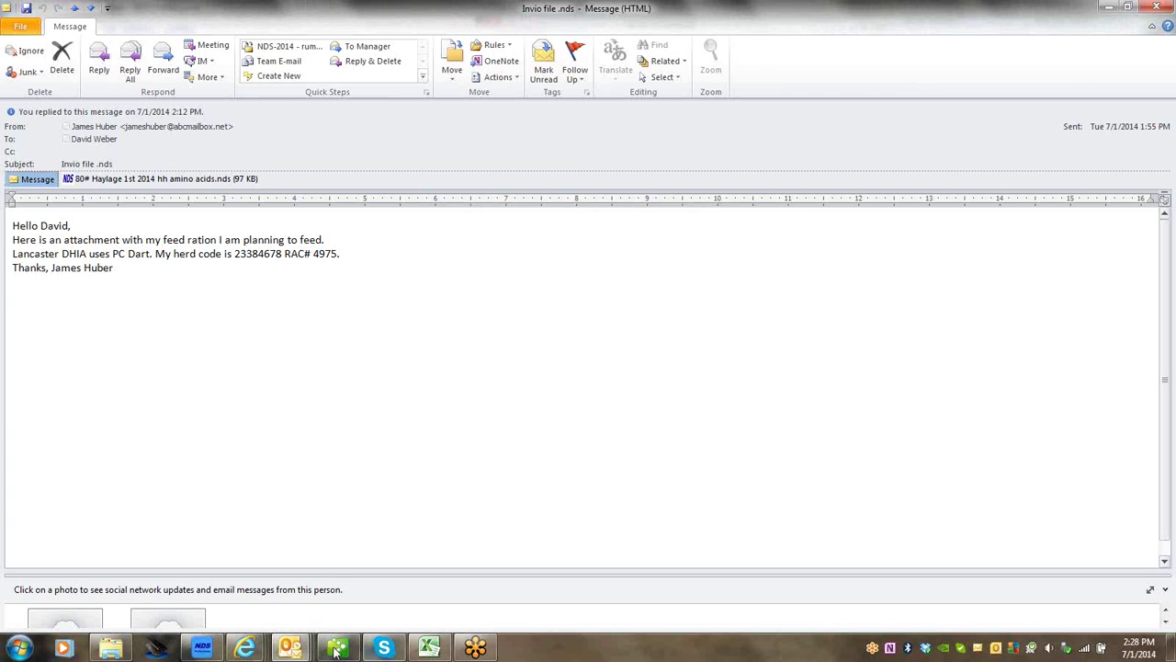
left_click(202, 648)
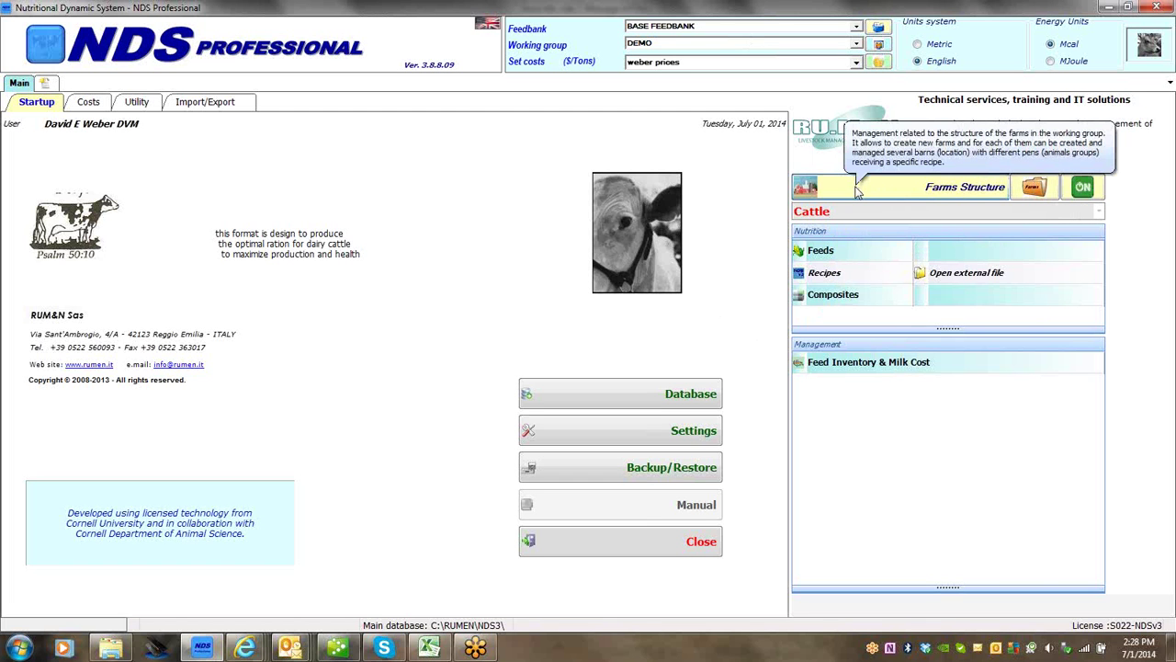
left_click(856, 190)
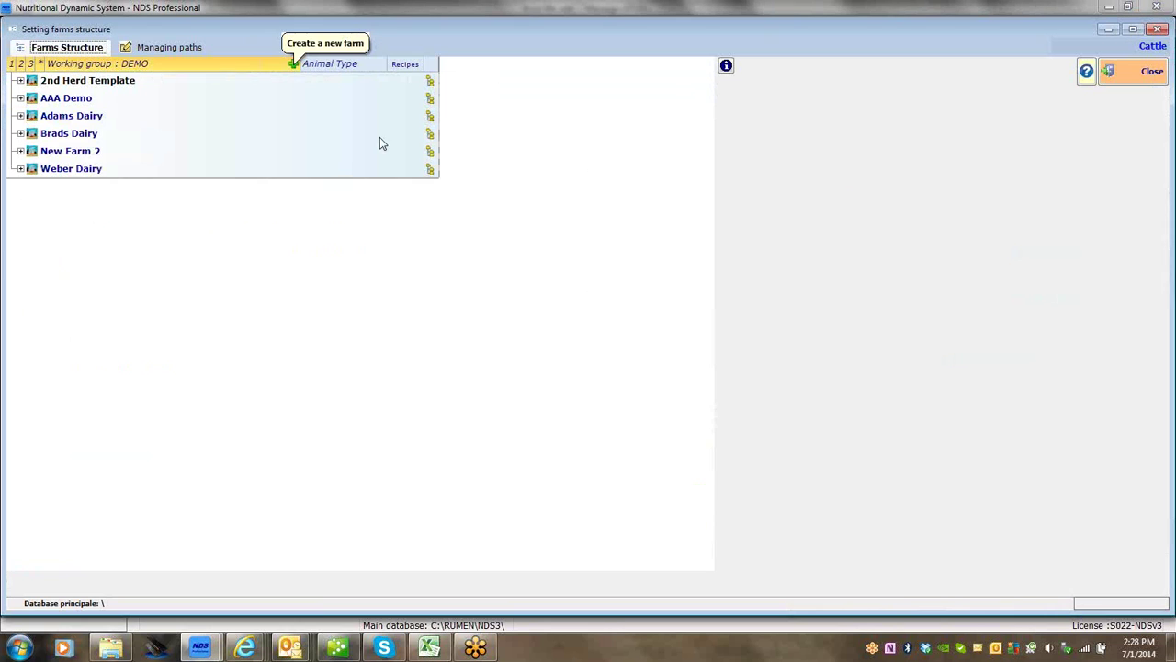
Duplicate the 2nd Herd Template farm without its recipes as "July Demo Dairy" with ID code JDD1, and check its barns and pens
right_click(60, 84)
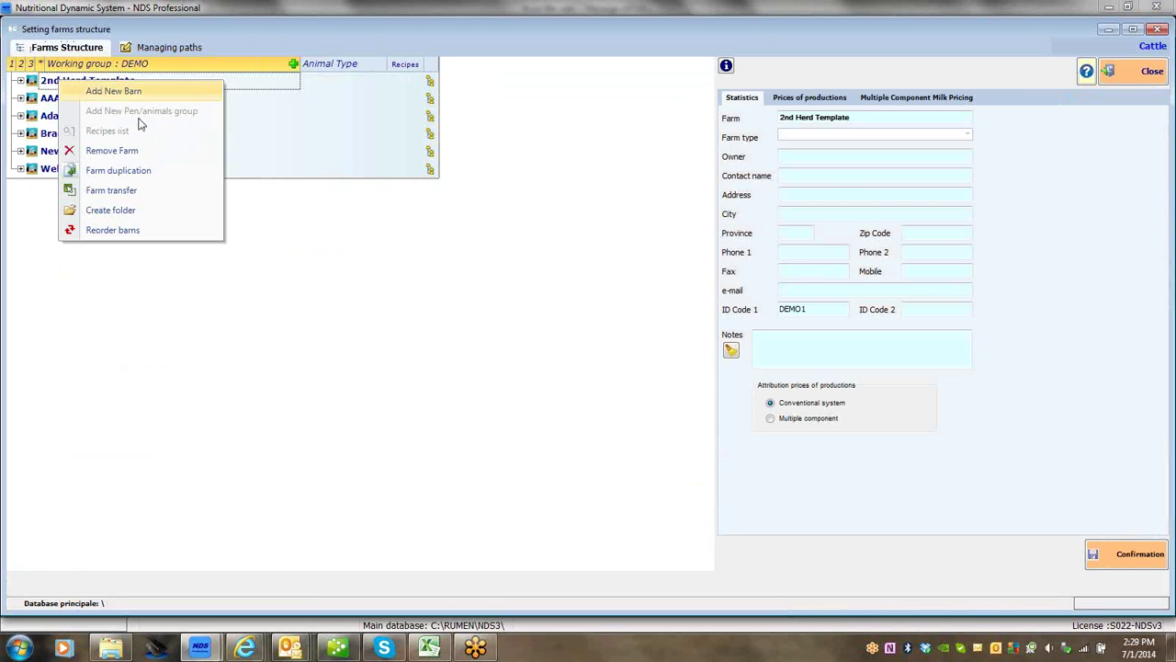
left_click(135, 172)
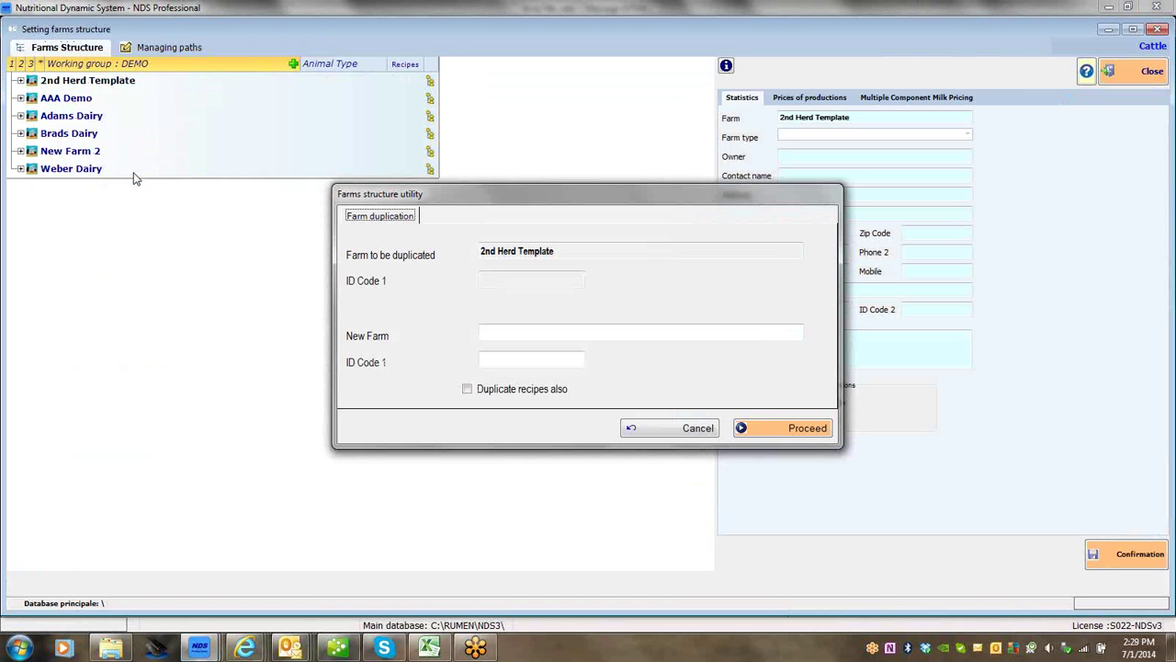
left_click(488, 331)
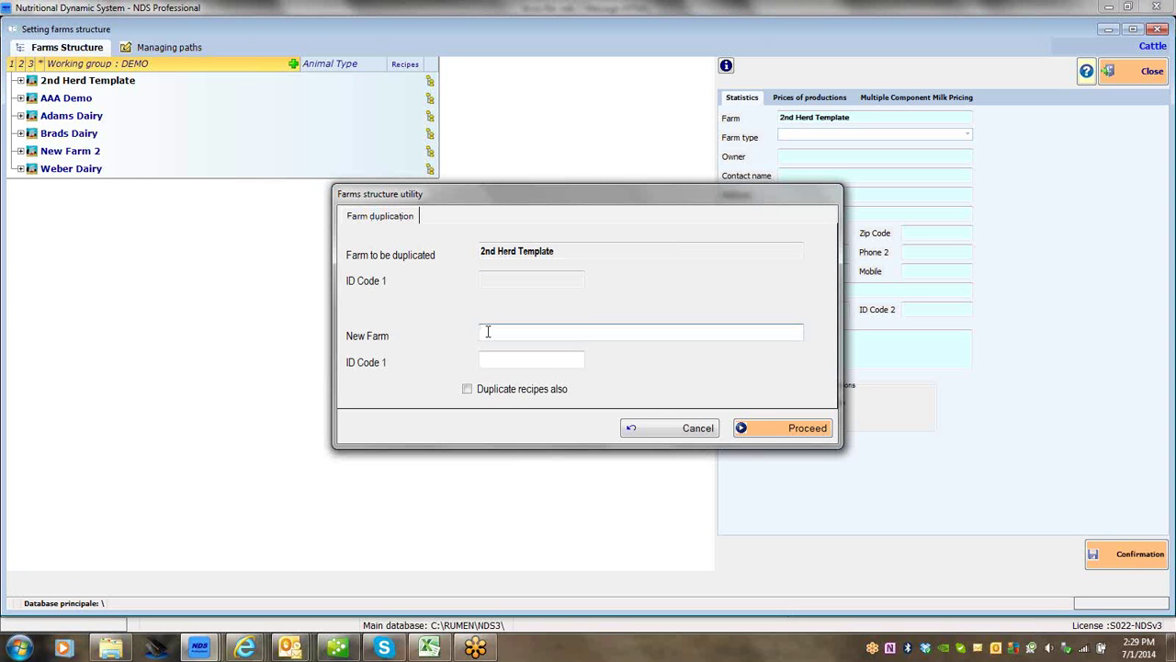
type("July Demo Dairy")
left_click(490, 359)
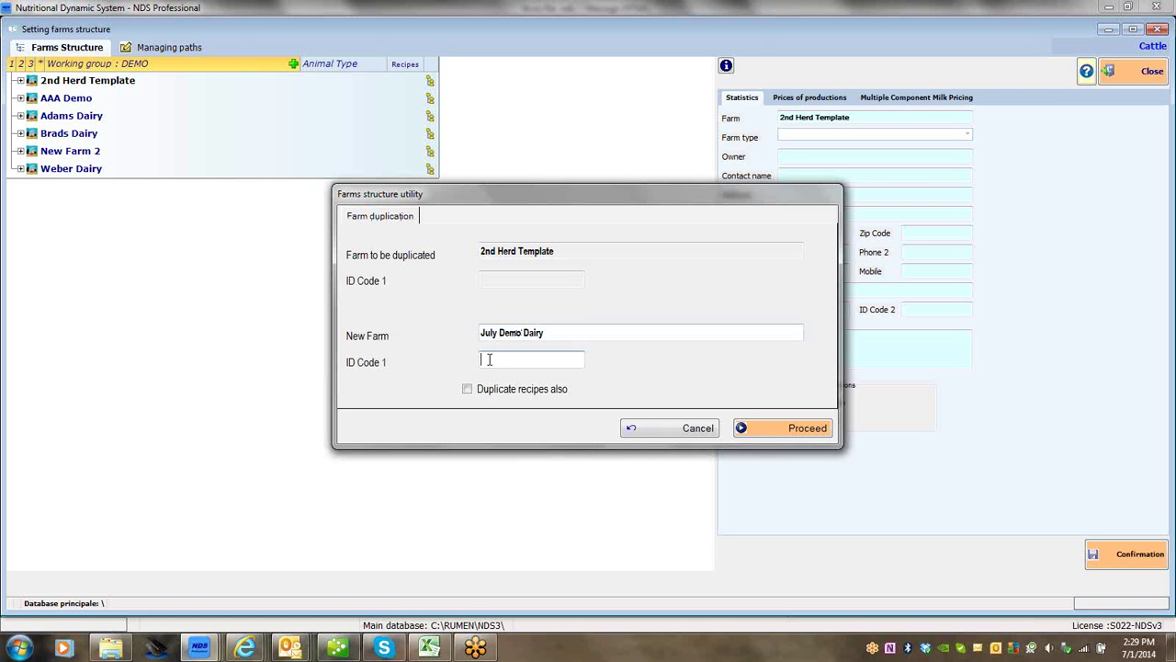
type("JDD1")
left_click(784, 432)
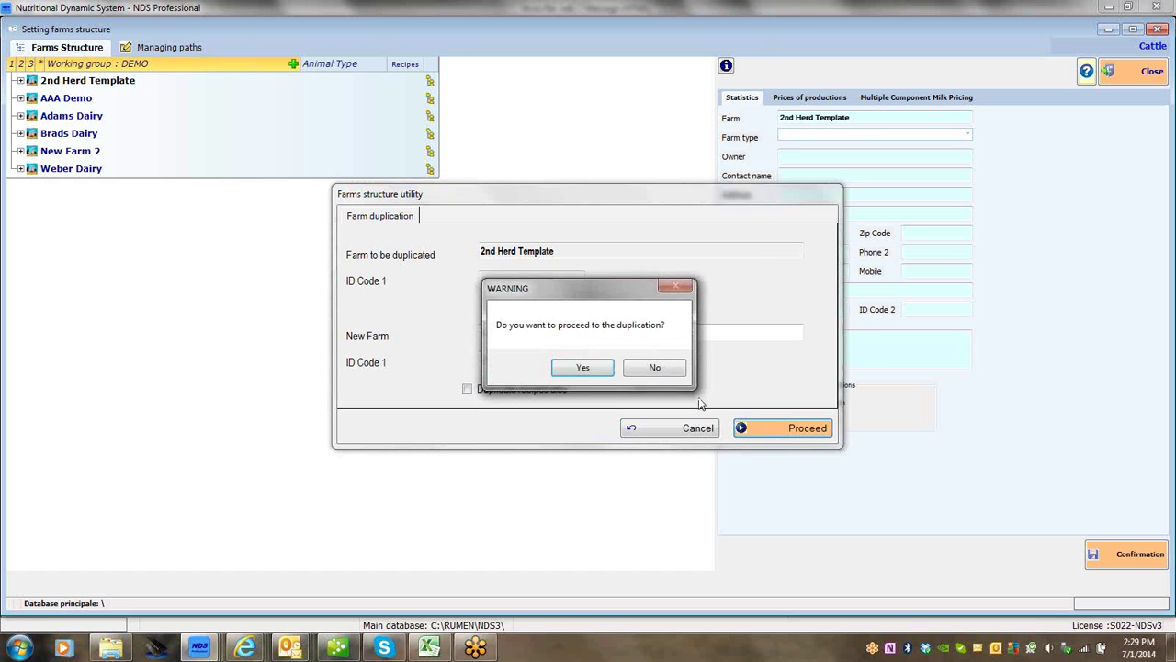
left_click(582, 368)
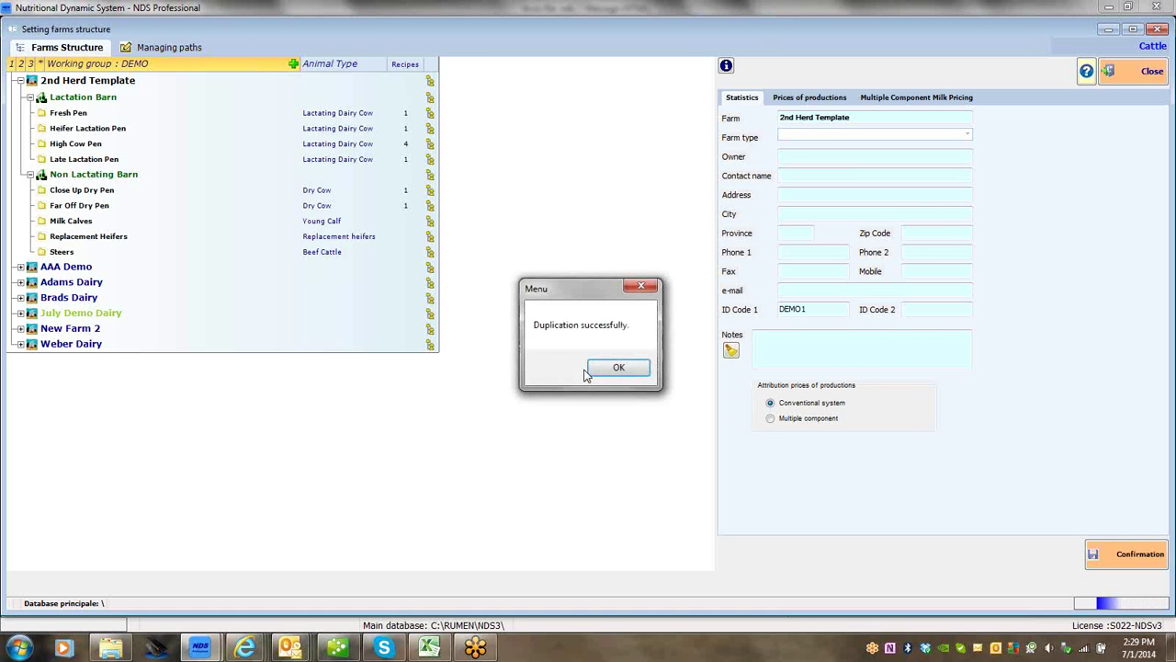
left_click(619, 368)
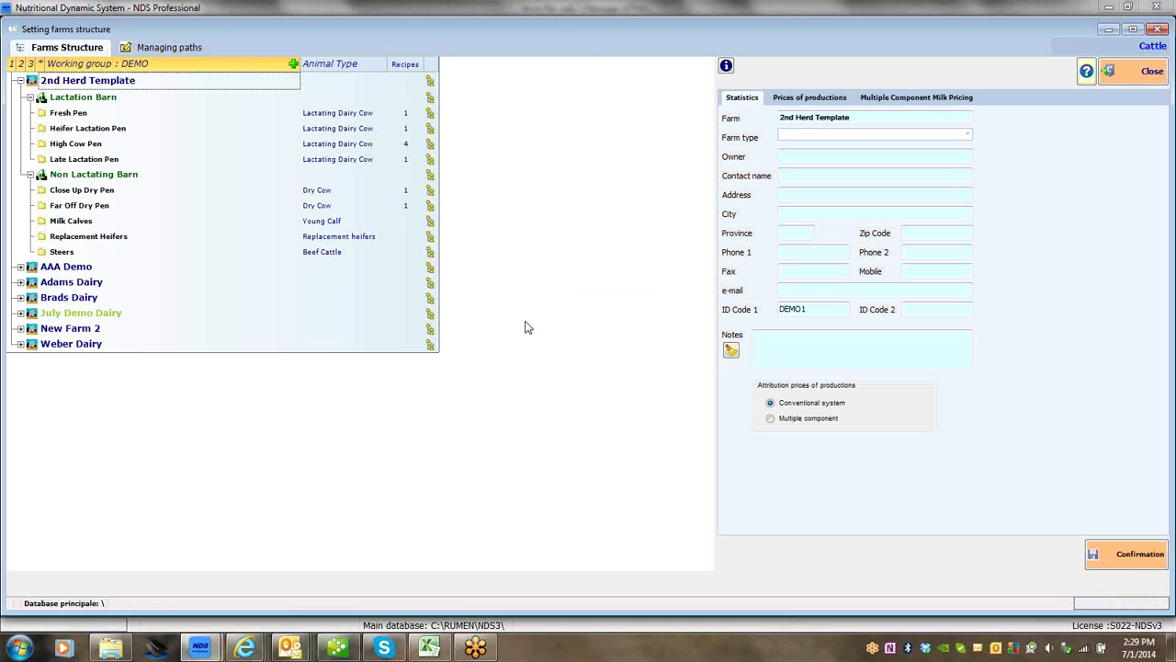
left_click(20, 313)
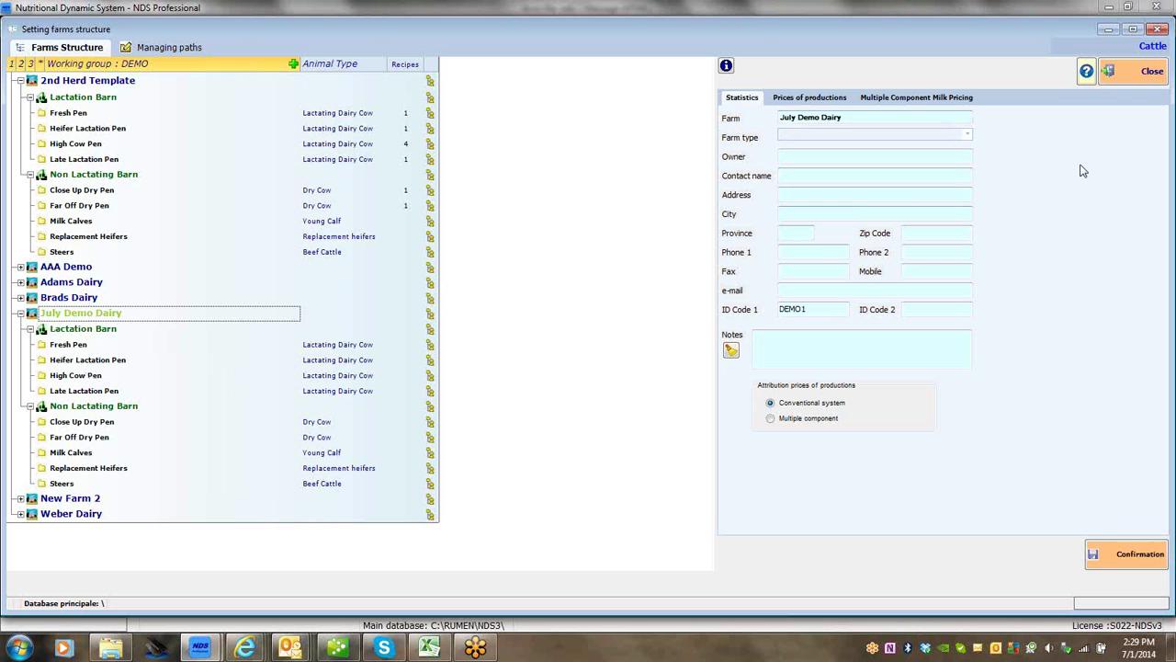
left_click(1142, 71)
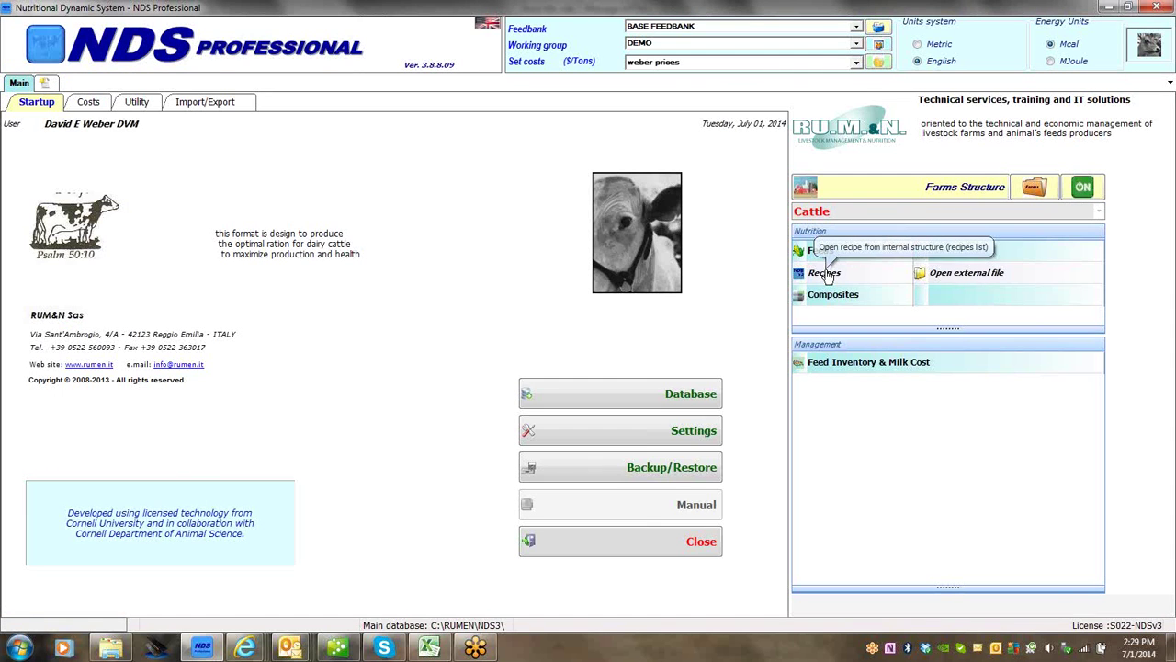
Create a new cattle recipe for the Fresh Pen in July Demo Dairy's Lactation Barn
left_click(826, 274)
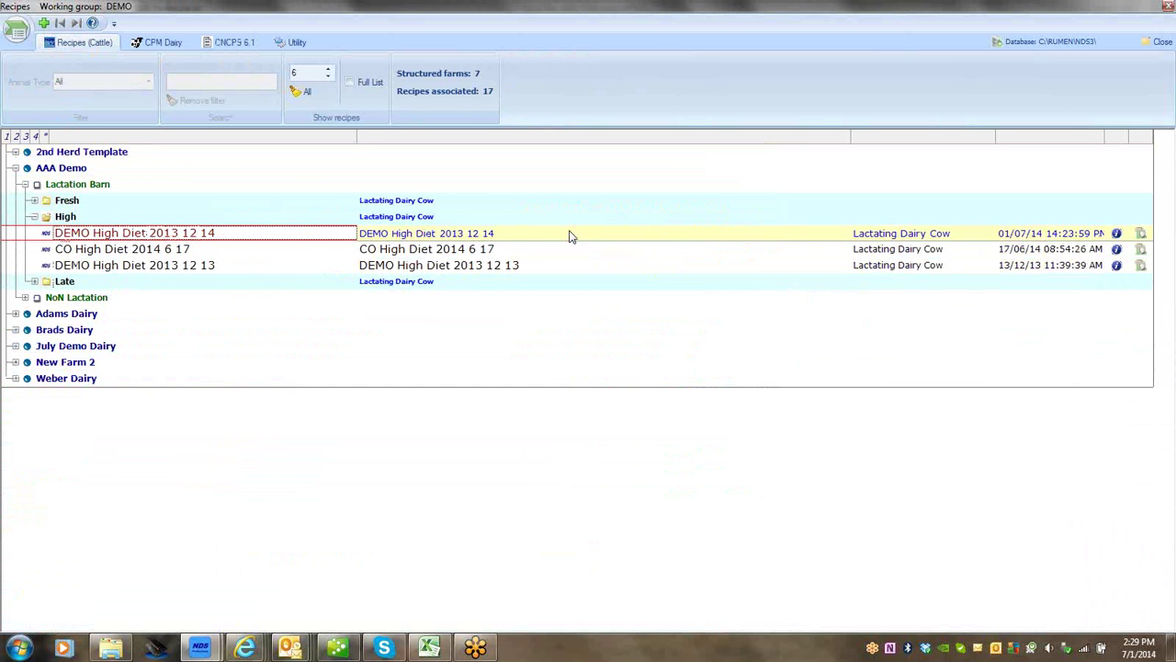
left_click(43, 25)
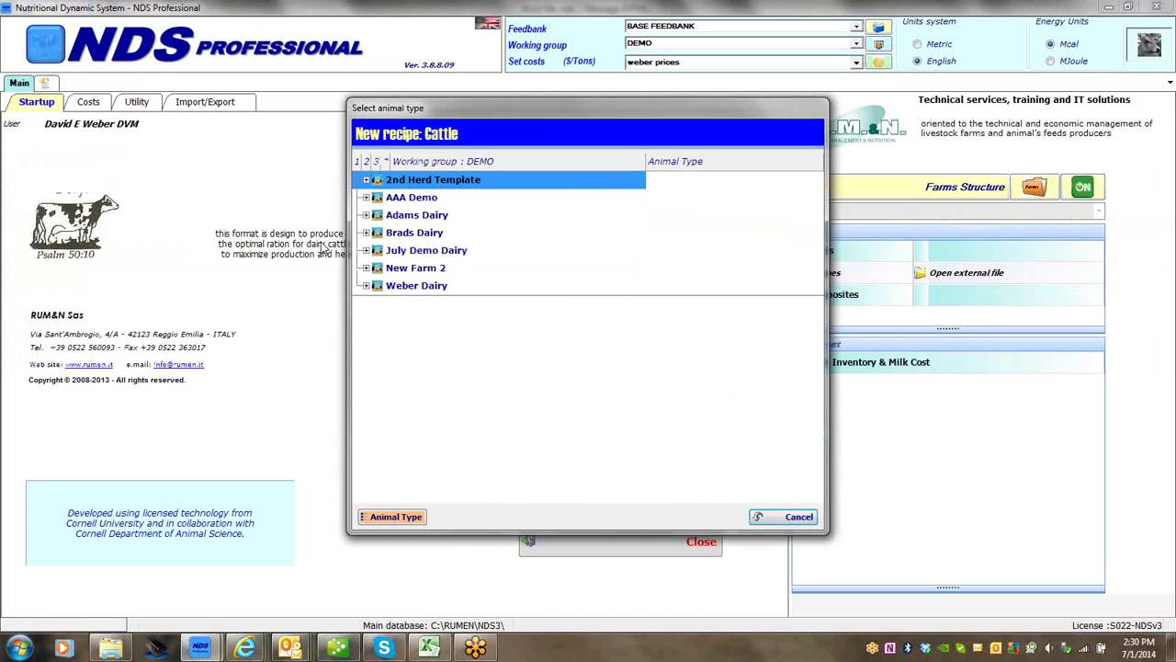
left_click(367, 251)
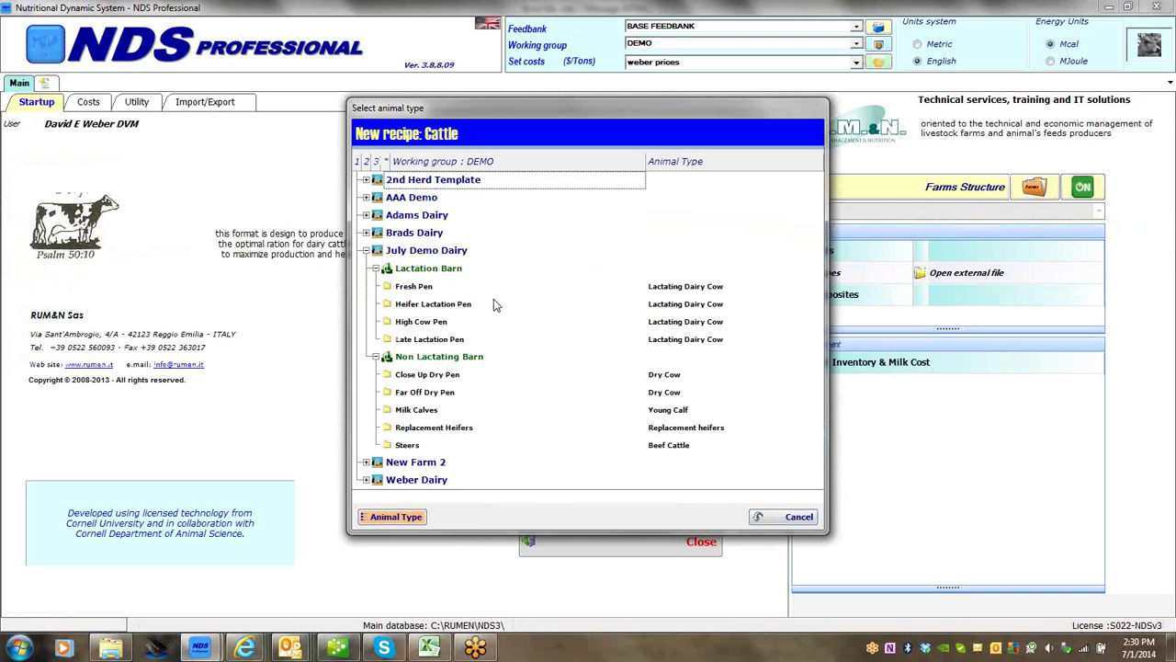
left_click(410, 288)
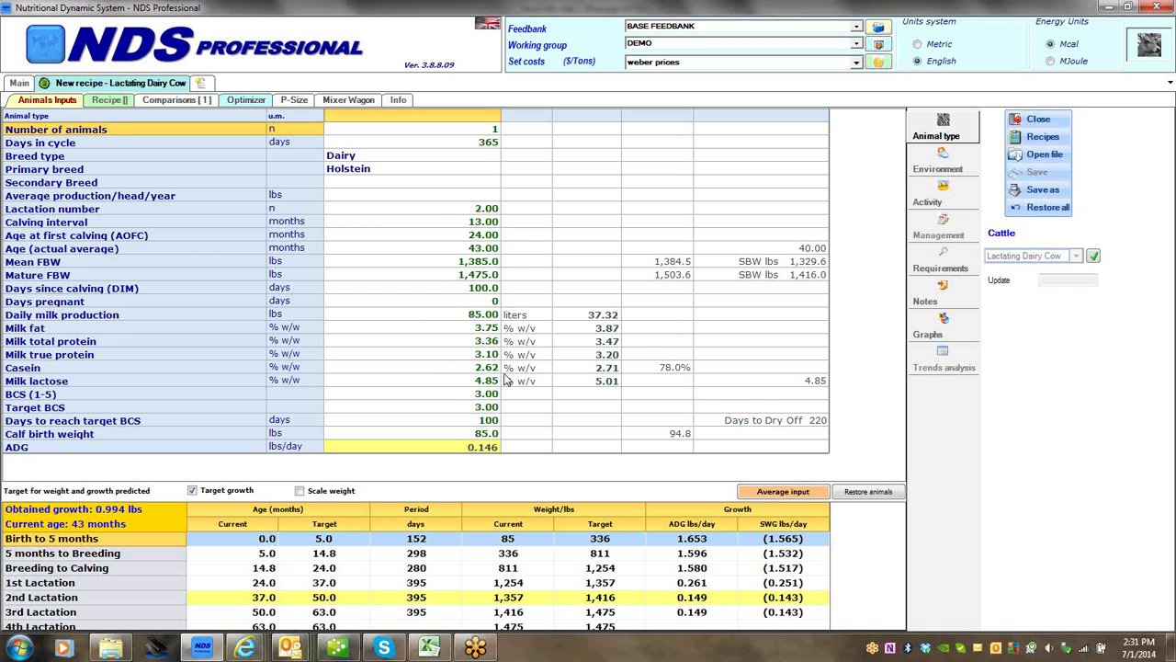
Set the recipe's lactation number to 3 and the age at first calving to 23 months
left_click(481, 213)
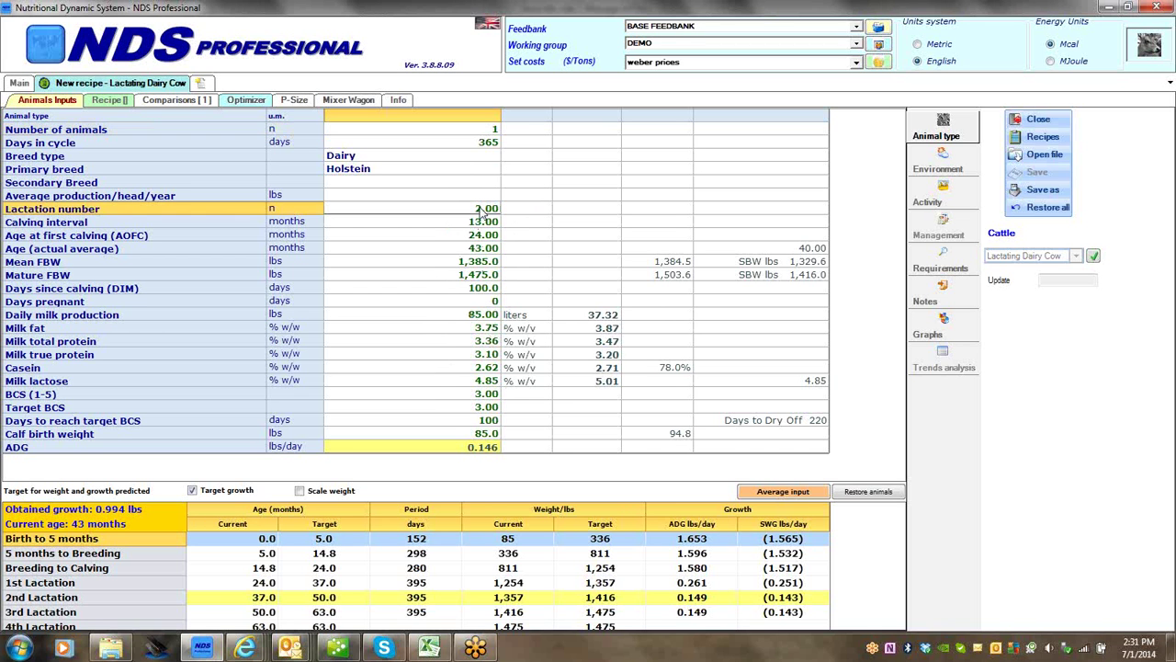
type("3")
key("Return")
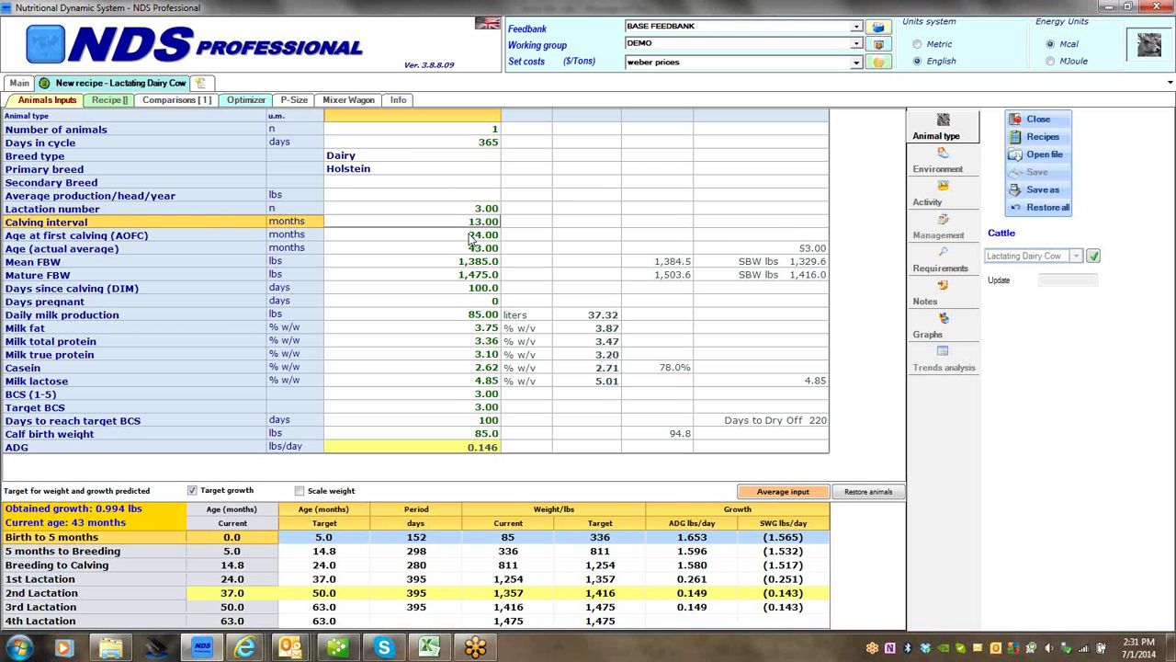
left_click(478, 238)
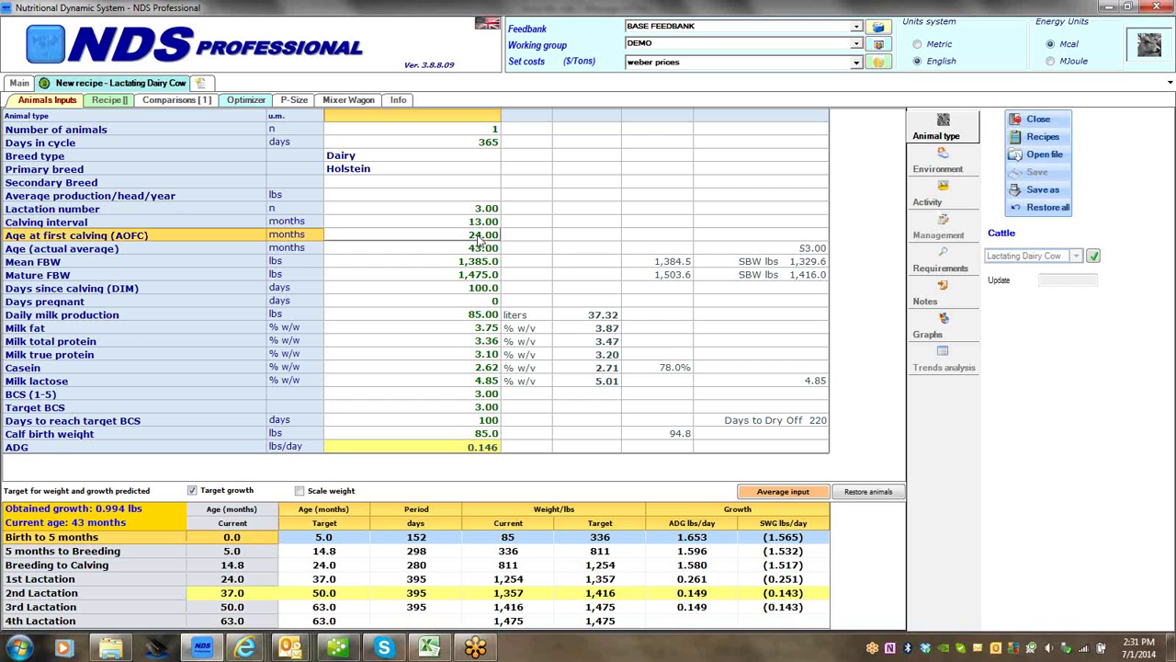
type("23")
key("Up")
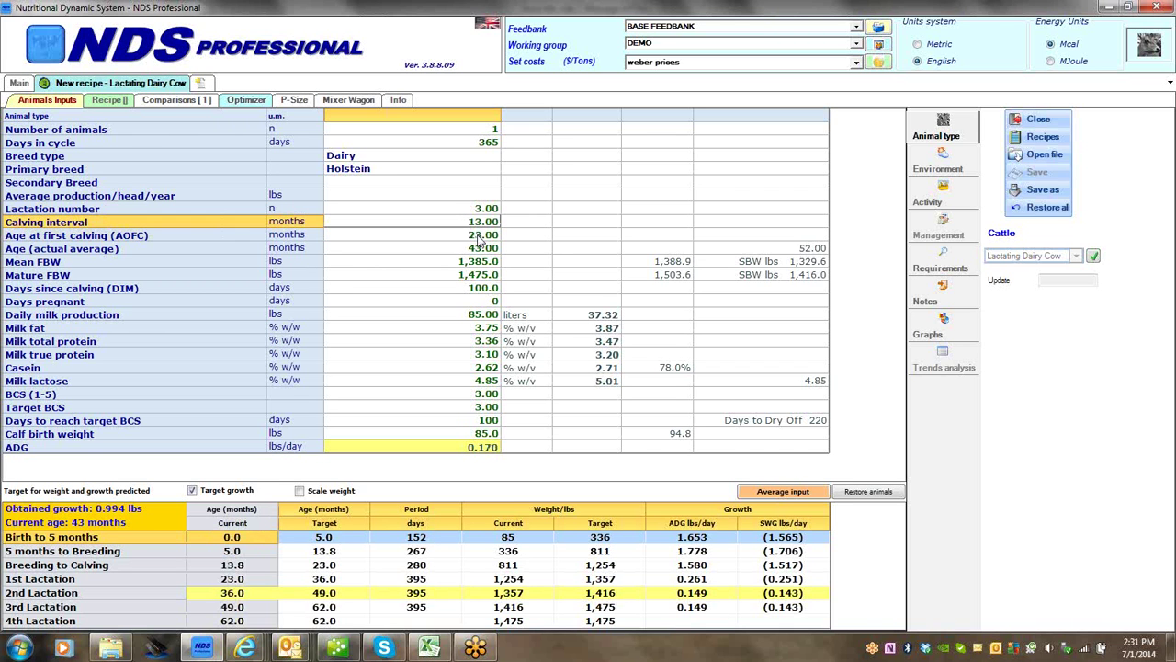
Set the calving interval to 14 months and the actual average age to 54 months
type("14")
key("Up")
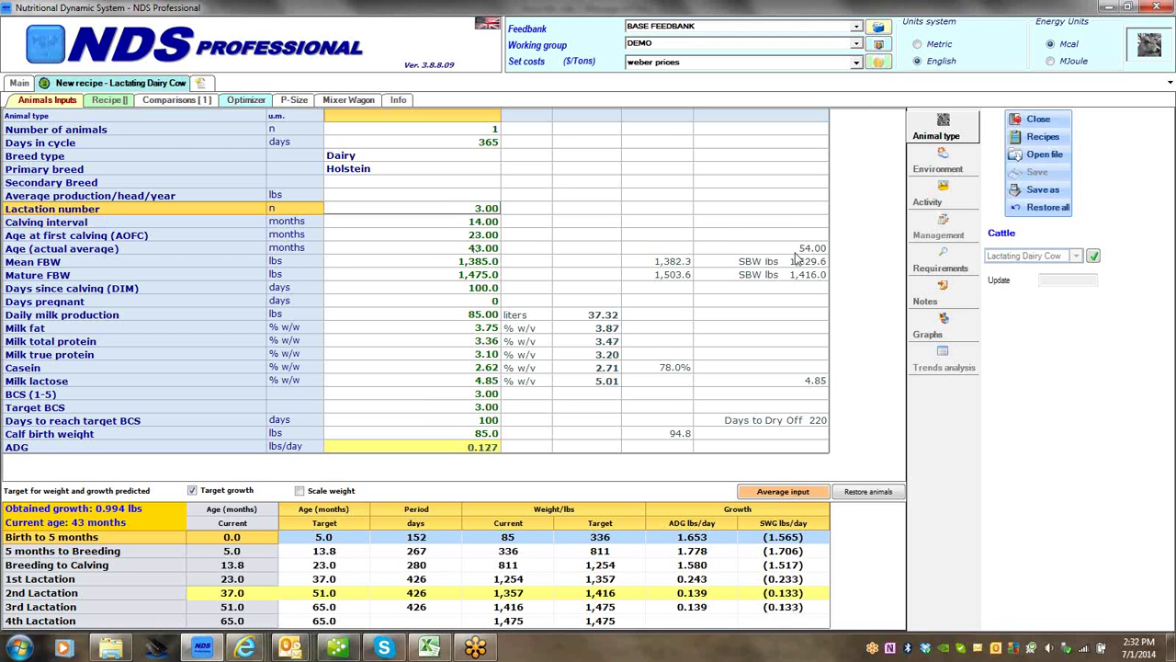
left_click(485, 249)
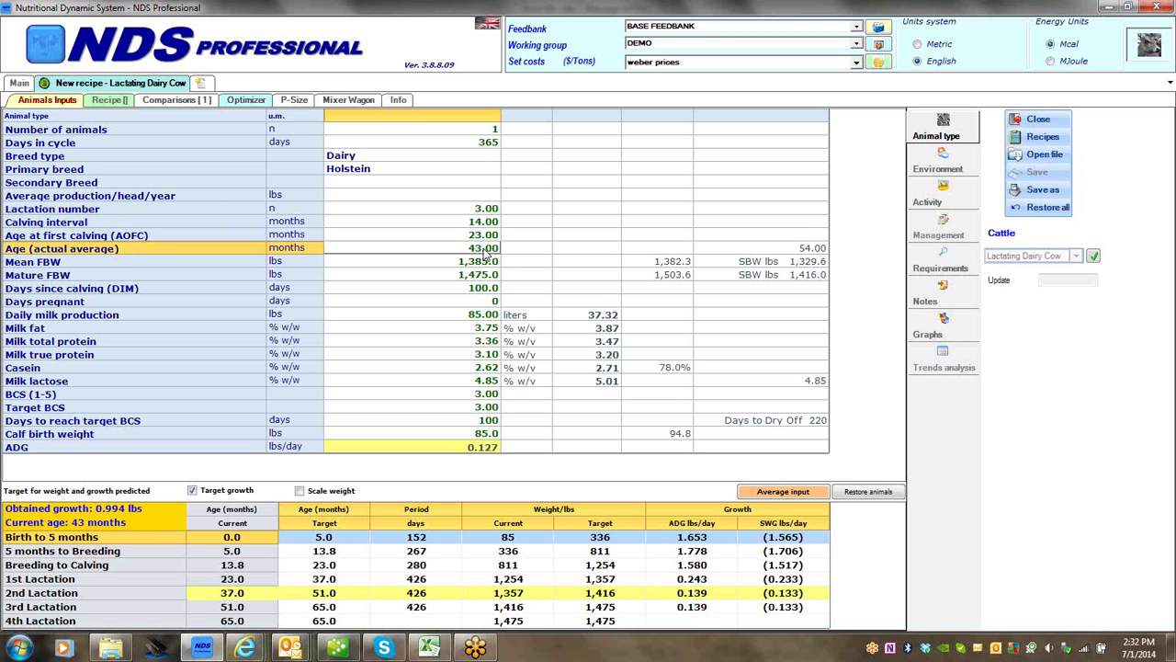
type("54")
key("Return")
key("Return")
key("Return")
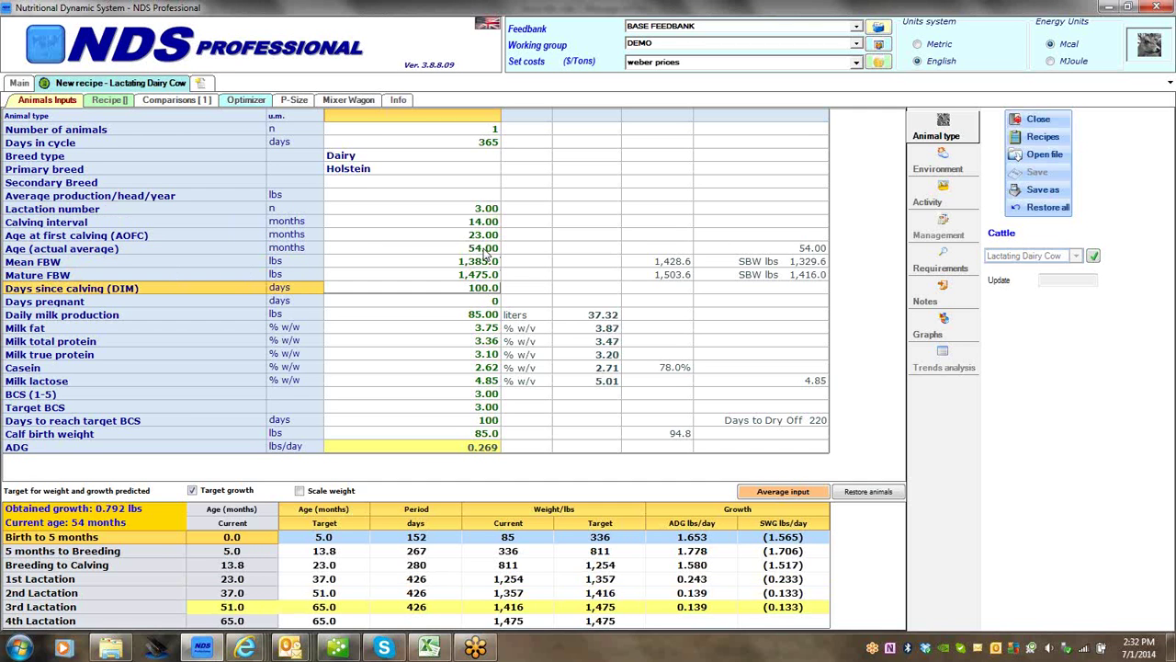
Set the days since calving (DIM) to 200 and check the suggested actual average age
type("200")
key("Up")
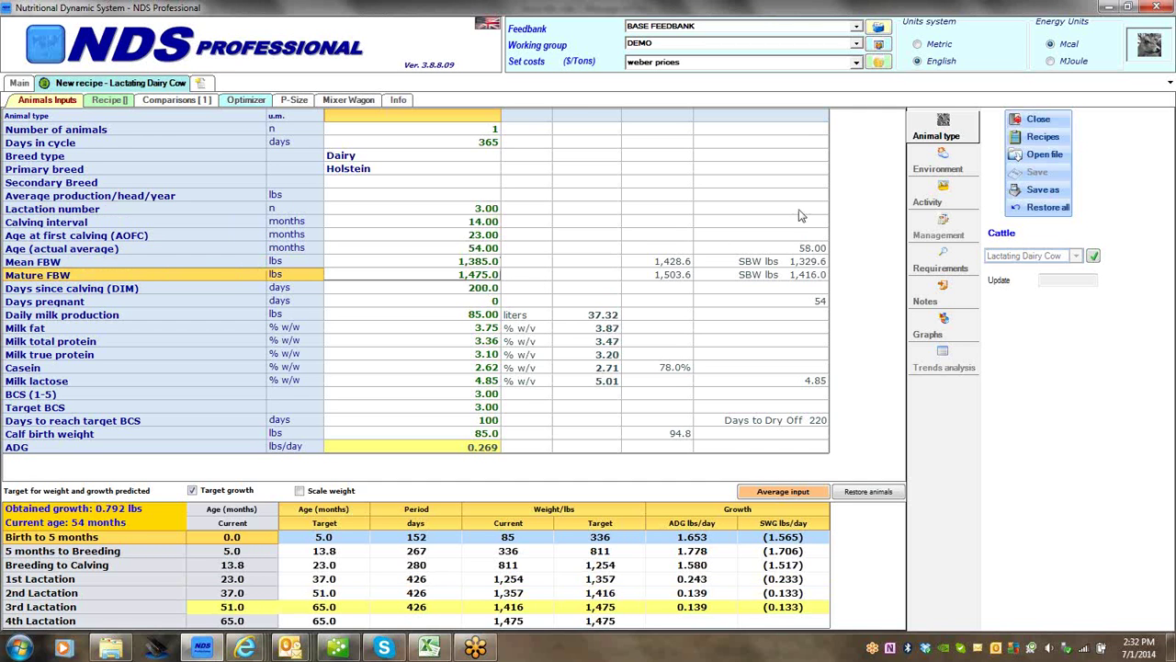
left_click(812, 253)
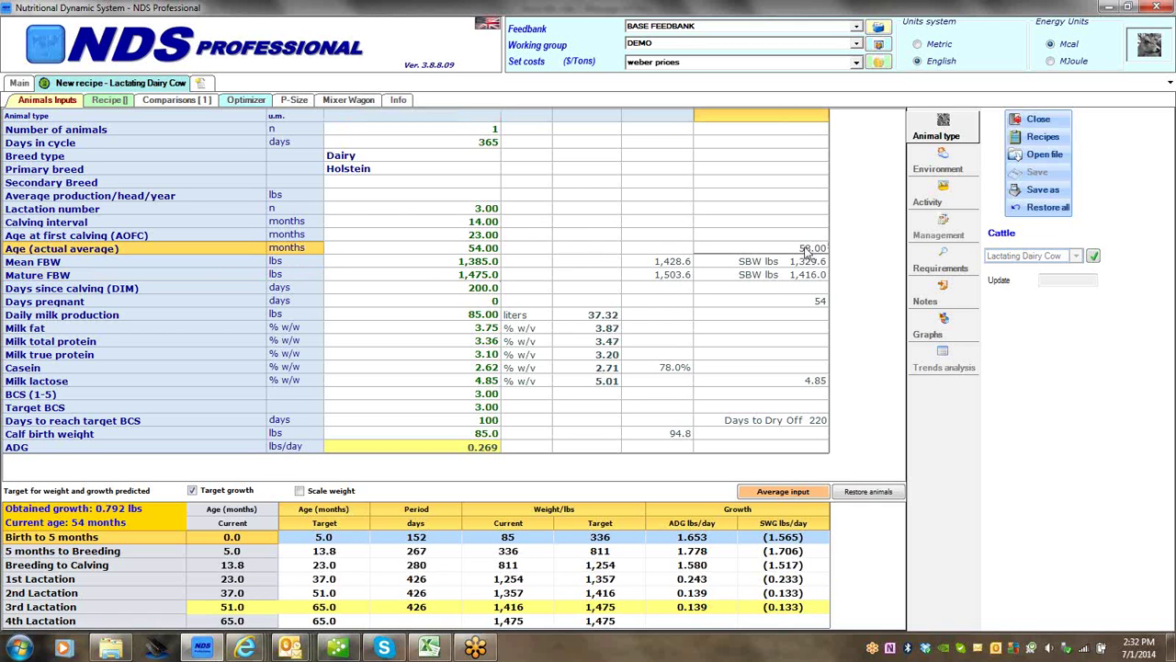
left_click(479, 250)
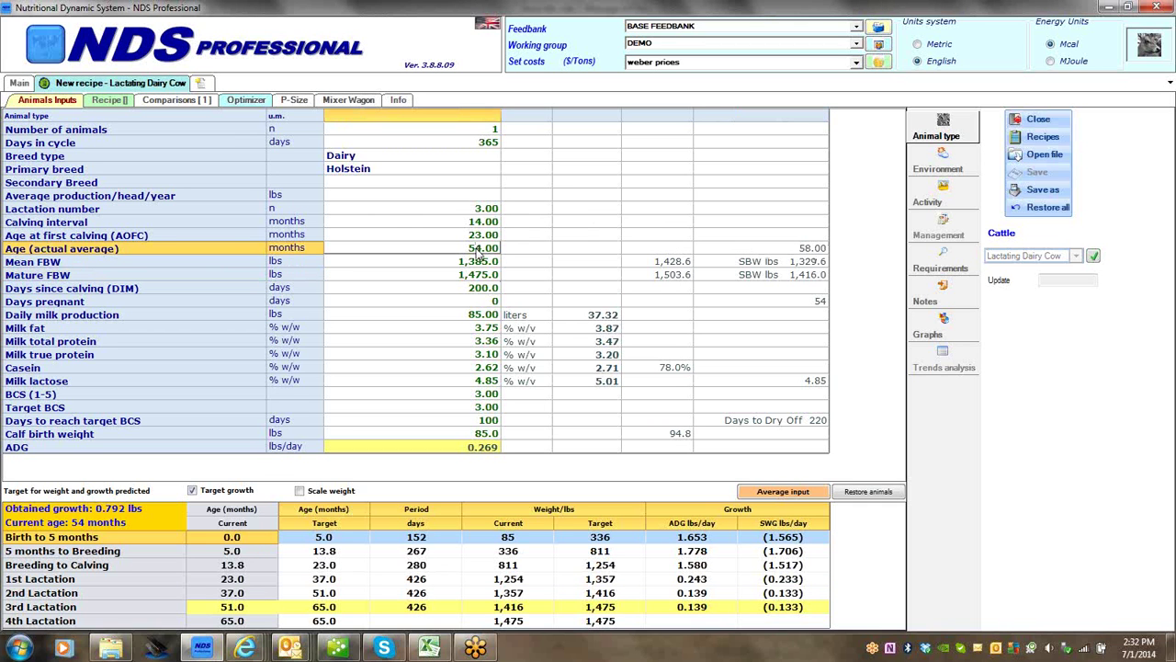
Set the days since calving (DIM) to 60
left_click(485, 288)
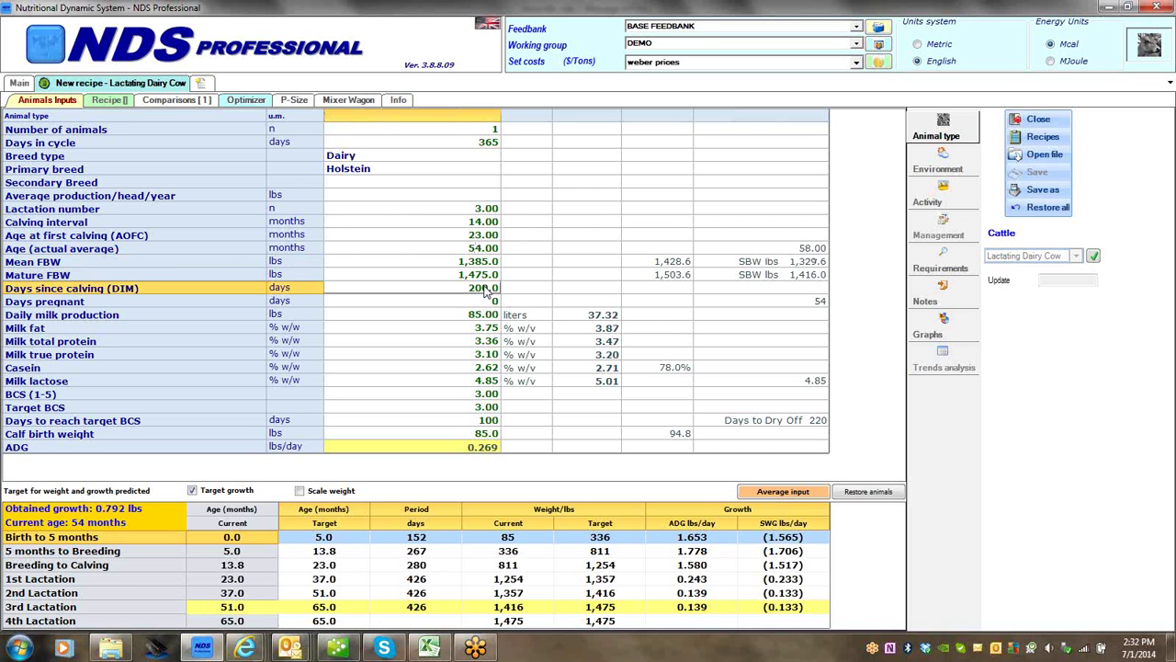
type("60")
key("Up")
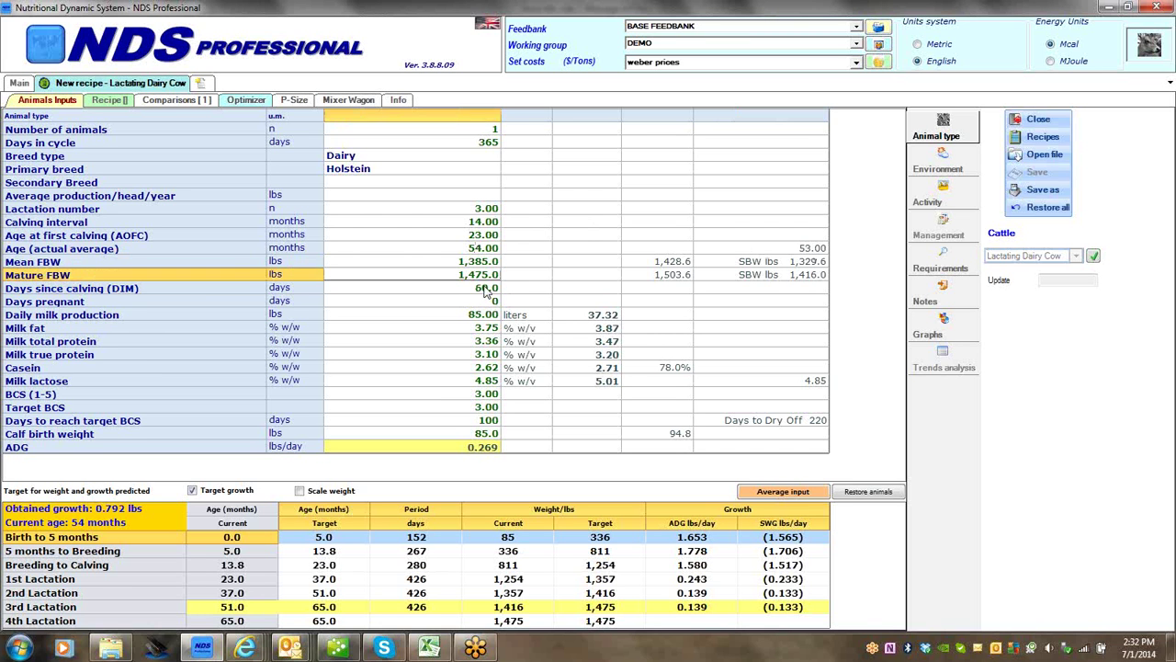
Set the actual average age to 53 months
key("Up")
key("Up")
type("53")
key("Return")
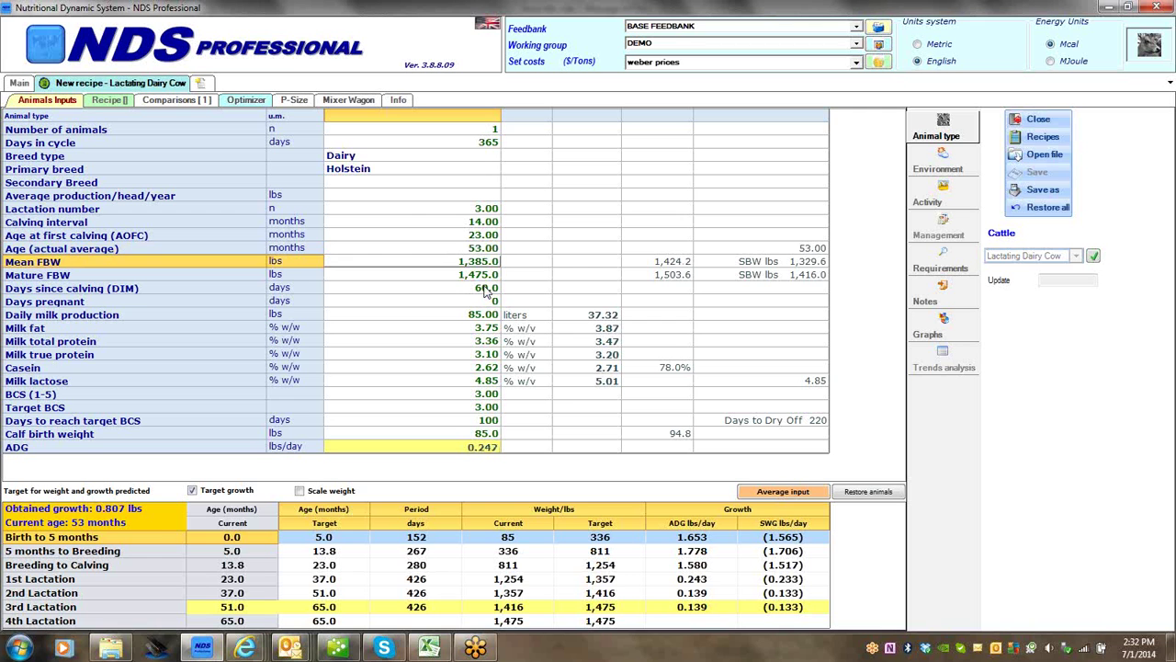
Set the calving interval to 13 months and the actual average age to 51 months
key("Up")
key("Up")
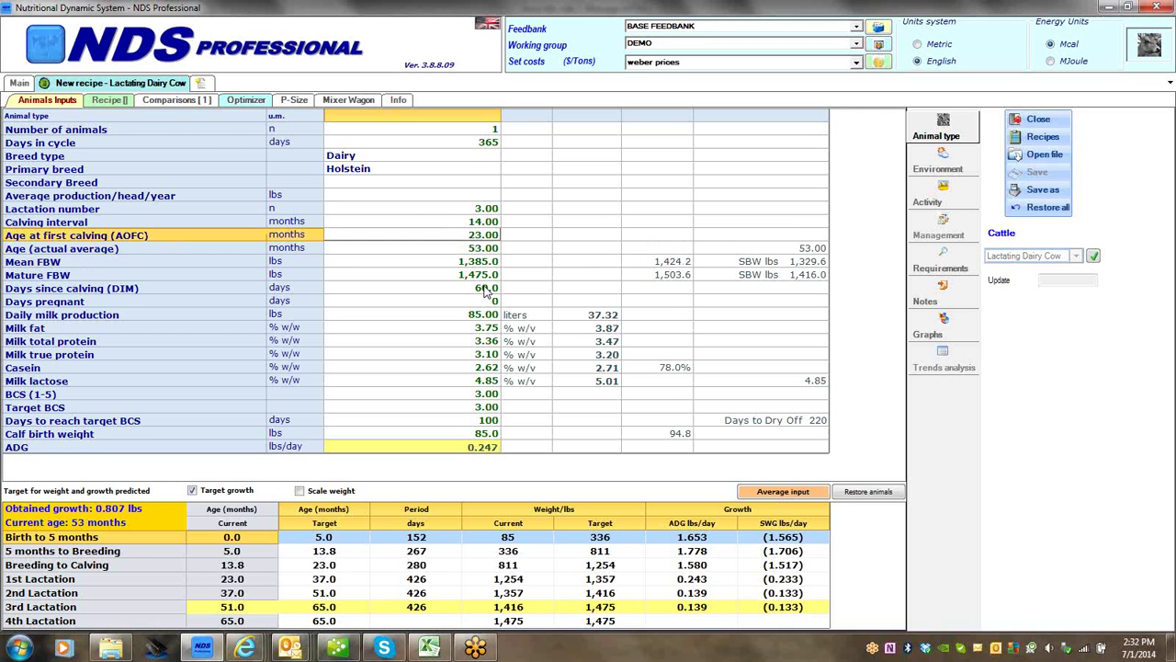
key("Up")
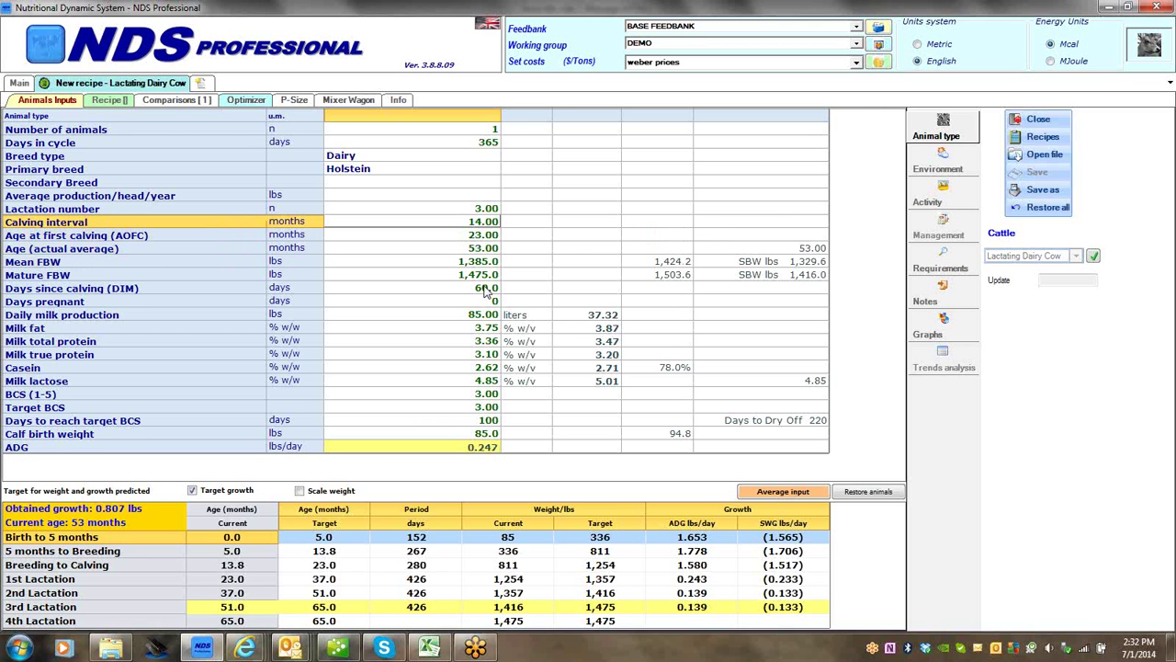
type("13")
key("Up")
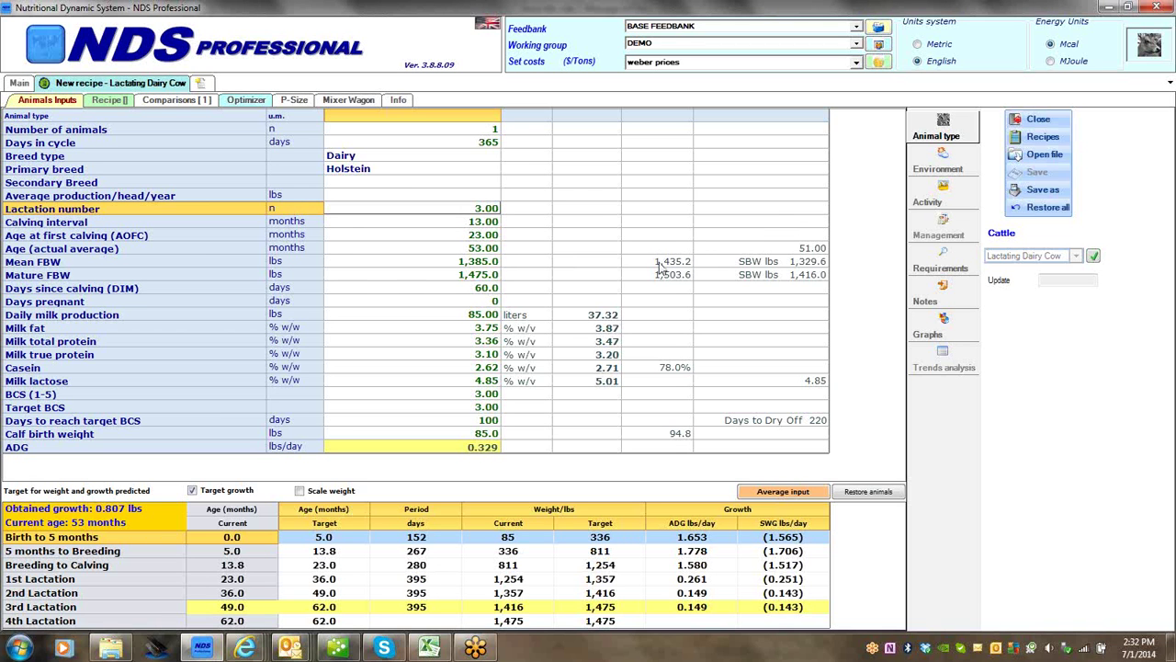
left_click(480, 252)
type("51")
key("Down")
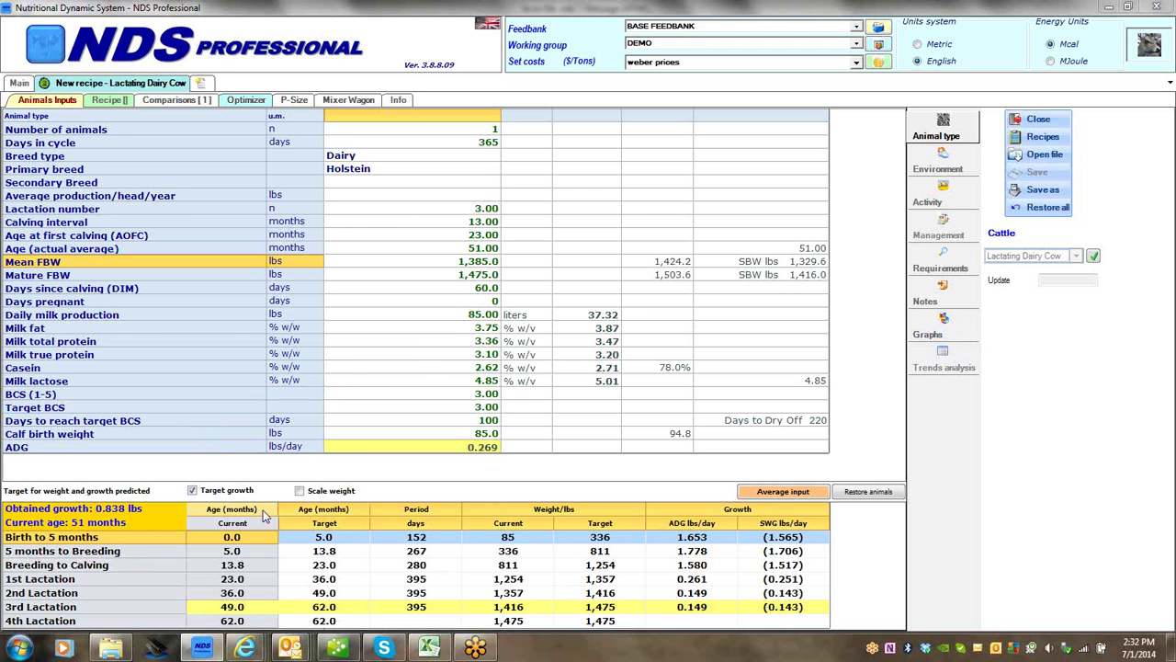
Set the mature full body weight (Mature FBW) to 1500 lbs
left_click(469, 279)
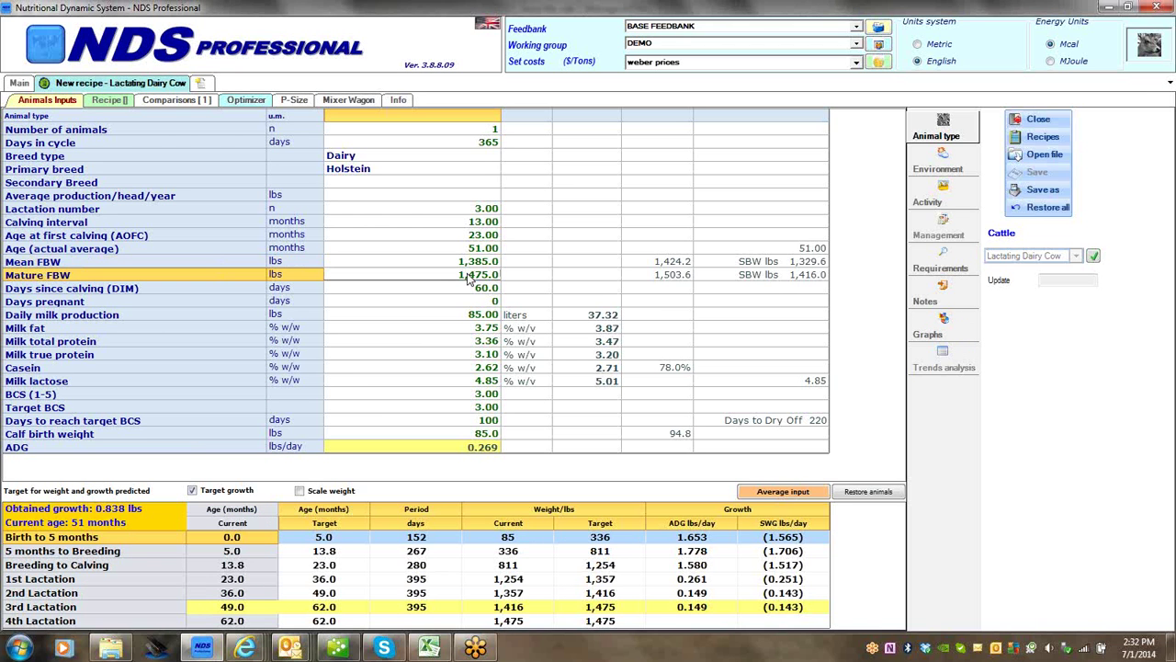
type("1")
type("500")
key("Up")
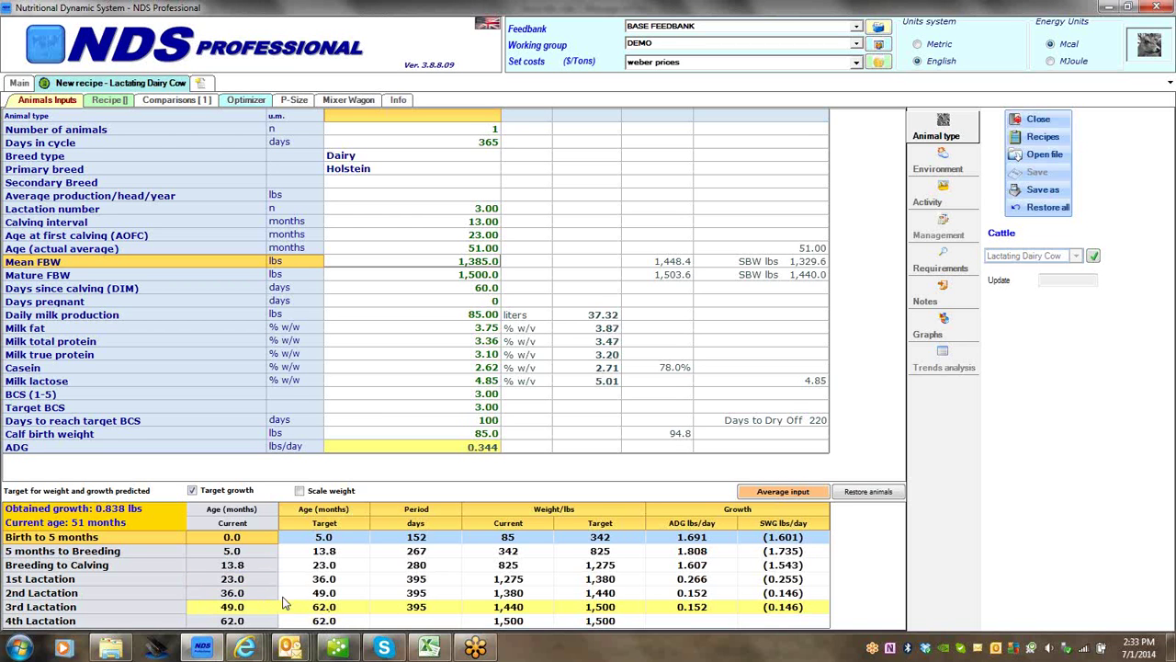
Set the mean full body weight (Mean FBW) to 1450 lbs
left_click(518, 610)
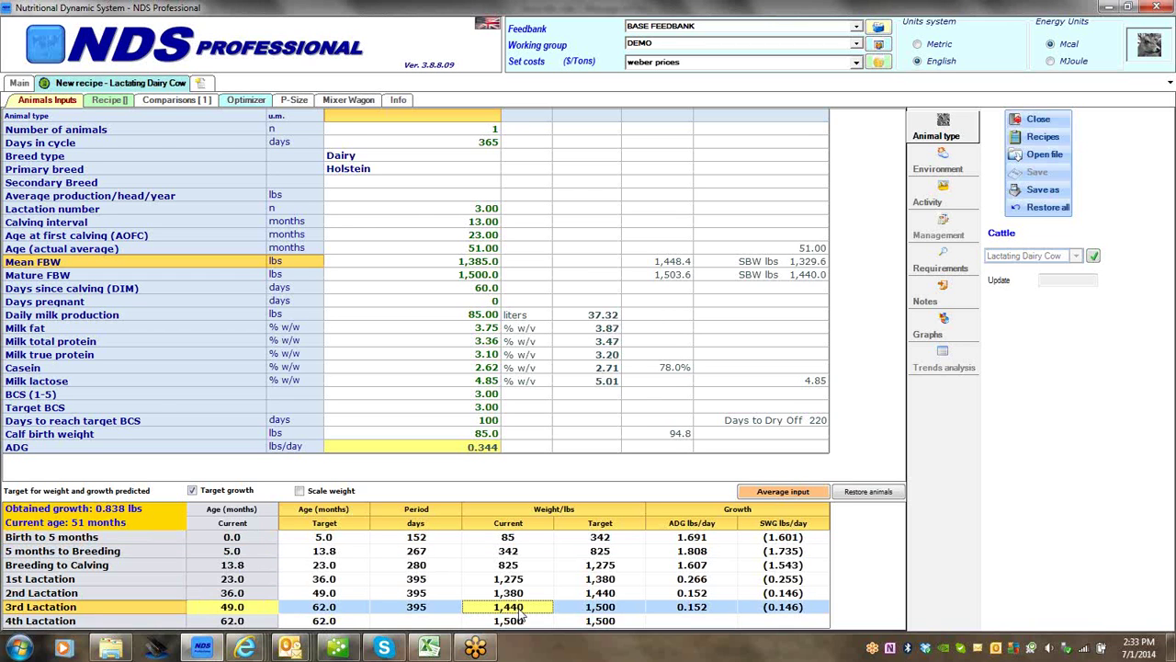
left_click(473, 263)
type("1450")
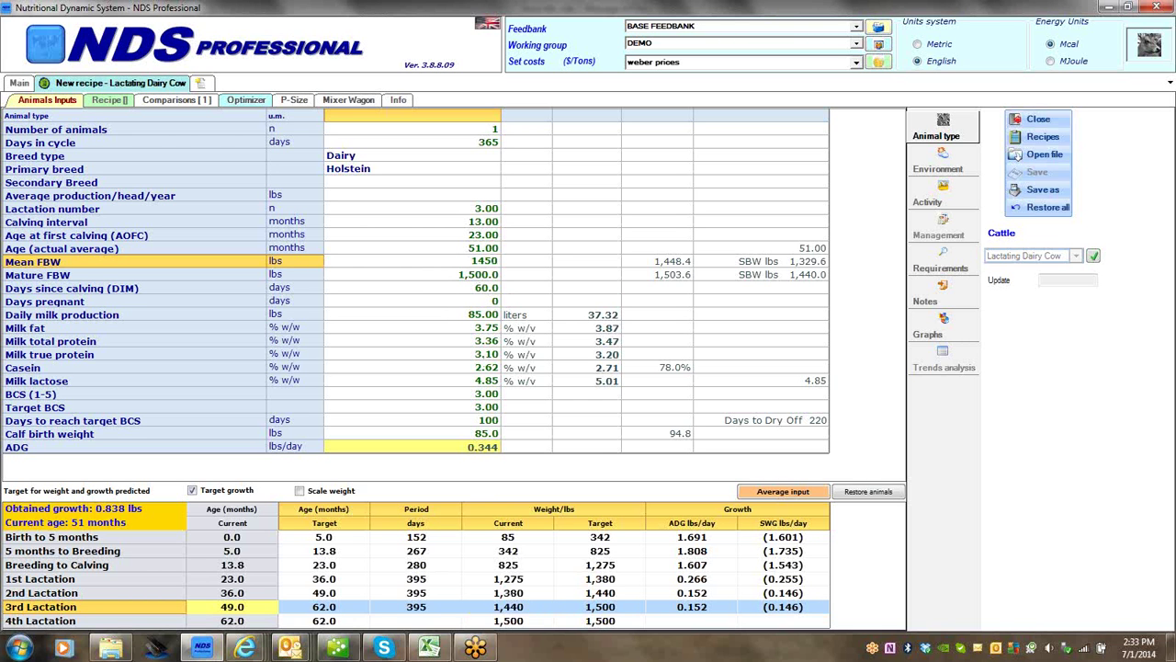
key("Return")
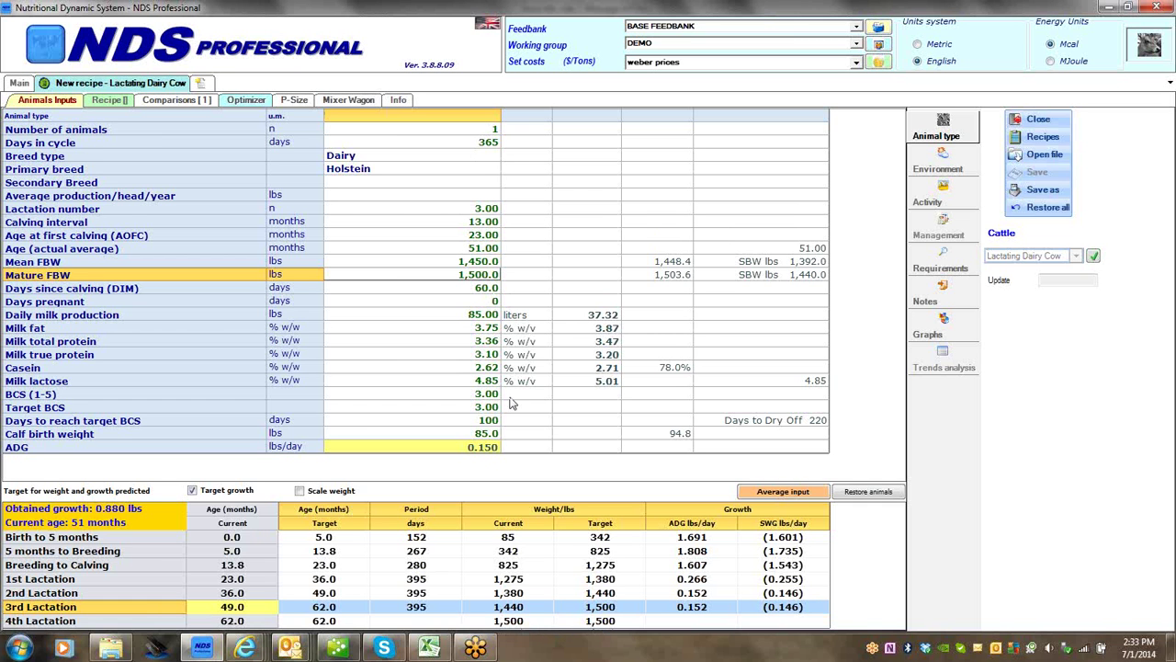
Examine the enlarged growth curve graph with its calving points and current weight, and return to the animal type inputs
left_click(946, 332)
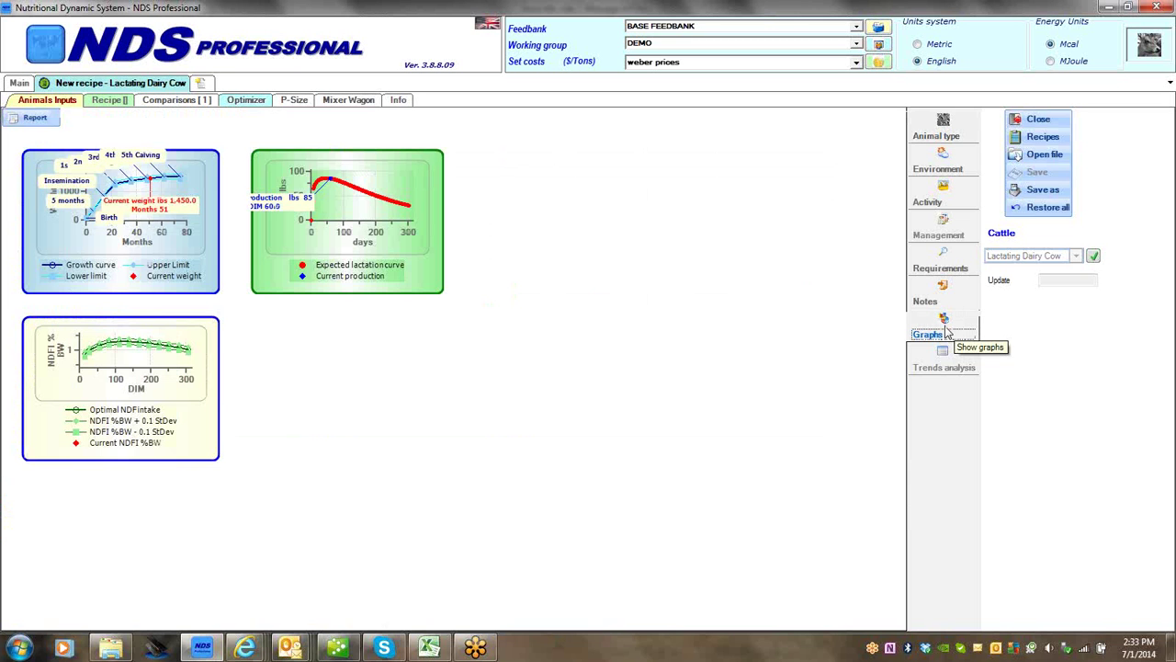
left_click(133, 210)
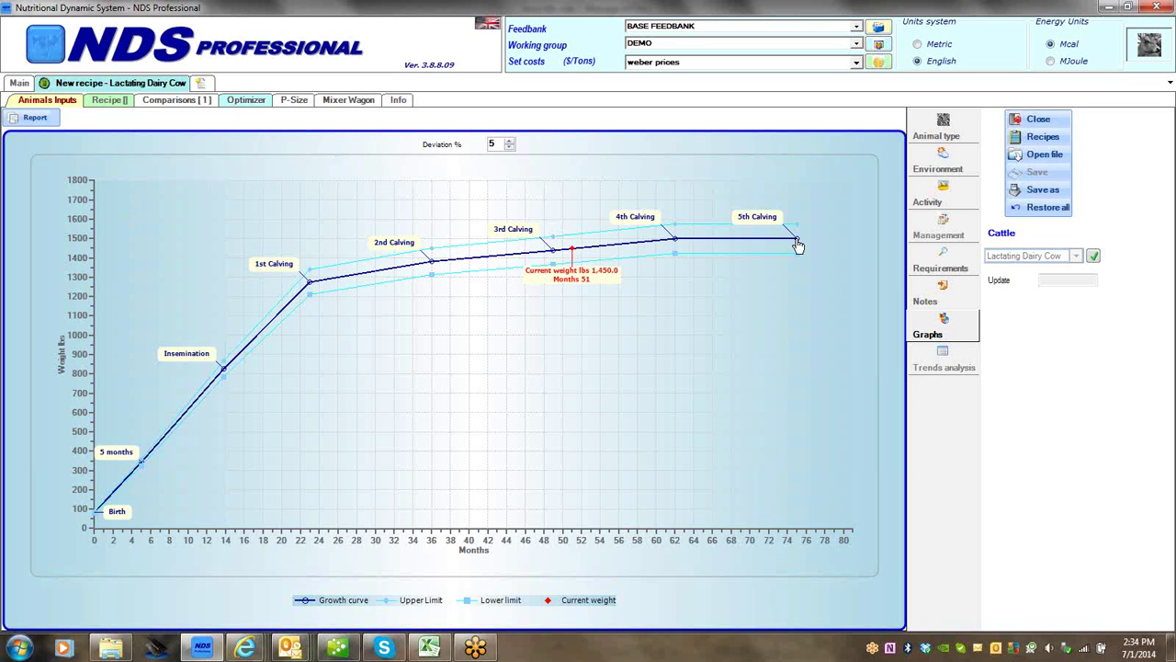
mouse_move(798, 242)
mouse_move(676, 245)
mouse_move(311, 288)
left_click(941, 129)
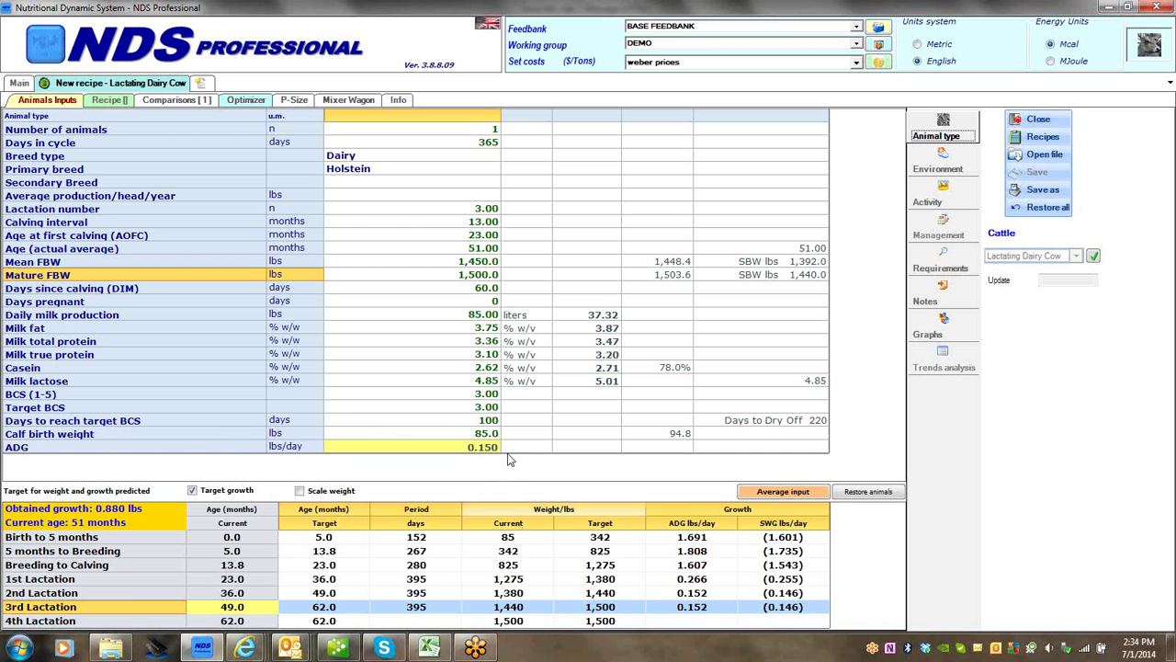
Try a mean full body weight (Mean FBW) of 1200 lbs and set it back to 1450 lbs
left_click(470, 263)
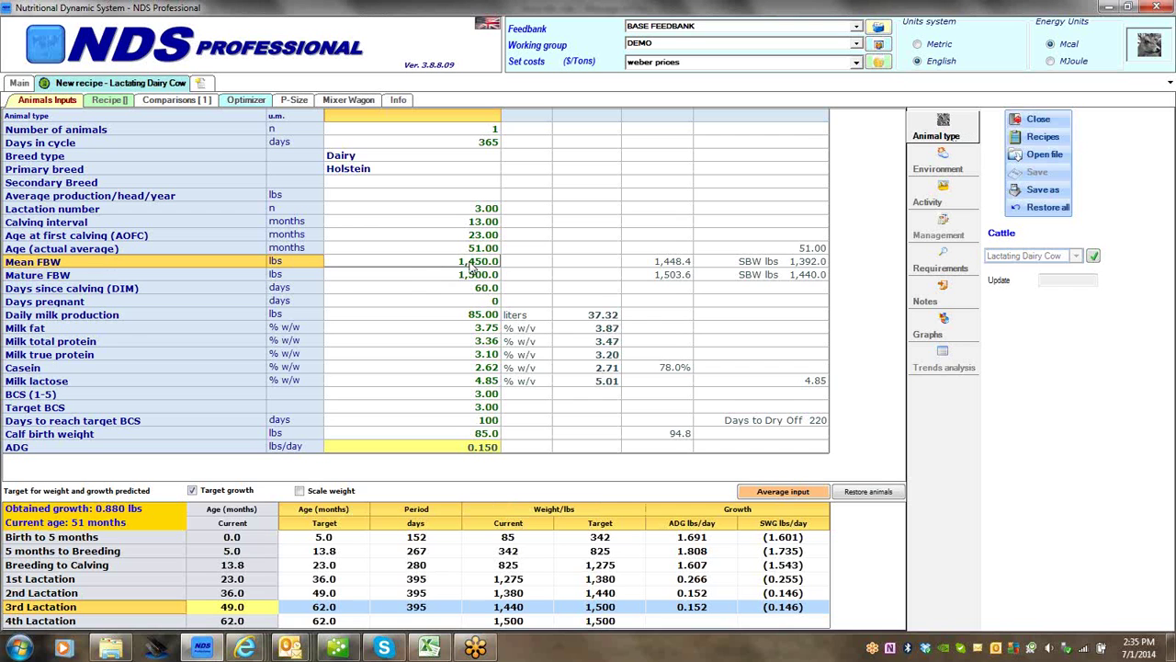
type("1200")
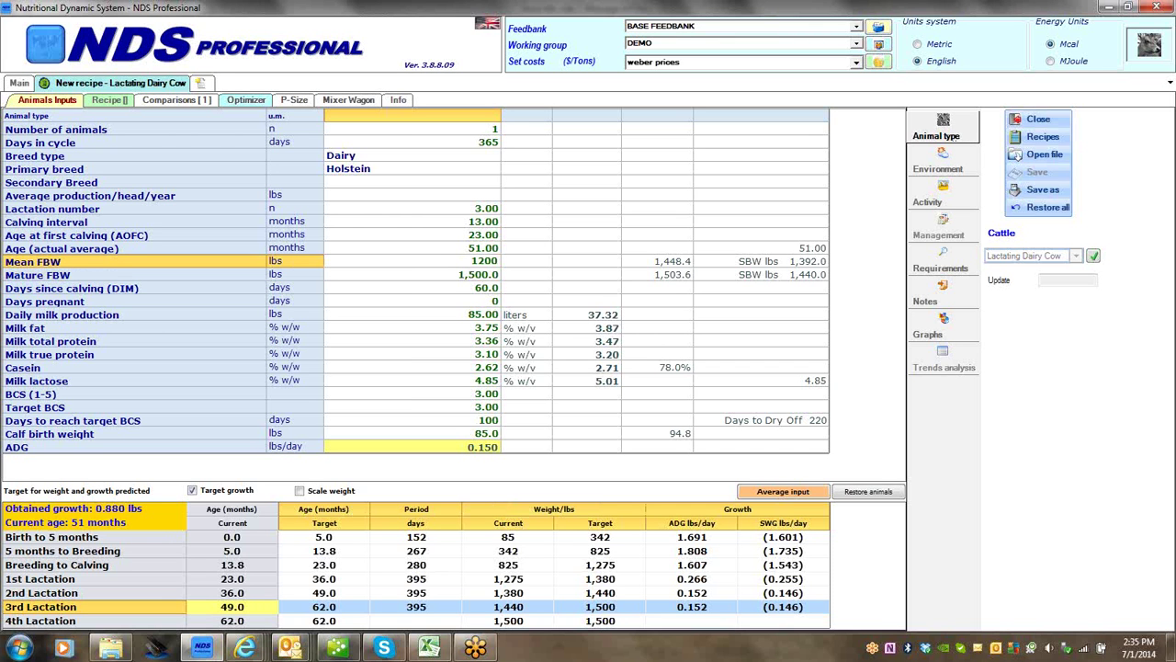
key("Return")
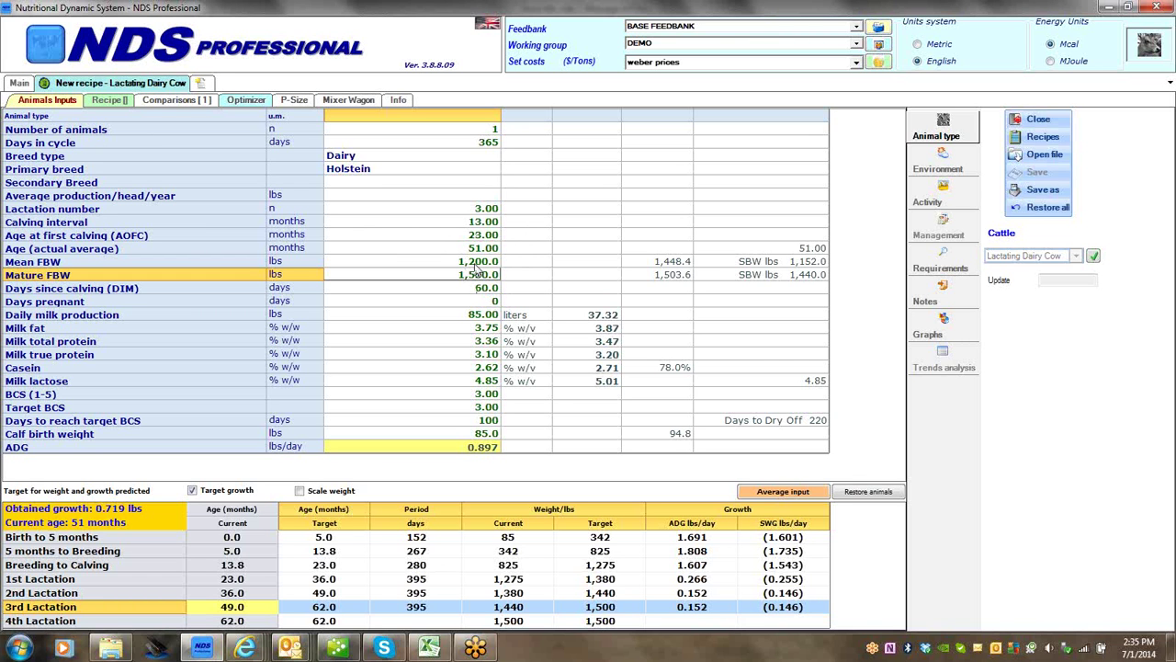
left_click(476, 265)
type("1450")
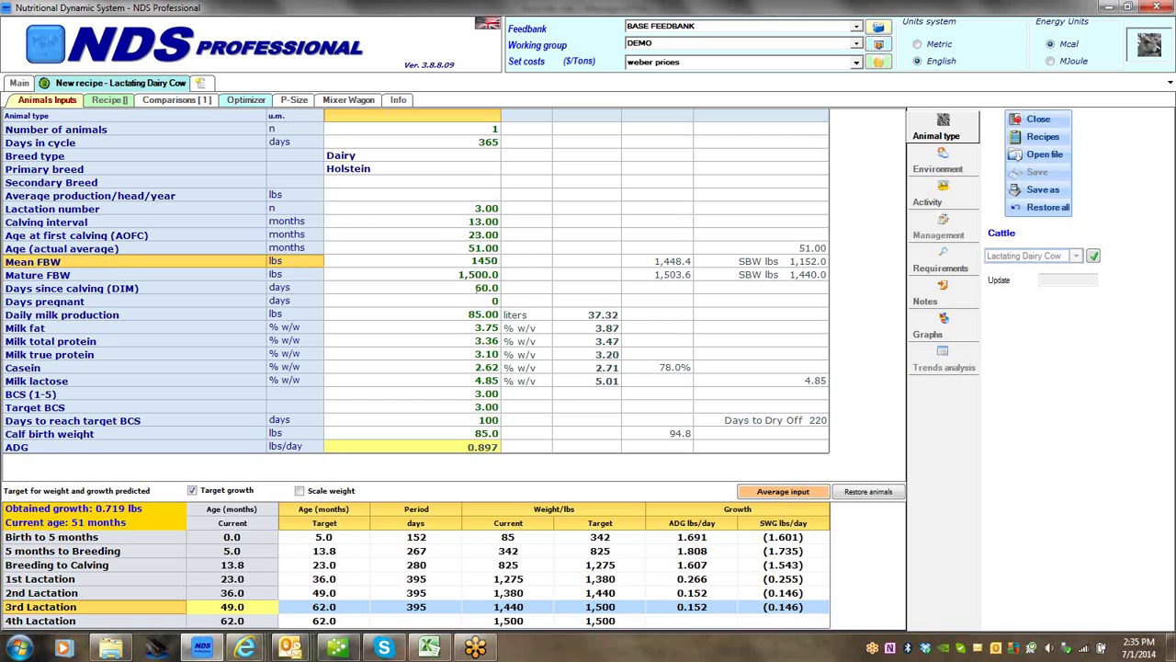
key("Return")
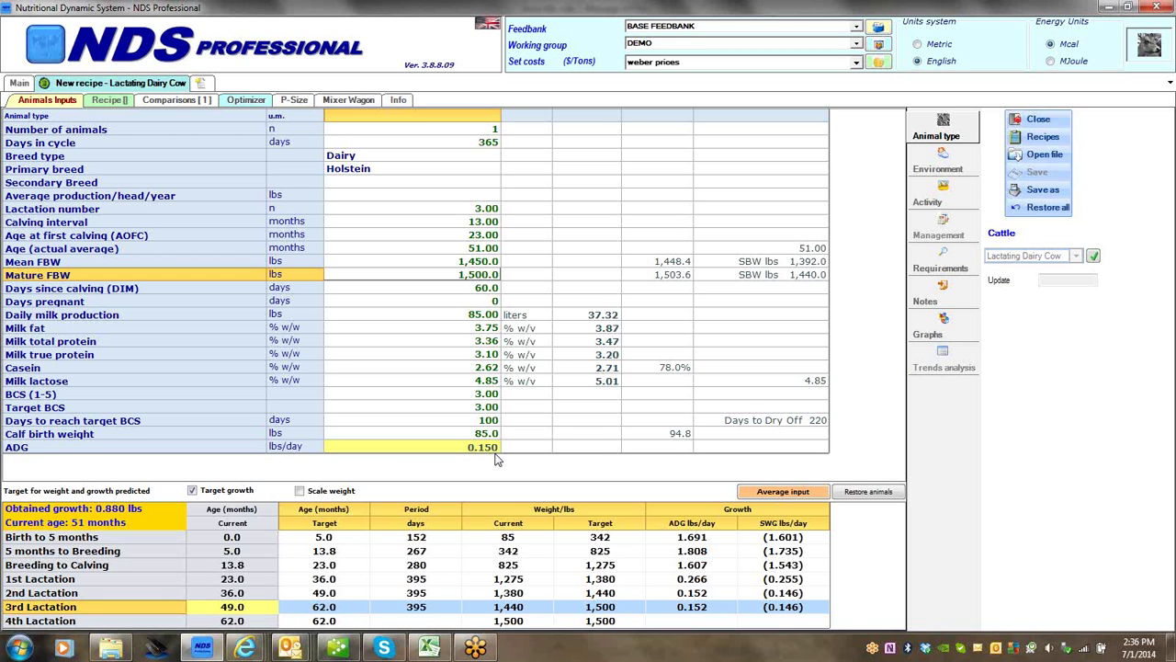
Turn off target growth and set the average daily gain (ADG) manually to 0.05 lbs/day
left_click(192, 491)
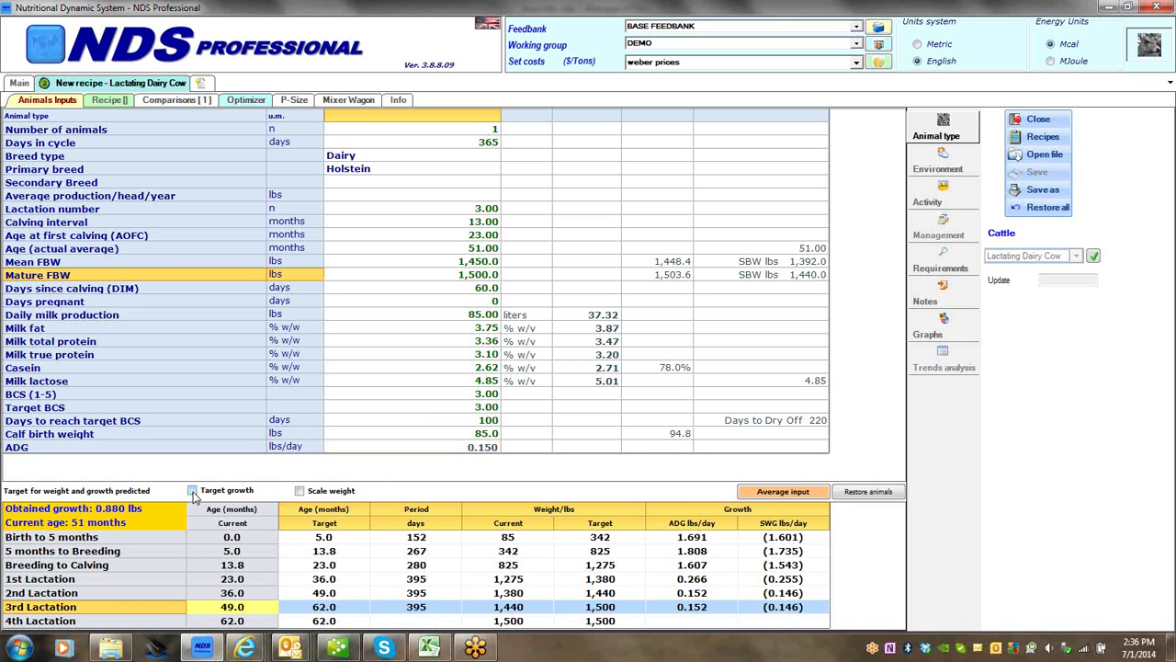
left_click(483, 451)
type("0.05")
key("Return")
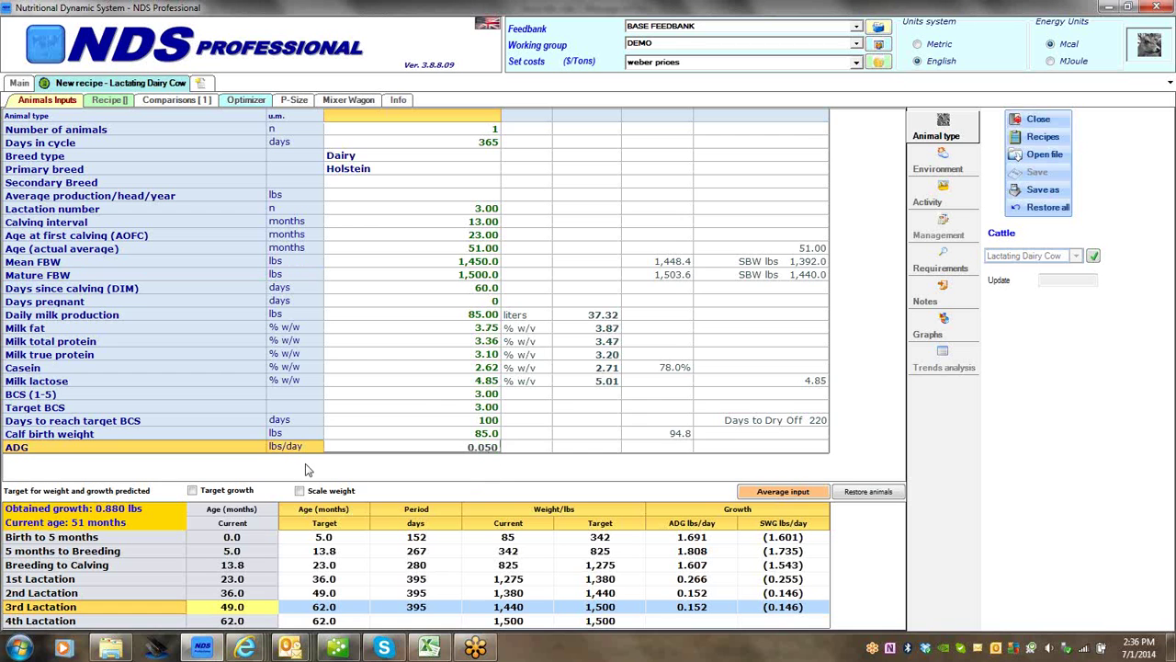
Set the days since calving (DIM) to 45
left_click(485, 292)
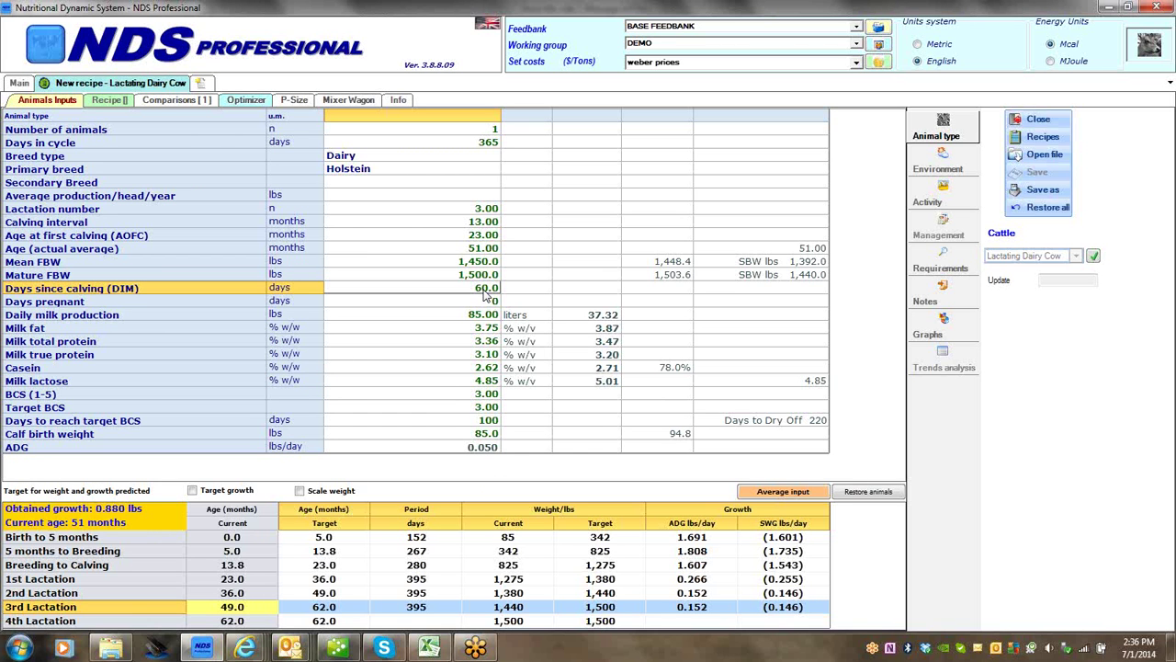
type("45")
key("Return")
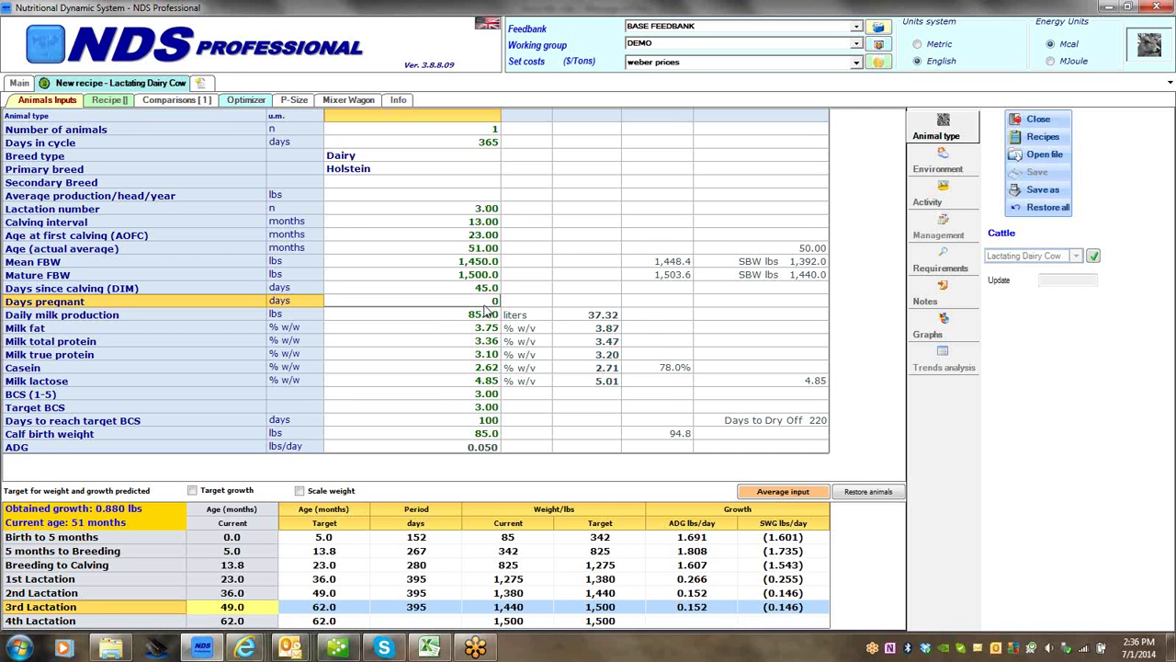
left_click(451, 320)
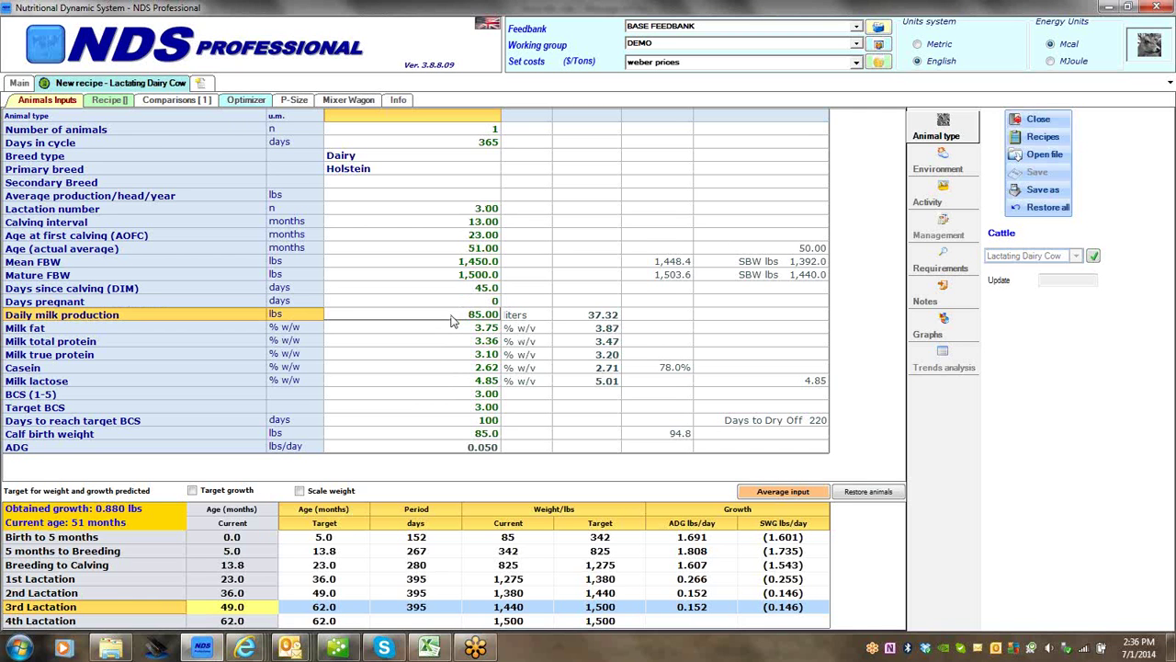
key("Down")
key("Down")
key("Down")
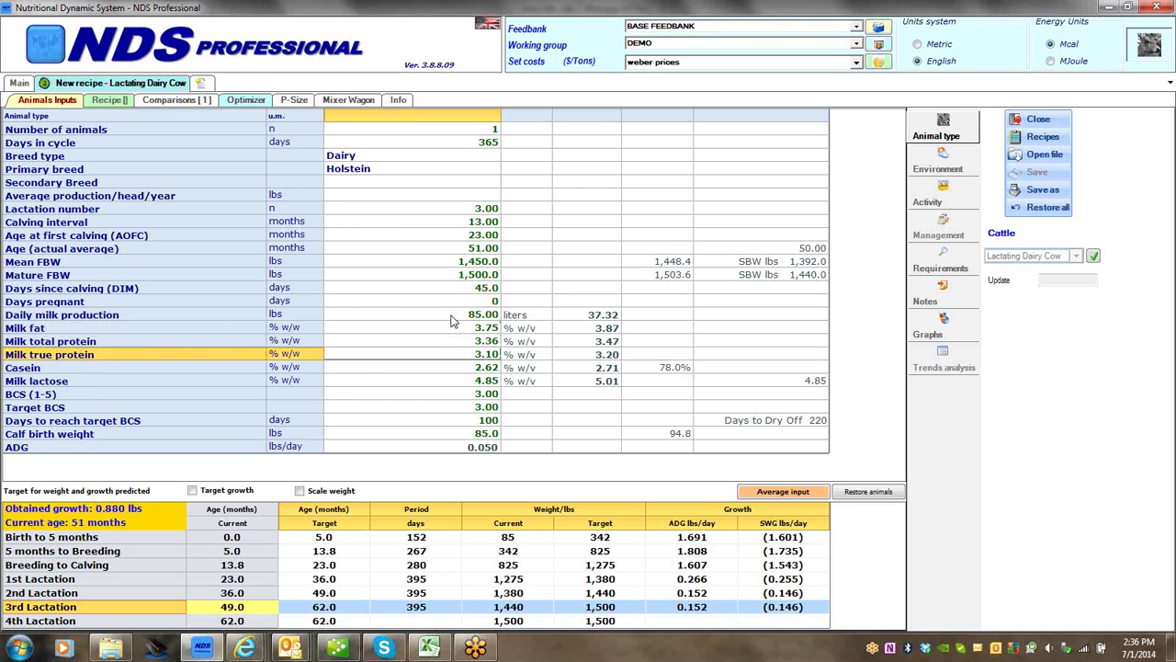
key("Down")
key("Down")
key("Down")
key("Down")
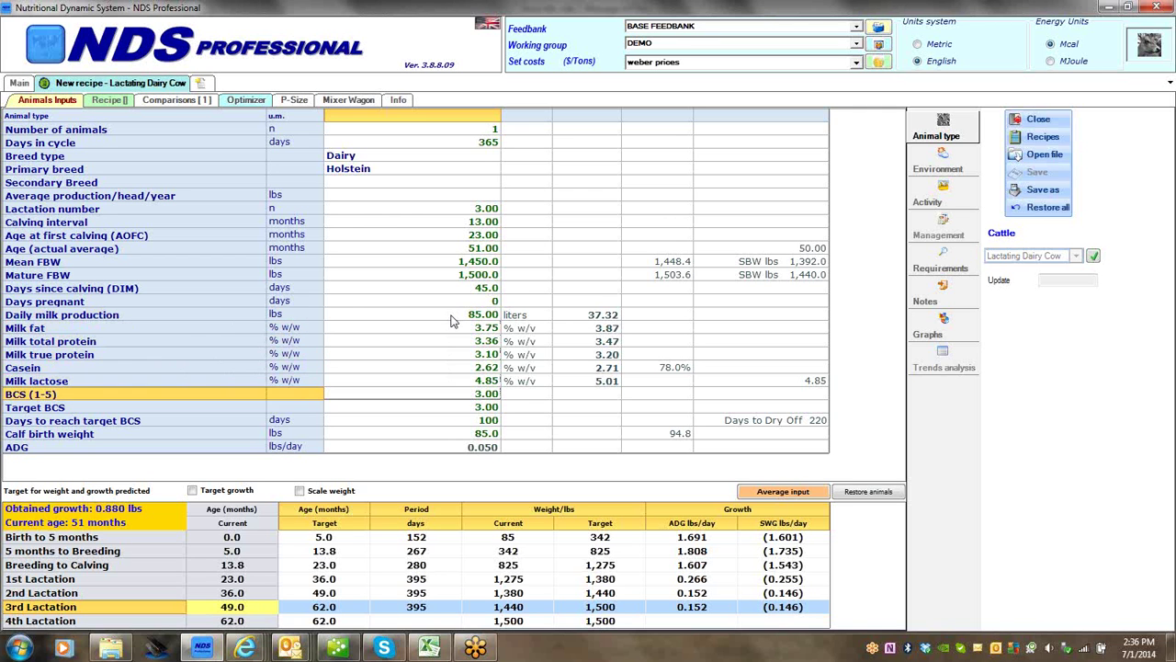
key("Down")
key("Down")
key("Up")
key("Up")
key("Up")
key("Down")
key("Down")
key("Down")
key("Up")
key("Up")
key("Up")
key("Up")
key("Up")
key("Up")
key("Up")
key("Up")
key("Up")
key("Up")
key("Up")
key("Up")
key("Up")
key("Up")
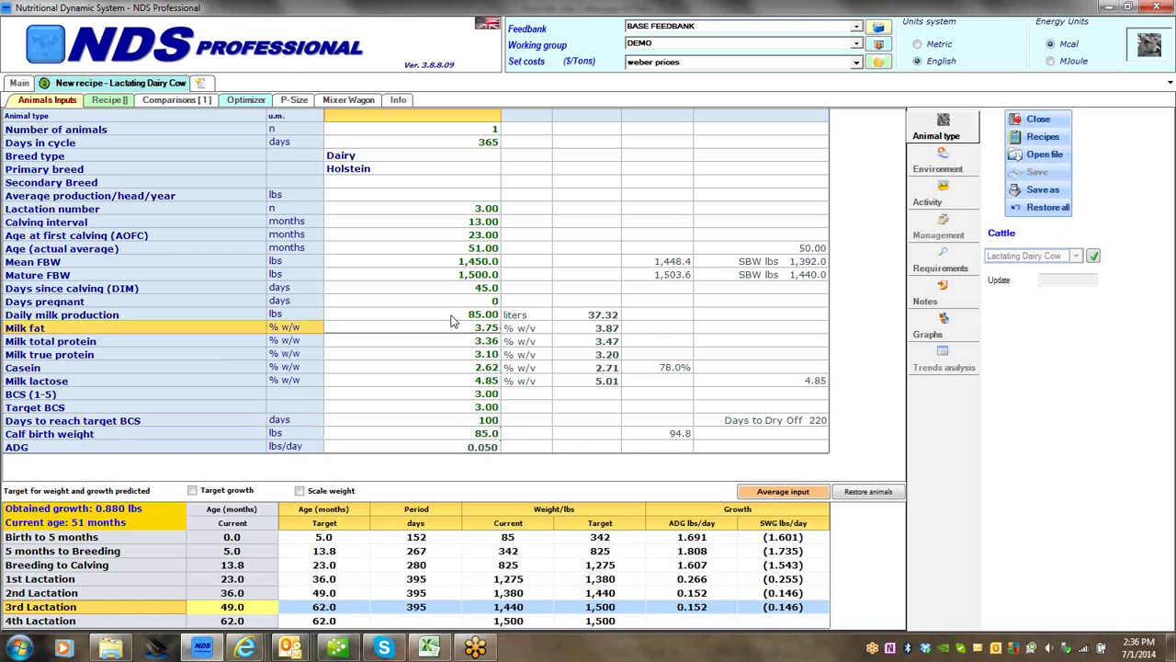
Set the milk fat to 3.5% and the milk true protein to 3%
key("Down")
key("Down")
key("Down")
key("Down")
key("Down")
type("3.5")
key("Return")
key("Return")
type("3")
key("Return")
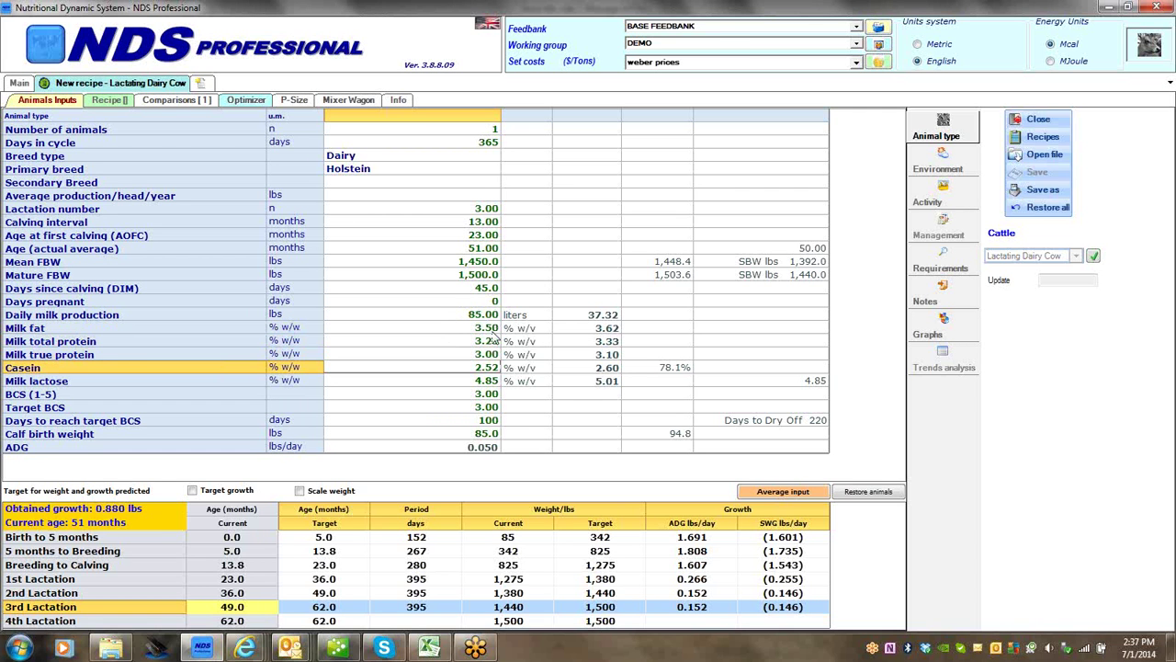
left_click(479, 333)
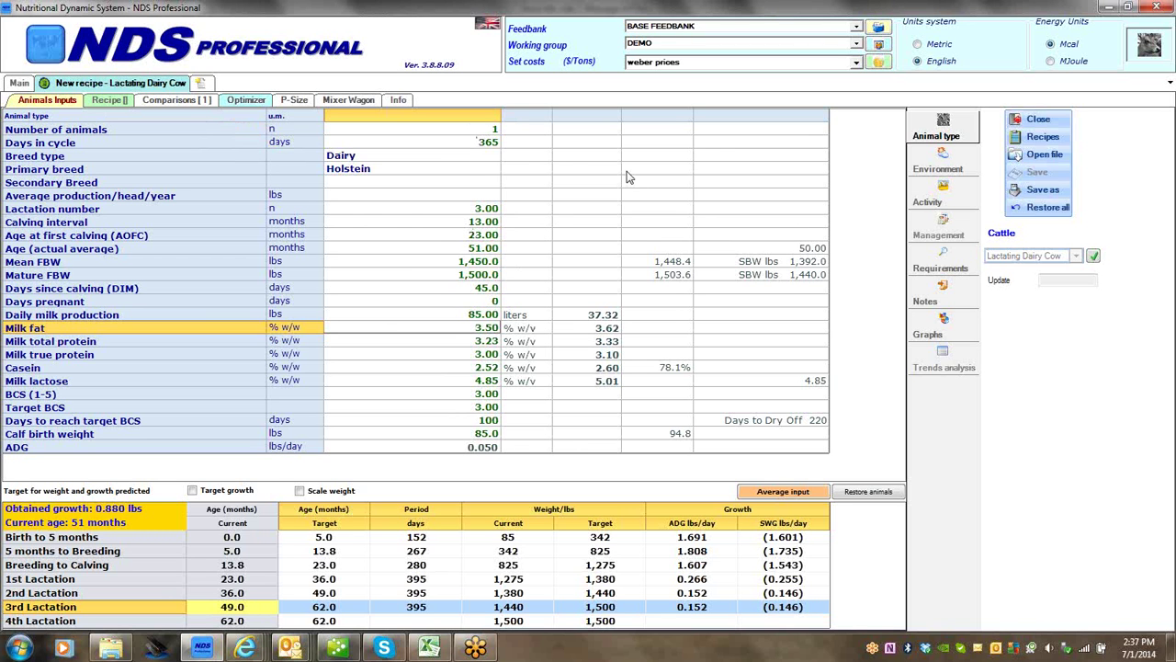
Set the environment's temperature to 85 °F and its previous temperature to 80 °F
left_click(934, 161)
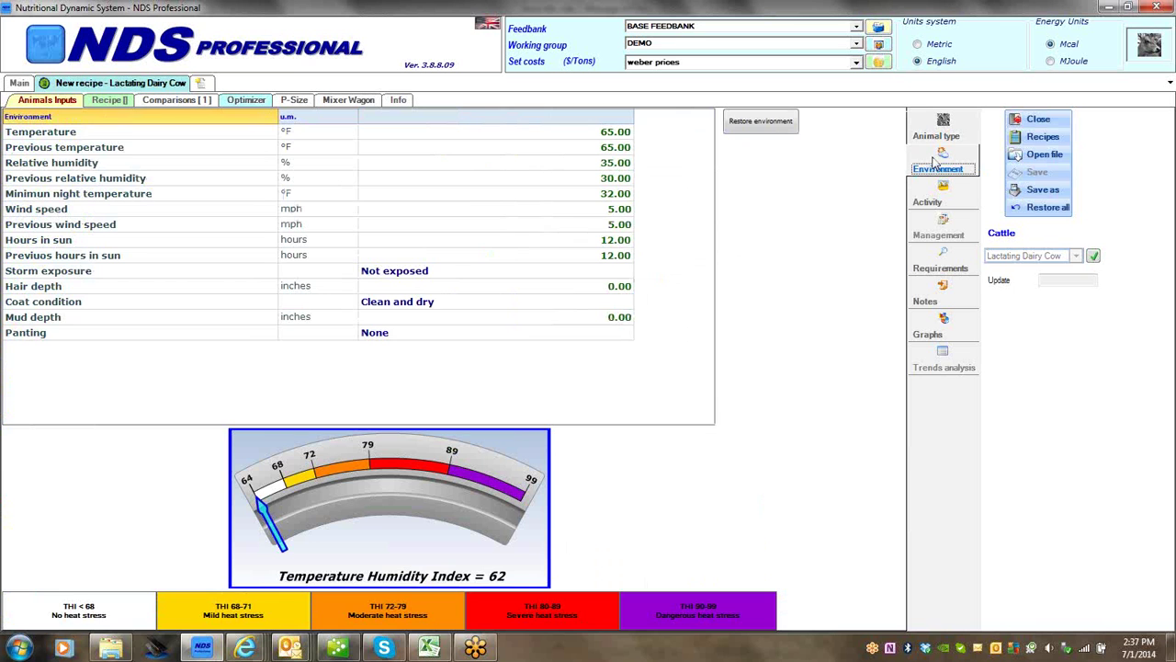
left_click(612, 137)
type("85")
key("Return")
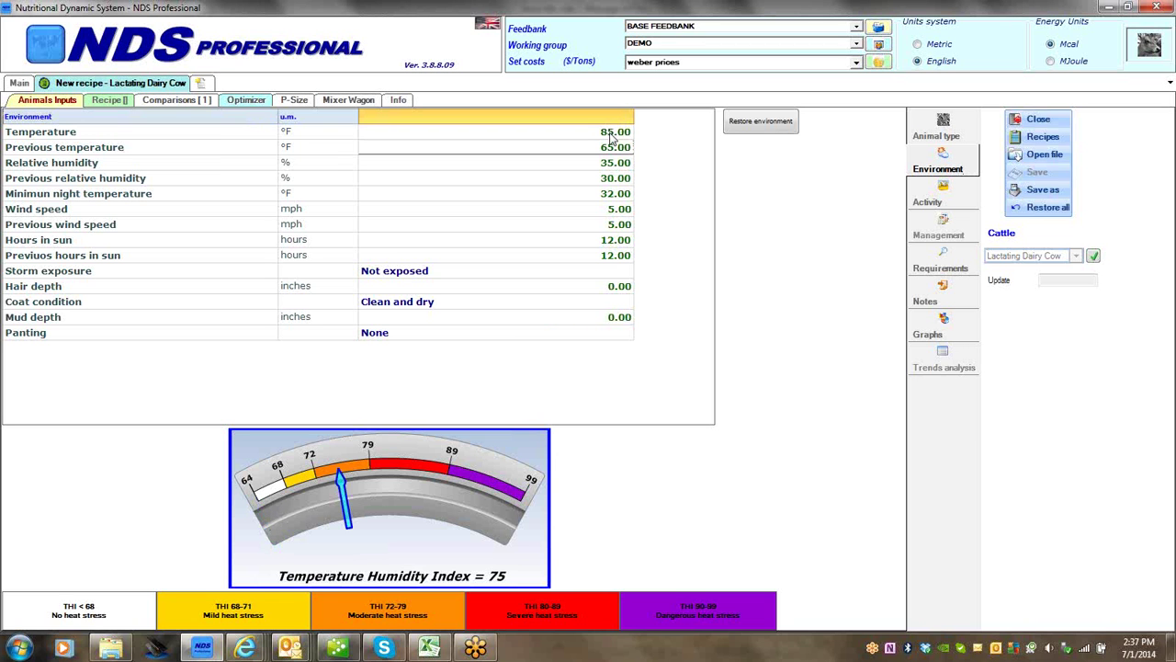
type("80")
key("Return")
Set the minimum night temperature to 75 °F
key("Return")
key("Return")
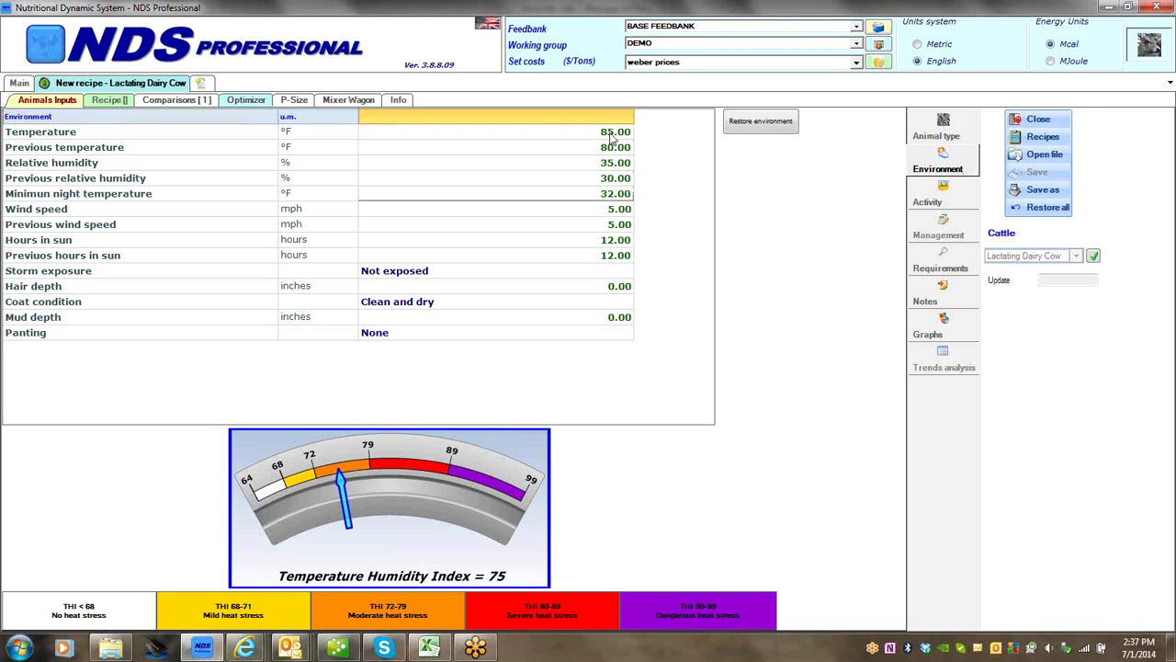
type("75")
key("Return")
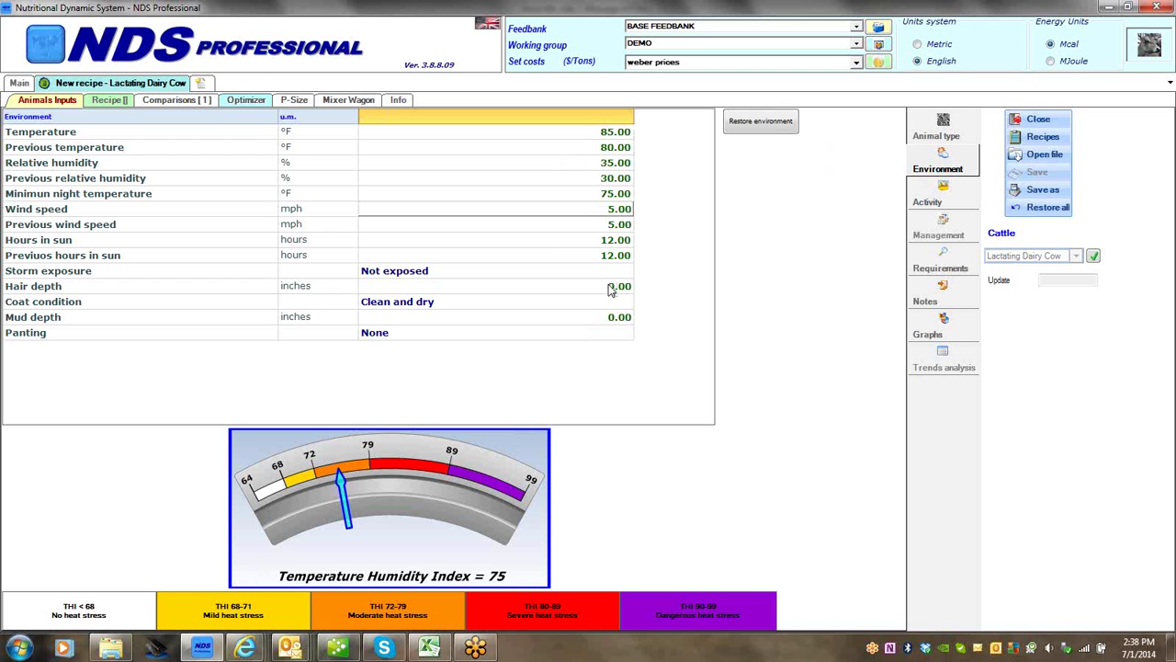
Set the activity location type to Large Free-stall (far parlor)
left_click(928, 201)
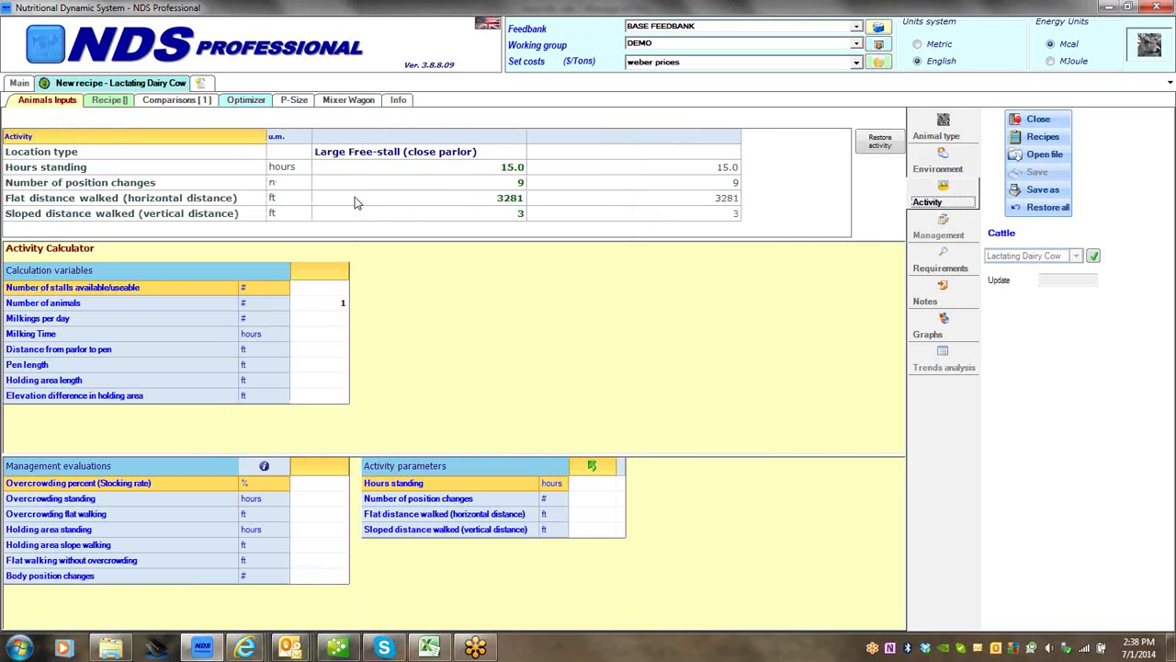
left_click(520, 157)
left_click(520, 154)
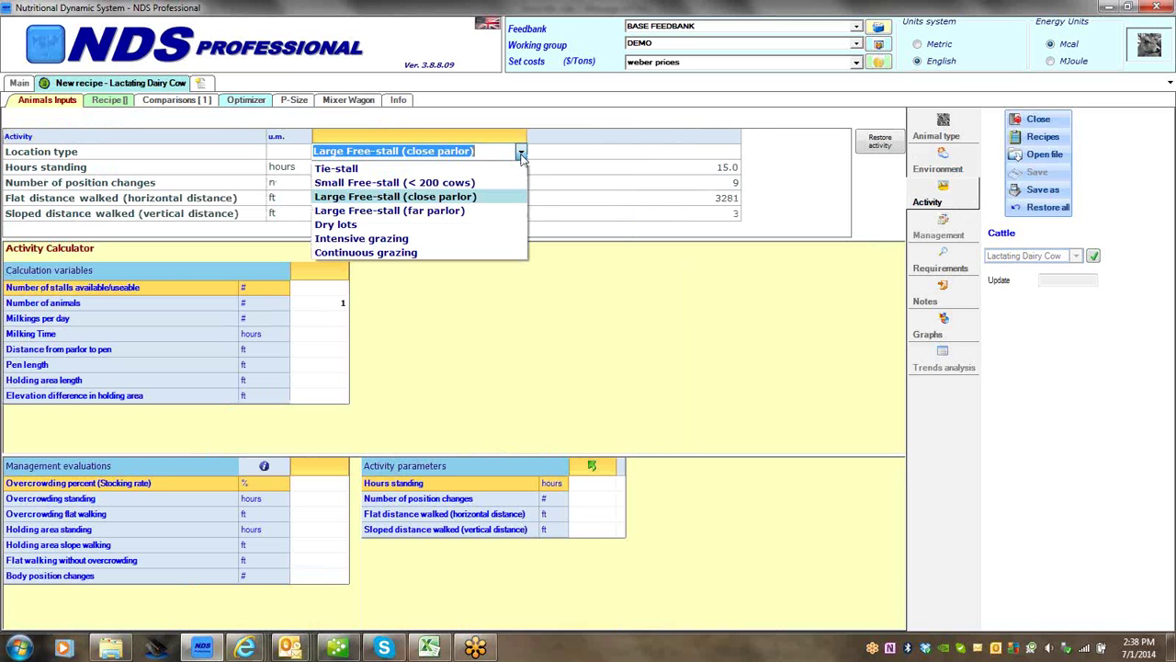
left_click(398, 211)
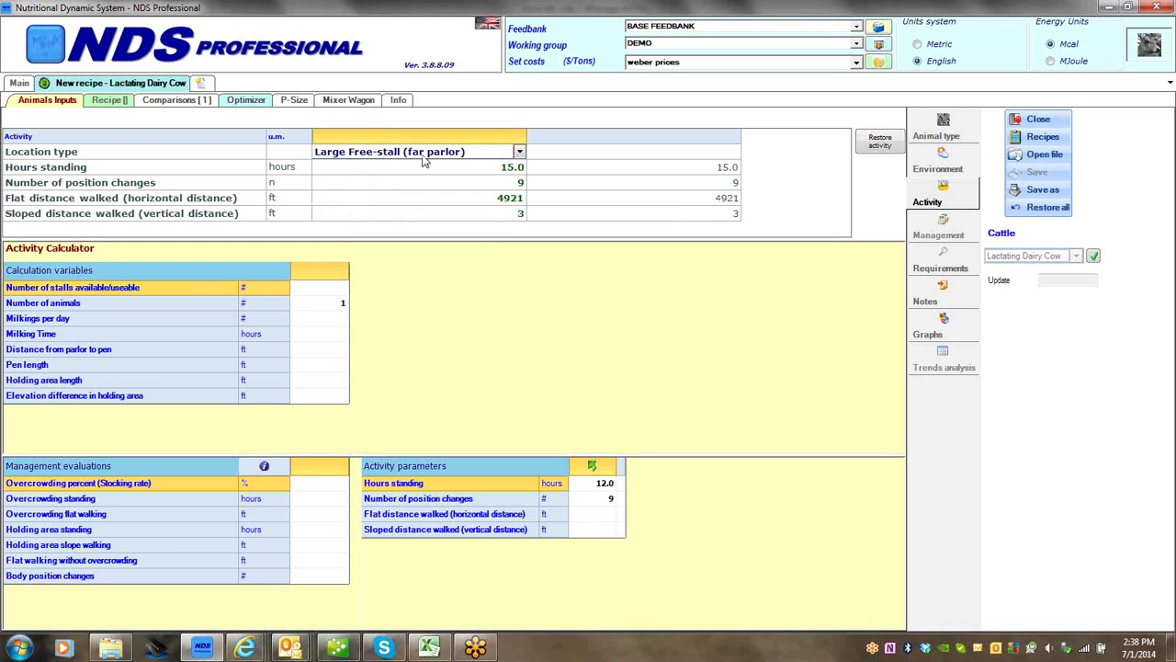
left_click(934, 230)
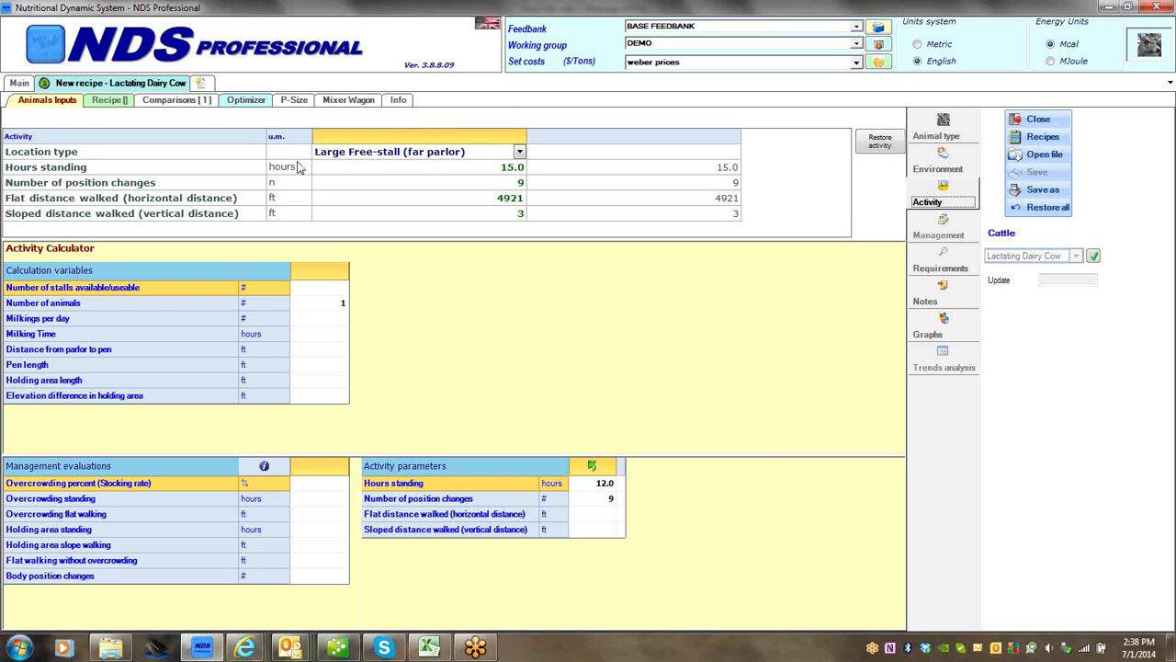
Review the utility's recipe parameter list for the High subcategory of Lactating Dairy Cow and close it
left_click(18, 85)
left_click(145, 103)
left_click(196, 156)
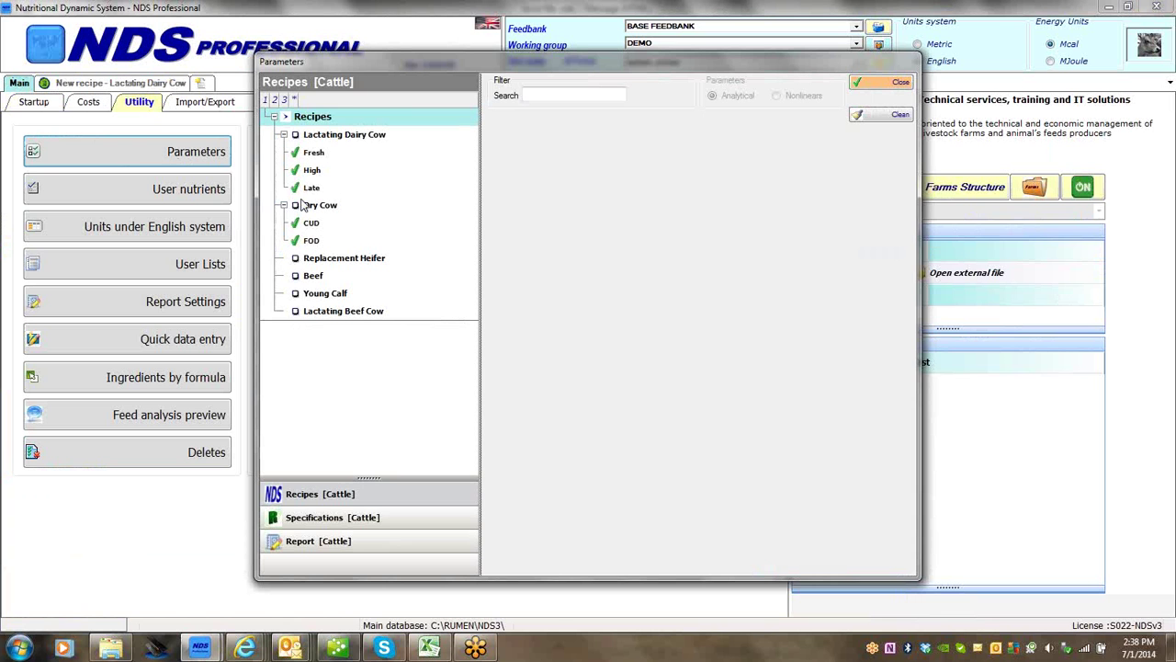
left_click(310, 171)
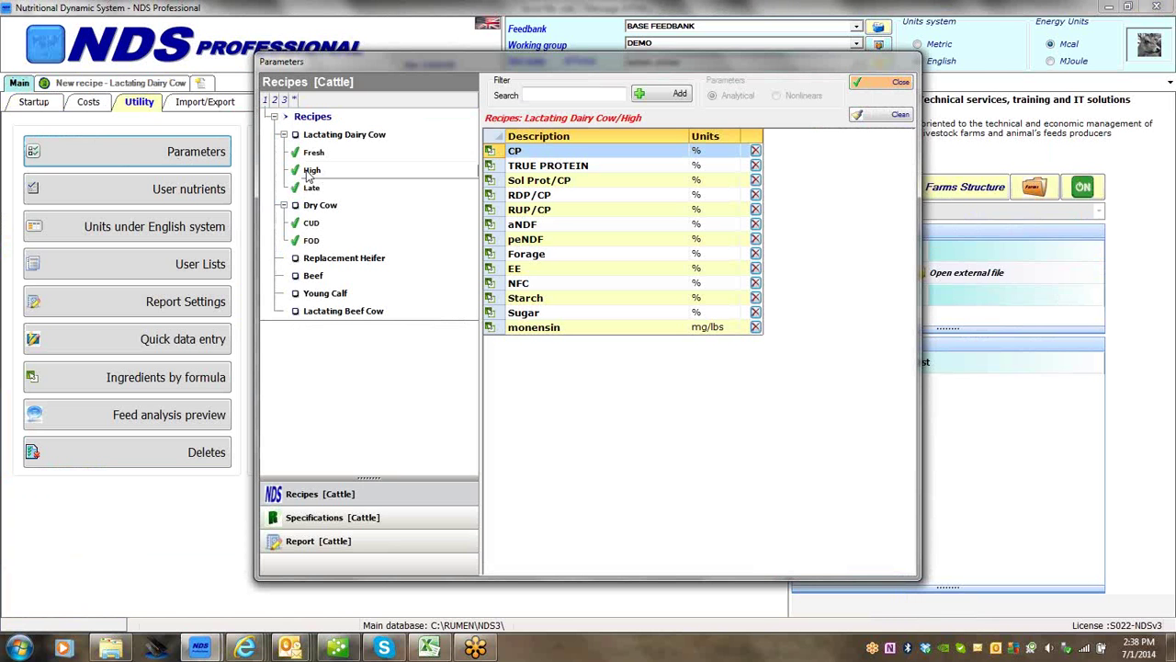
left_click(892, 83)
Review the animal type defaults for Lactating Dairy Cow and the selectable animal types, and exit without saving
left_click(614, 158)
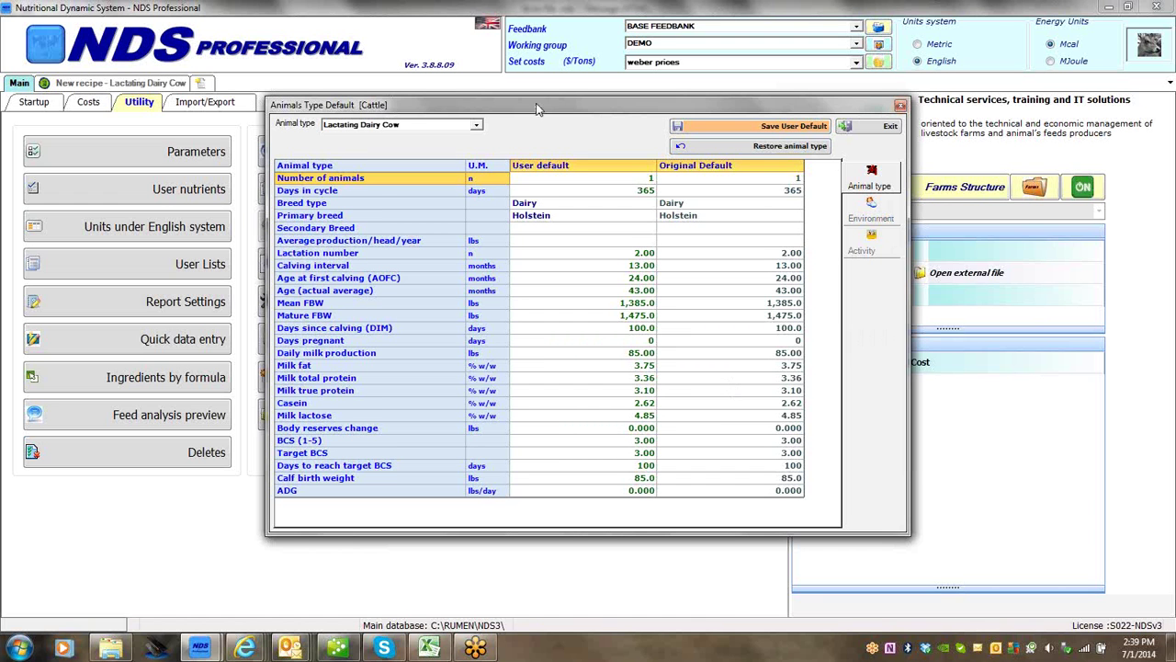
left_click(477, 124)
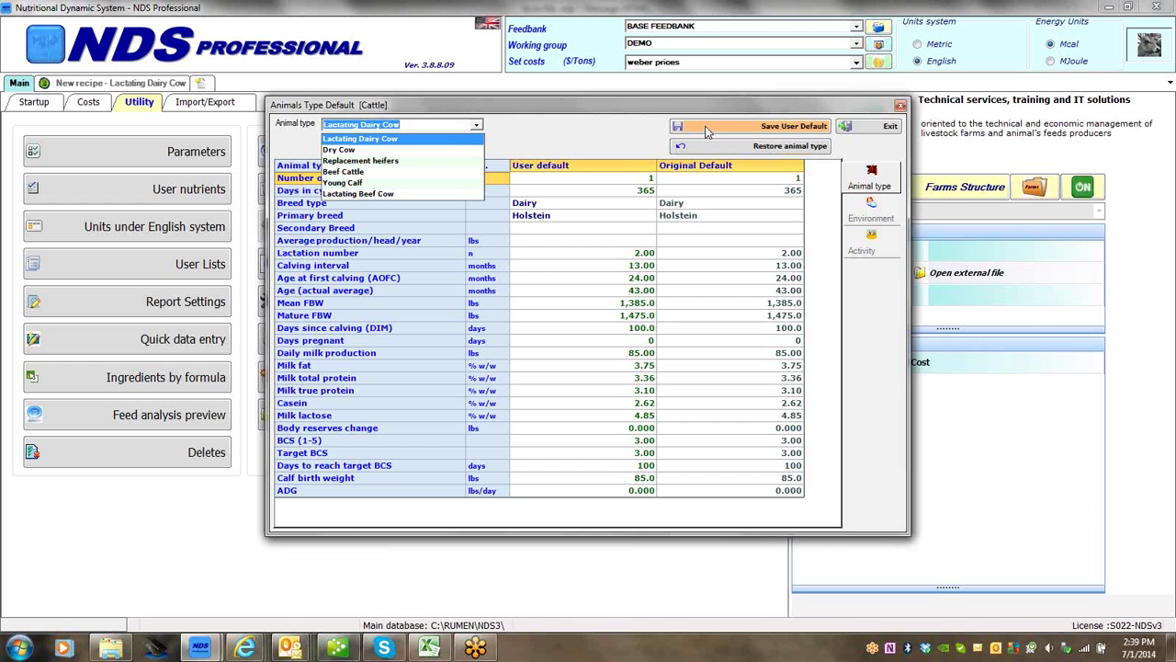
left_click(902, 108)
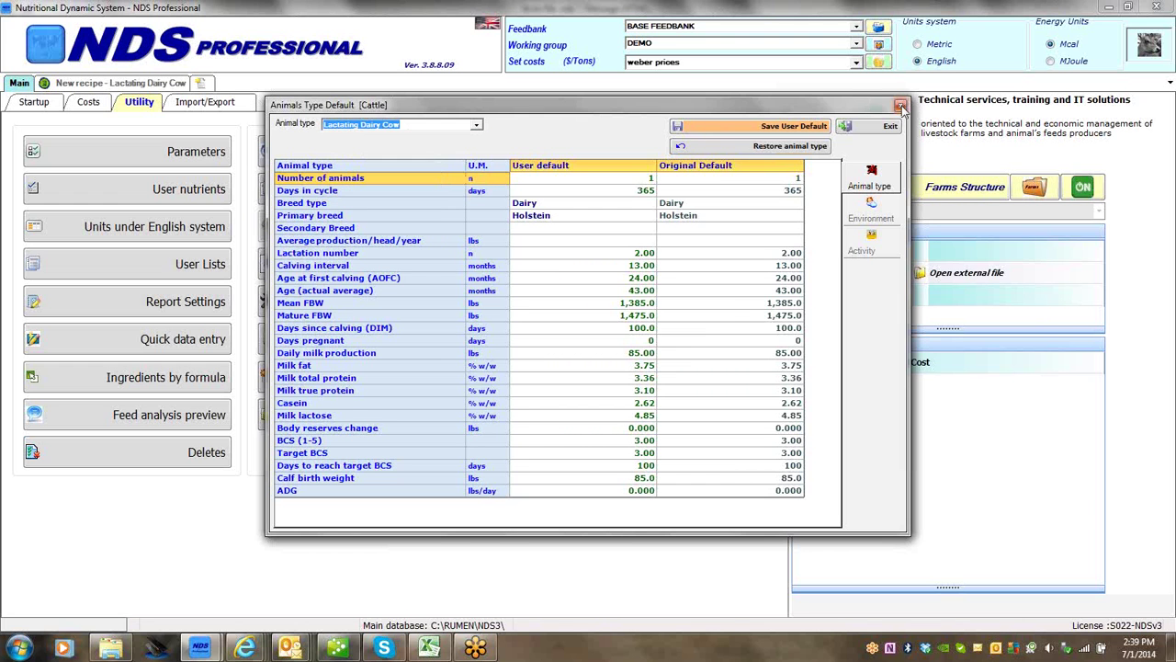
left_click(900, 106)
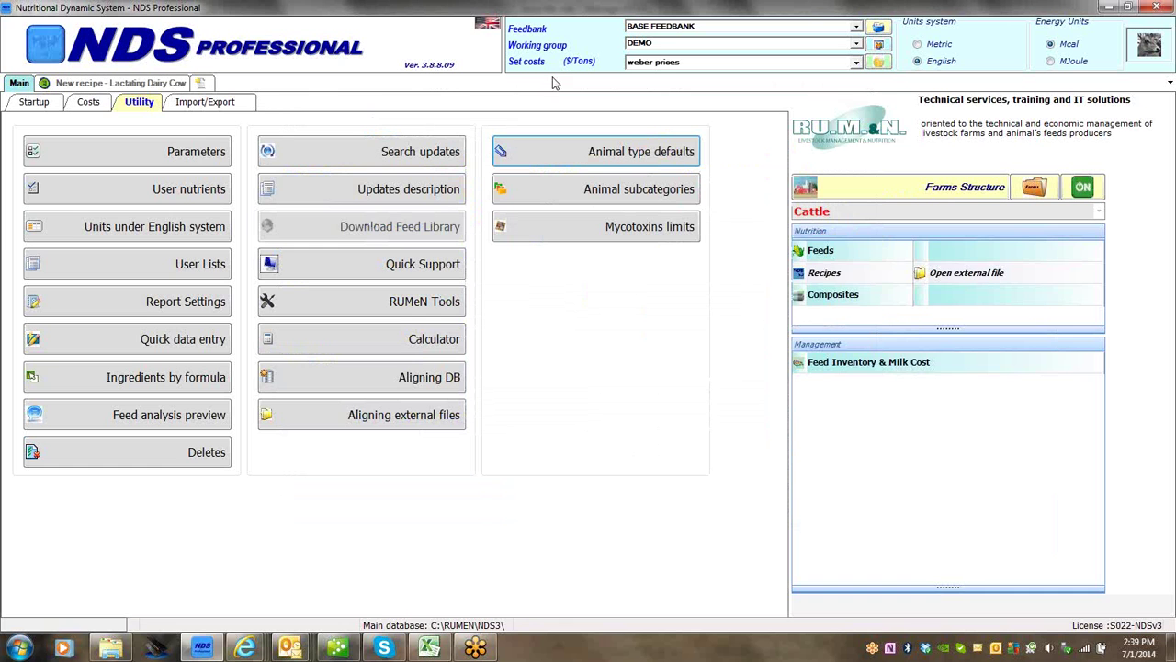
In the new recipe's feed list, select HV Kersey MC Alf - 2014 7 01, DEMO 1ST CUT BACK -2104 7 01 and DEMO Corn Silage 32.9%DM (Res#2) MA1
left_click(114, 84)
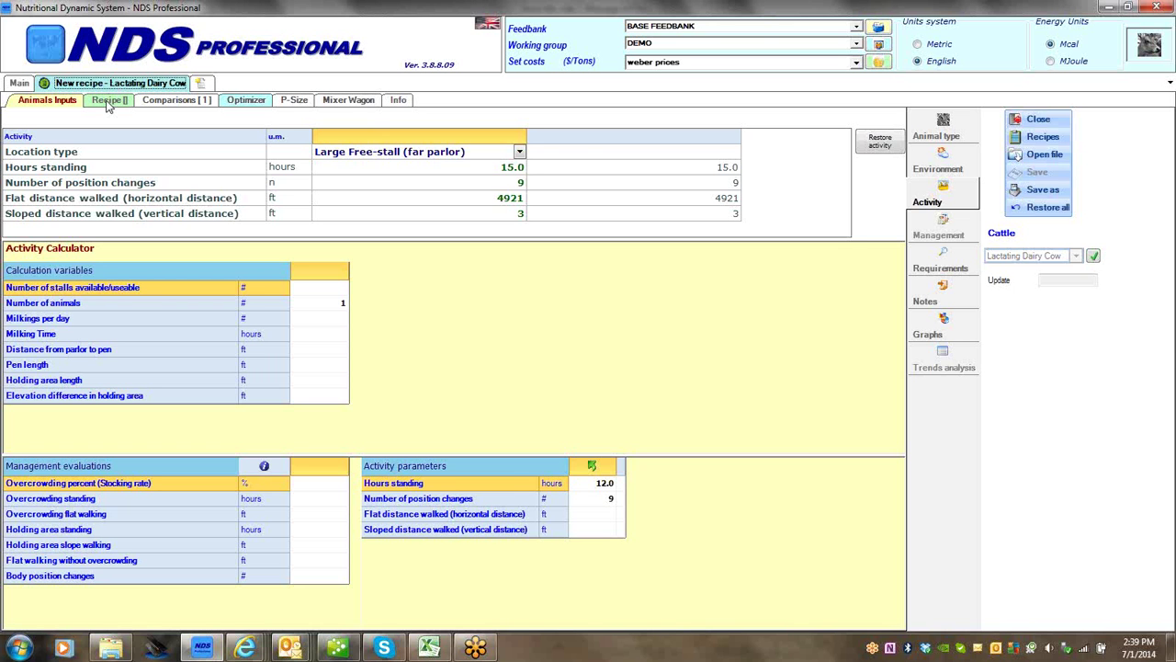
left_click(108, 100)
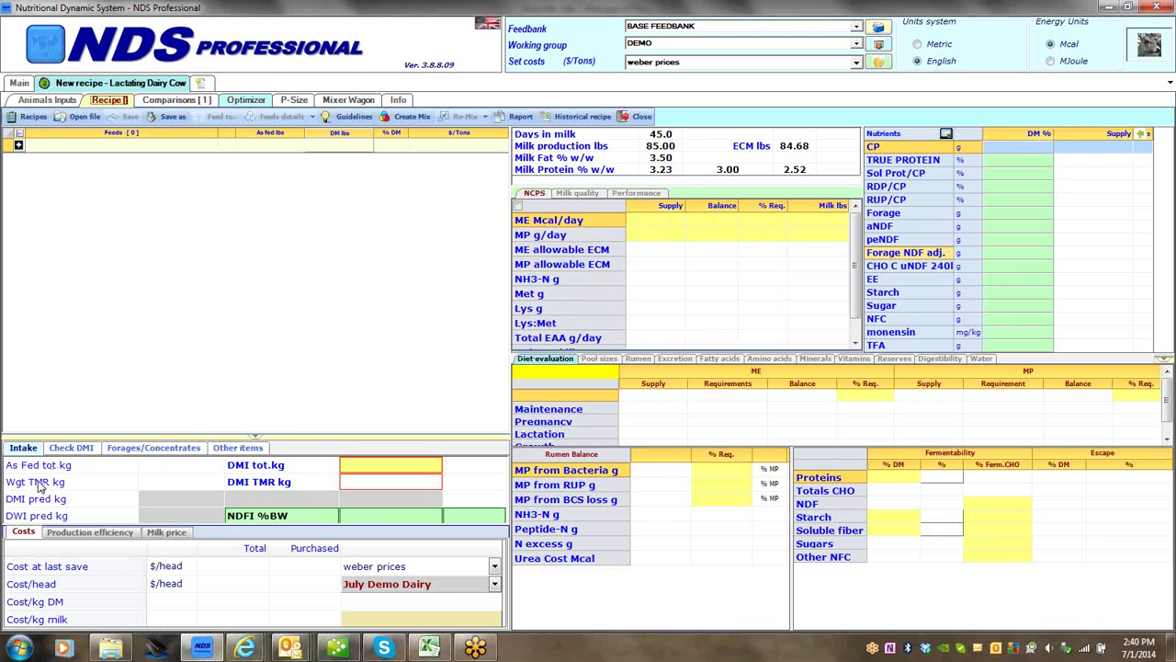
left_click(18, 146)
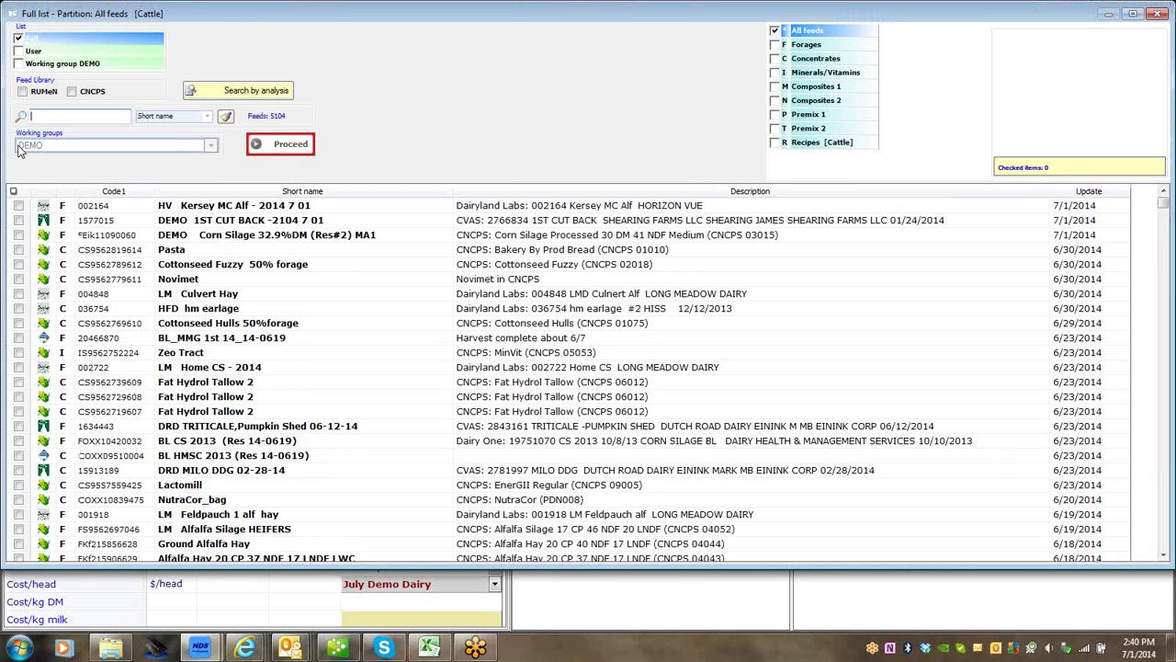
left_click(19, 206)
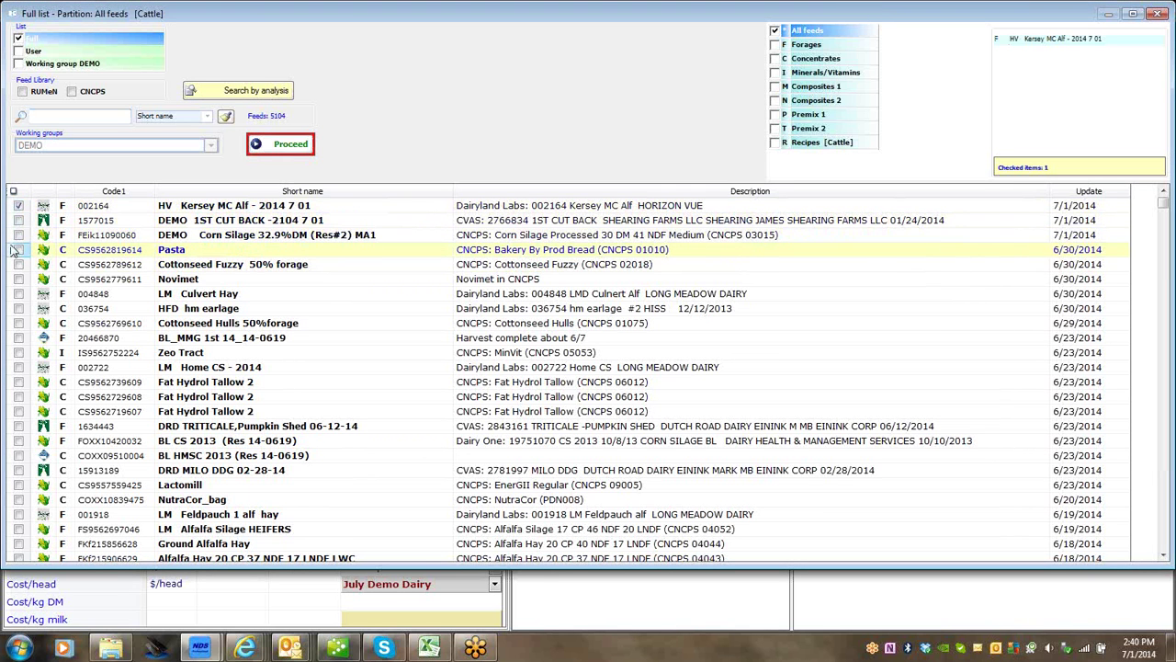
left_click(19, 221)
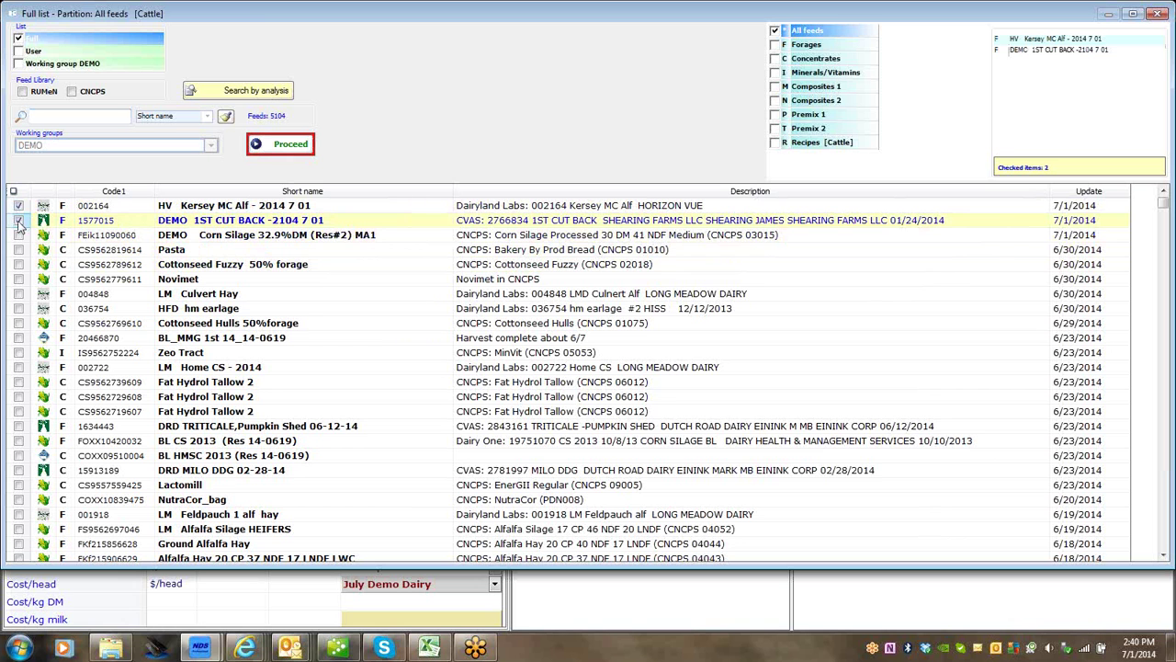
left_click(19, 236)
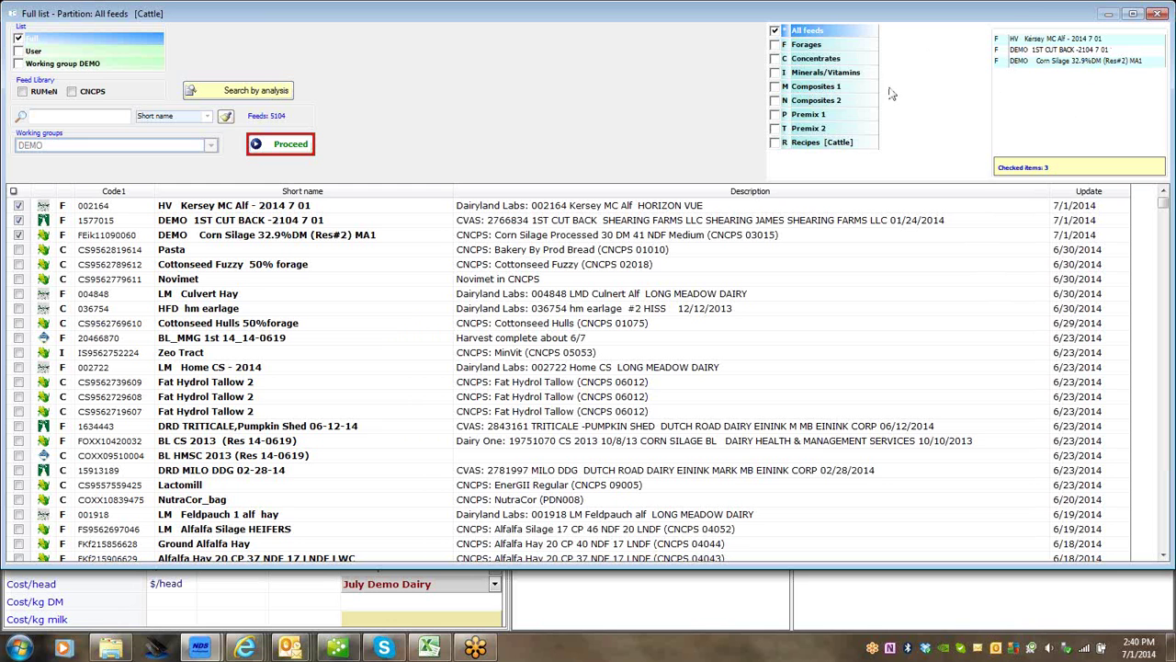
Filter the feeds by "corn g" within the CNCPS library and select Corn Grain Ground Fine and Corn Grain Flaked 22 lb
left_click(35, 115)
type("corn g")
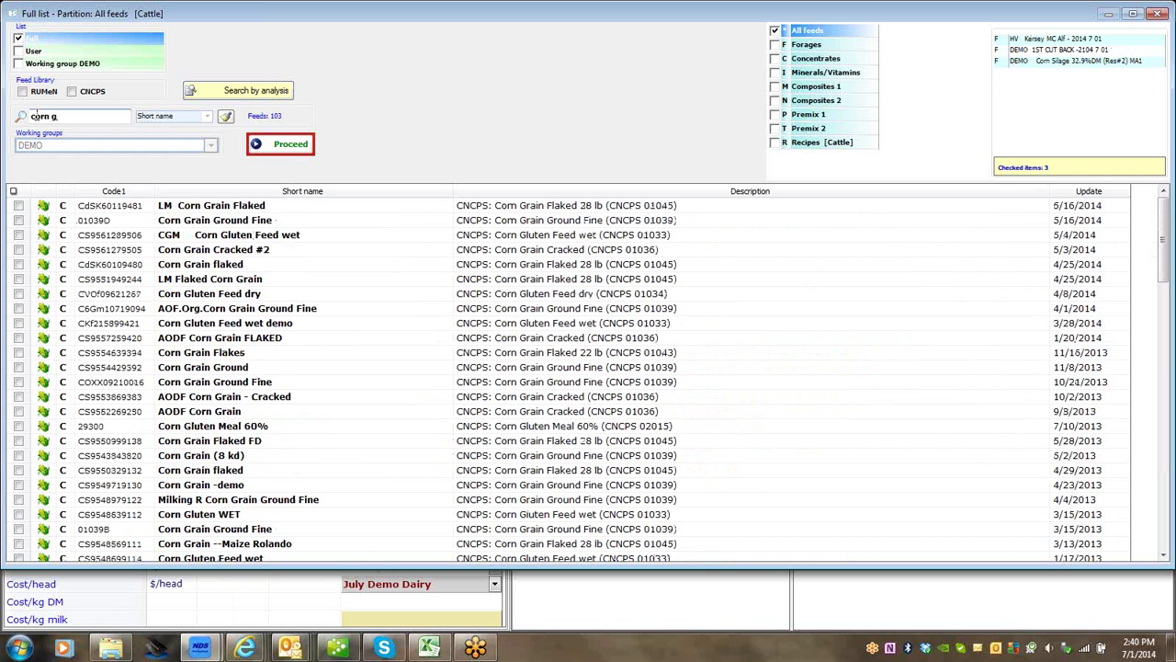
left_click(71, 92)
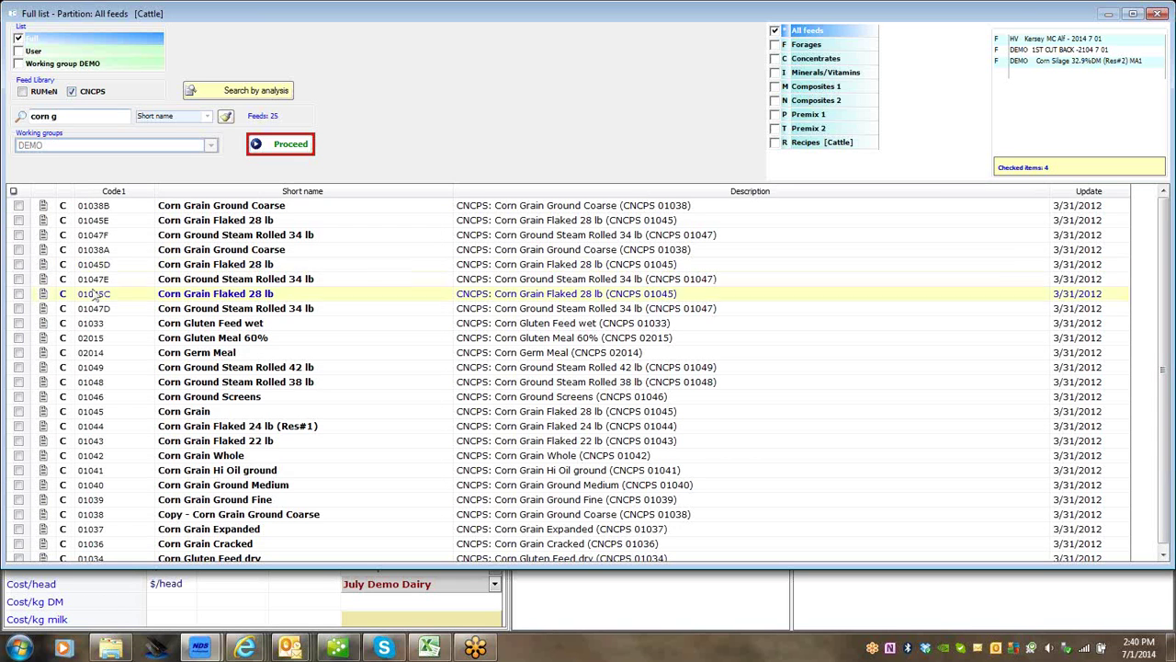
left_click(19, 501)
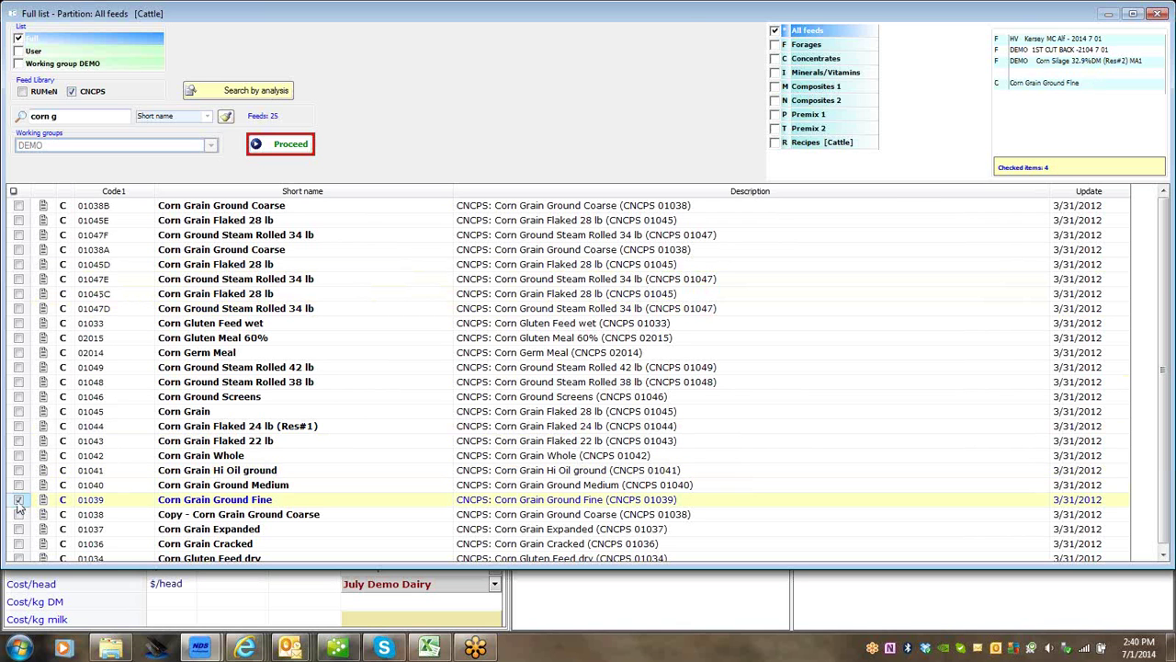
mouse_move(411, 315)
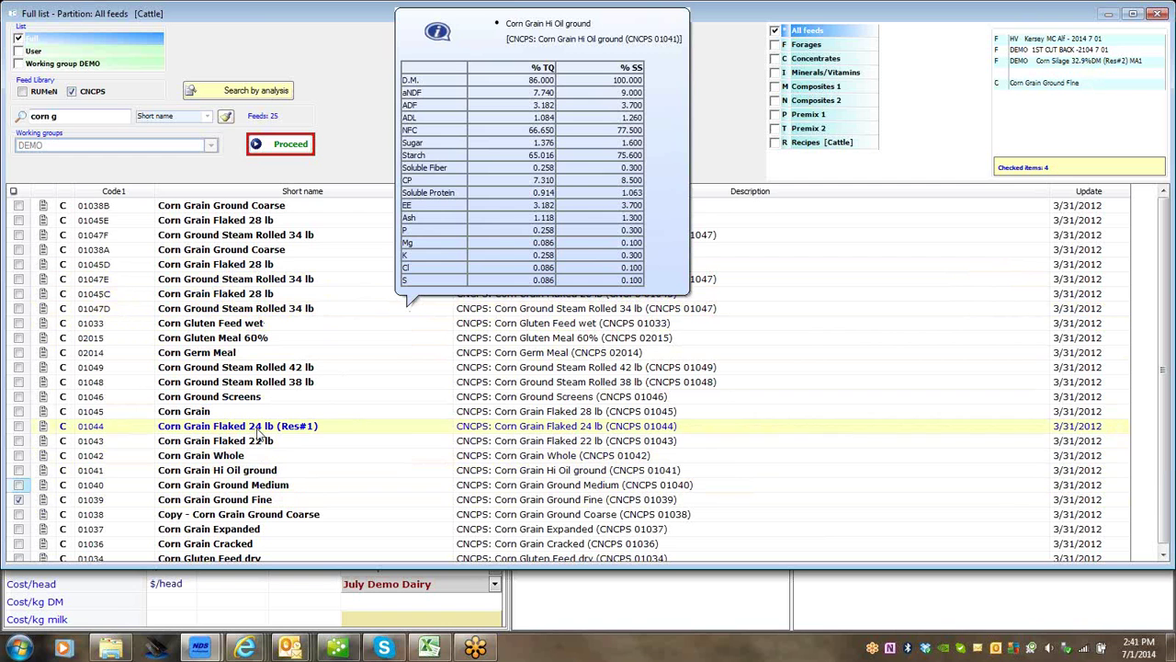
left_click(19, 441)
left_click(19, 441)
mouse_move(43, 444)
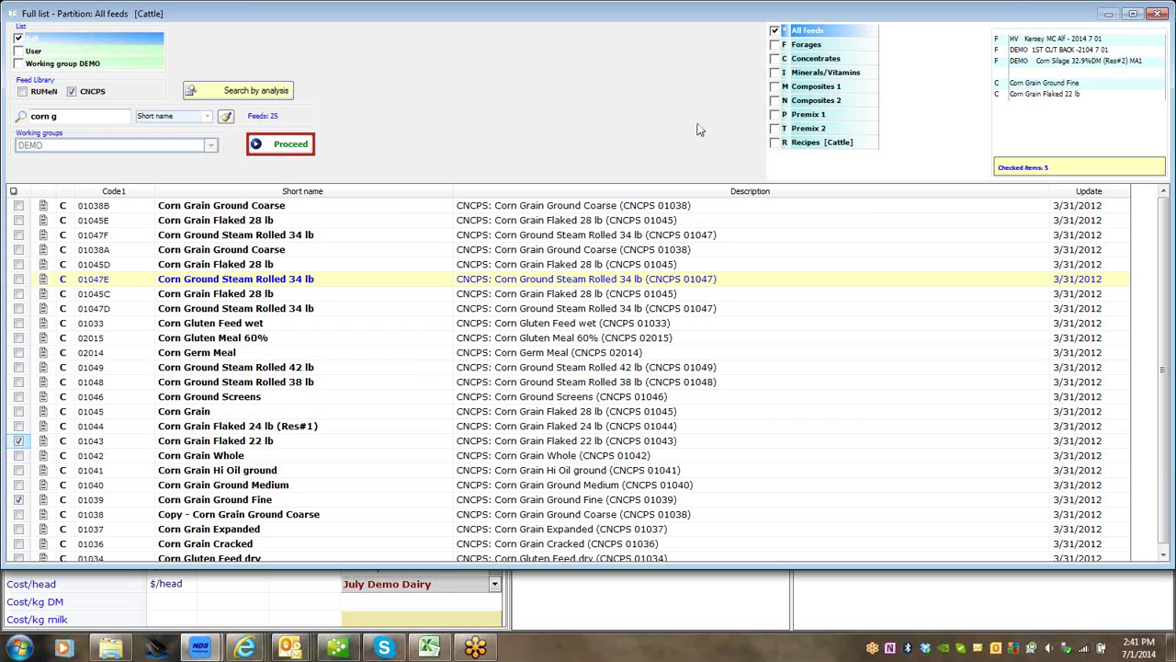
Search the CNCPS feeds for "soy" and "canol", selecting Soybean Meal 47.5 Solvent and Canola Meal Expelled
left_click(225, 120)
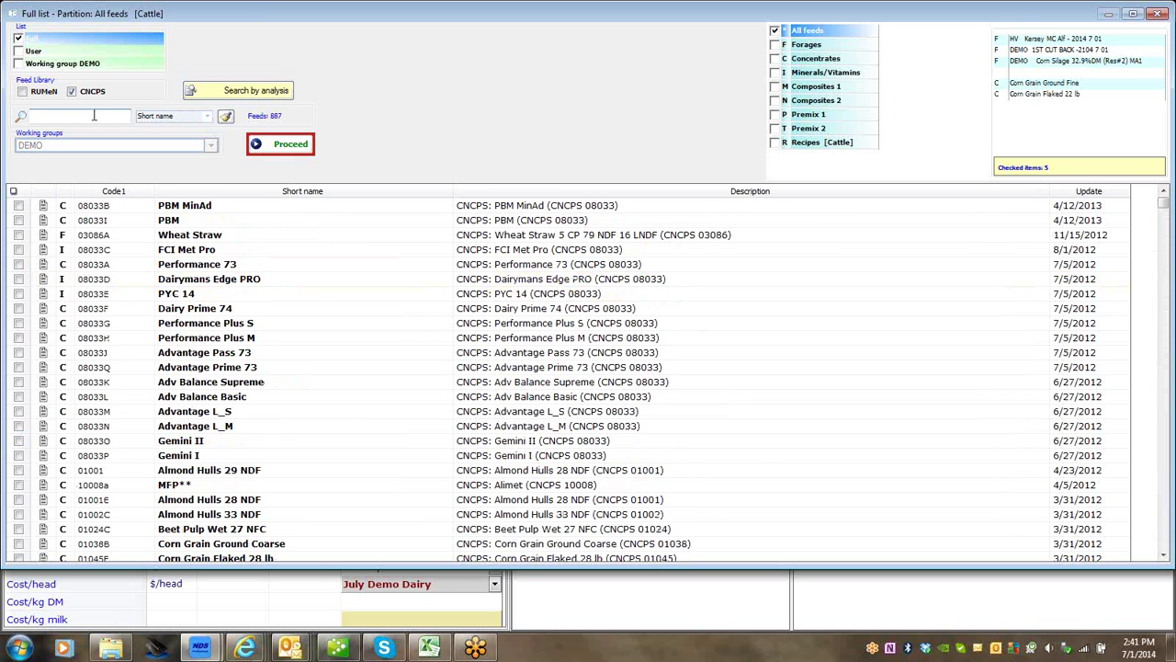
type("soy")
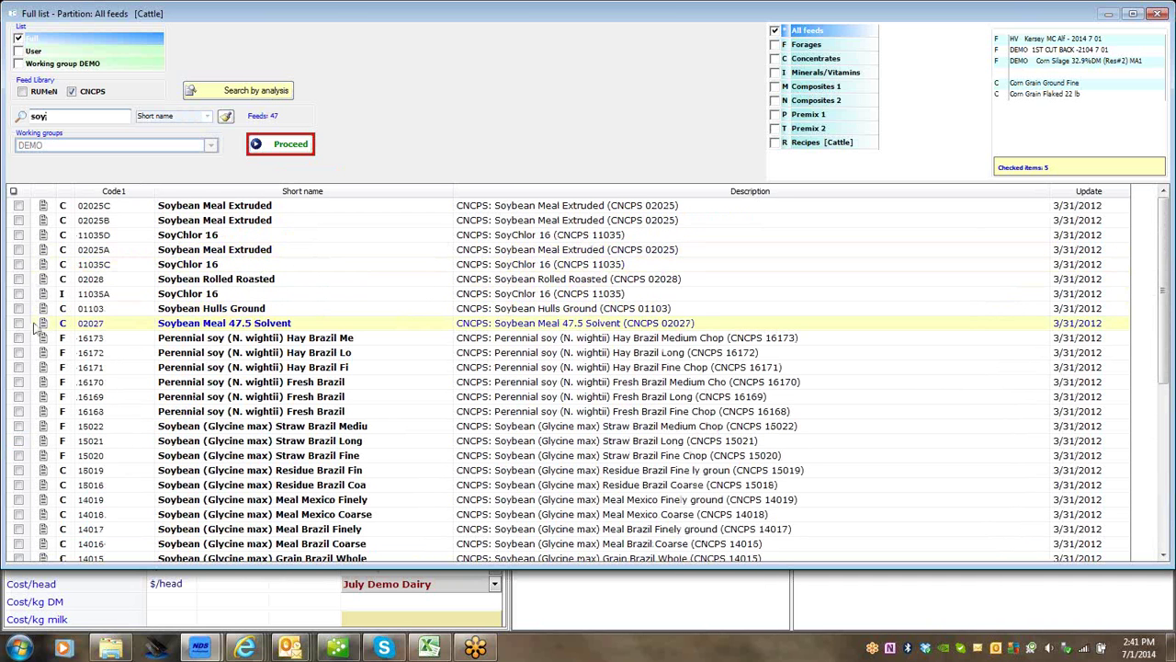
left_click(18, 324)
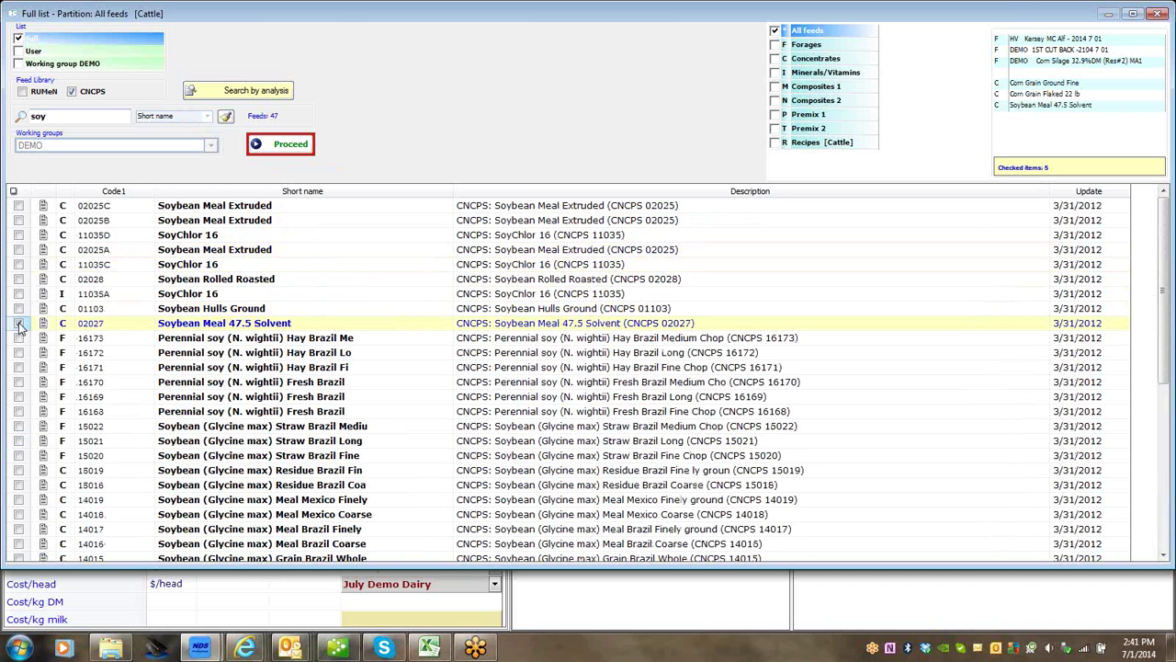
left_click(226, 118)
type("canol")
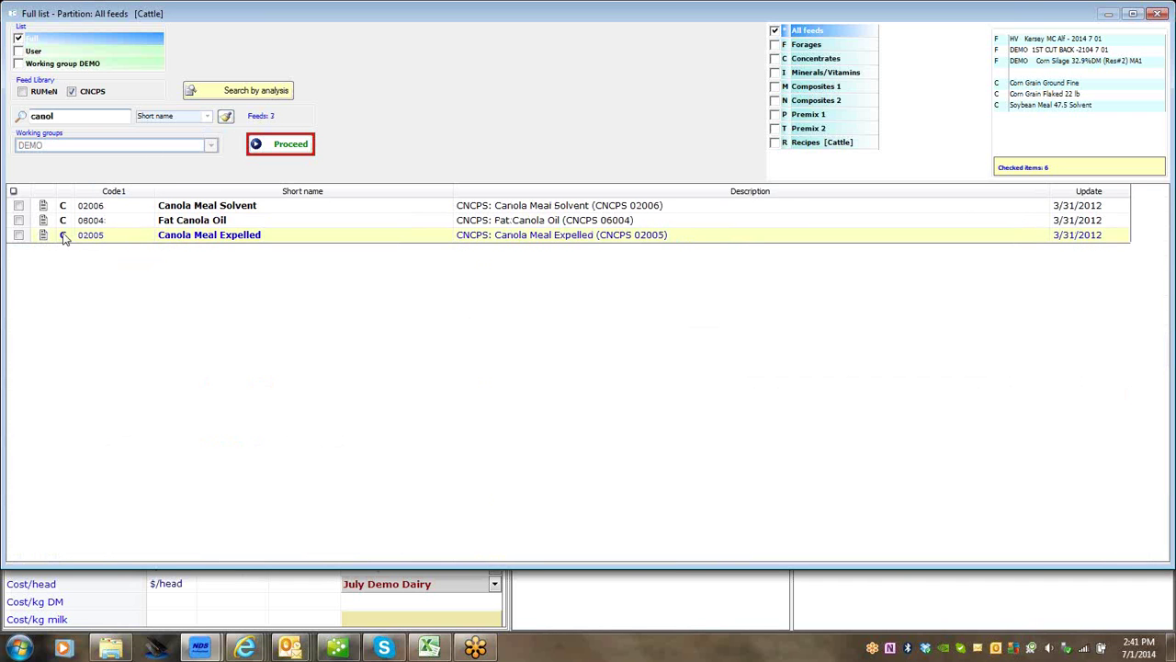
left_click(19, 235)
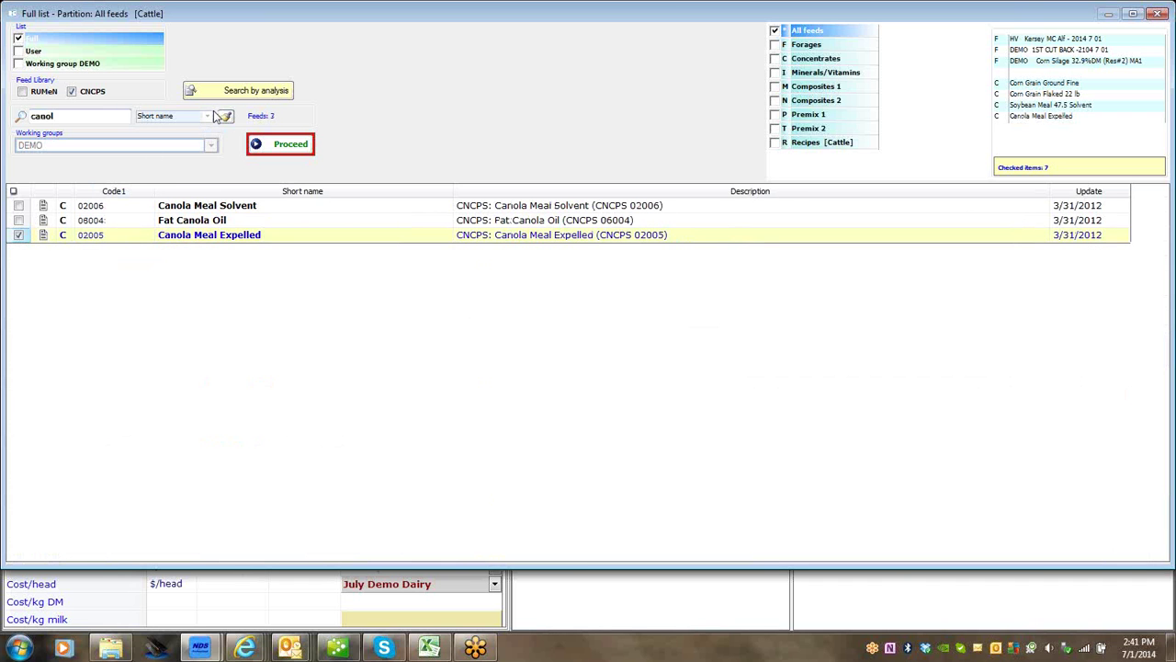
Search the CNCPS feeds for "cotton" and select Cottonseed Fuzzy (02018)
left_click(226, 116)
type("cotton")
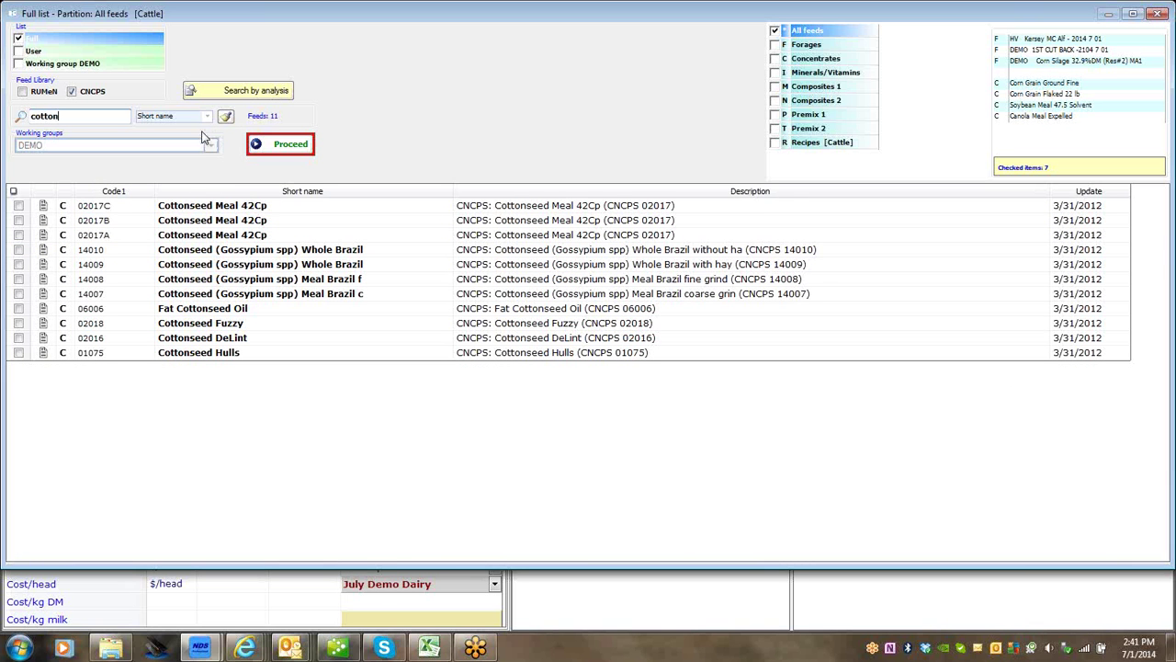
left_click(18, 323)
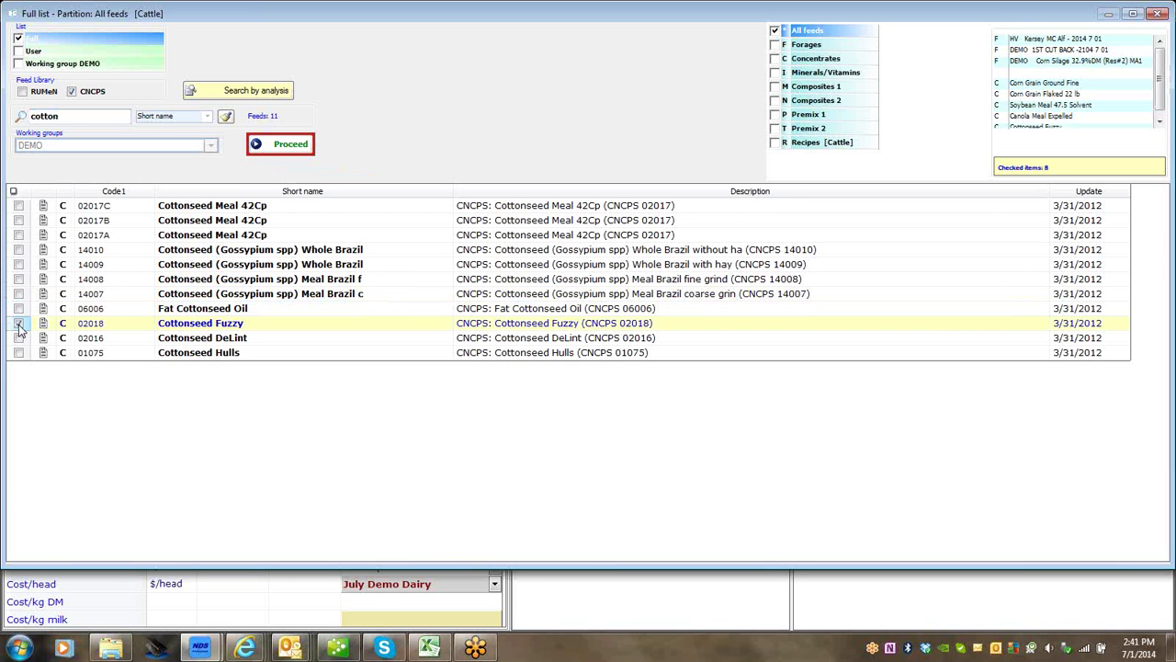
Remove the CNCPS library filter and select the Trace feed updated 10/29/2013 and Limestone Ground (05034) using name searches
left_click(71, 93)
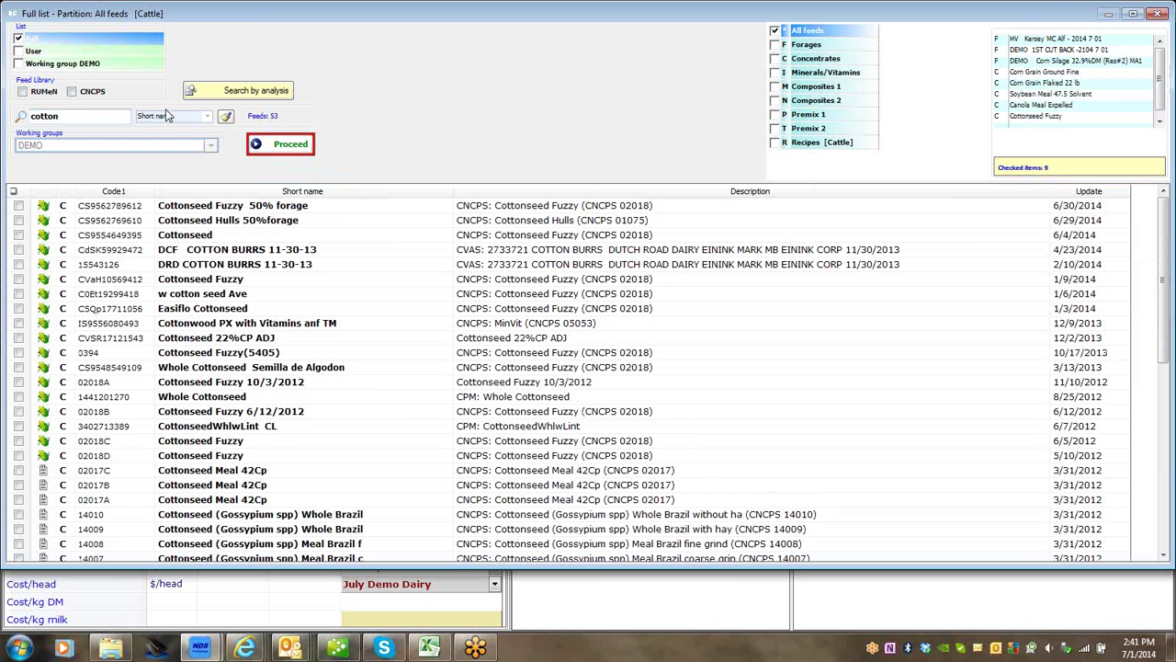
left_click(226, 116)
type("trace")
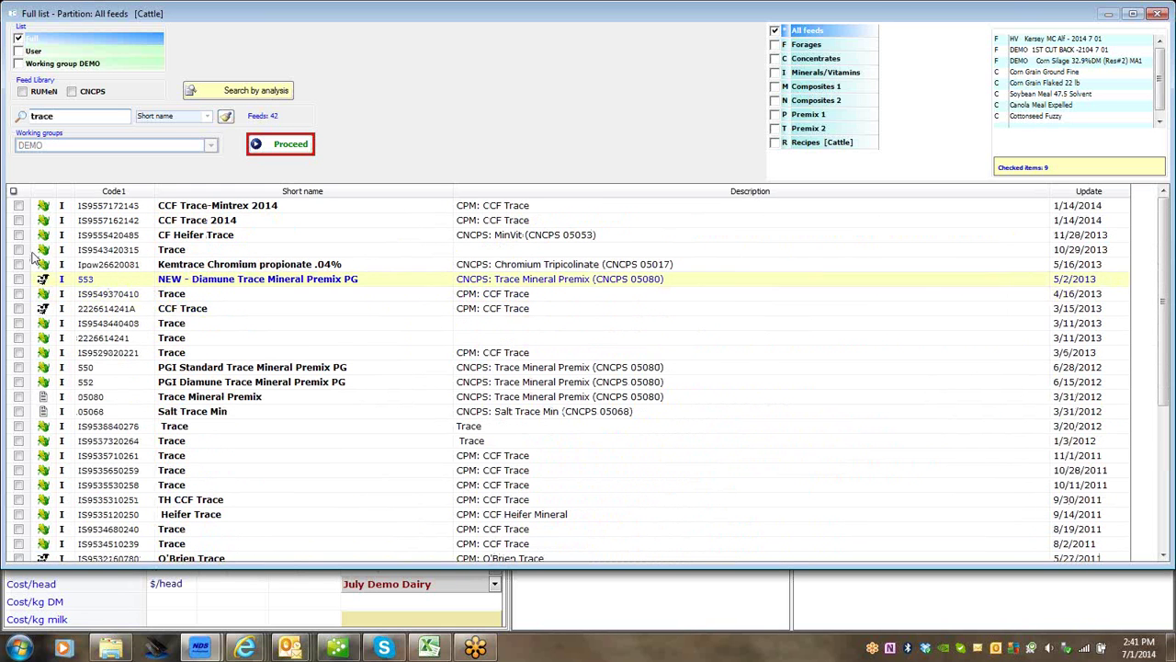
left_click(20, 250)
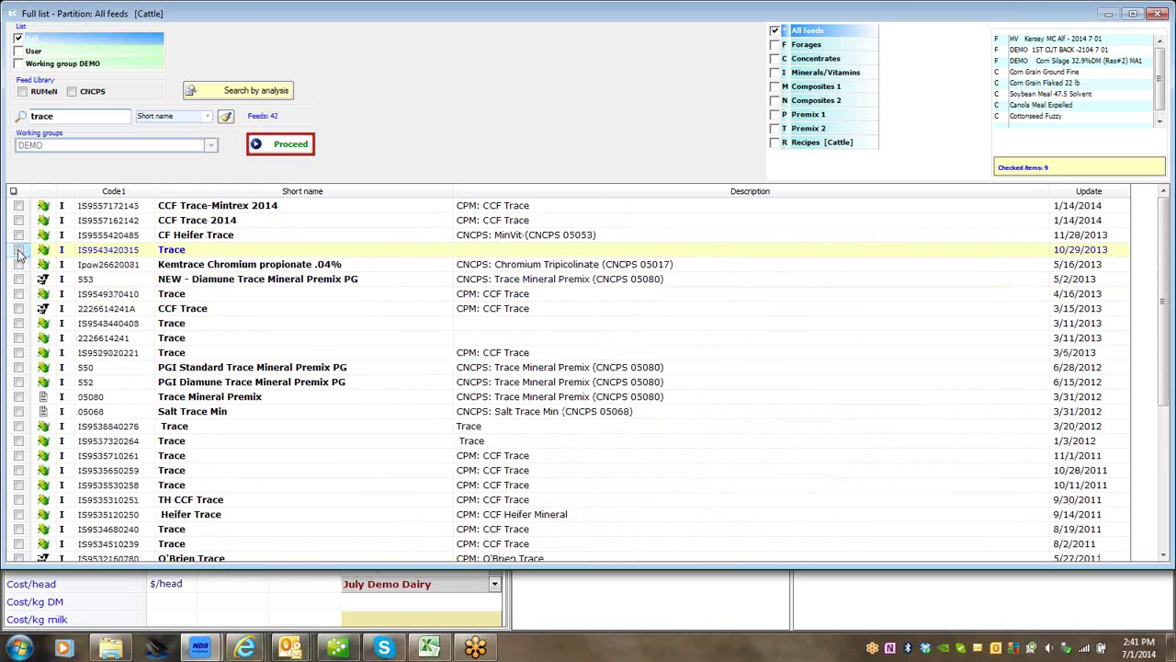
left_click(227, 118)
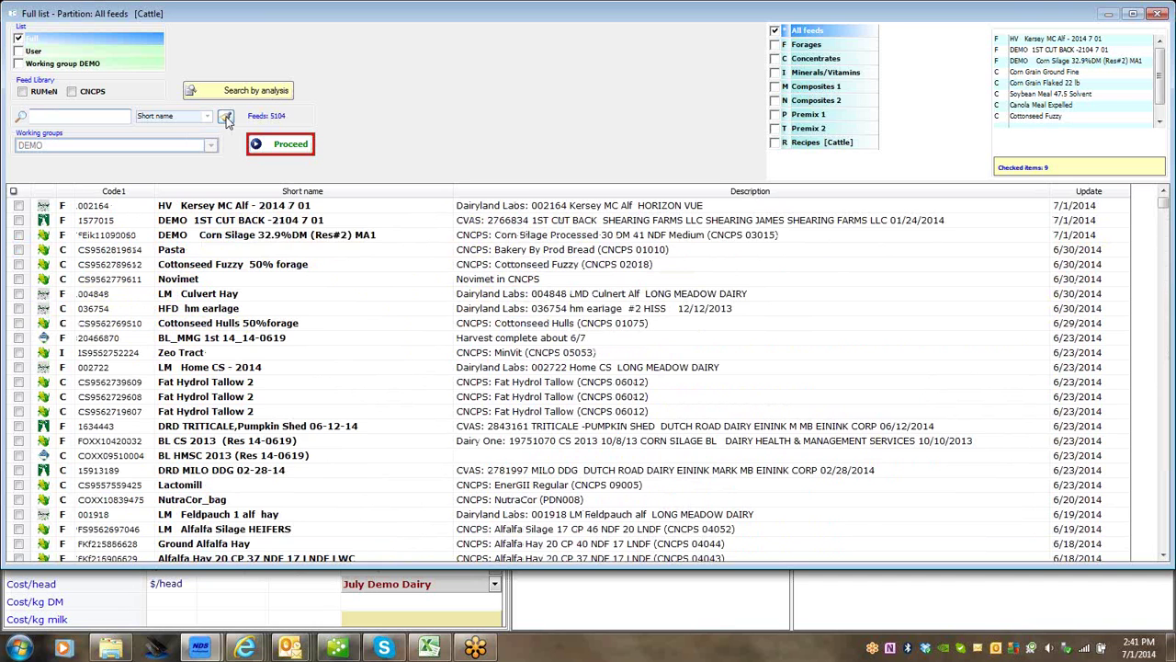
type("limesto")
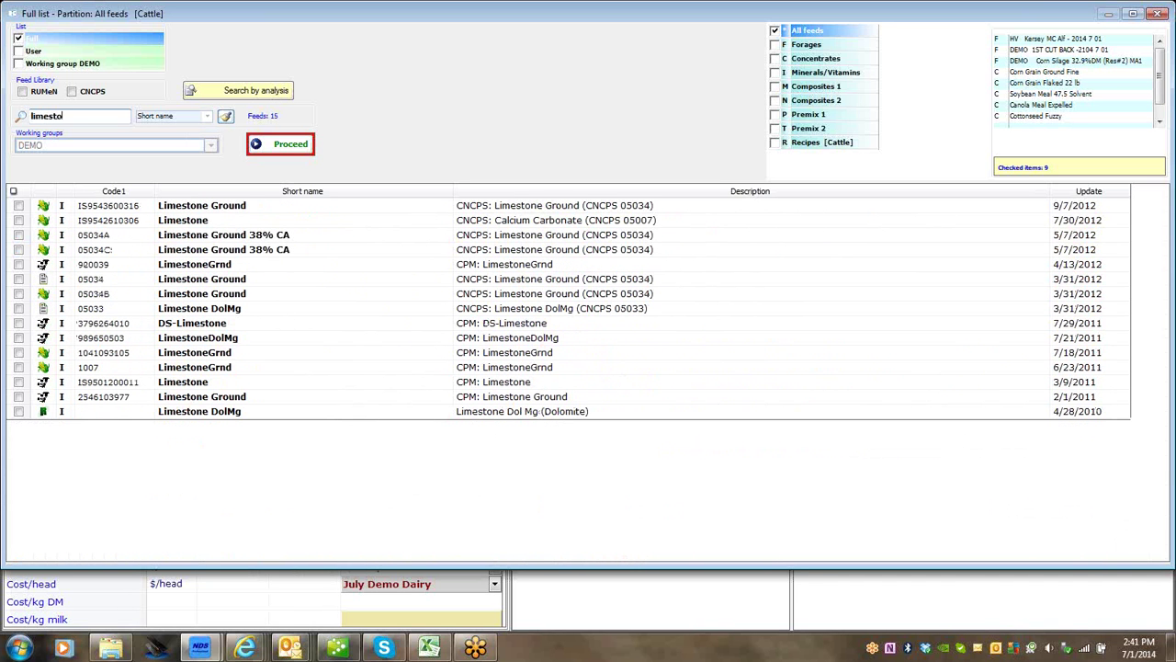
left_click(20, 279)
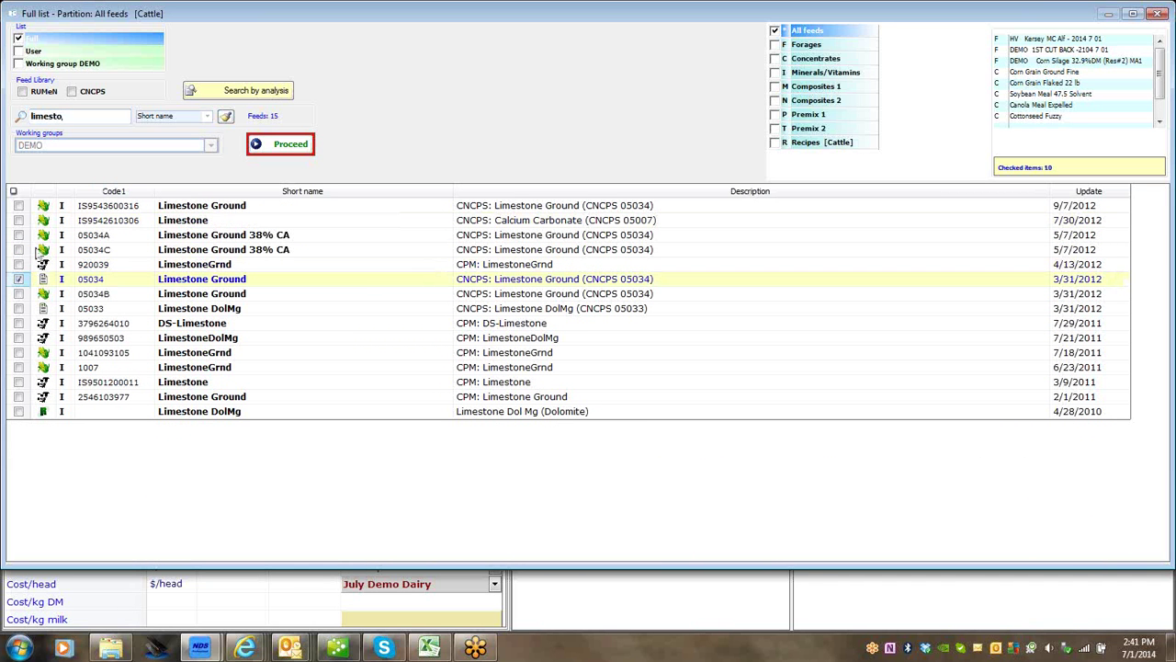
Search the feed list for "mag" and select Magnesium Ox with code 05038
left_click(227, 117)
type("man")
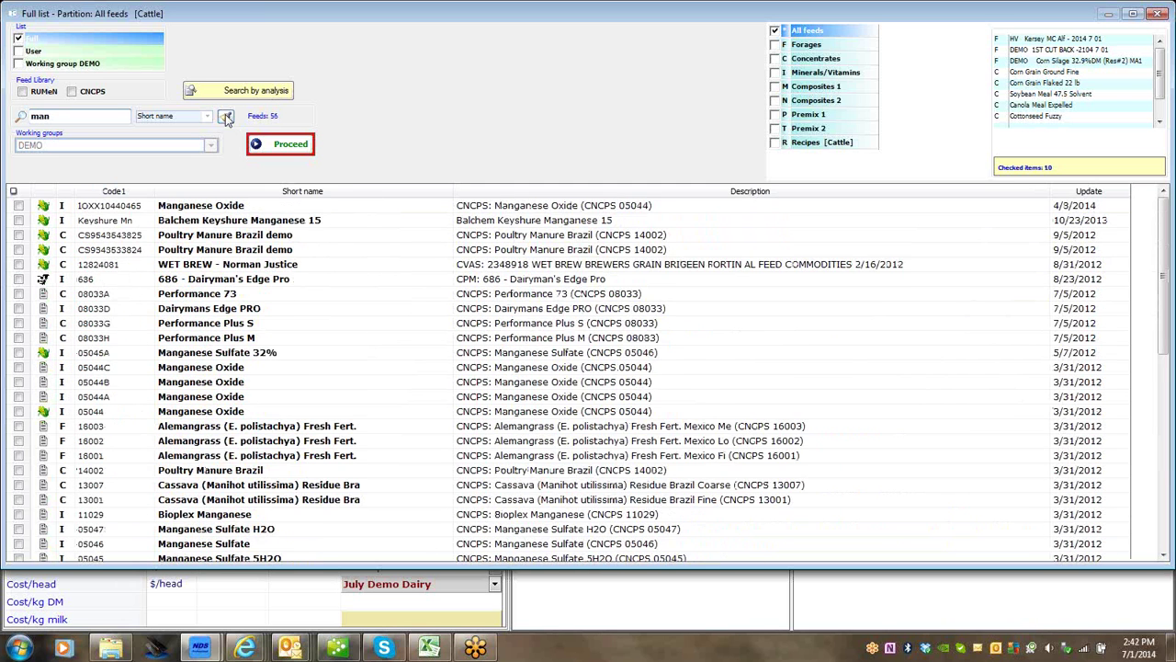
key("BackSpace")
type("g")
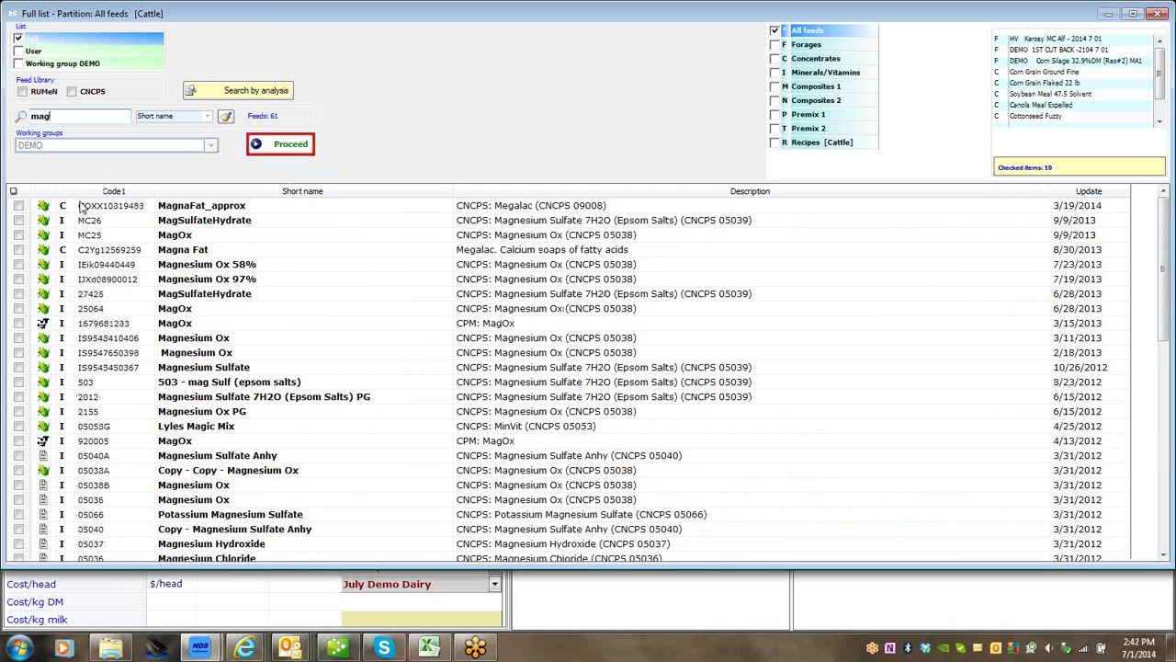
left_click(42, 236)
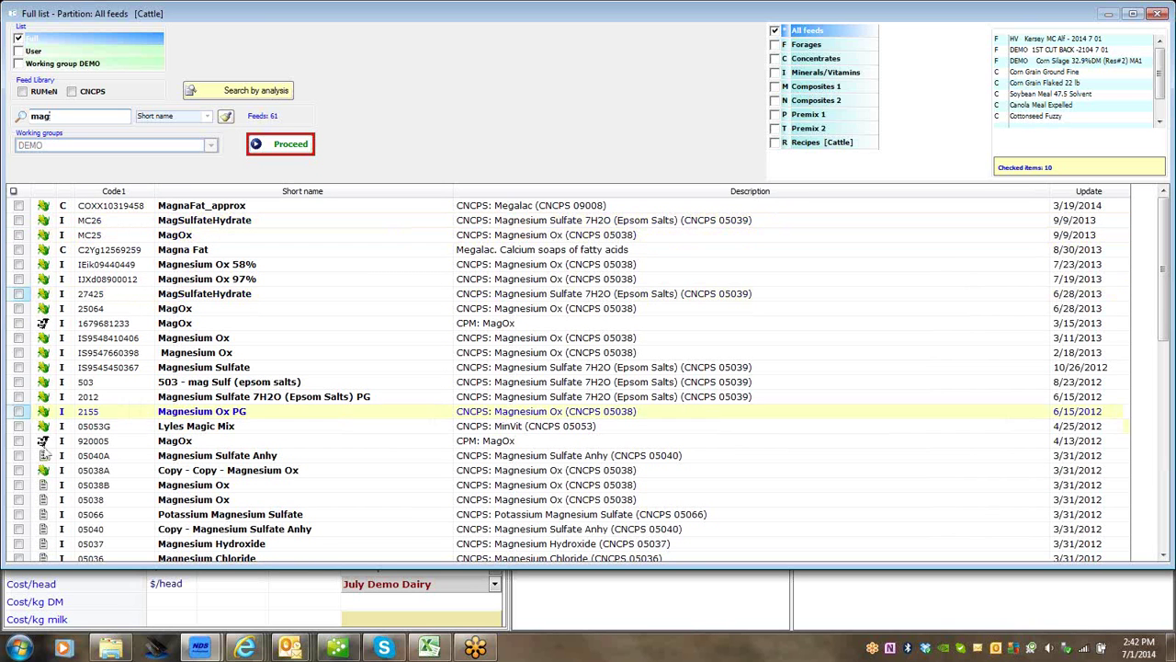
left_click(18, 500)
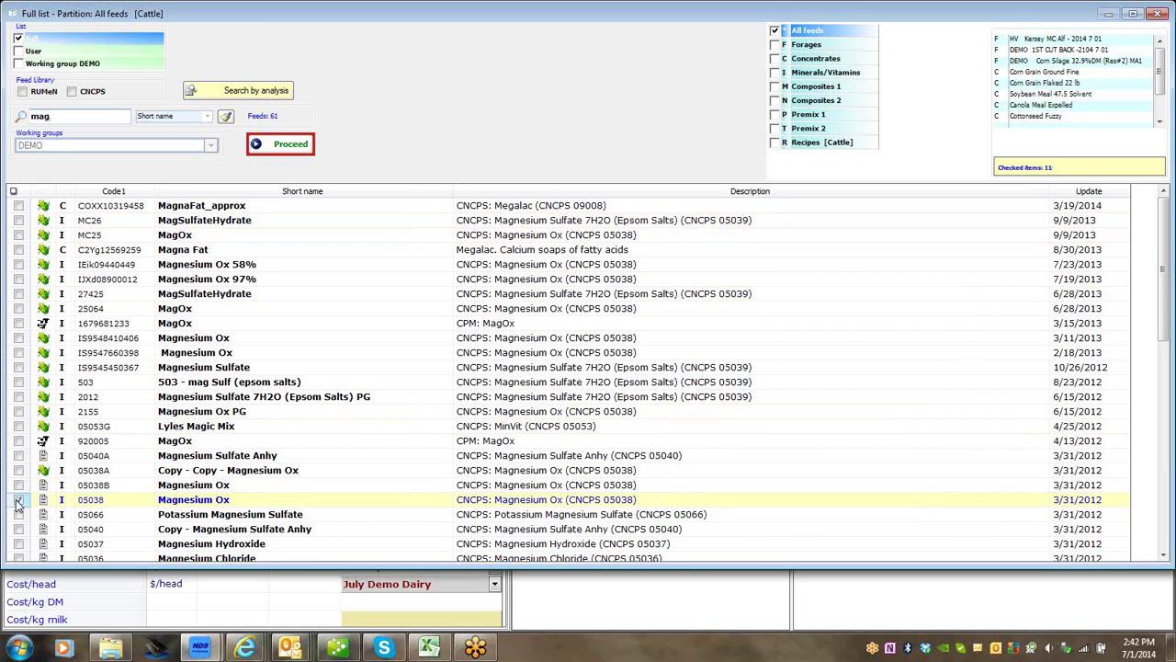
Search the feed list for "ethan" and select Corn Dist Ethanol with code 02008
left_click(226, 119)
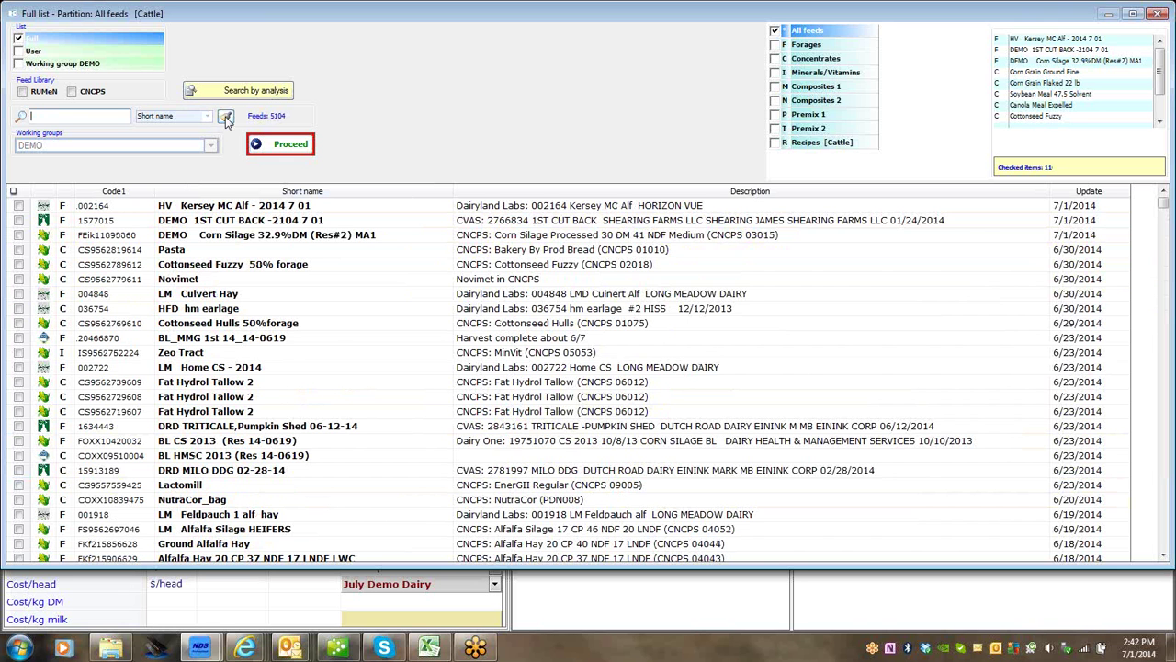
type("etah")
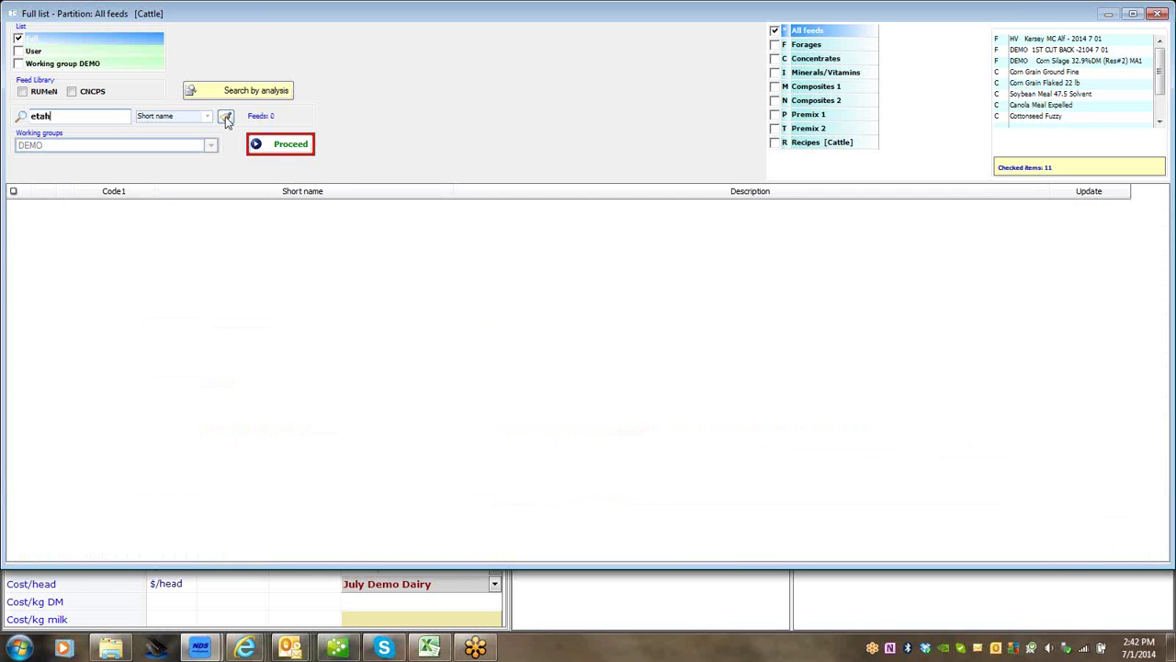
key("BackSpace")
key("BackSpace")
type("han")
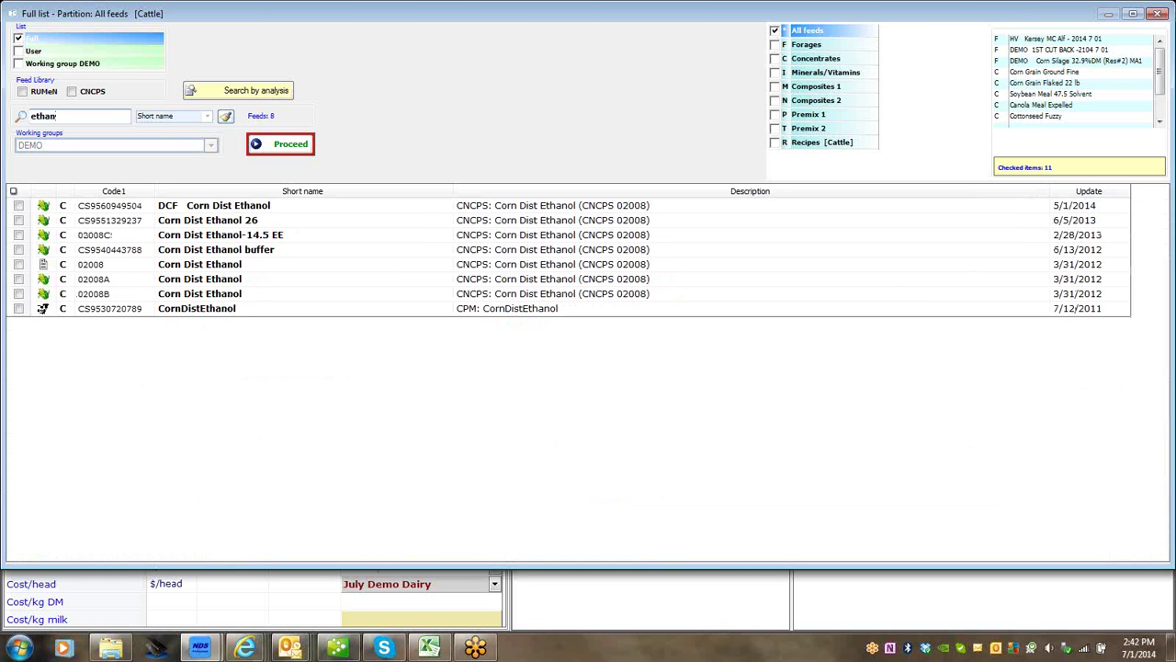
left_click(19, 265)
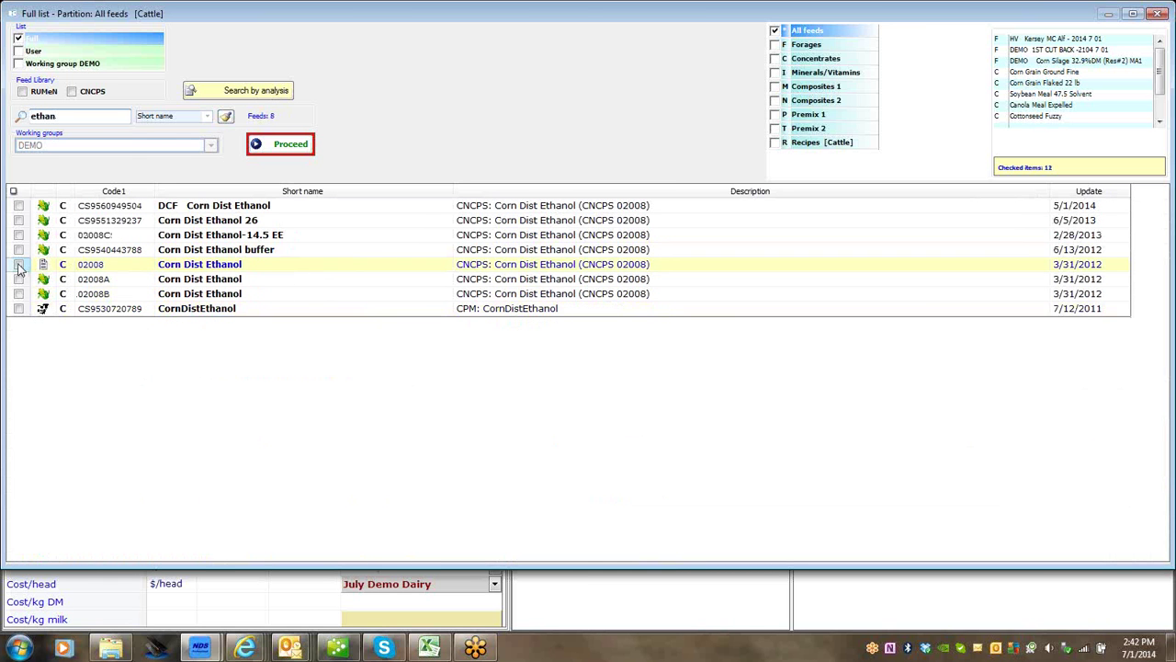
Search the feed list for "megal" and select Megalac [ARM & HAMMER] with code CS95CL000300
left_click(226, 119)
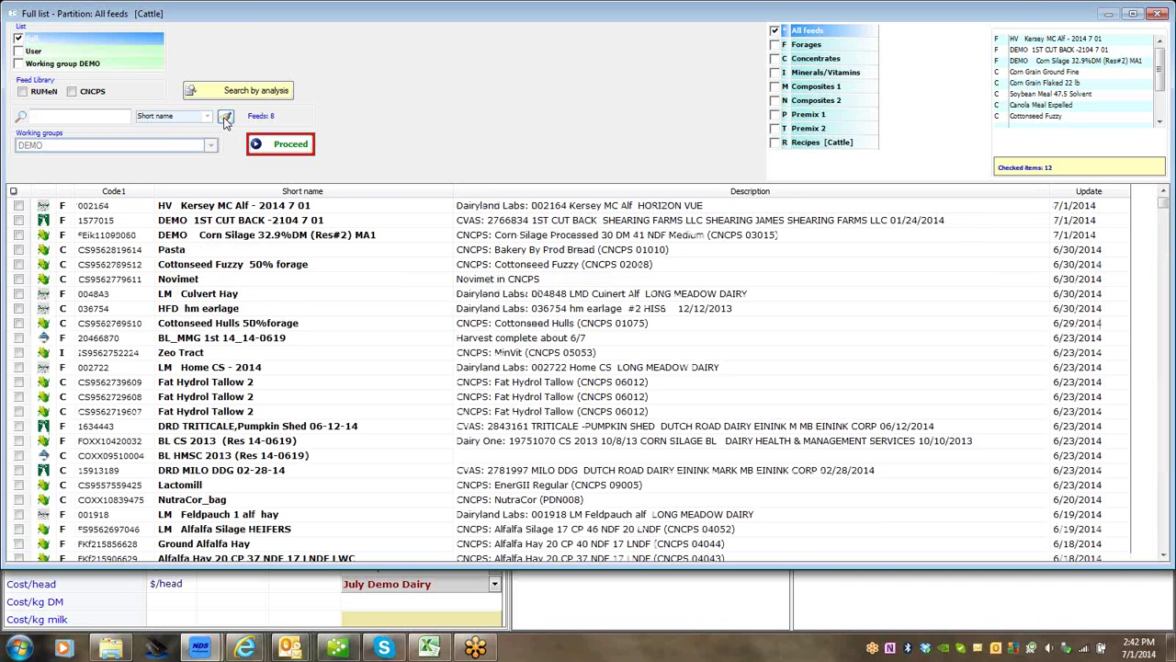
type("megal")
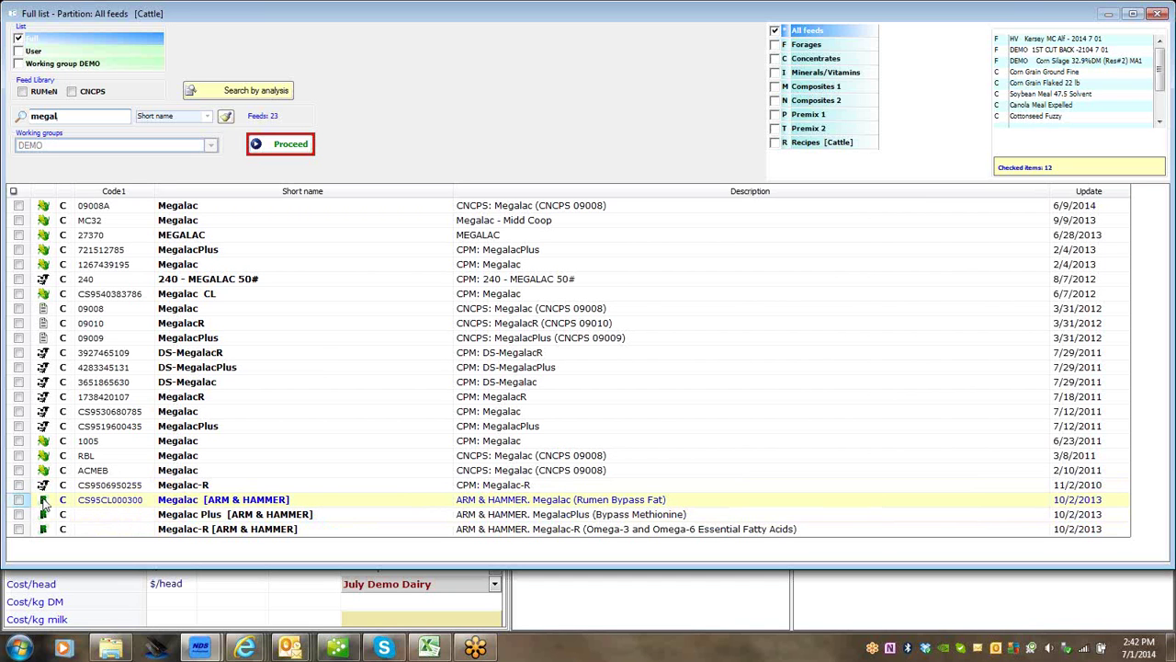
mouse_move(44, 505)
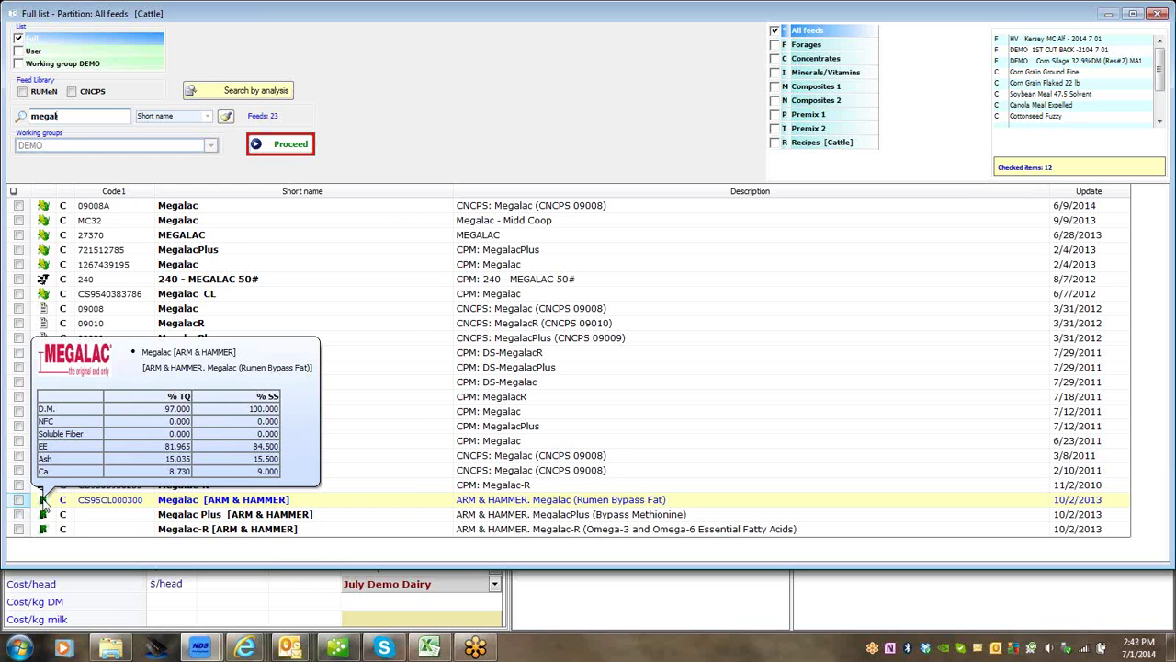
left_click(19, 501)
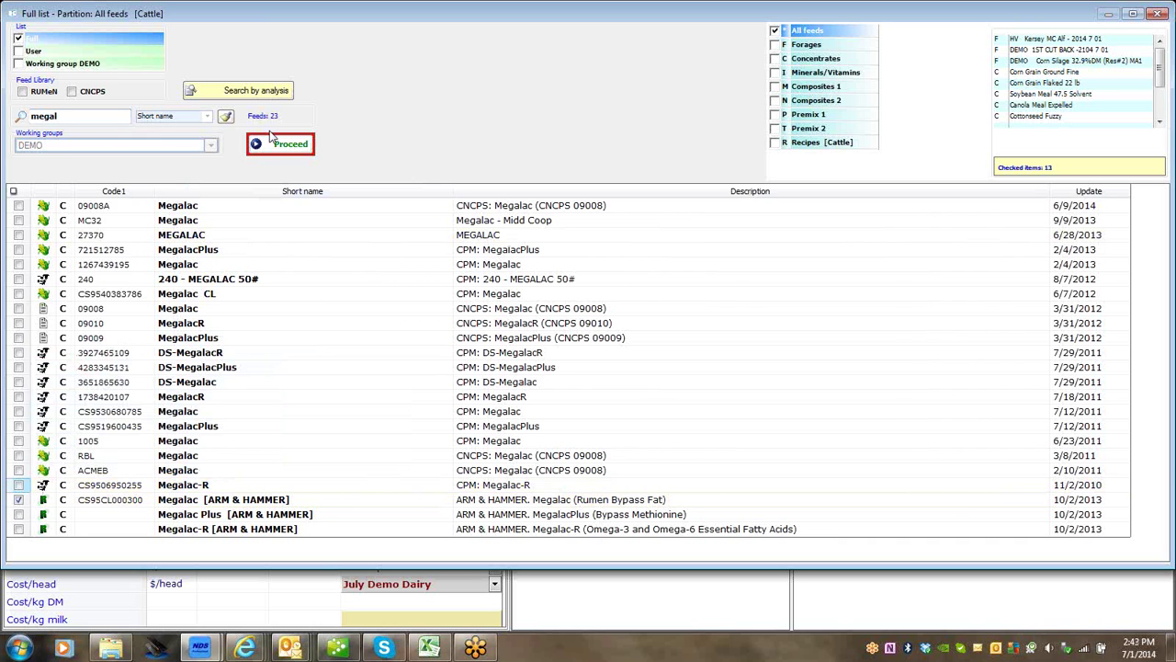
Filter the feeds to the RUMeN library, select Soy Plus (CS95CL000320) using a "soy" search, and load all checked feeds into the recipe
left_click(225, 119)
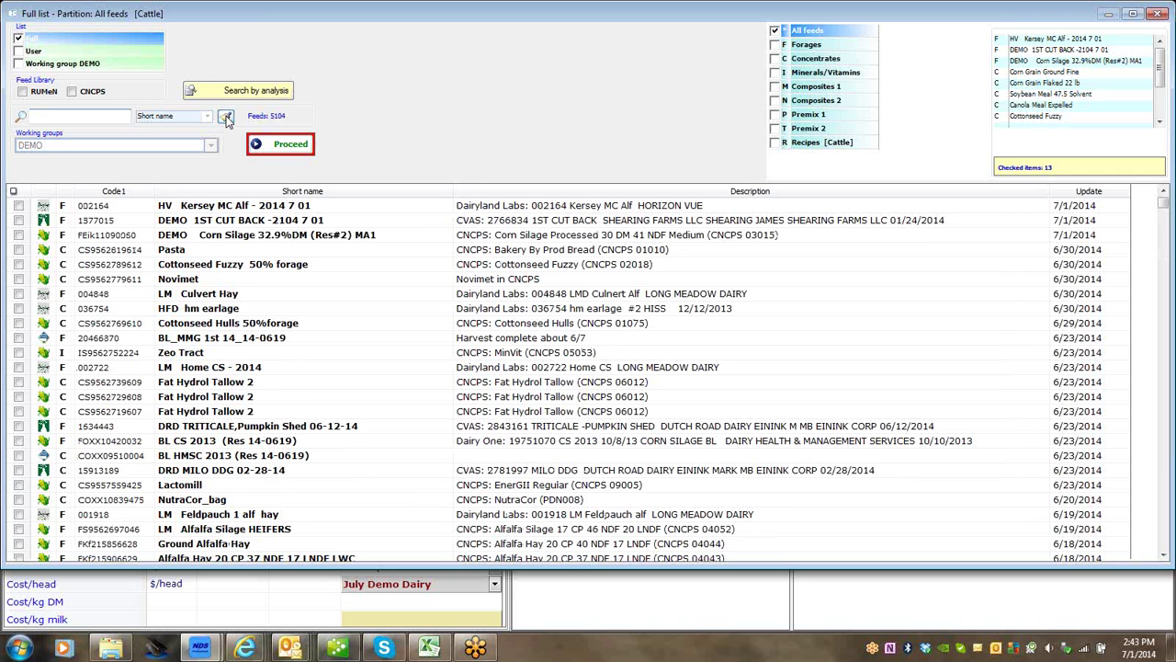
left_click(1160, 124)
left_click(1160, 123)
left_click(1160, 123)
left_click(1161, 123)
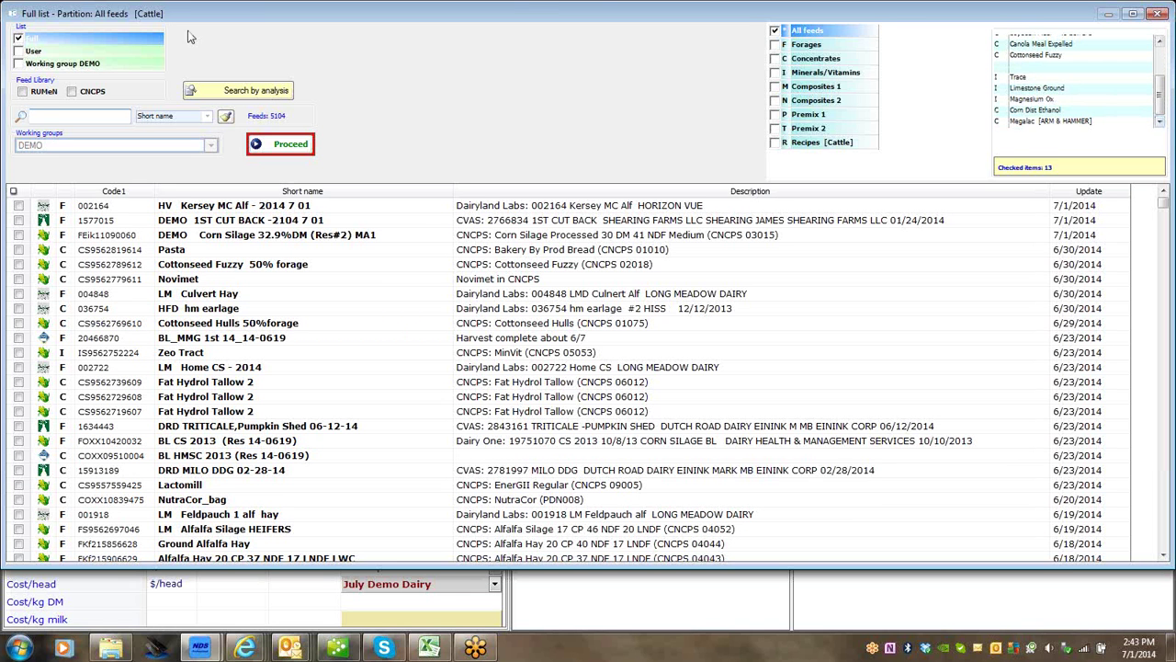
type("soy")
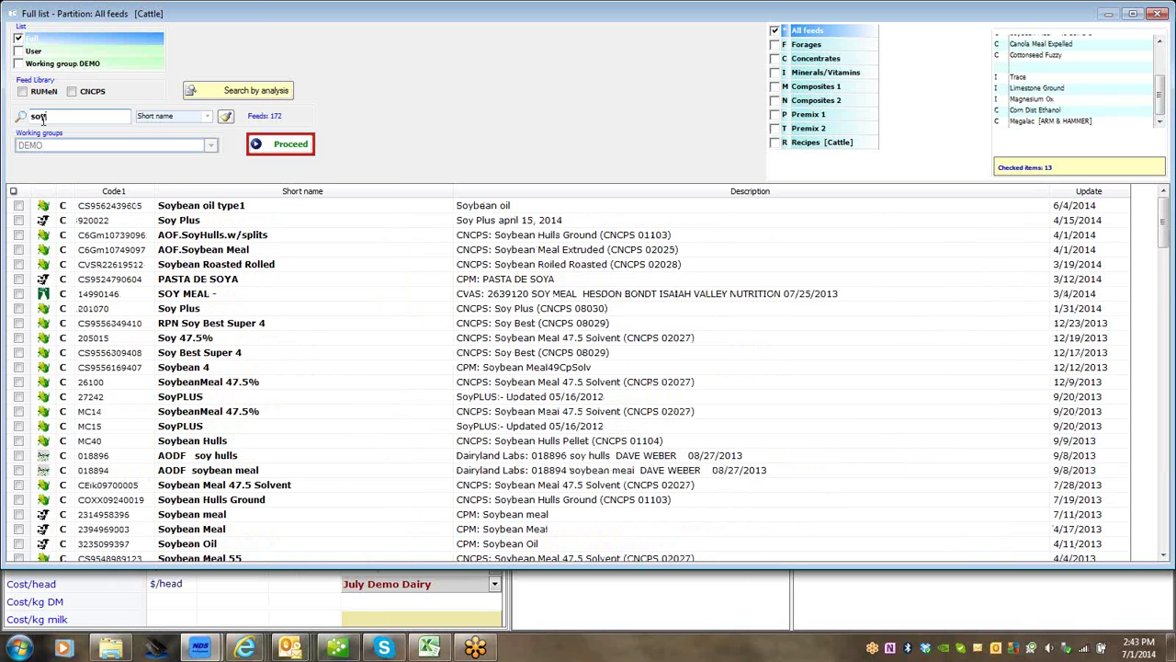
type("b")
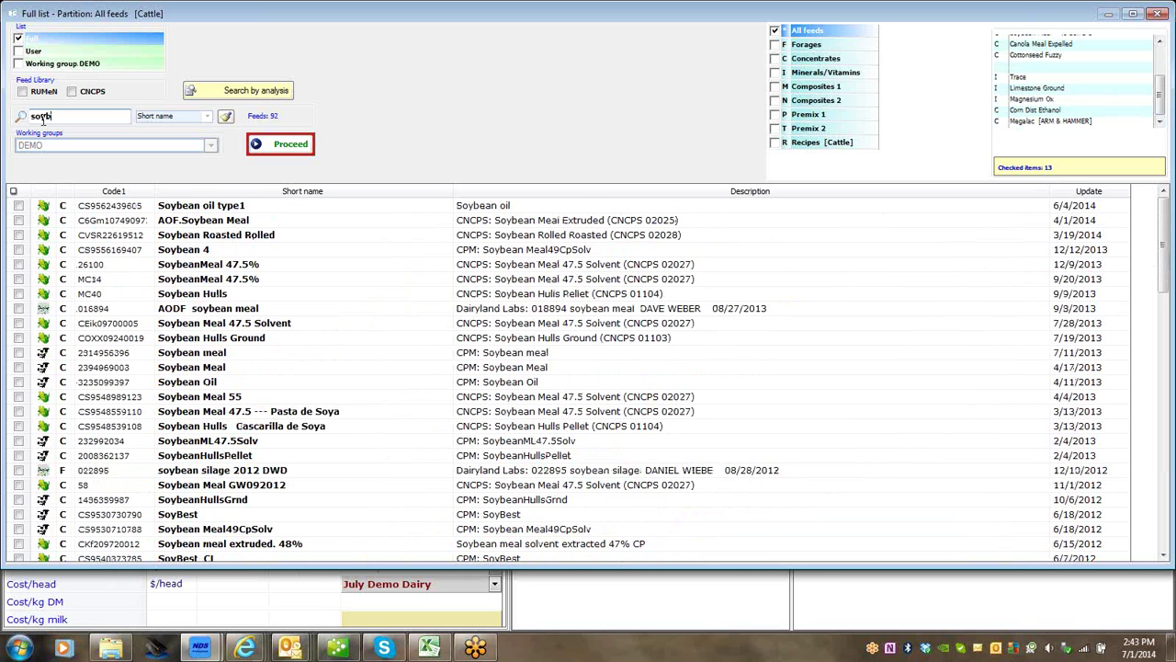
left_click(22, 92)
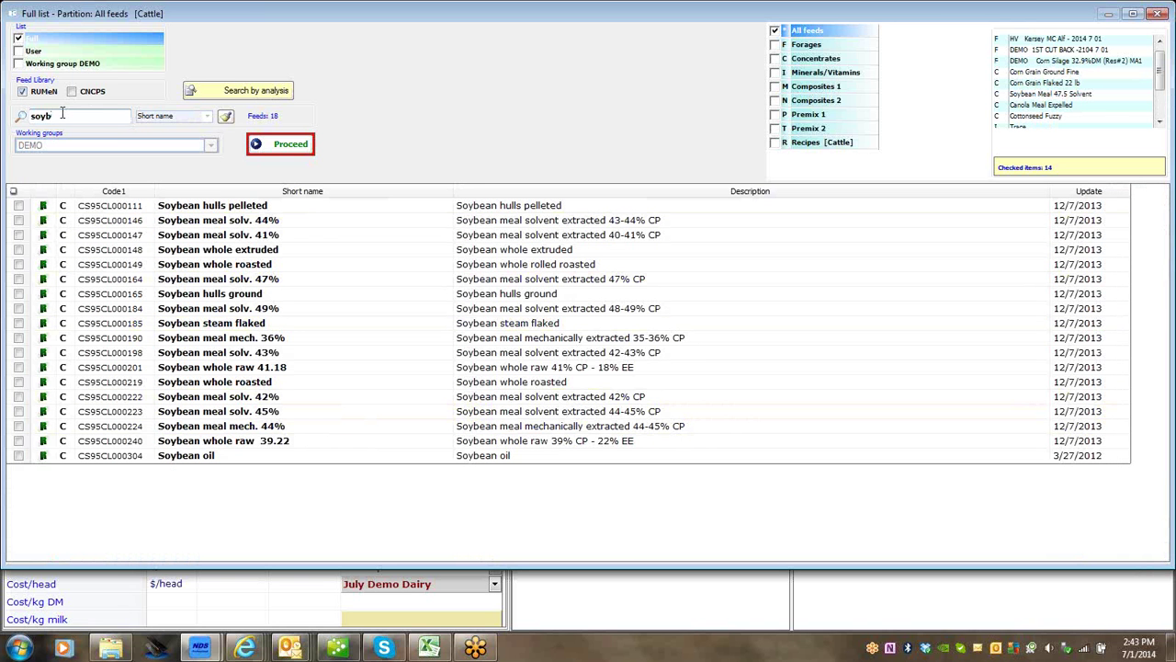
key("BackSpace")
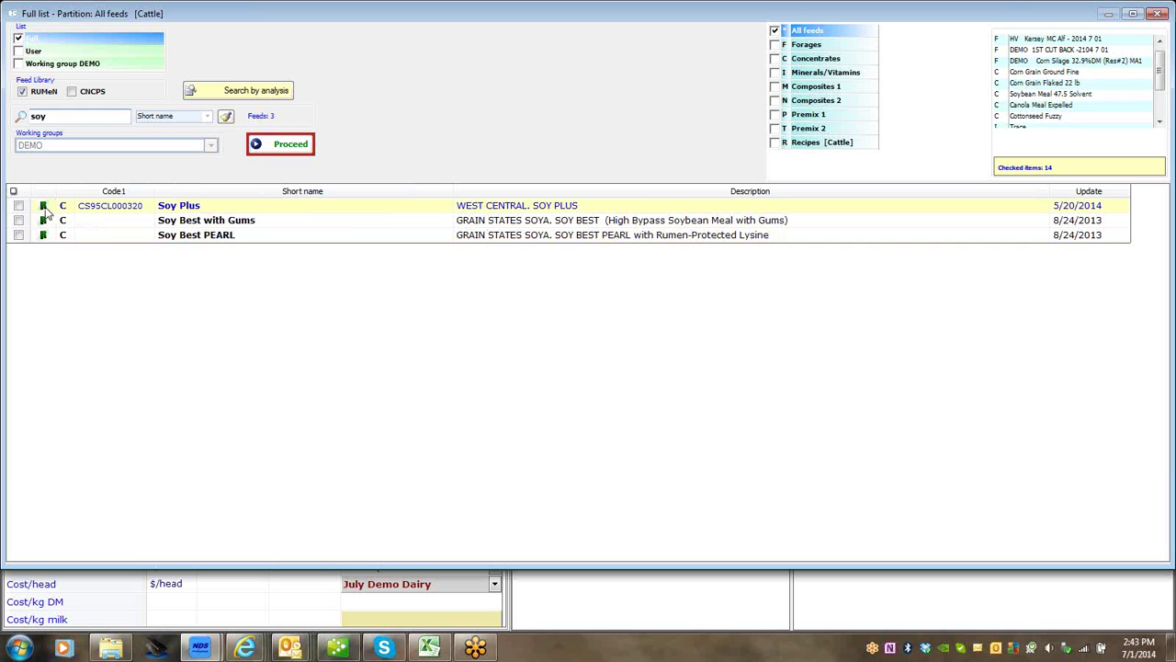
mouse_move(45, 210)
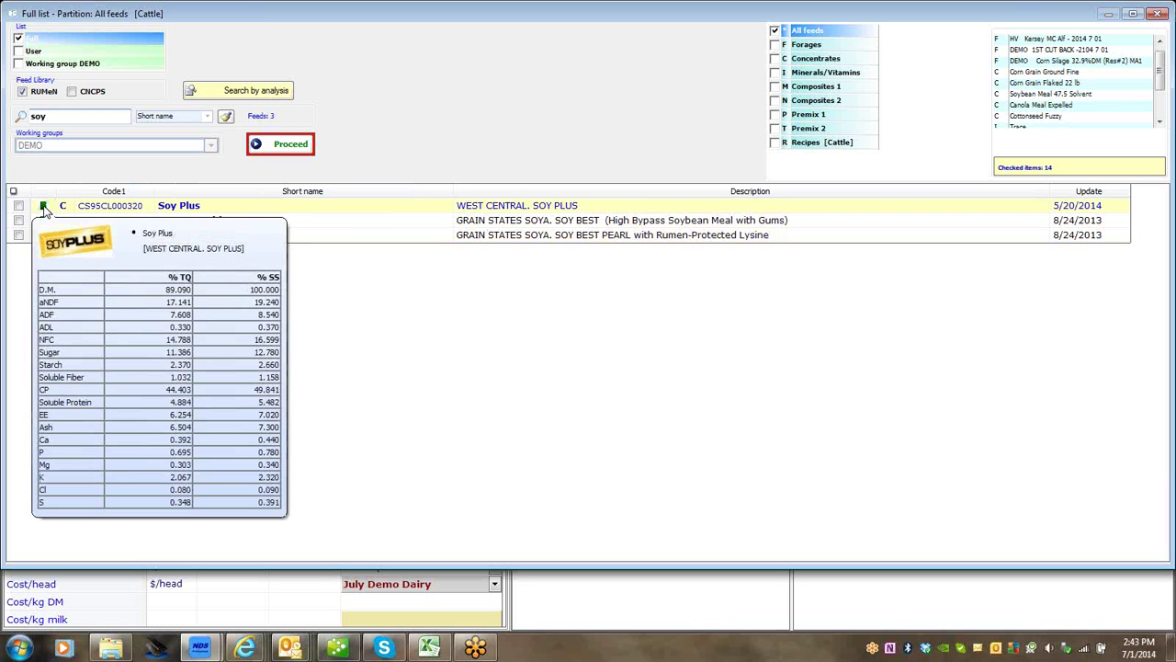
left_click(19, 207)
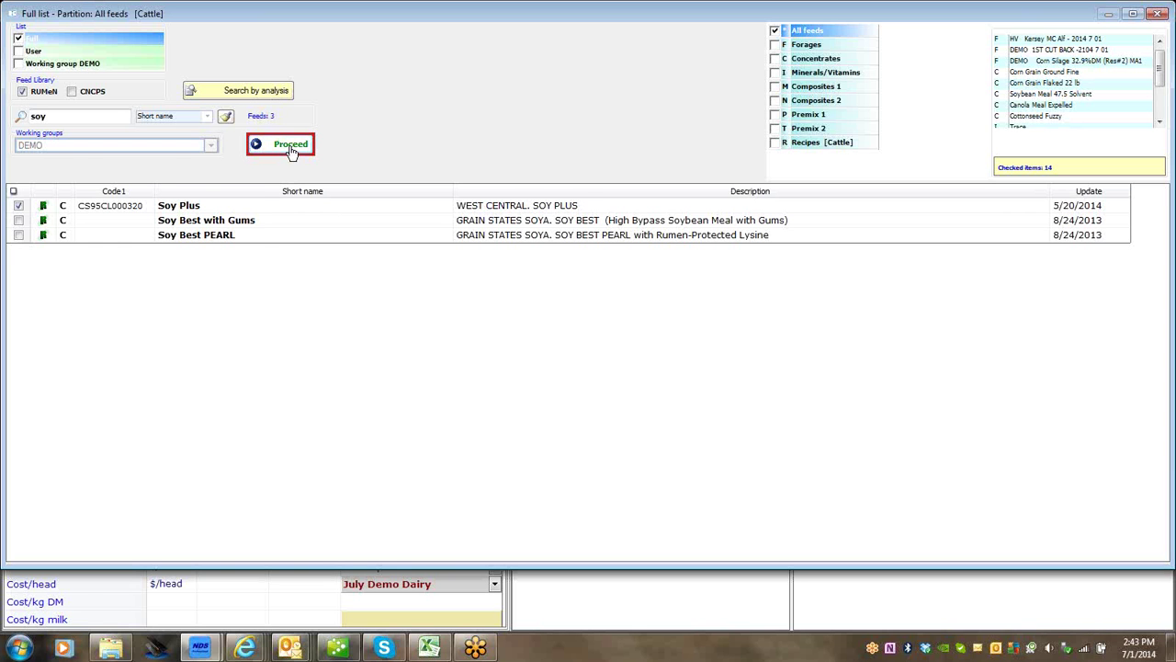
left_click(290, 149)
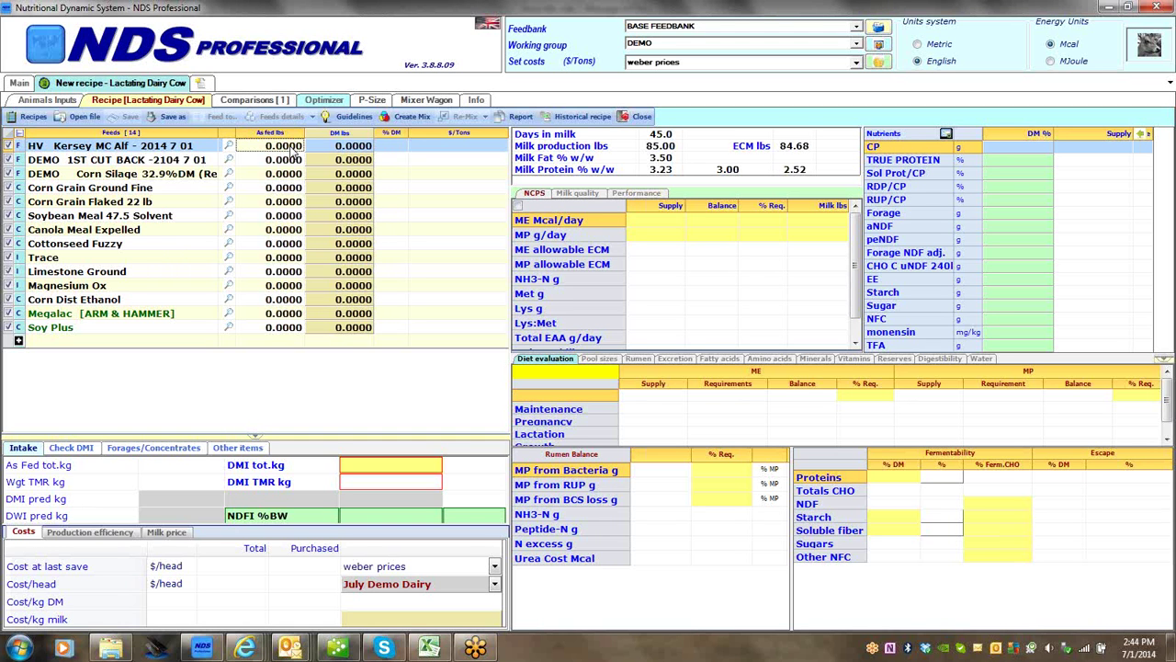
Set the forage dry matter amounts to 19 lbs Corn Silage, 5 lbs 1ST CUT BACK and 6 lbs HV Kersey MC Alf
left_click(340, 175)
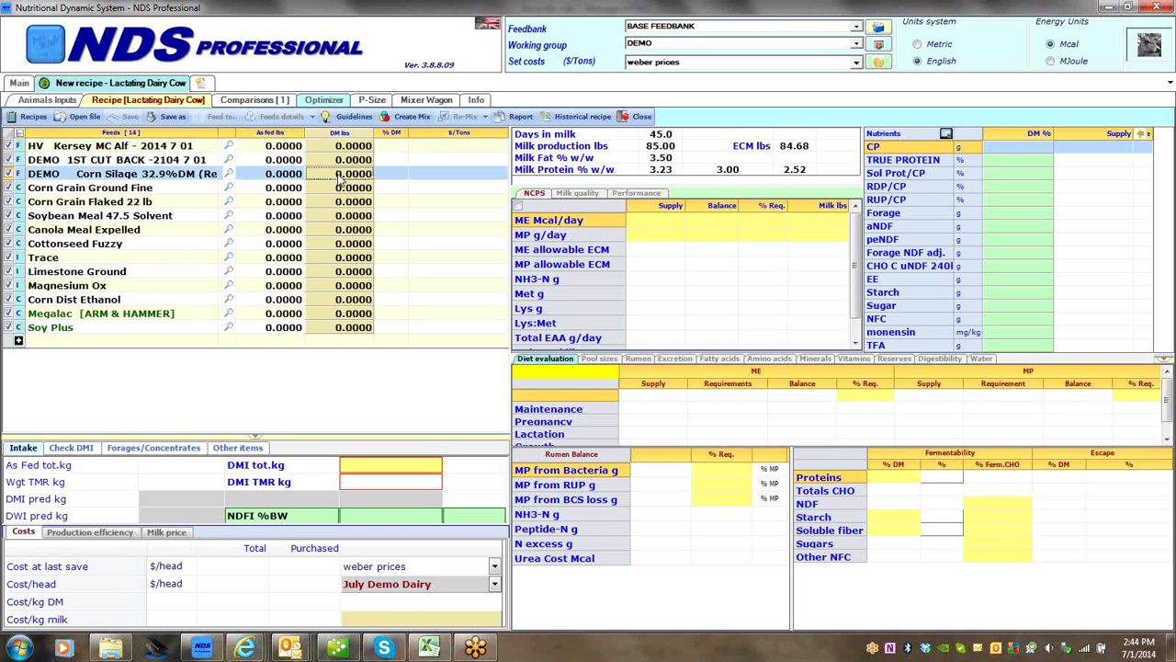
type("19")
key("Return")
key("Up")
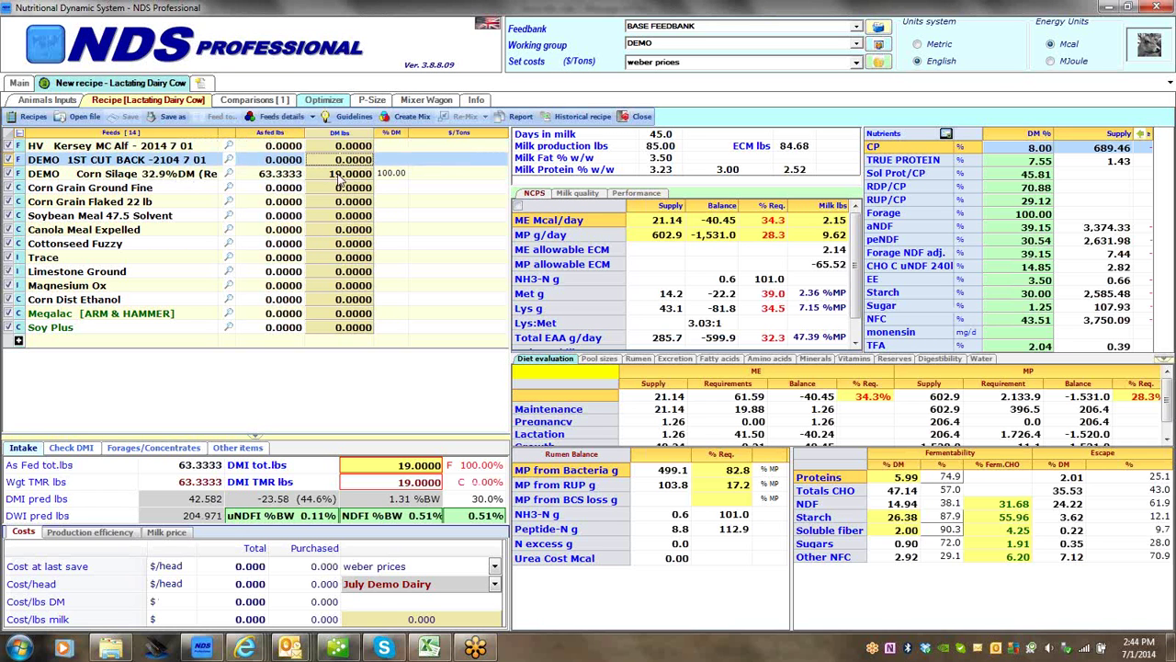
type("5")
key("Return")
key("Up")
type("6")
key("Return")
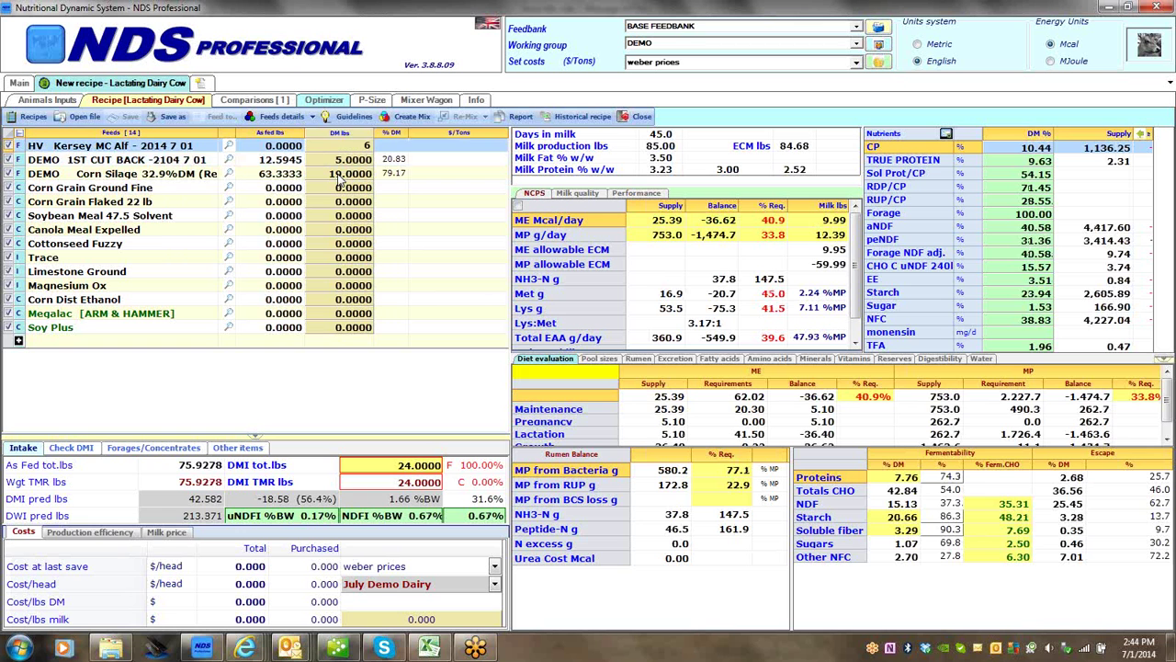
Set the dry matter amounts to 7 lbs for Corn Grain Flaked 22 lb and 4 lbs for Corn Grain Ground Fine
key("Down")
key("Down")
key("Down")
key("Down")
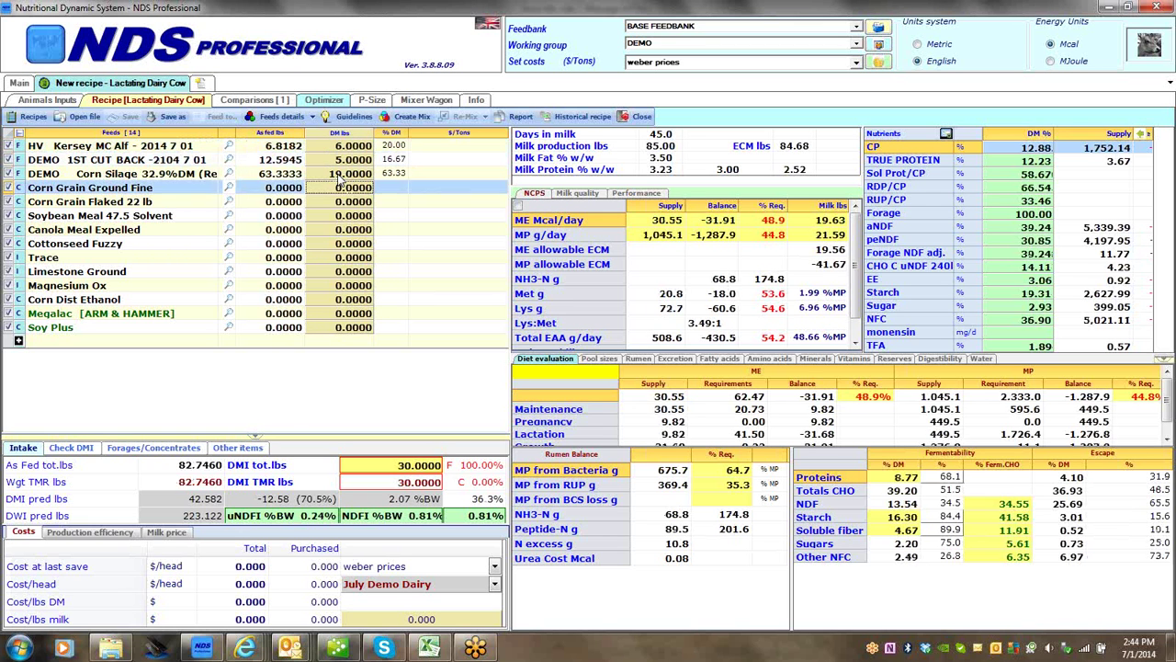
type("7")
key("Return")
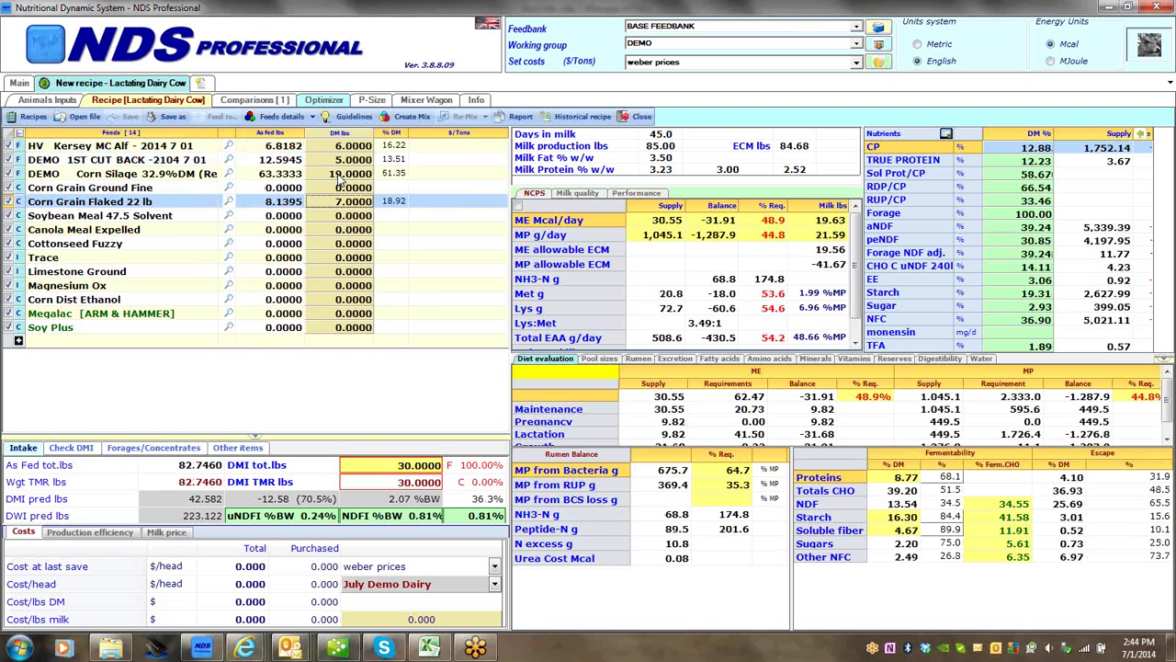
left_click(340, 181)
type("4")
key("Return")
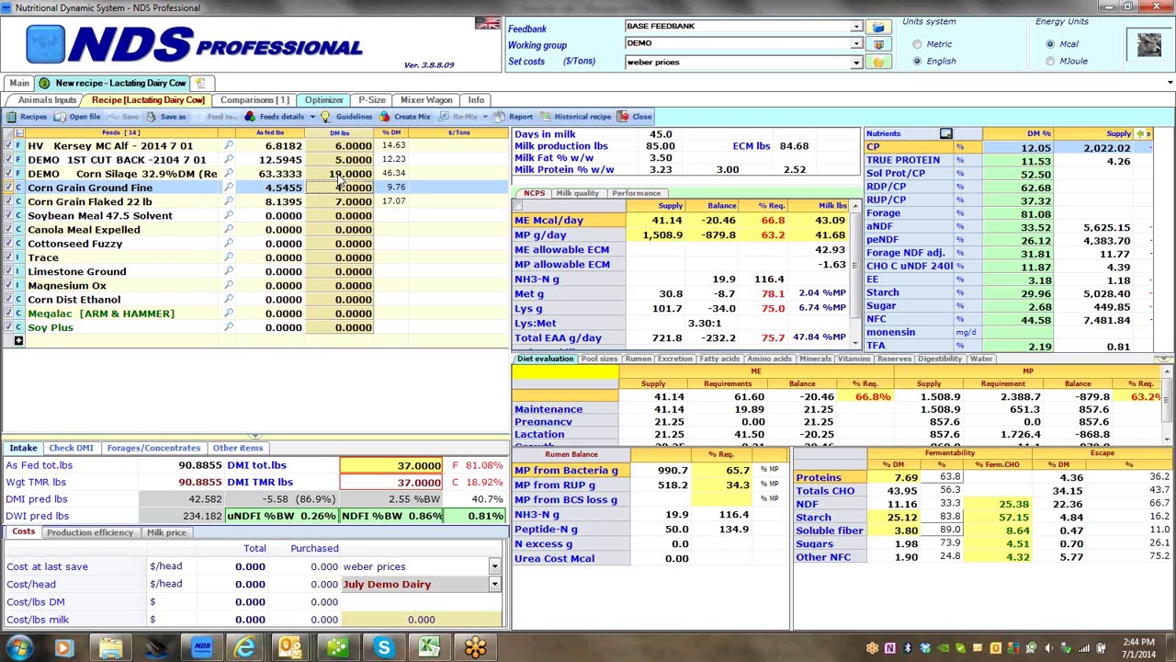
Set the dry matter amounts to 2 lbs Soybean Meal 47.5 Solvent, 2 lbs Canola Meal Expelled and 4 lbs Cottonseed Fuzzy
key("Down")
key("Down")
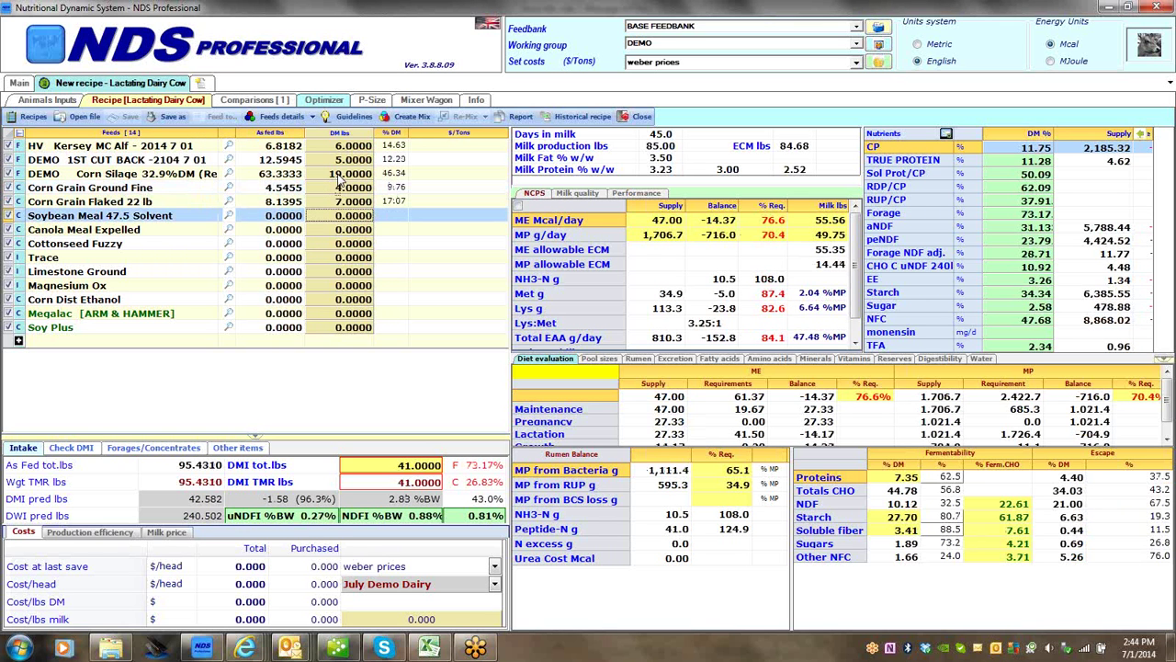
type("2")
key("Return")
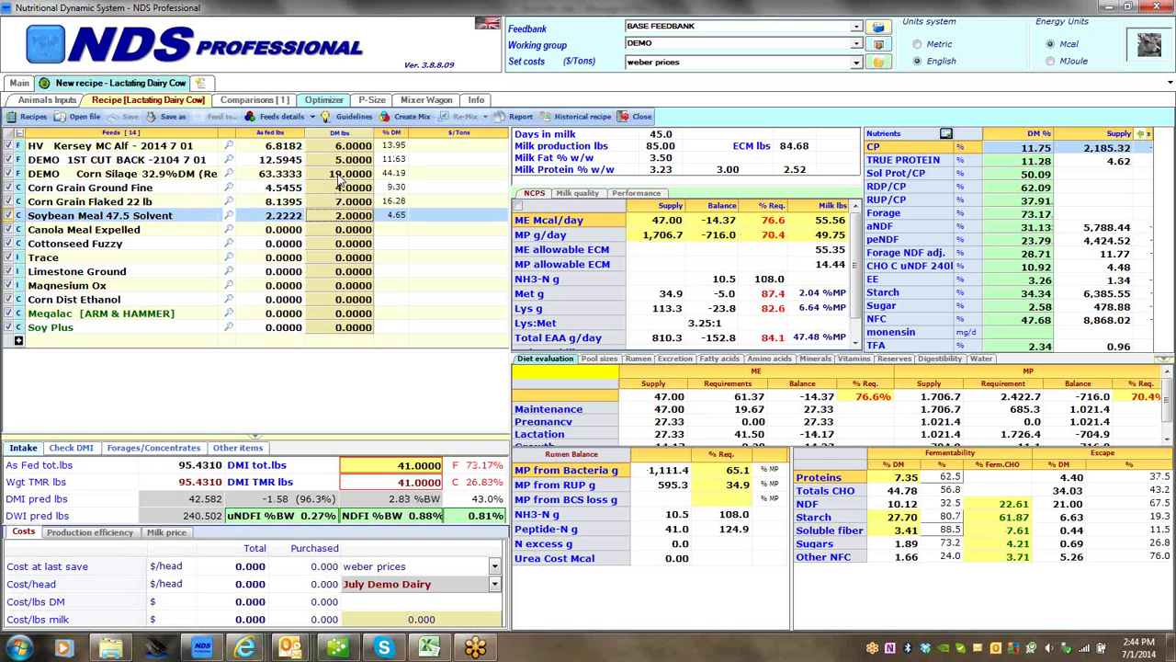
key("Down")
type("2")
key("Return")
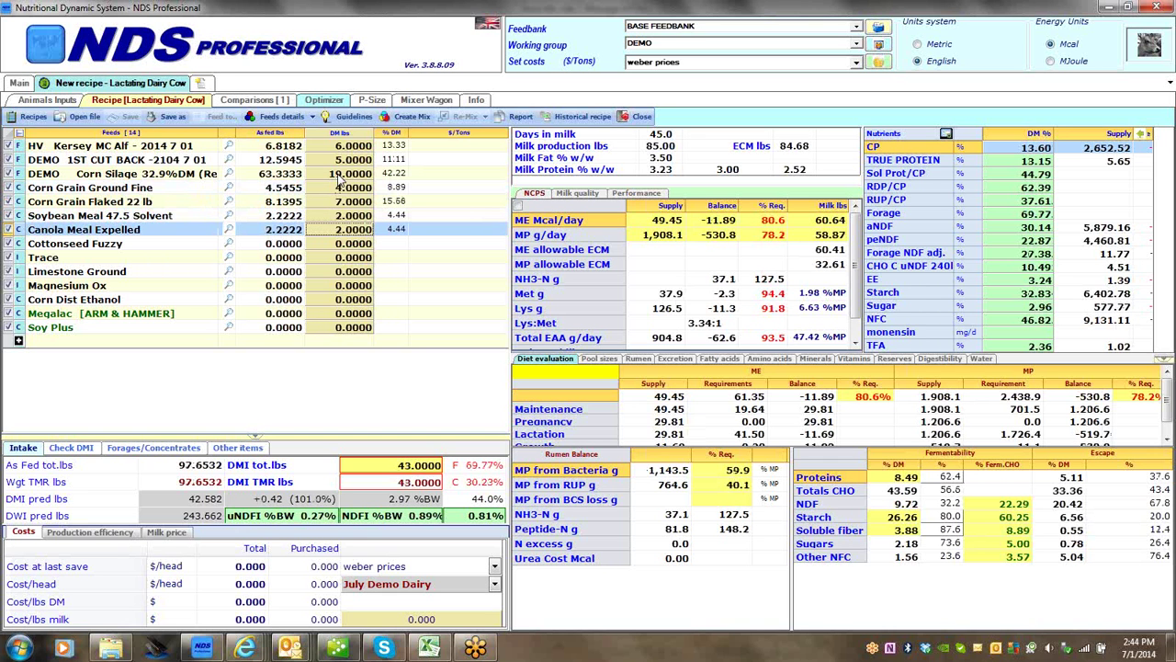
type("4")
key("Return")
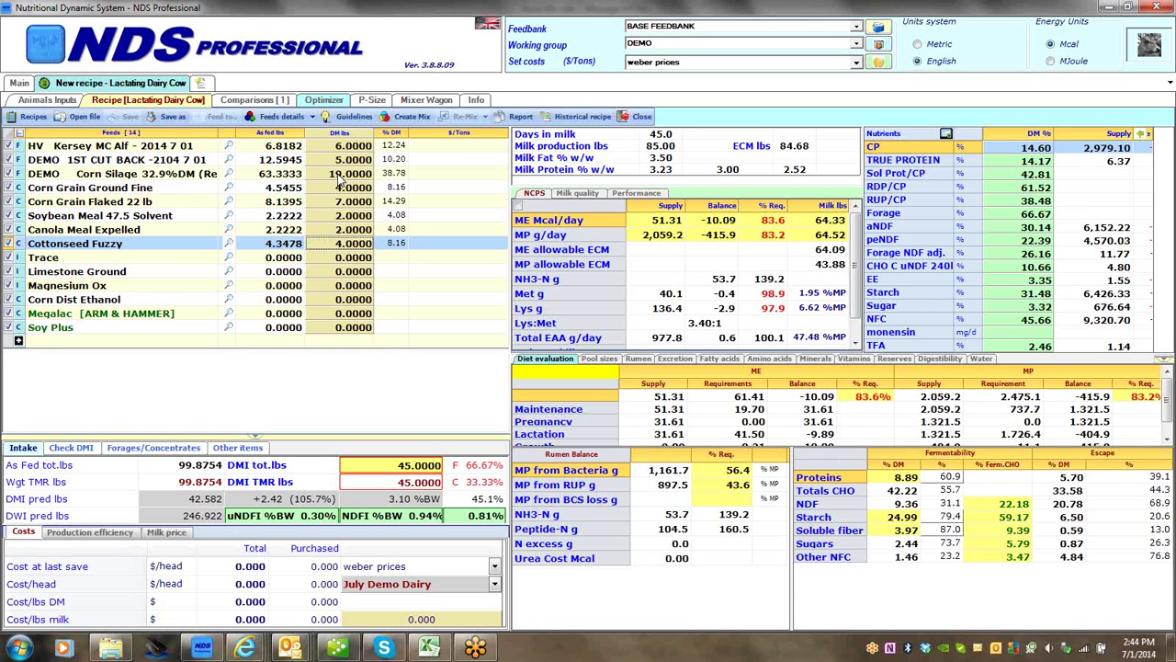
Set the mineral dry matter amounts to 0.1 lbs Trace, 0.4 lbs Limestone Ground and 0.15 lbs Magnesium Ox
key("Down")
type(".1")
key("Return")
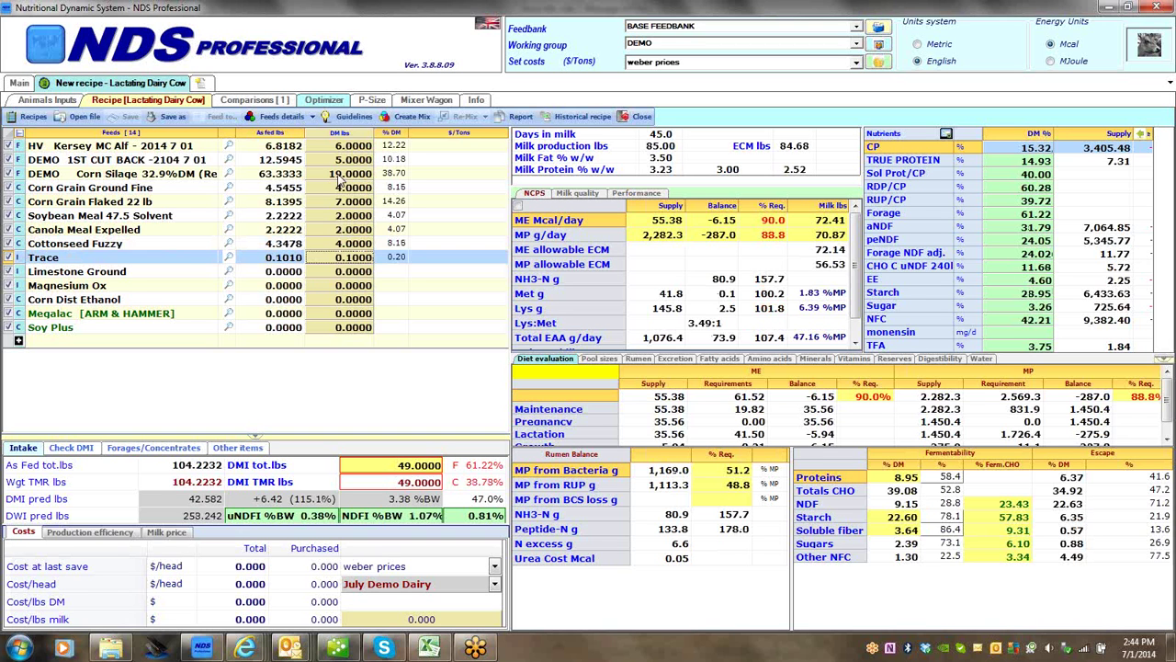
key("Down")
type(".4")
key("Return")
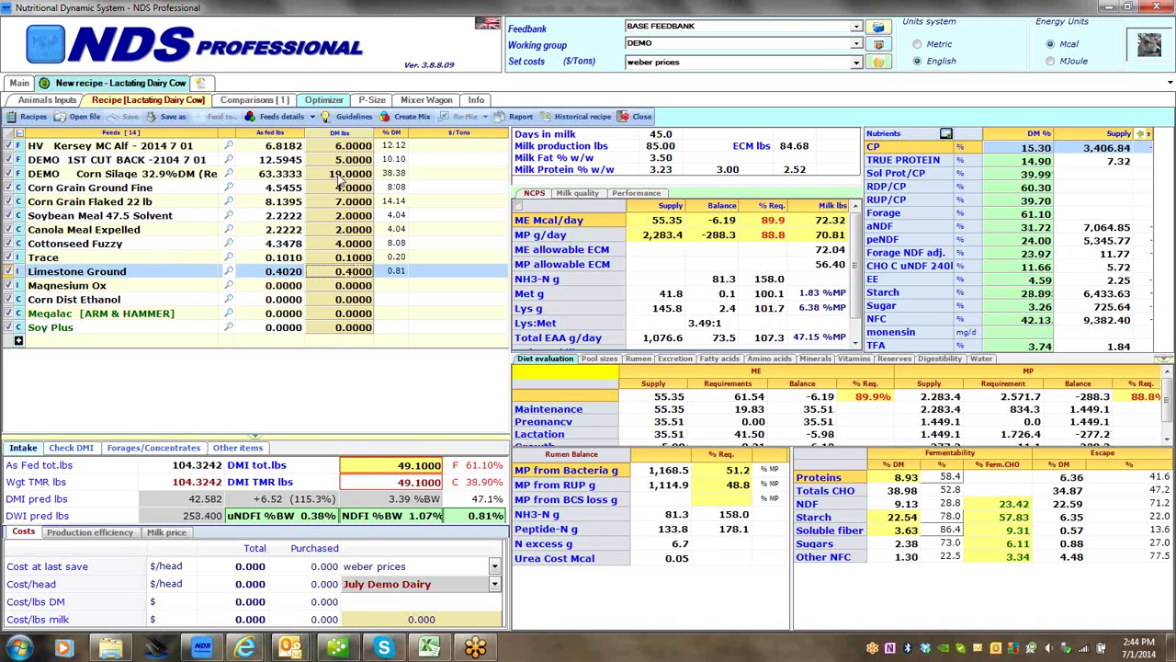
key("Down")
type(".15")
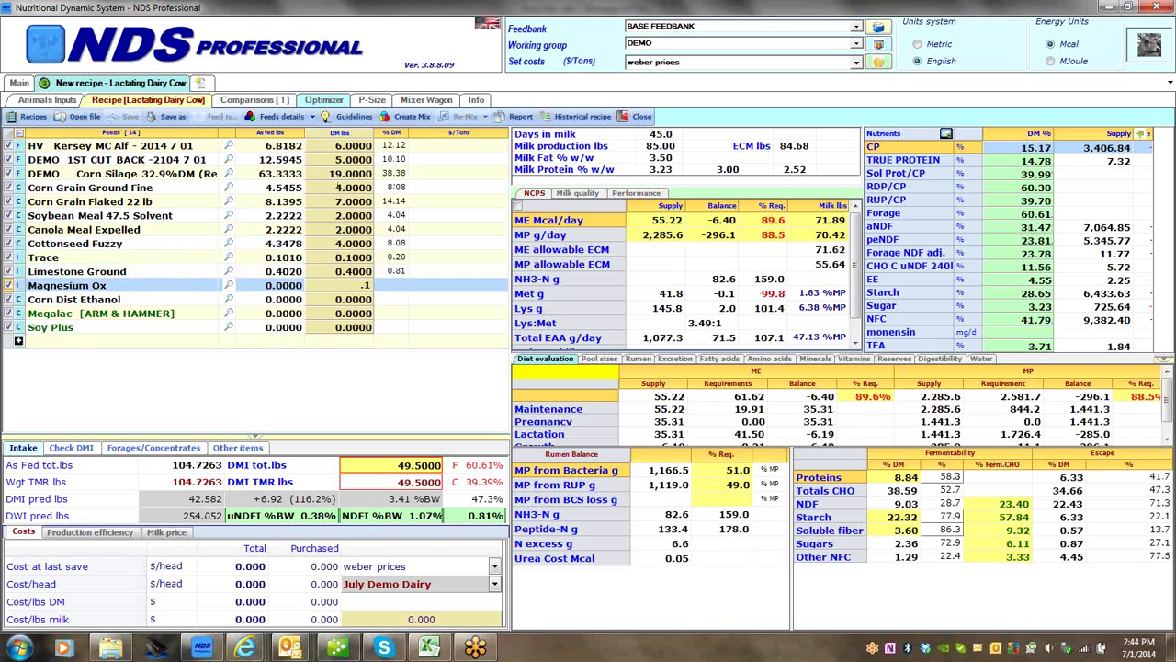
key("Return")
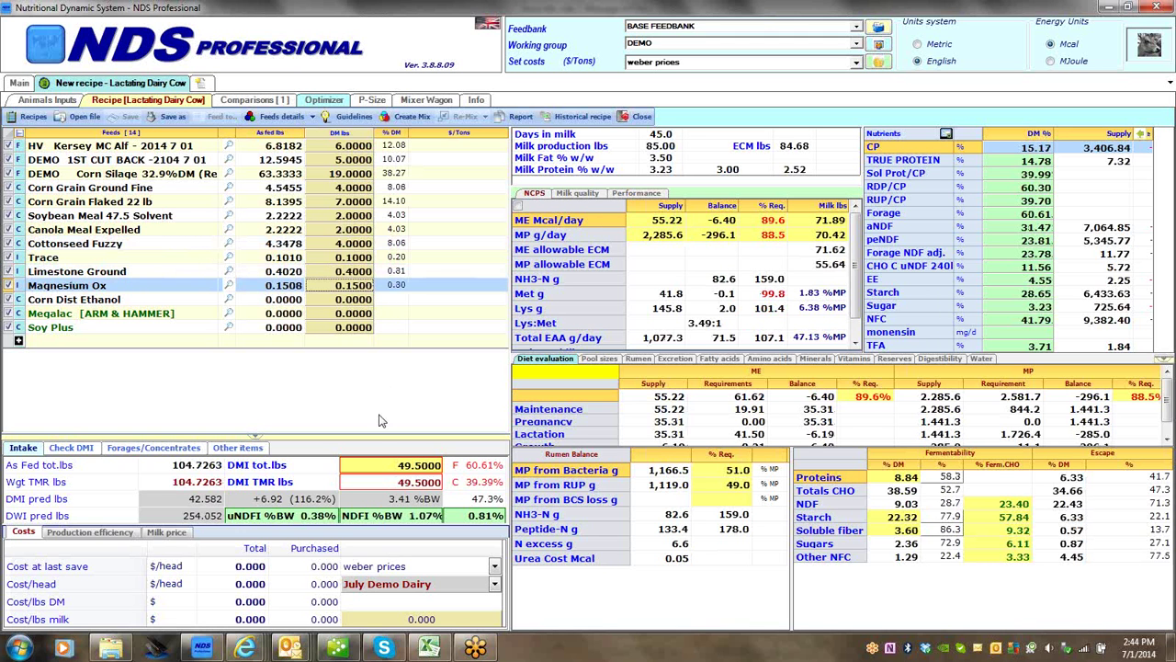
Set the dry matter amounts to 0.3 lbs for Megalac [ARM & HAMMER] and 1.5 lbs for Soy Plus
key("Down")
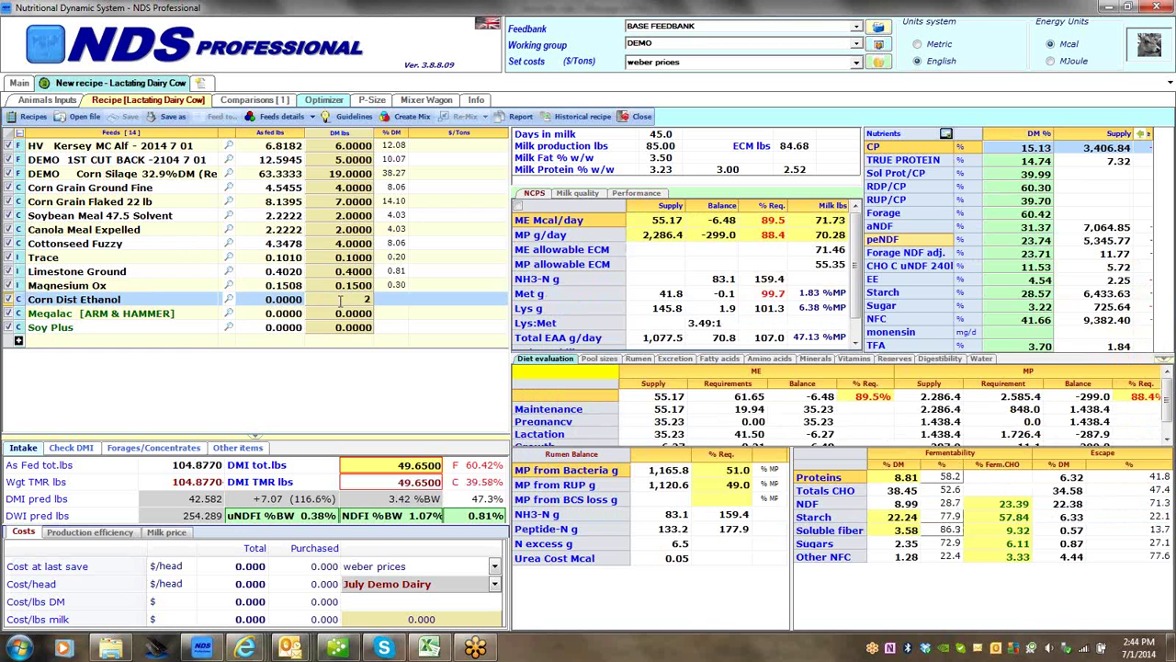
left_click(341, 308)
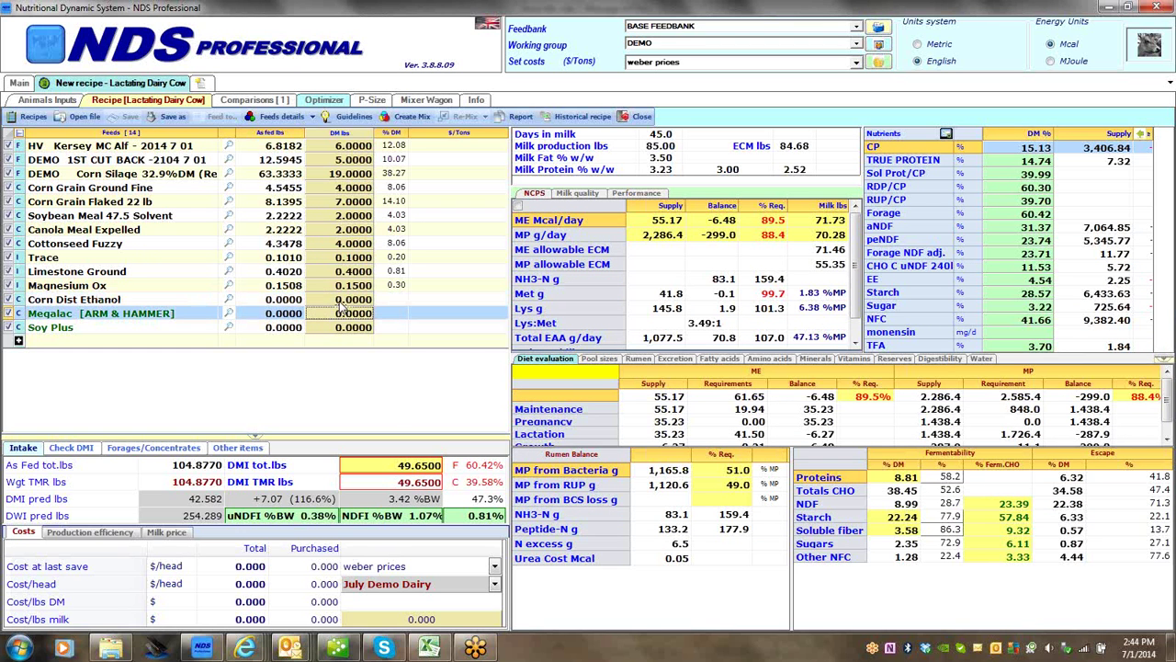
type("0.3")
key("Return")
key("Down")
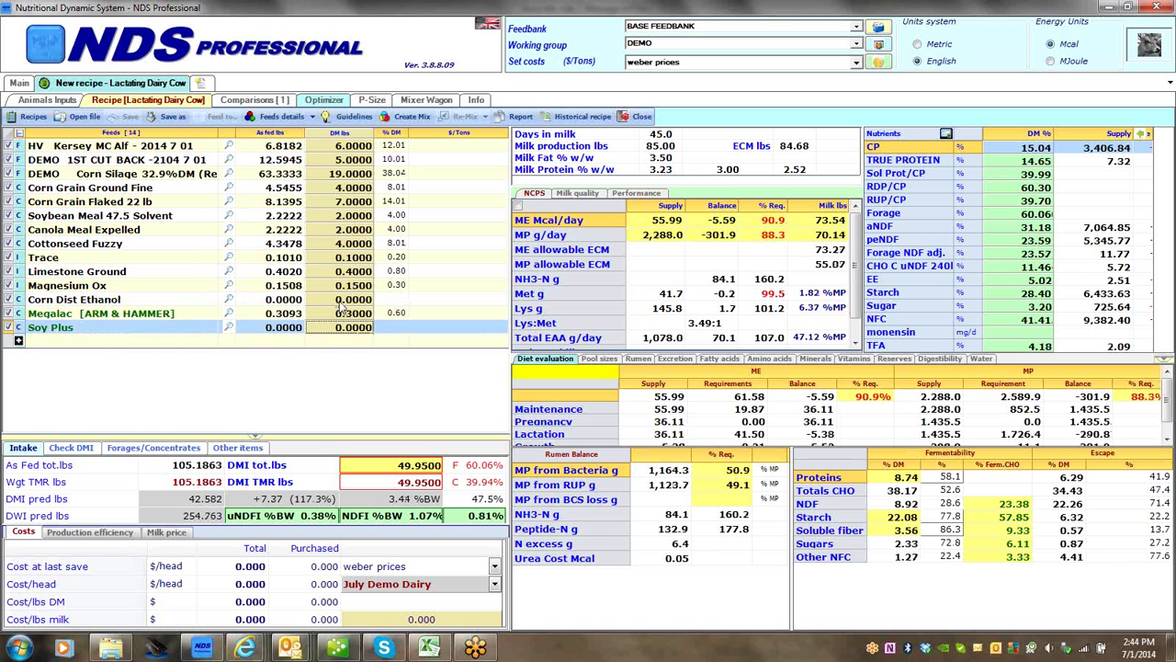
type("1.5")
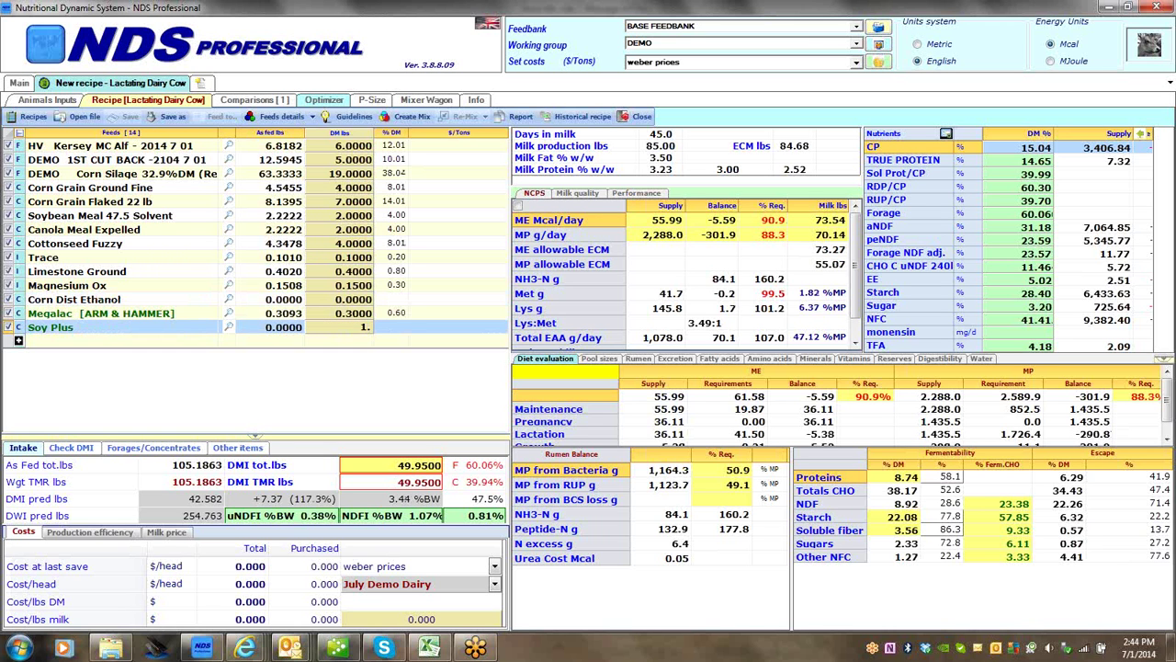
key("Return")
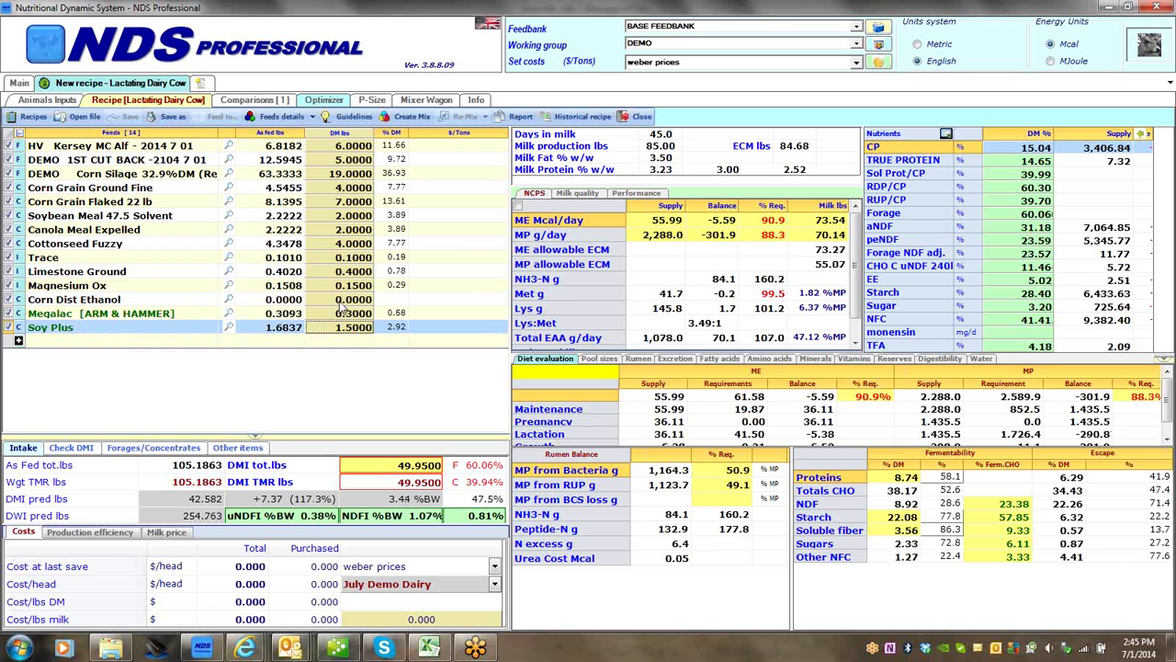
key("Down")
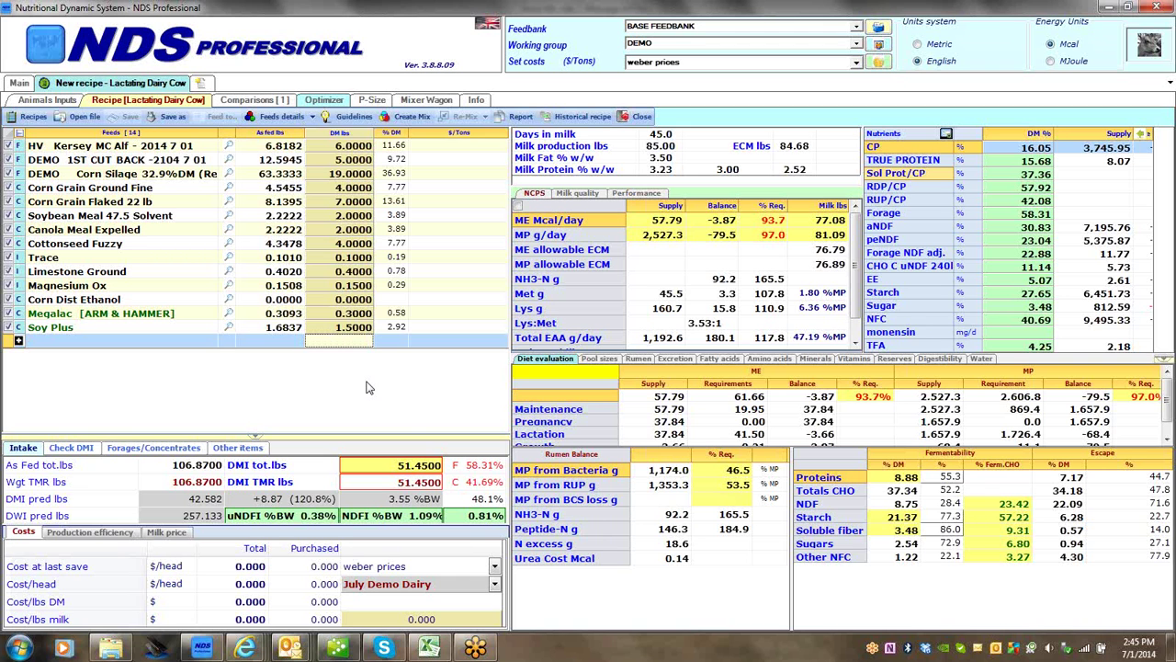
Scale the whole recipe to a total dry matter intake of 48 lbs
left_click(406, 471)
type("47")
key("BackSpace")
type("8")
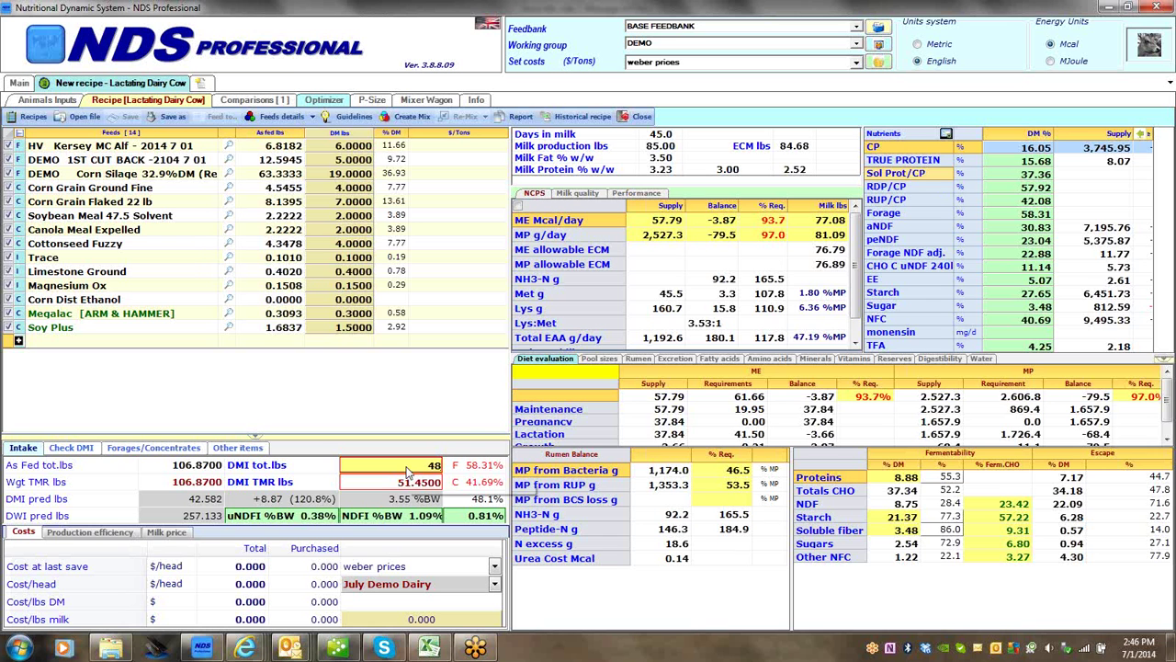
key("Return")
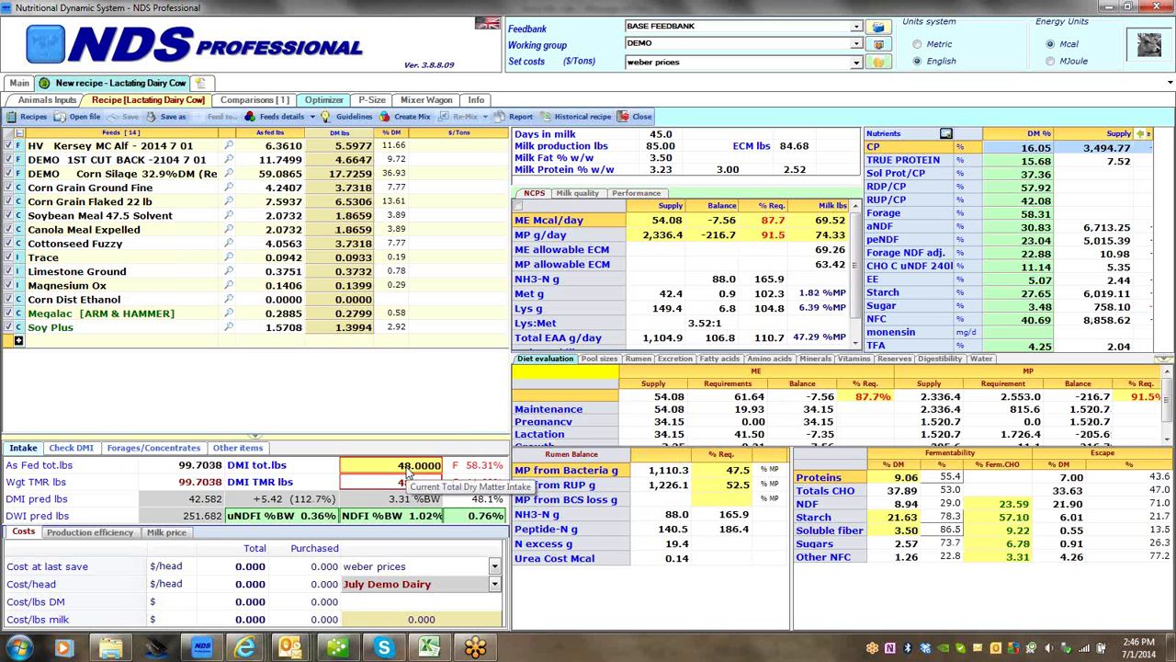
Try scaling the recipe to a total dry matter intake of 59 lbs, and restore the stored intake of 48 lbs
left_click(821, 211)
left_click(408, 470)
type("59")
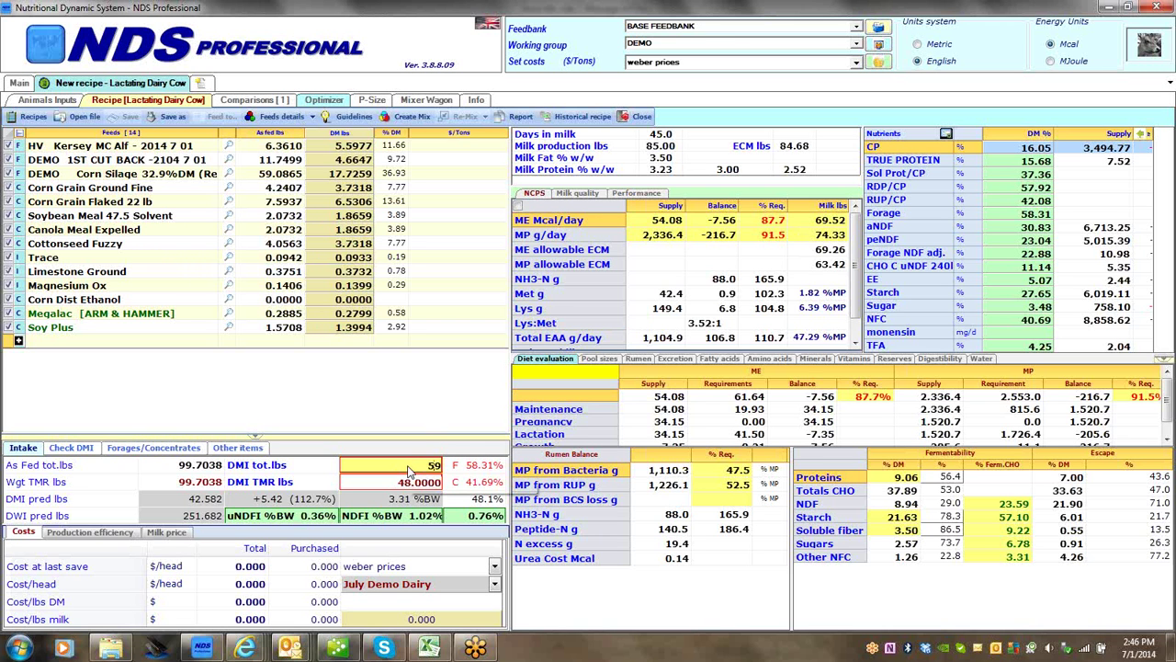
key("Return")
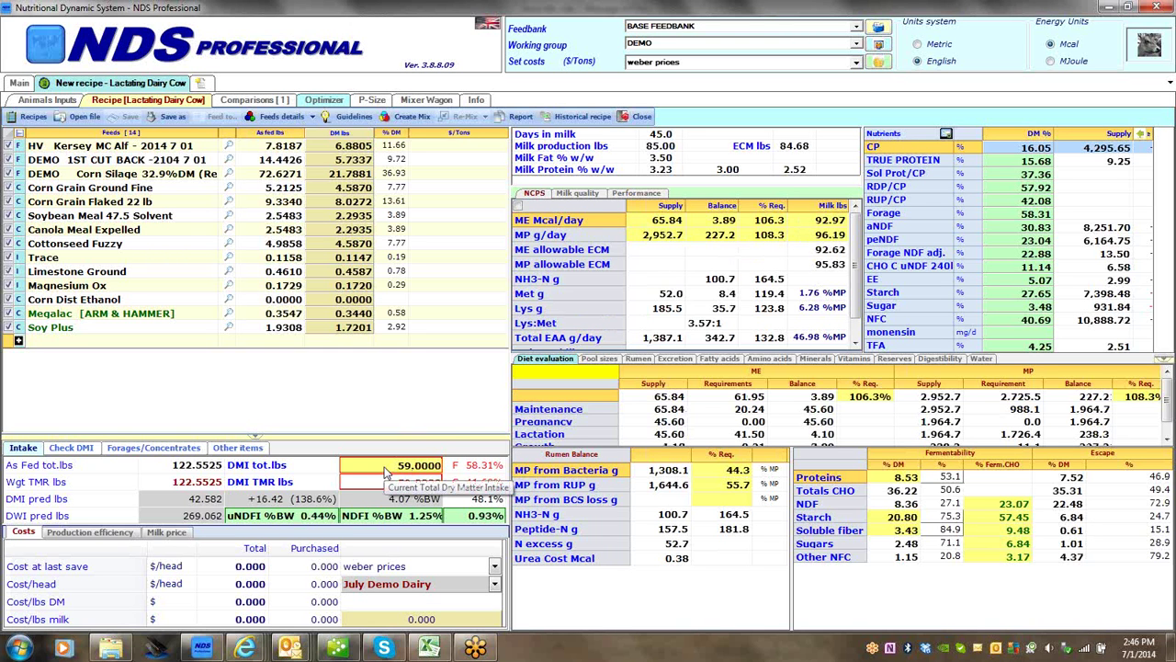
mouse_move(386, 471)
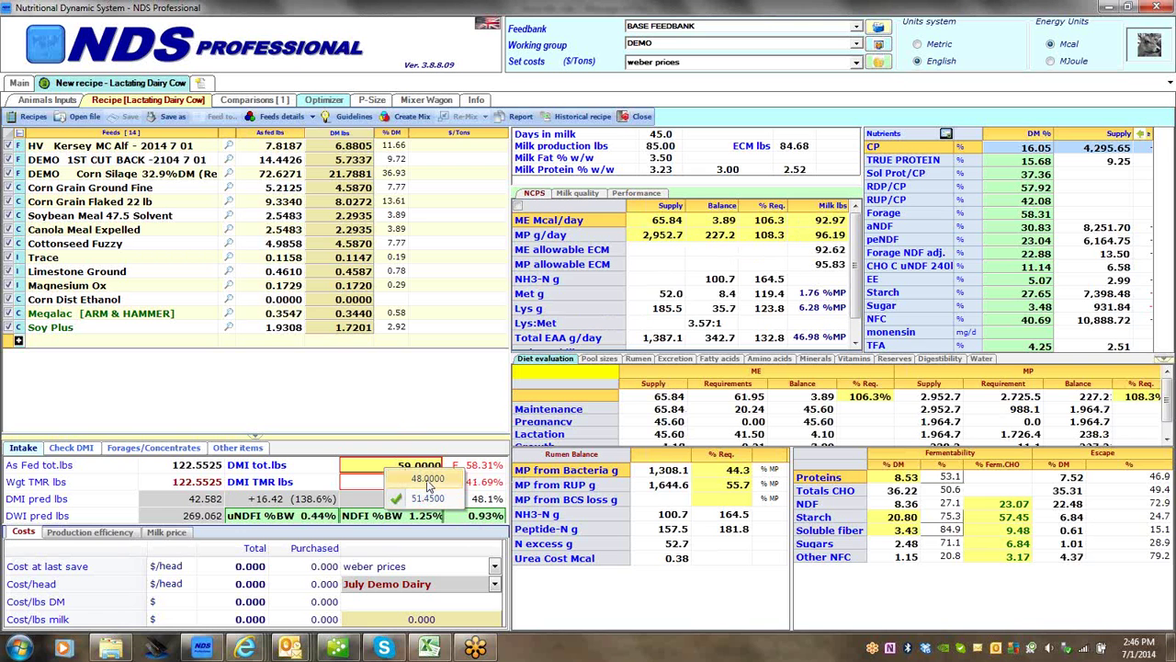
left_click(428, 484)
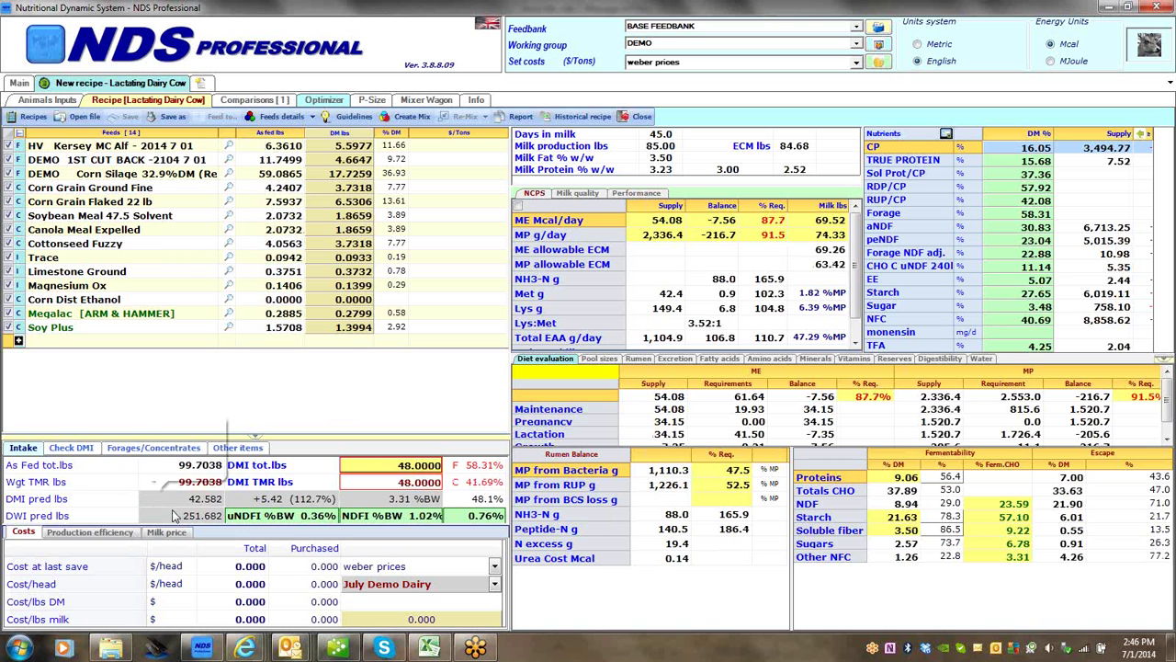
mouse_move(180, 511)
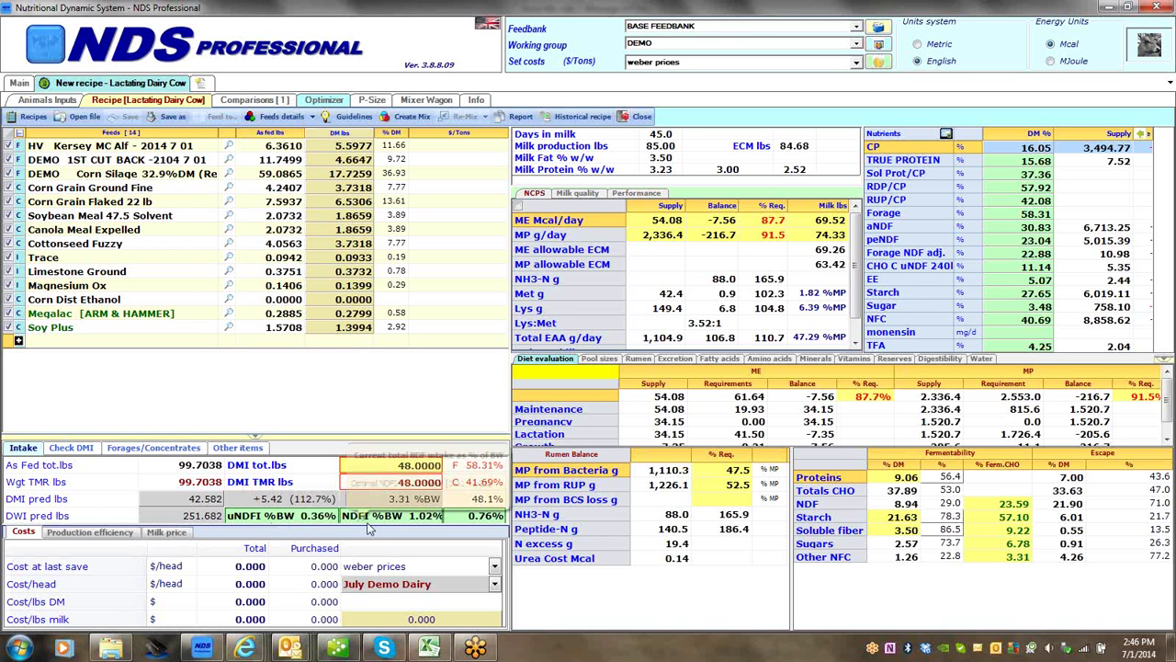
mouse_move(349, 528)
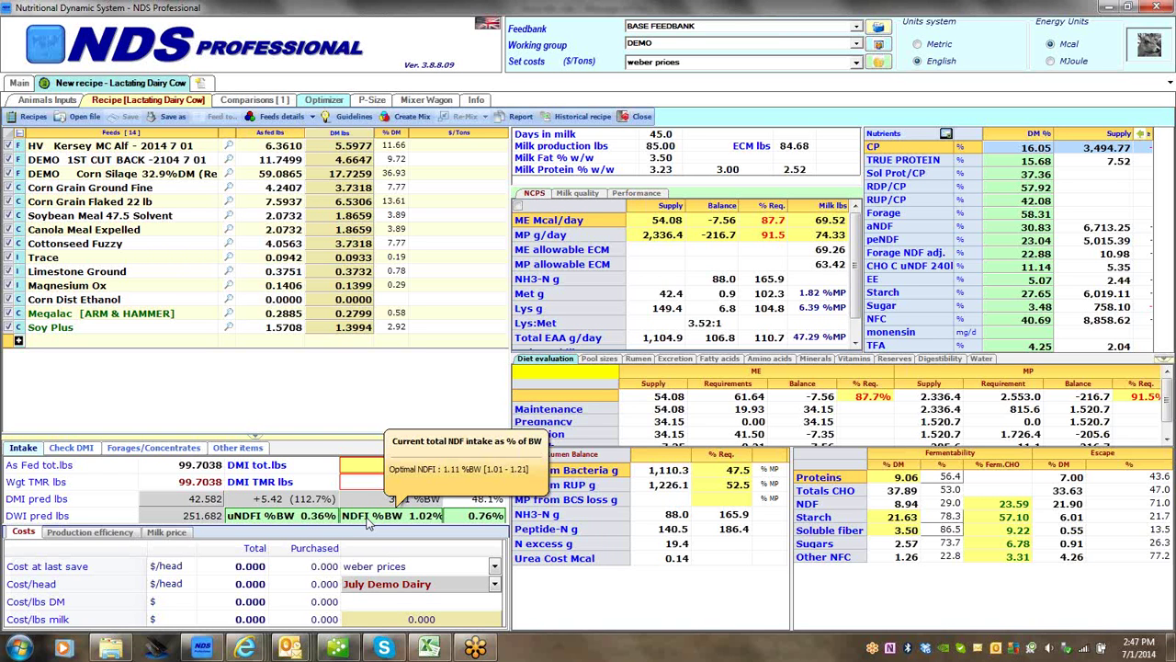
Set the forage costs per ton to $200 for HV Kersey MC Alf, $55 for DEMO 1ST CUT BACK and $65 for DEMO Corn Silage
left_click(469, 147)
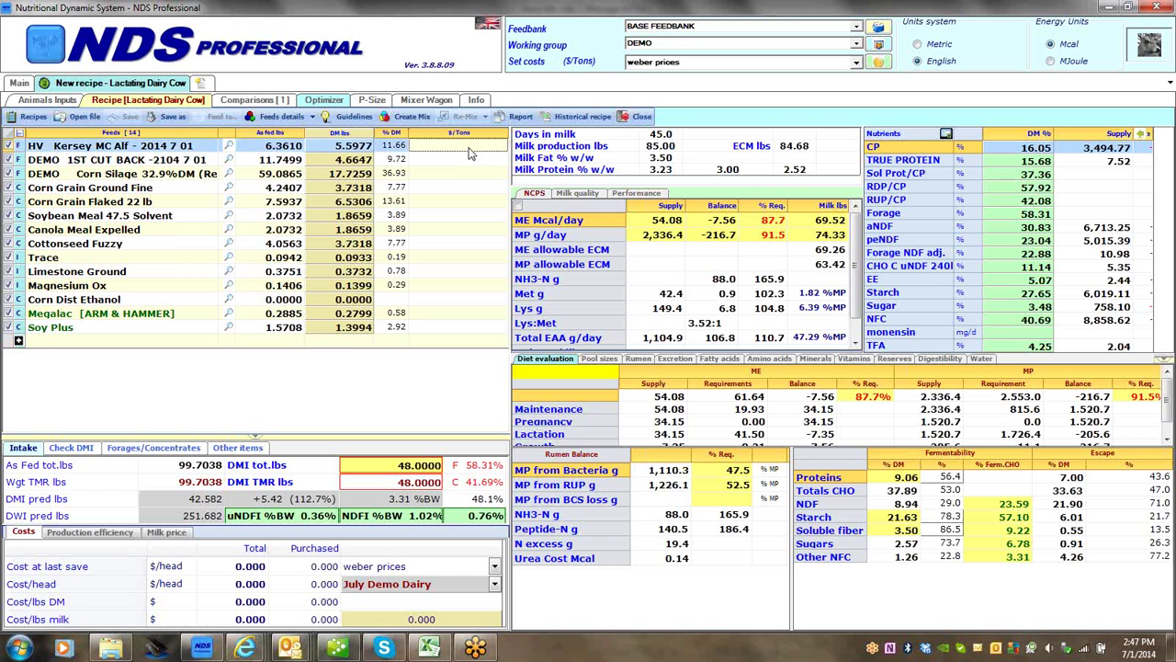
type("200")
key("Return")
type("55")
key("Return")
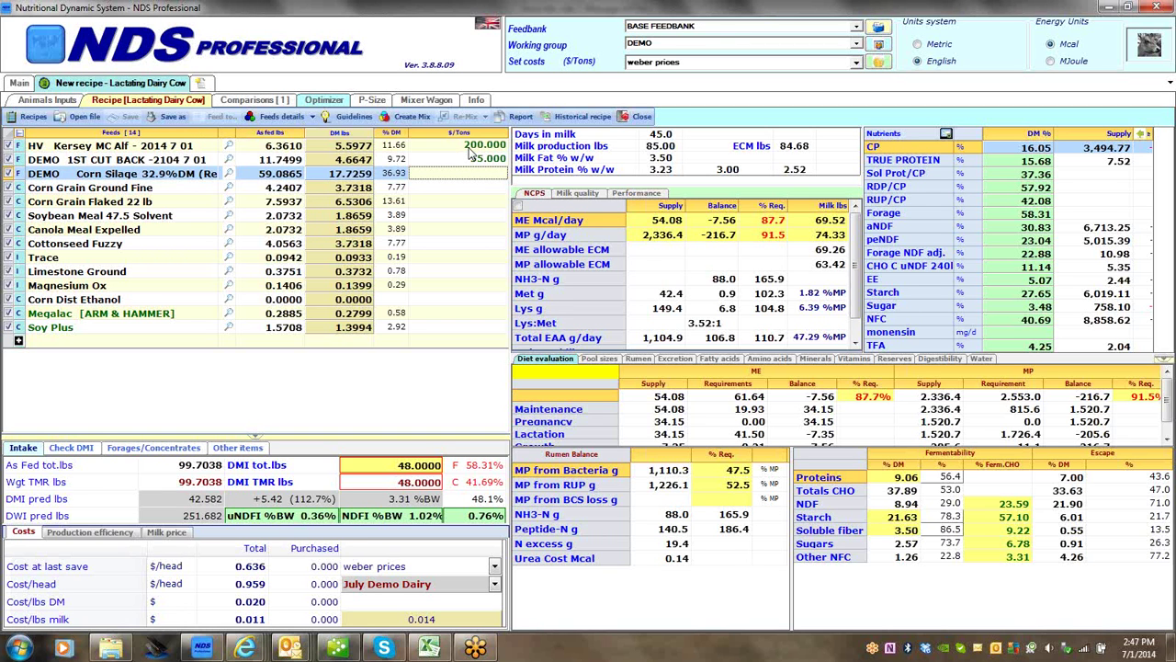
type("65")
key("Return")
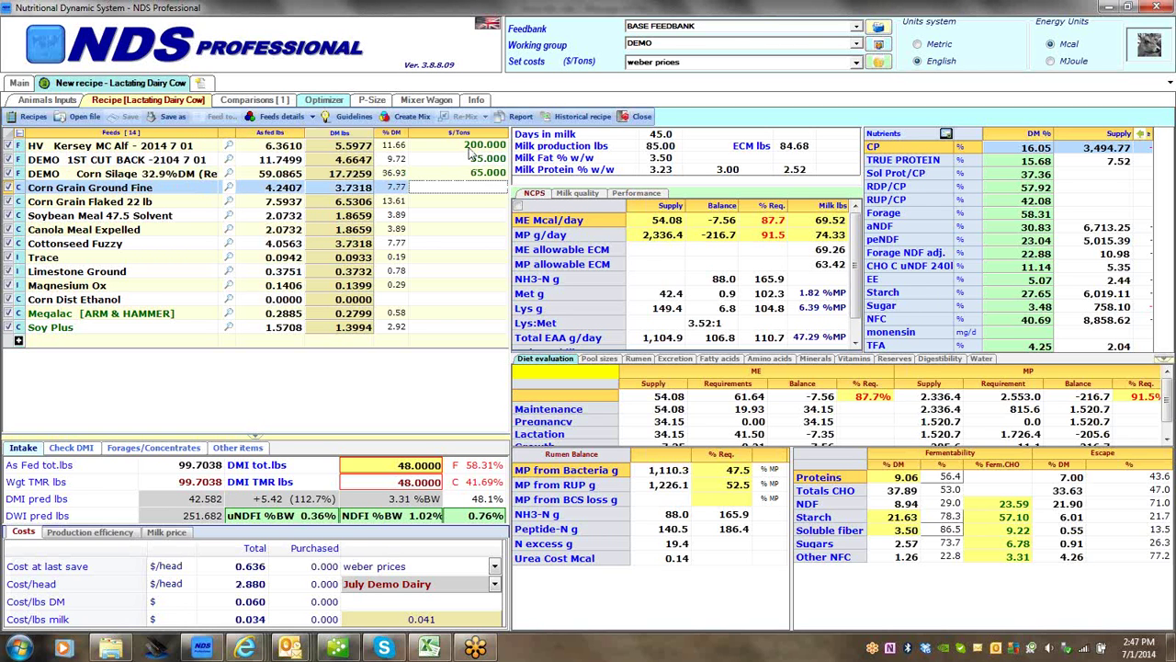
Set the corn costs to $200 per ton for Corn Grain Ground Fine and $210 per ton for Corn Grain Flaked 22 lb
type("200")
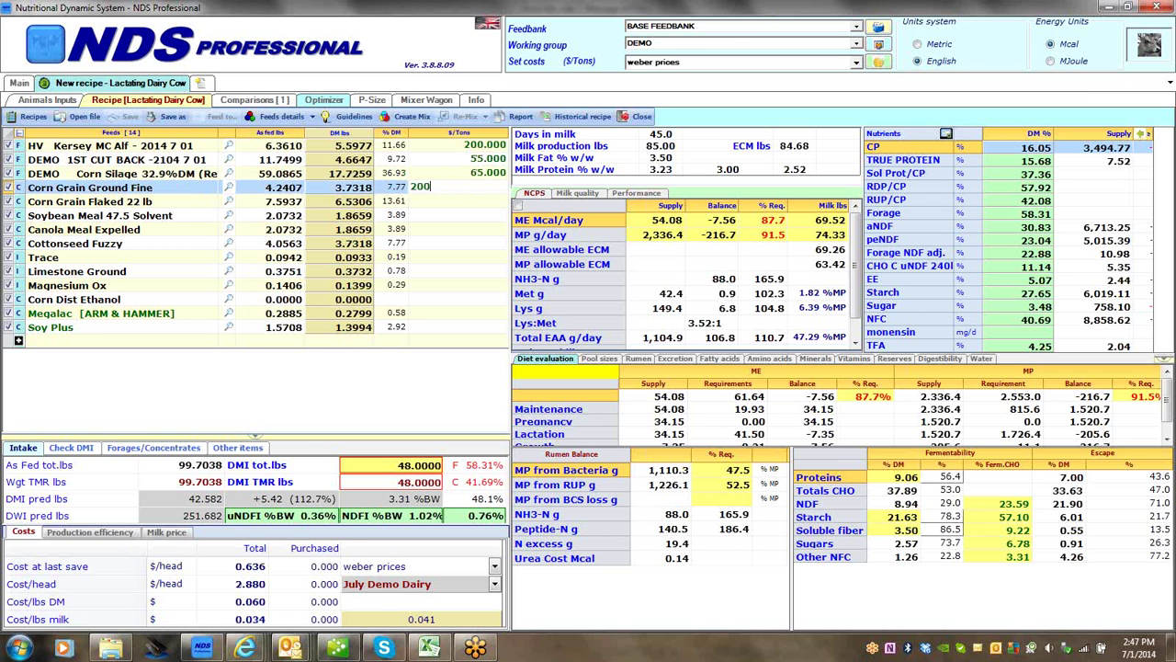
key("Return")
type("210")
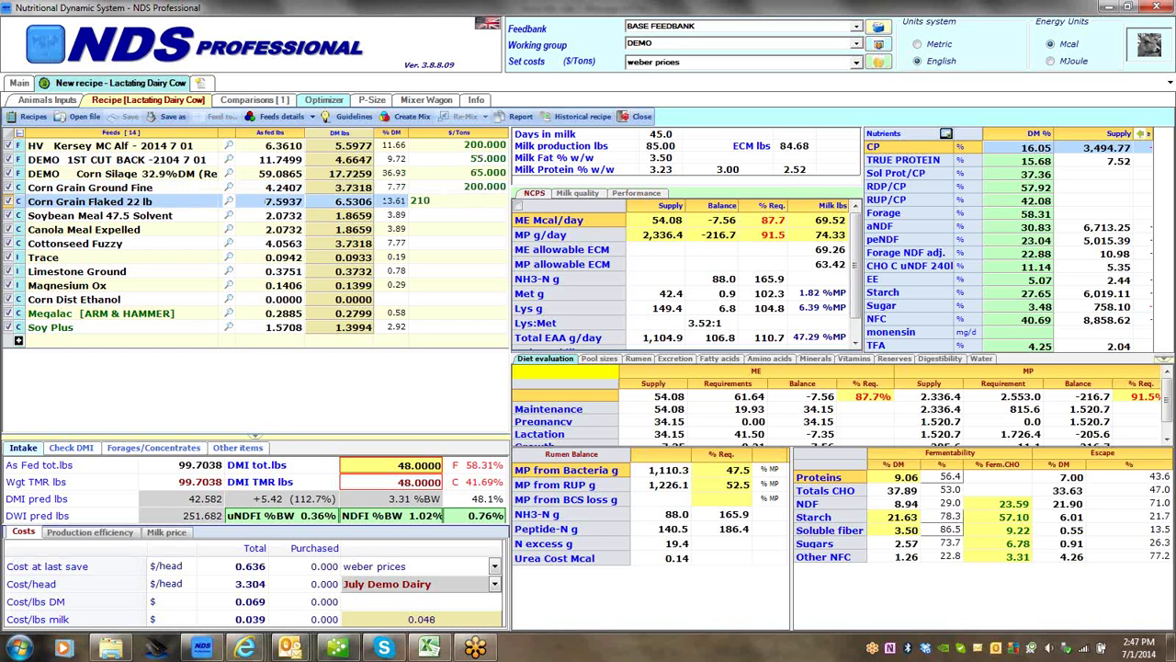
key("Return")
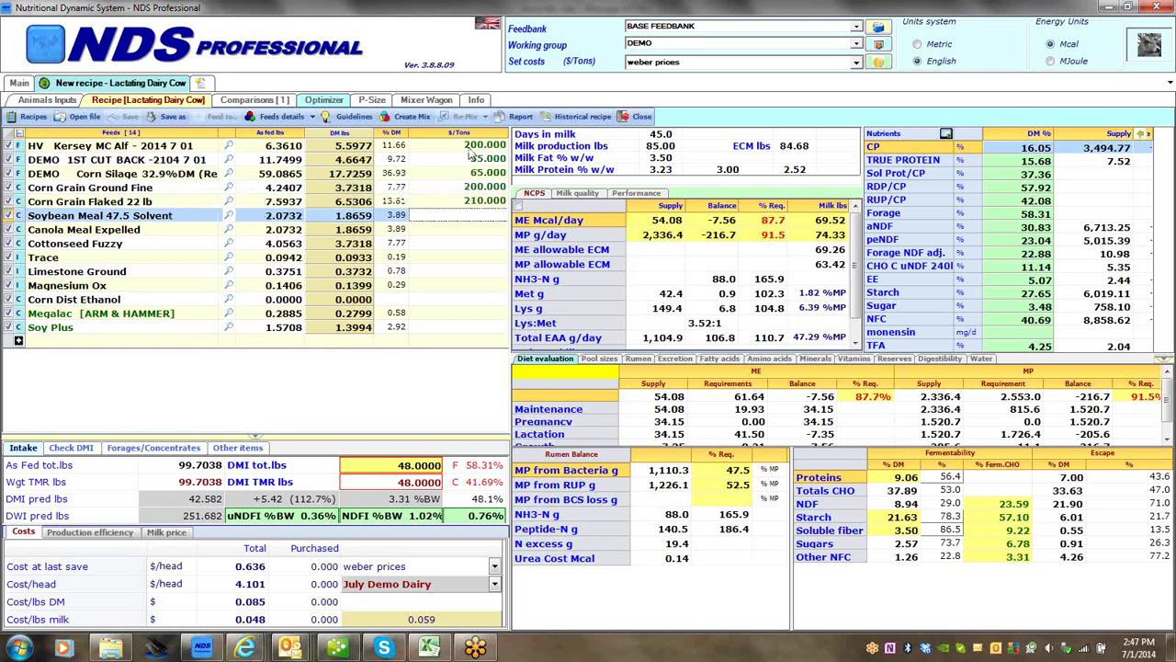
Set the costs per ton to $500 for Soybean Meal 47.5 Solvent, $400 for Canola Meal Expelled and $500 for Cottonseed Fuzzy
type("500")
key("Return")
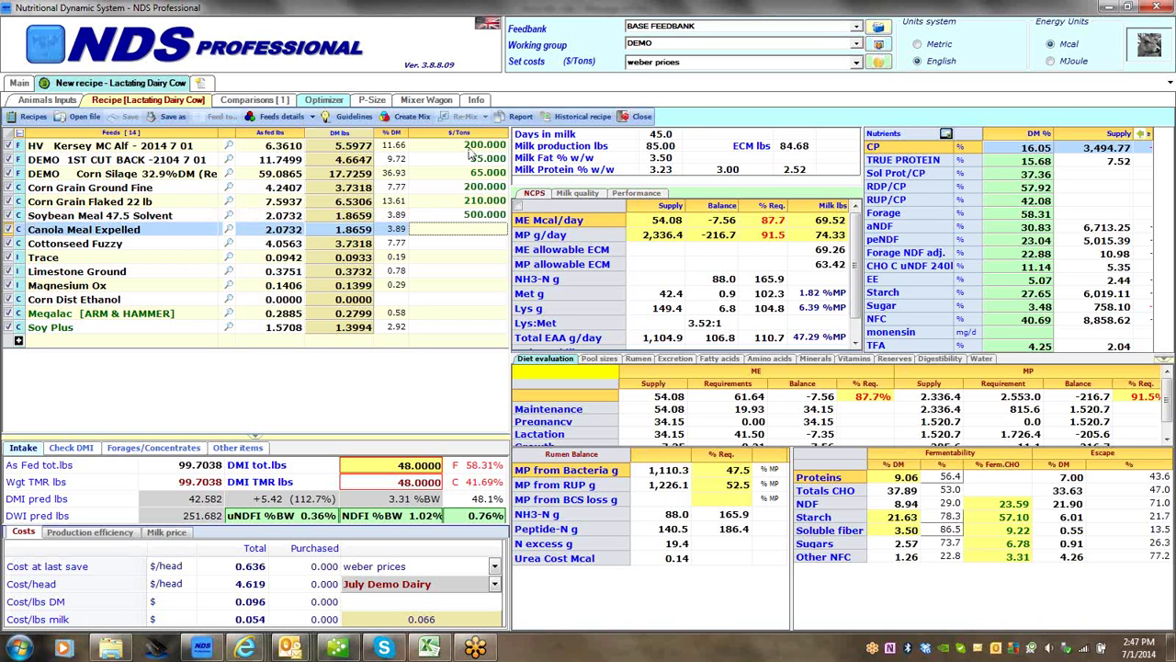
type("400")
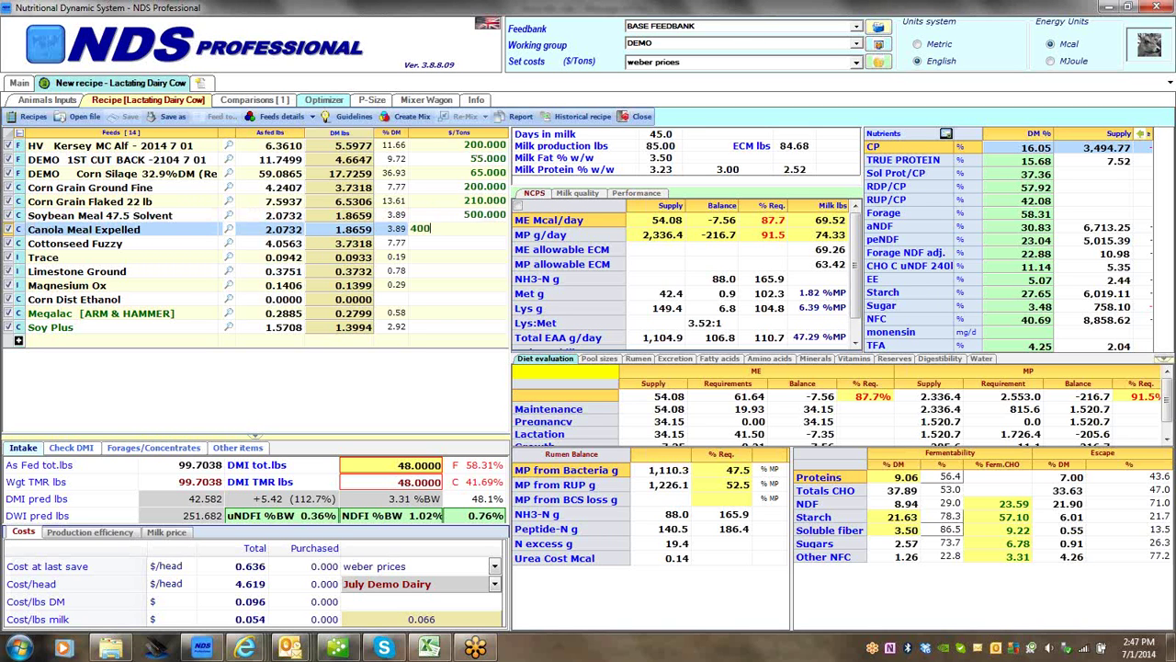
key("Return")
type("500")
key("Return")
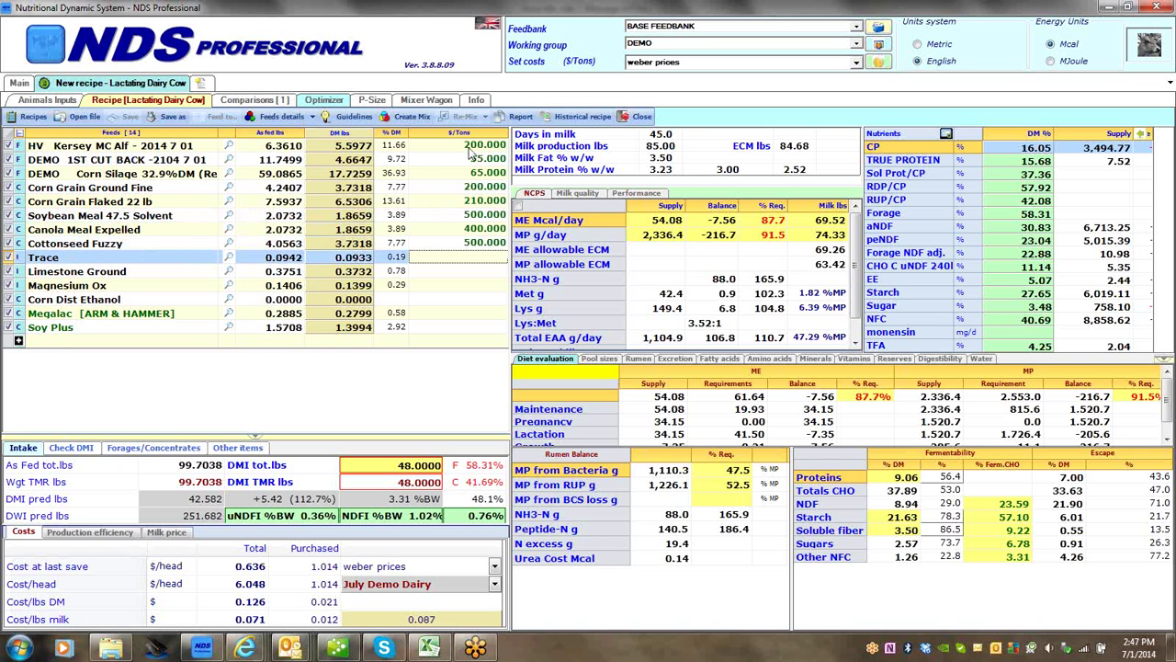
Set the mineral costs per ton to $500 for Trace, $120 for Limestone Ground and $600 for Magnesium Ox
type("500")
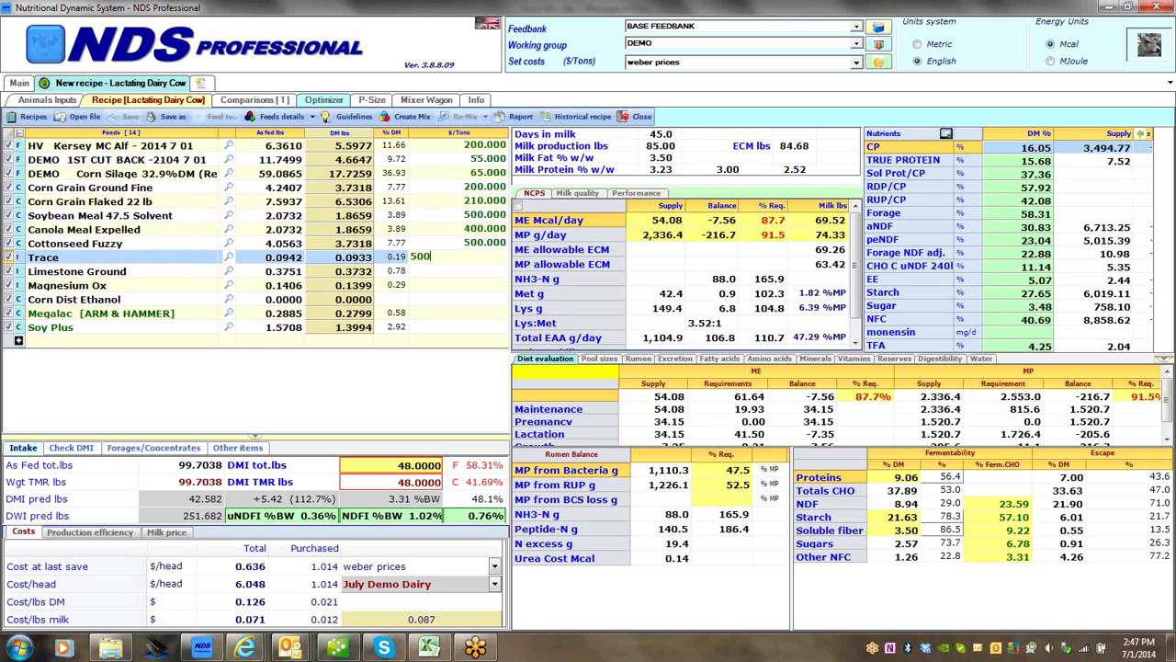
key("Return")
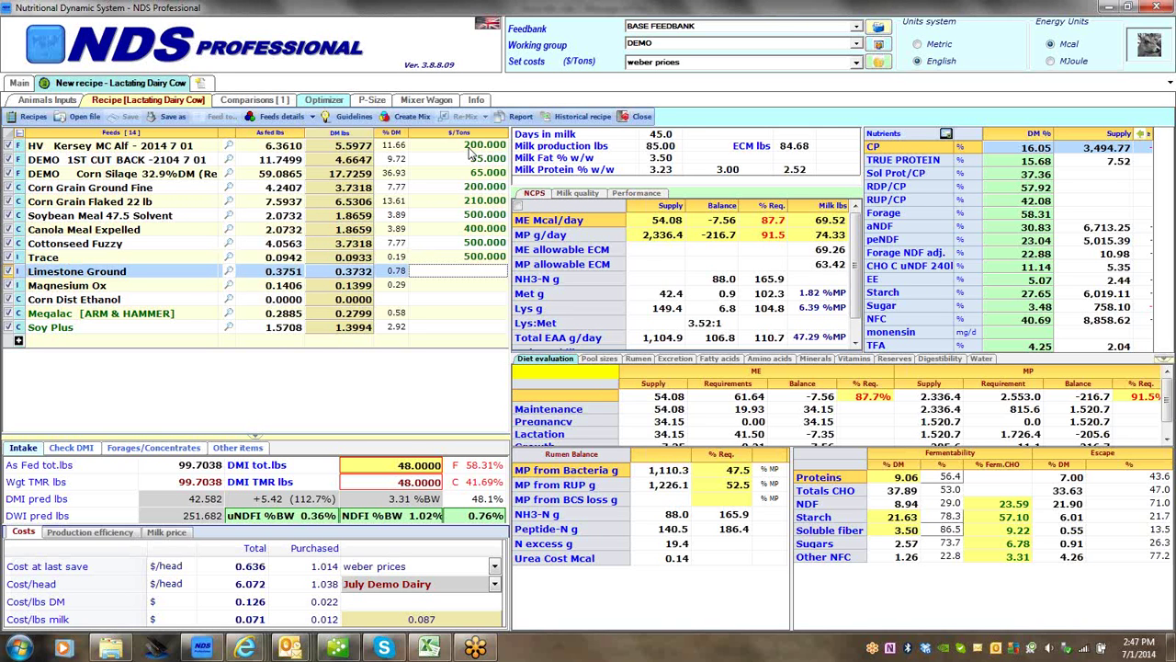
type("1")
type("0")
key("Return")
type("600")
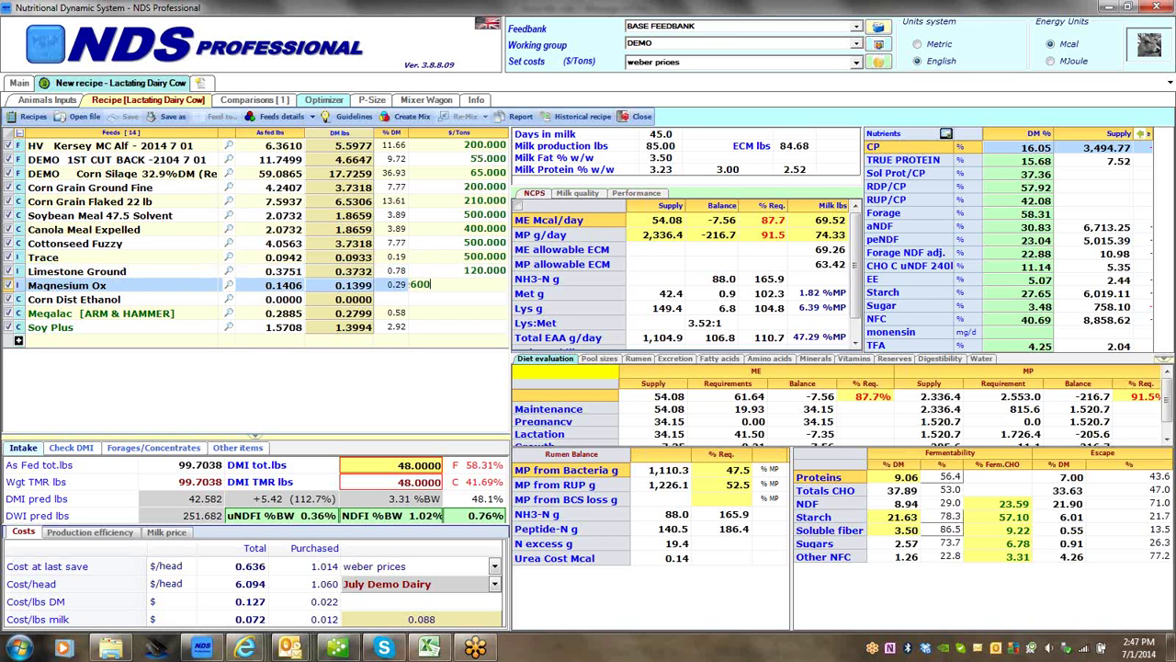
key("Return")
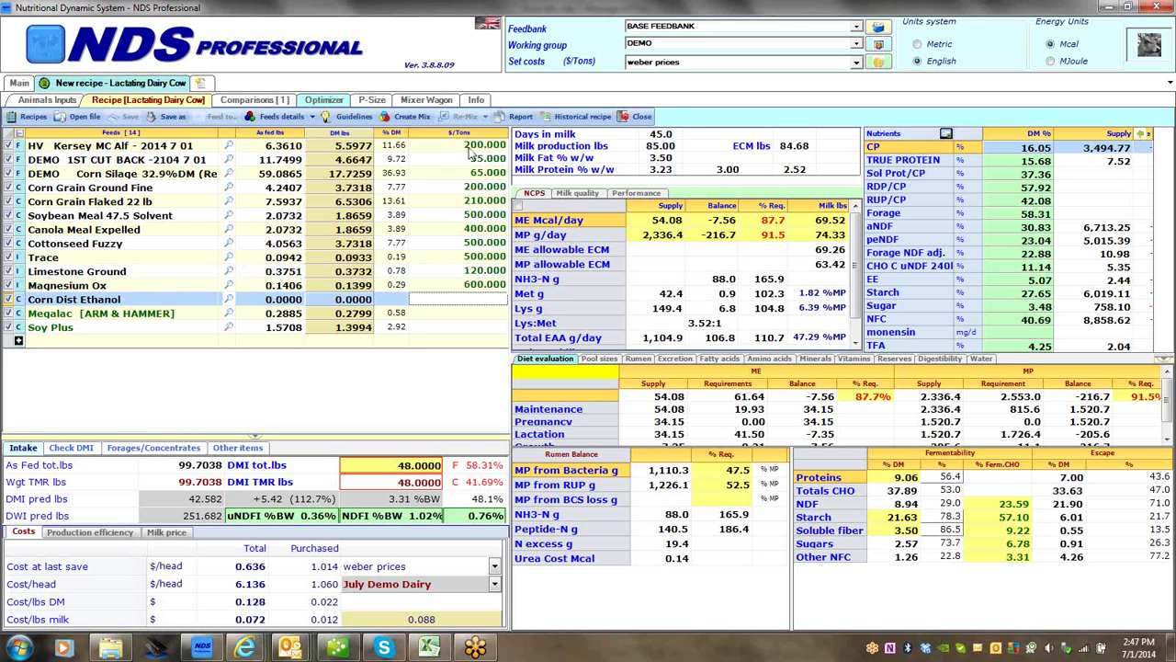
Set the costs per ton to $295 for Corn Dist Ethanol, $1,500 for Megalac [ARM & HAMMER] and $550 for Soy Plus
type("29")
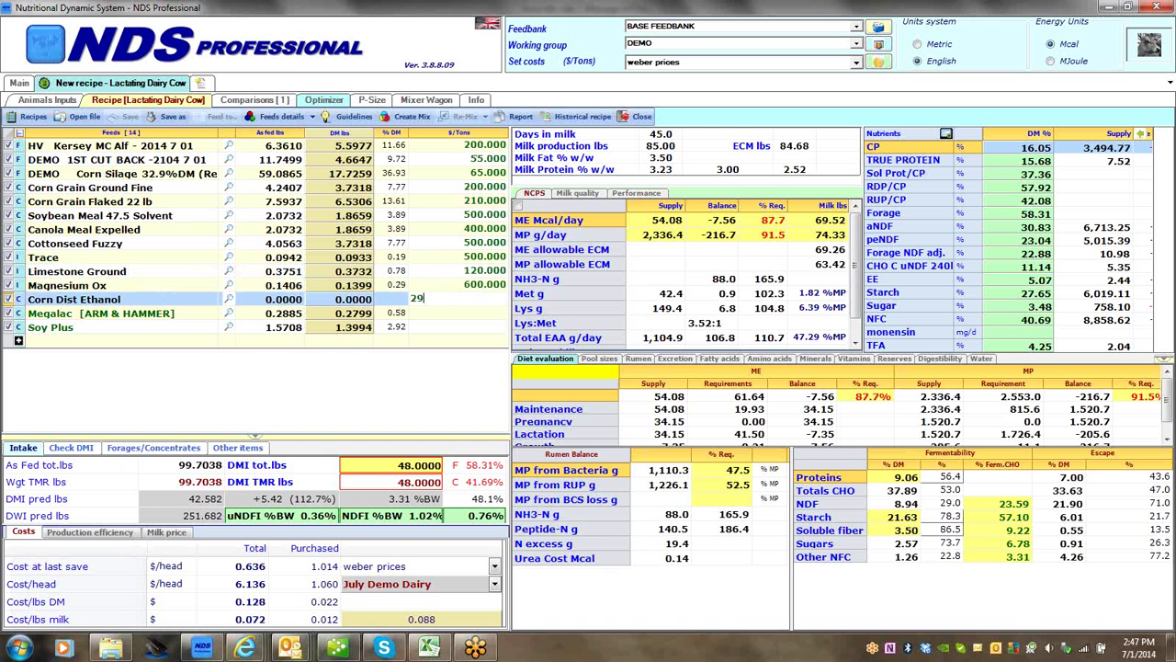
type("5")
key("Return")
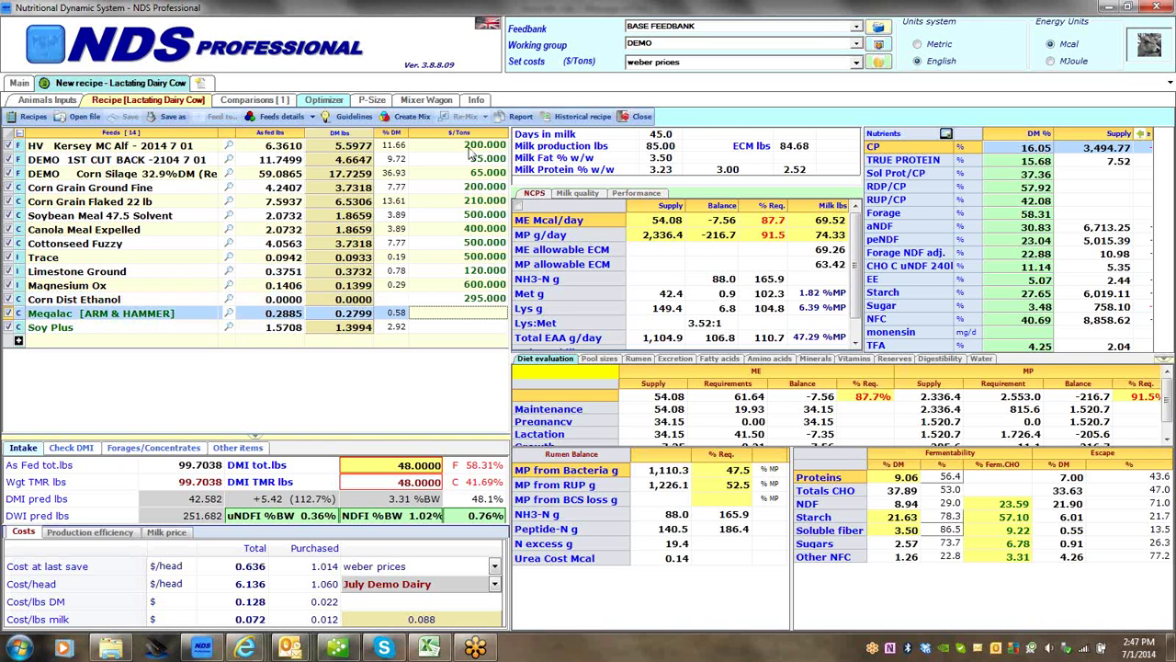
type("1500")
key("Return")
type("550")
key("Return")
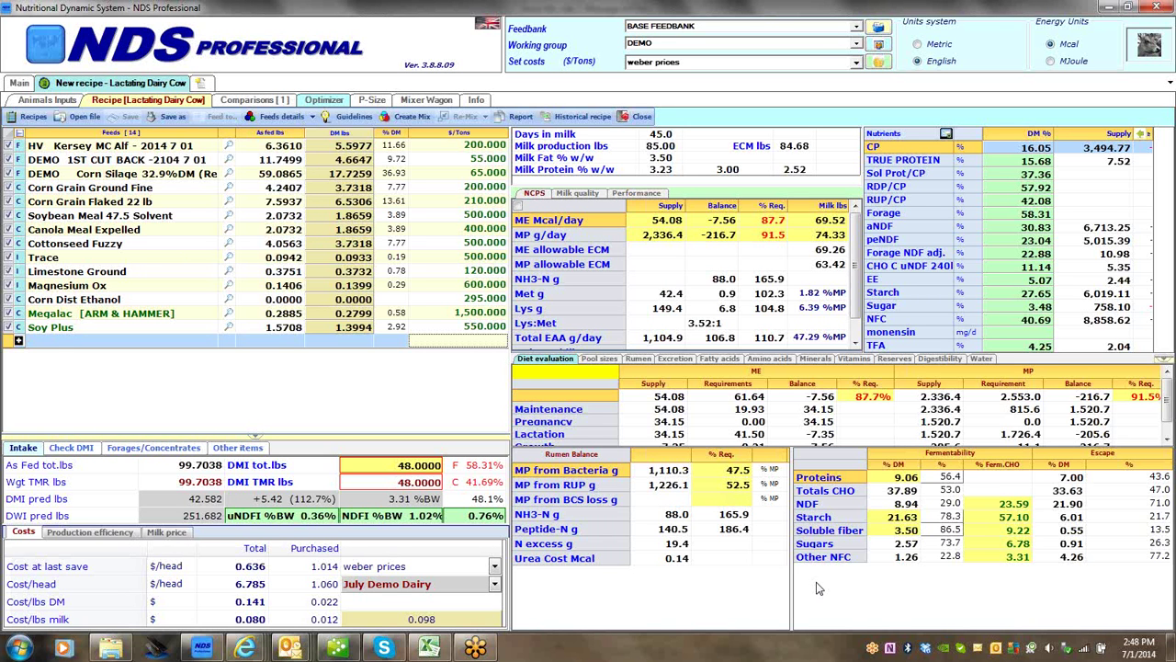
Open the save dialog for the recipe and give it the name and description "July Dairy Farm Fresh Diet 2014 7 01"
left_click(171, 117)
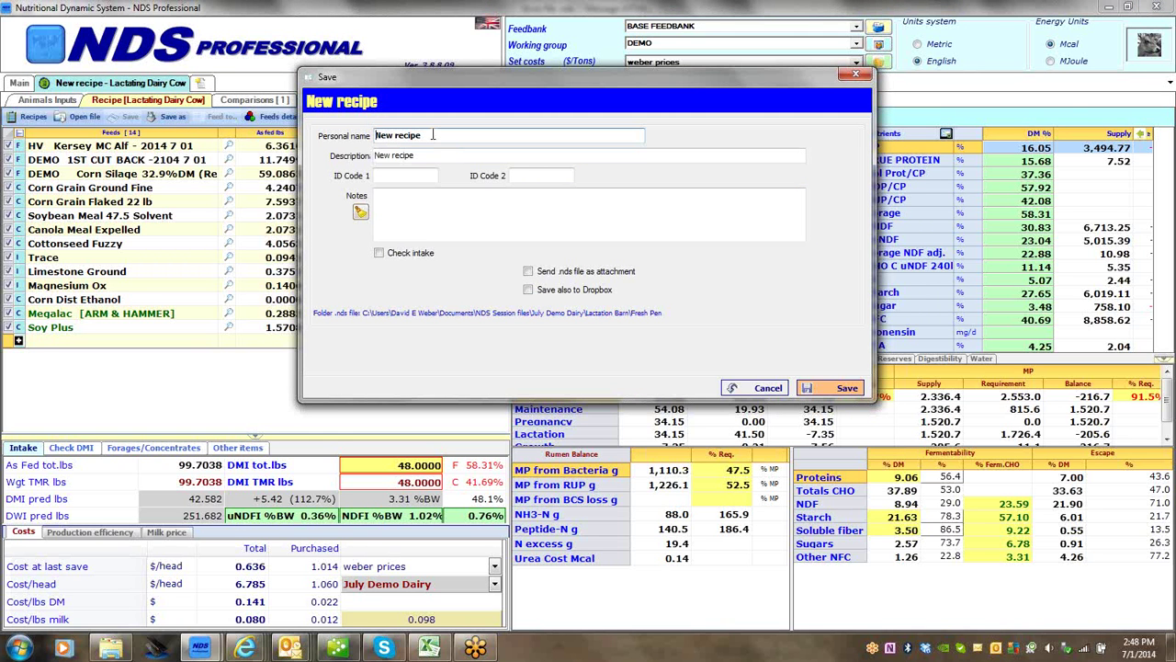
key("BackSpace")
key("BackSpace")
key("BackSpace")
key("BackSpace")
key("BackSpace")
key("BackSpace")
key("BackSpace")
key("BackSpace")
key("BackSpace")
key("BackSpace")
type("July Daiury")
key("BackSpace")
key("BackSpace")
key("BackSpace")
key("BackSpace")
type("iry Farm Fresh Diet 2014 7 01")
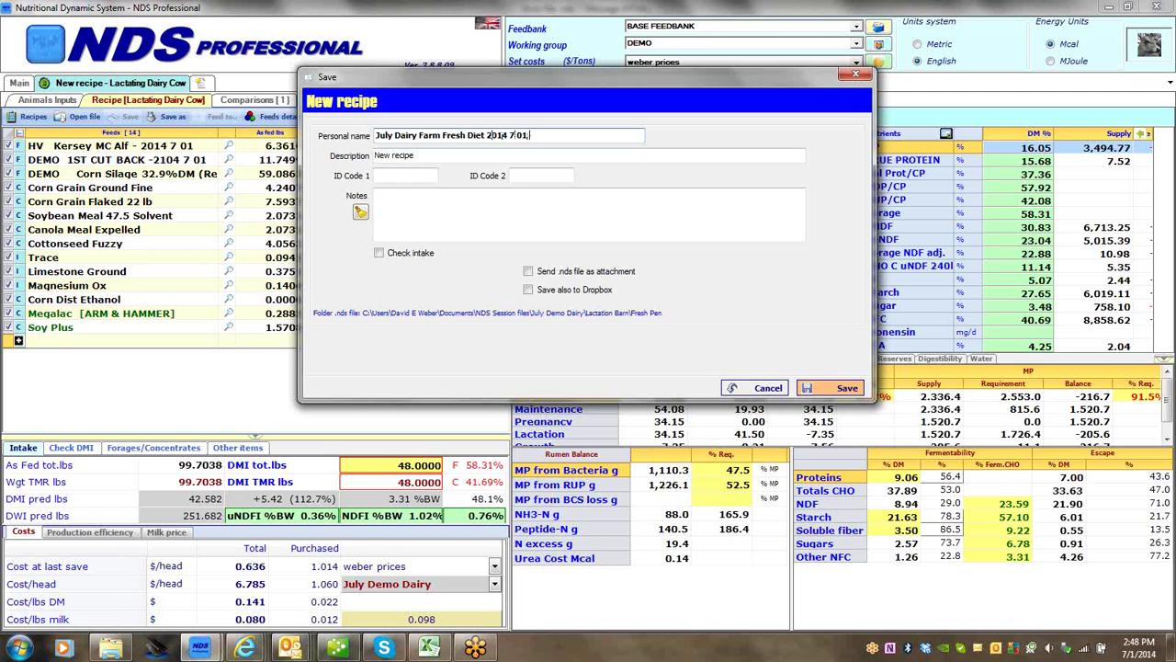
type(",")
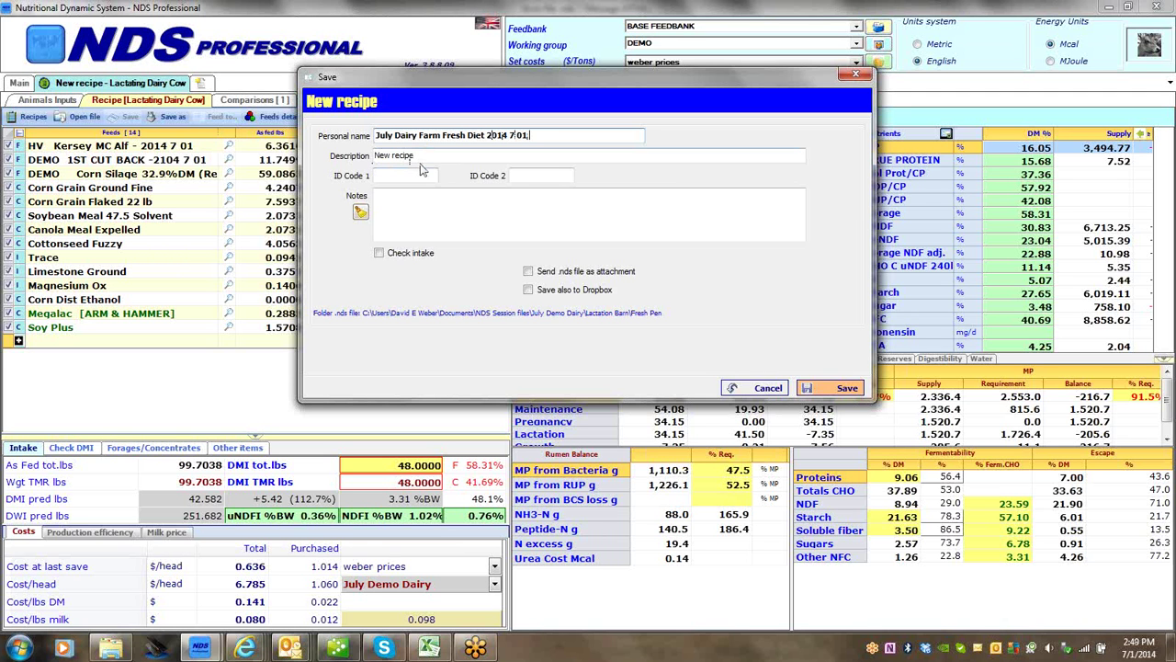
key("Tab")
key("Delete")
left_click(532, 135)
key("Tab")
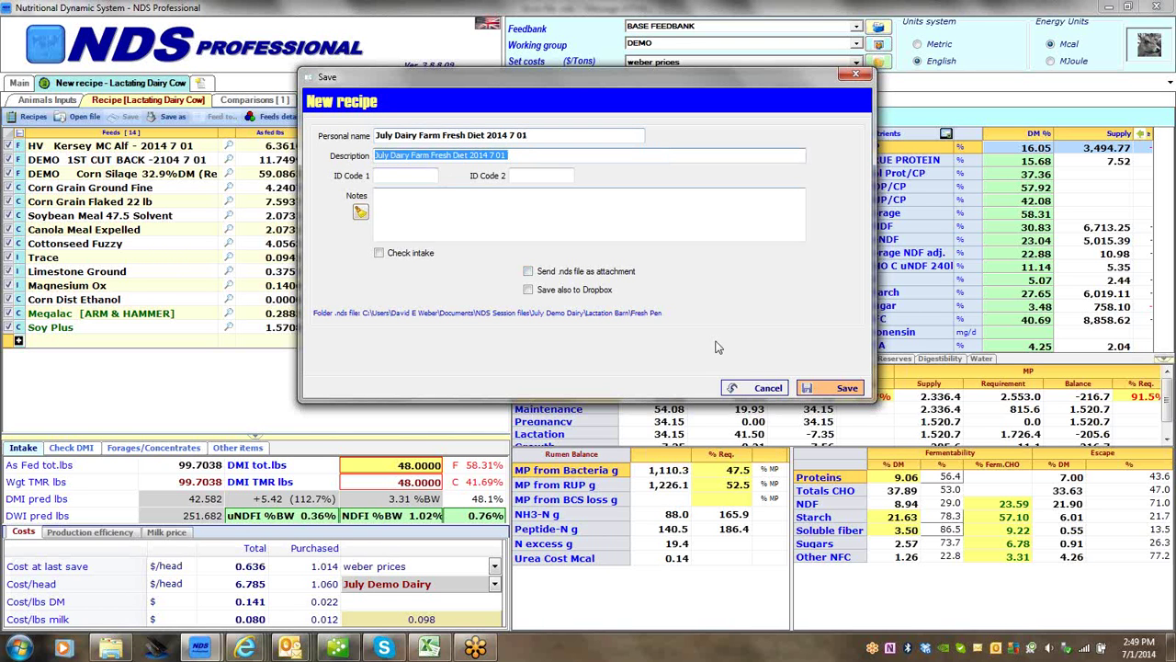
Save the recipe file in the current Fresh Pen folder under July Demo Dairy's Lactation Barn
left_click(828, 393)
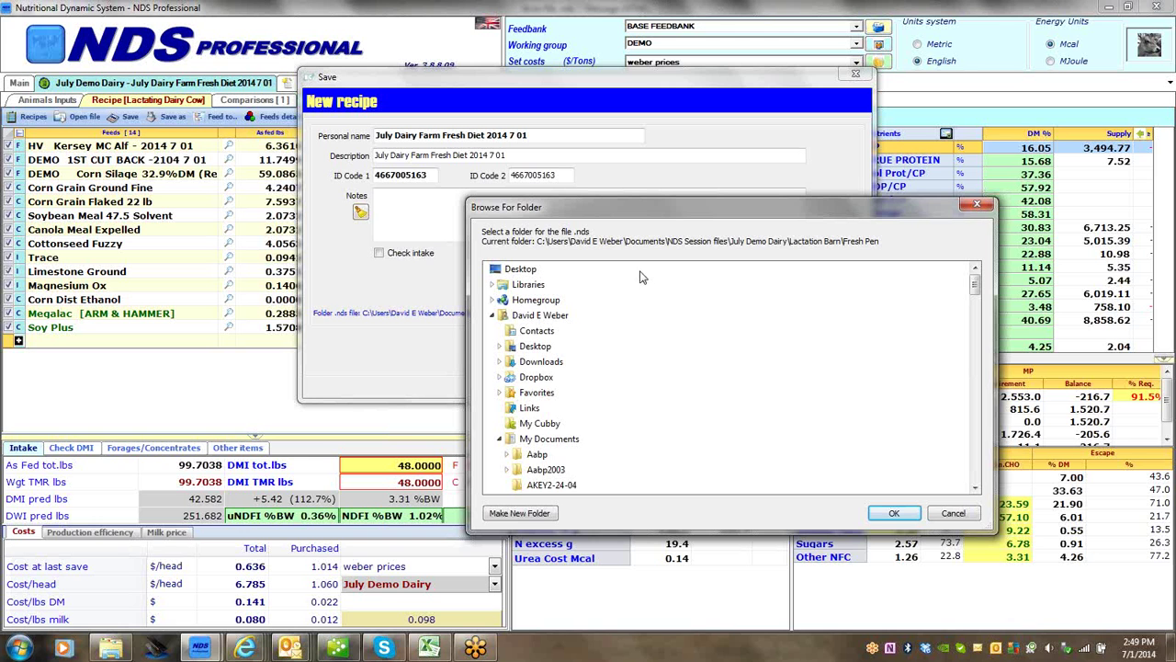
left_click(894, 514)
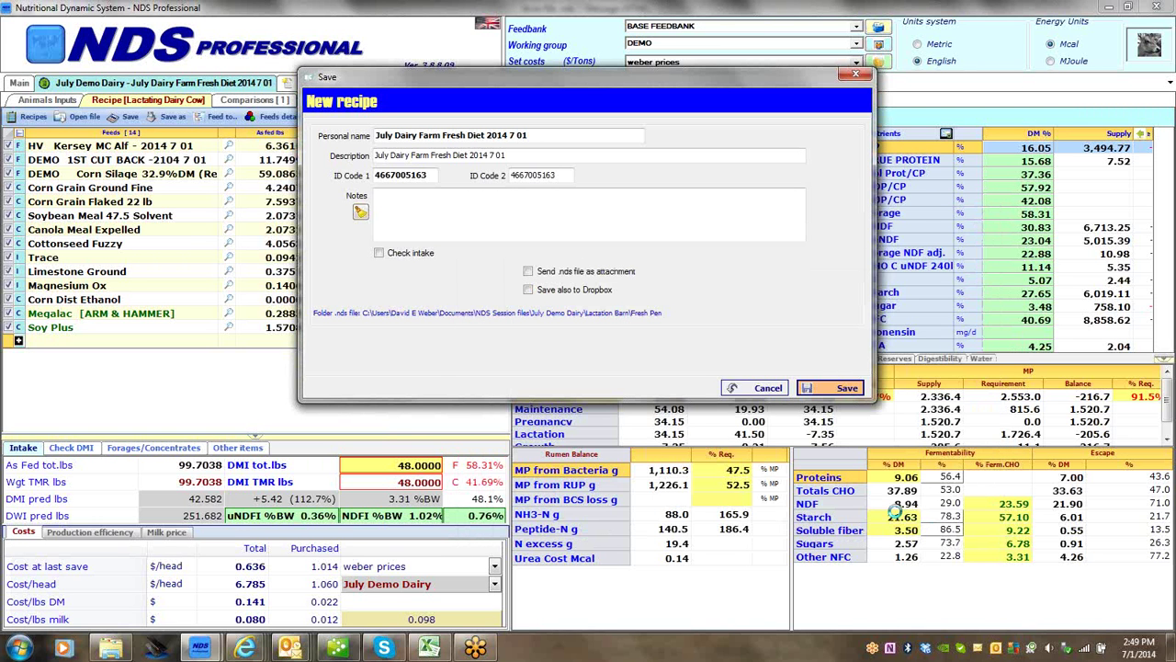
key("Return")
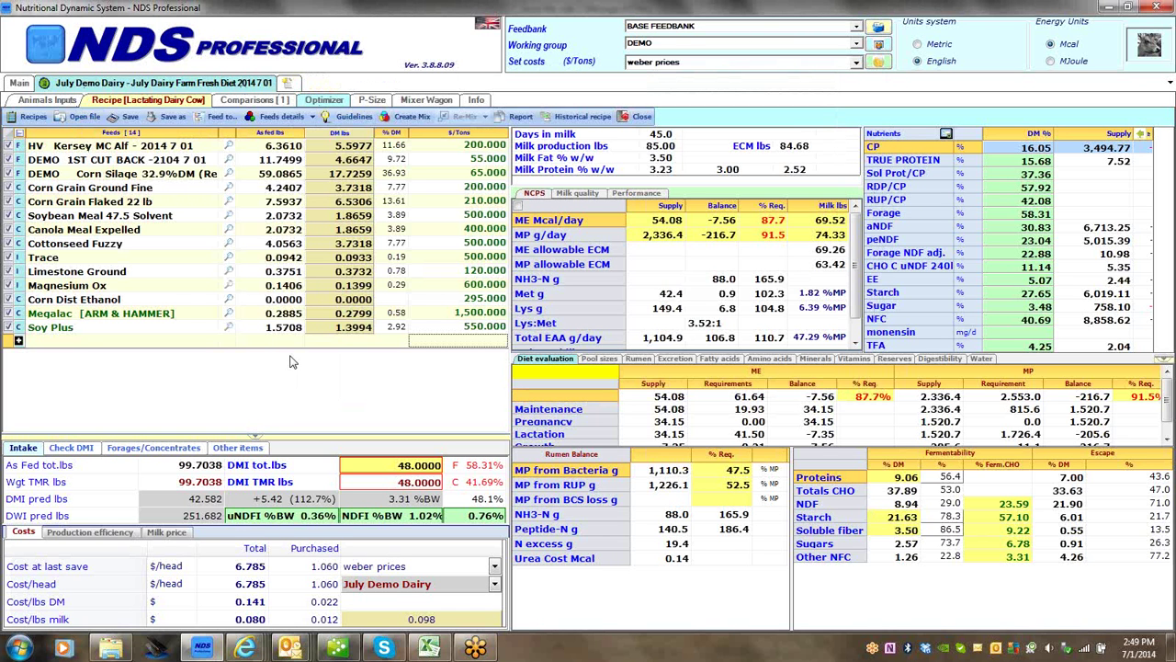
Start a new mix and include Trace, Limestone Ground, Magnesium Ox, Megalac [ARM & HAMMER] and Soy Plus
left_click(410, 117)
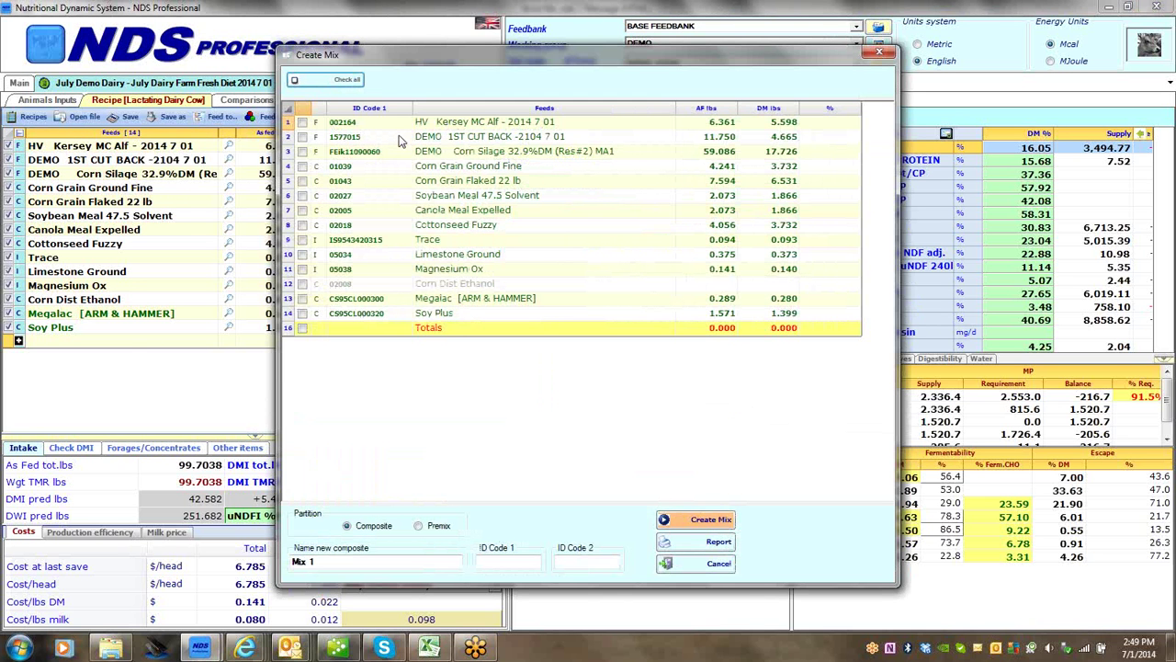
left_click(303, 239)
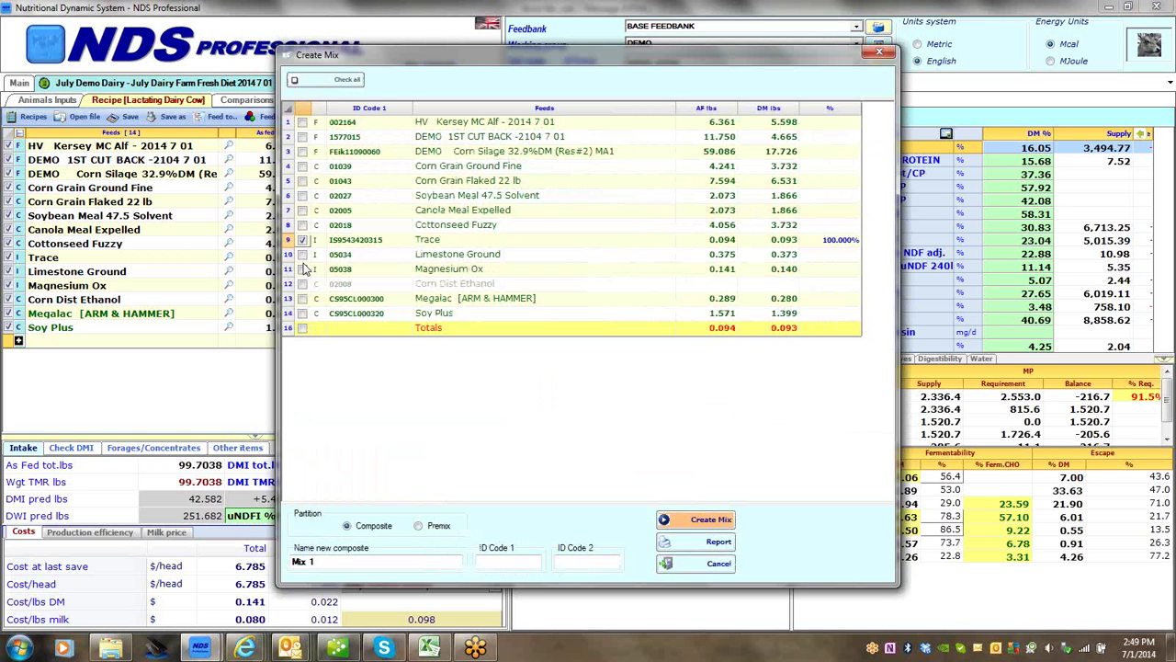
left_click(303, 255)
left_click(303, 269)
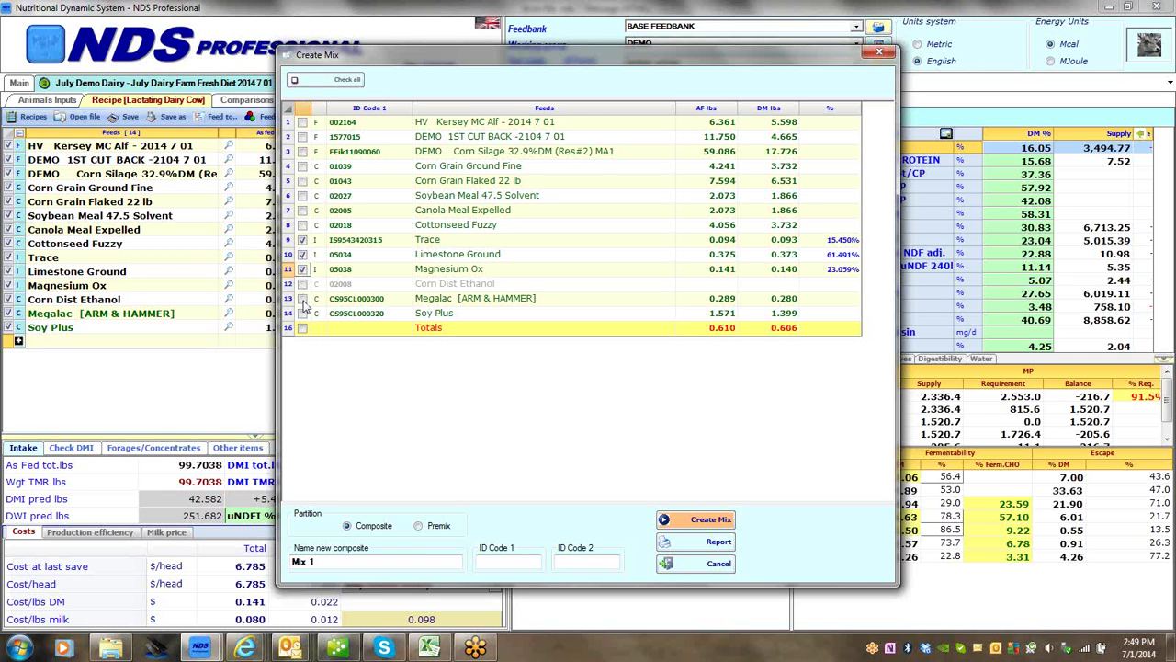
left_click(303, 301)
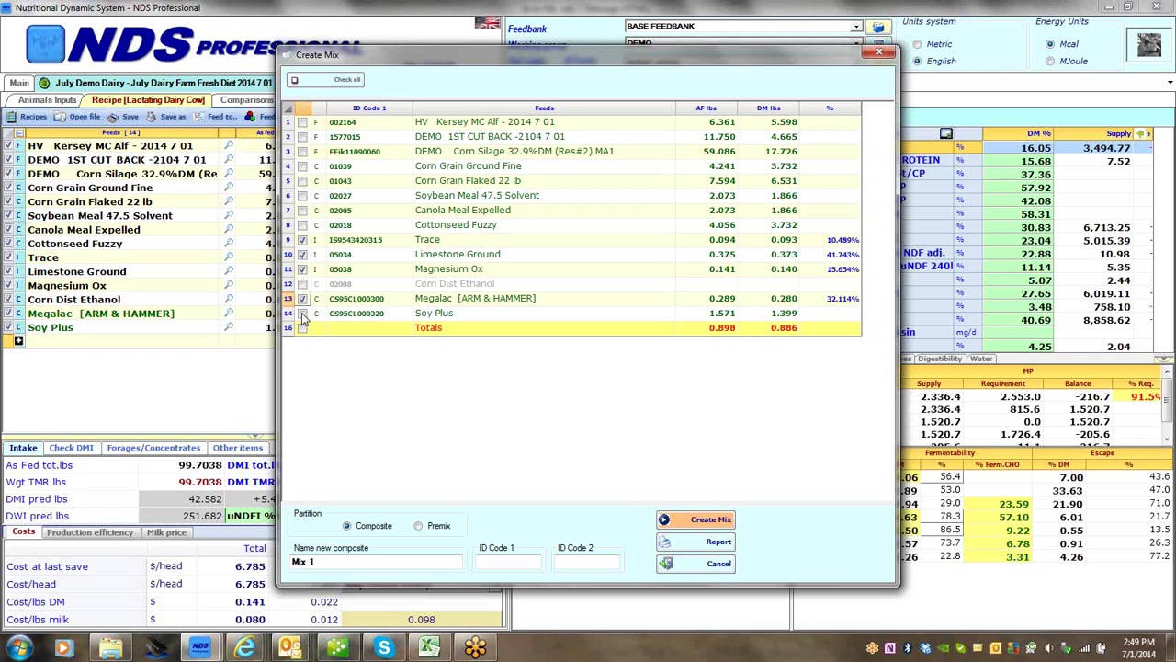
left_click(303, 314)
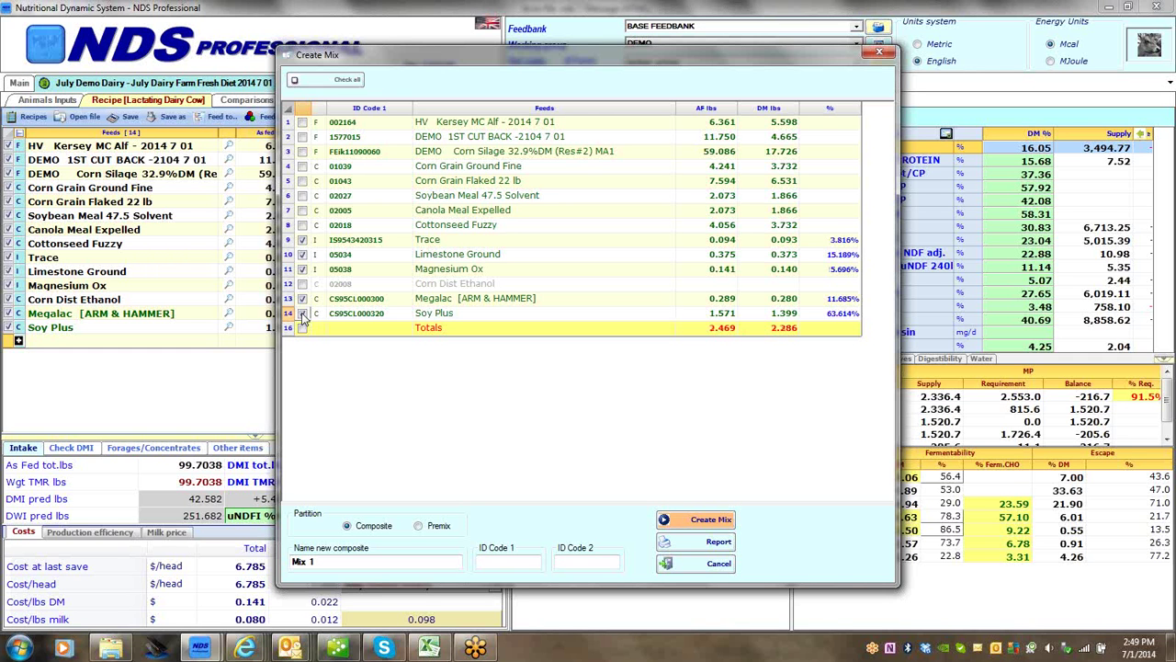
Name the new composite "July Dairy Demo Lactation 2014 7 01" and create it from the included feeds
left_click(333, 563)
key("BackSpace")
key("BackSpace")
key("BackSpace")
key("BackSpace")
key("BackSpace")
type("July Dairy")
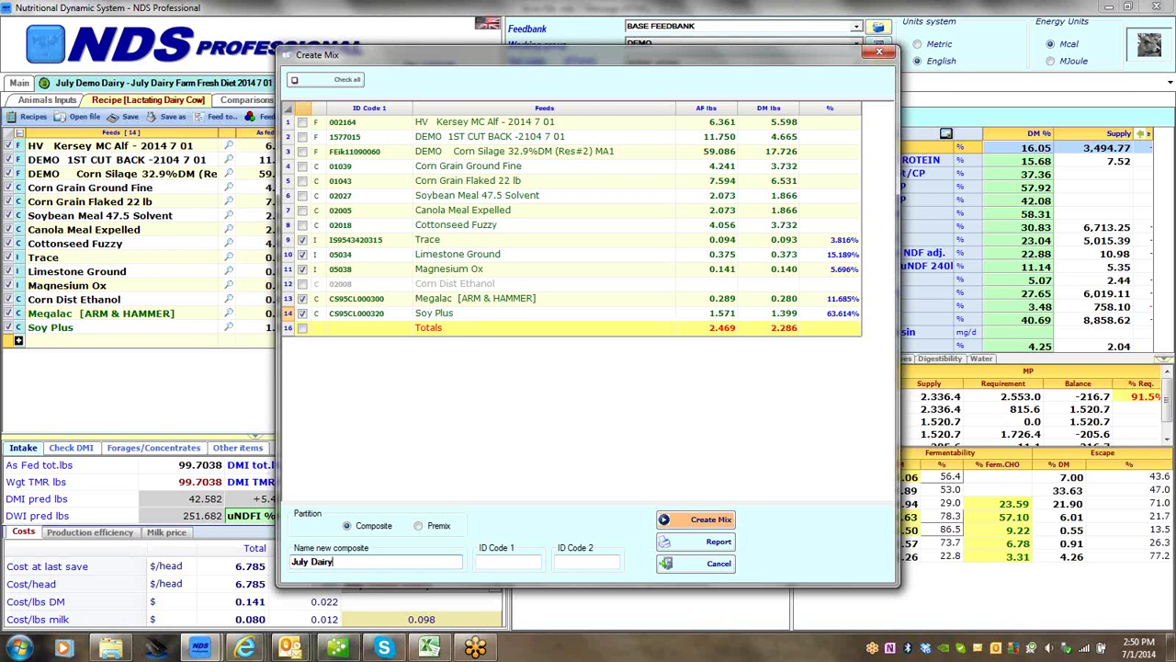
type(" Demo Lactation 2014 7 01")
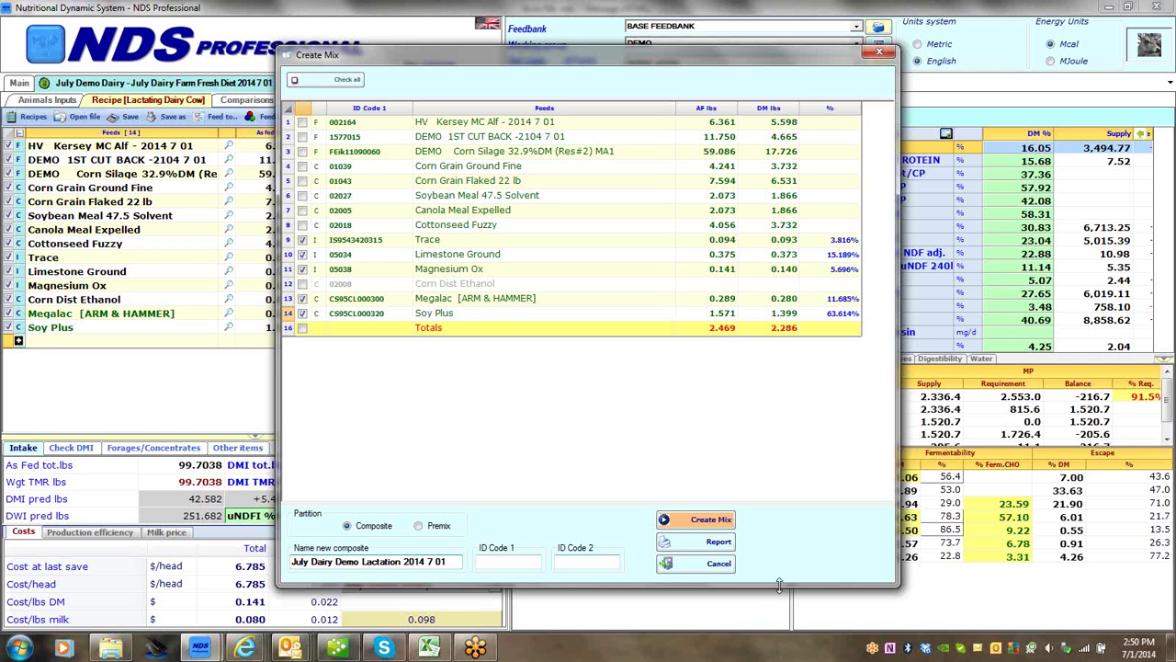
left_click(705, 521)
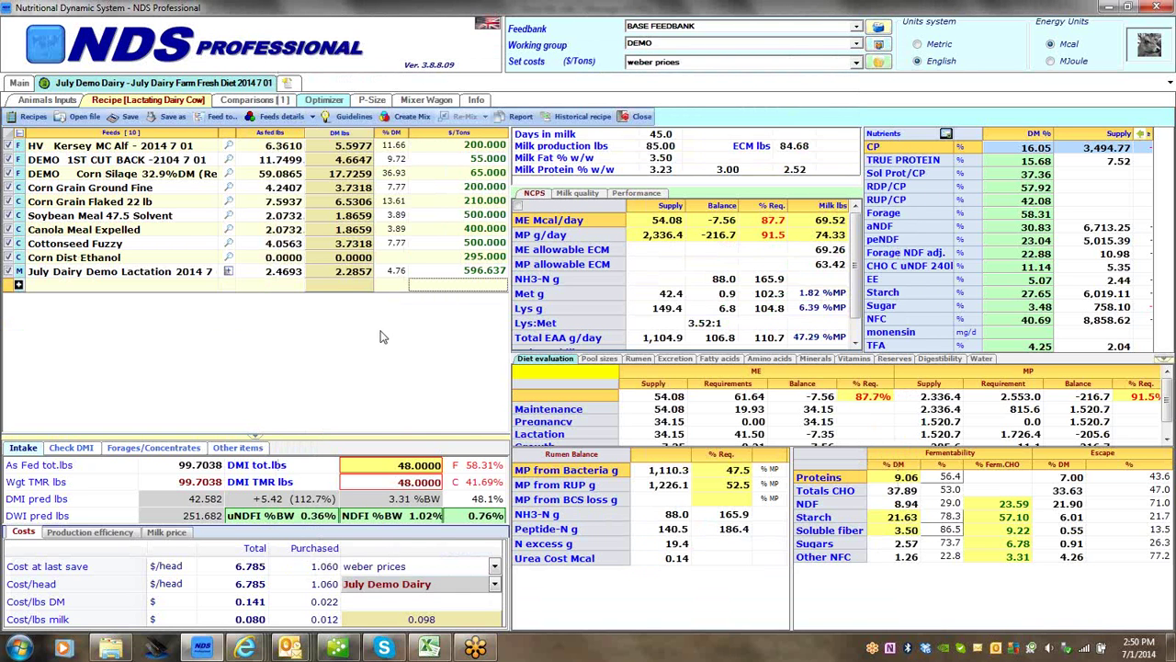
Expand the July Dairy Demo Lactation mix, set its batch size to 2000 lbs and keep the batch unchanged
left_click(228, 273)
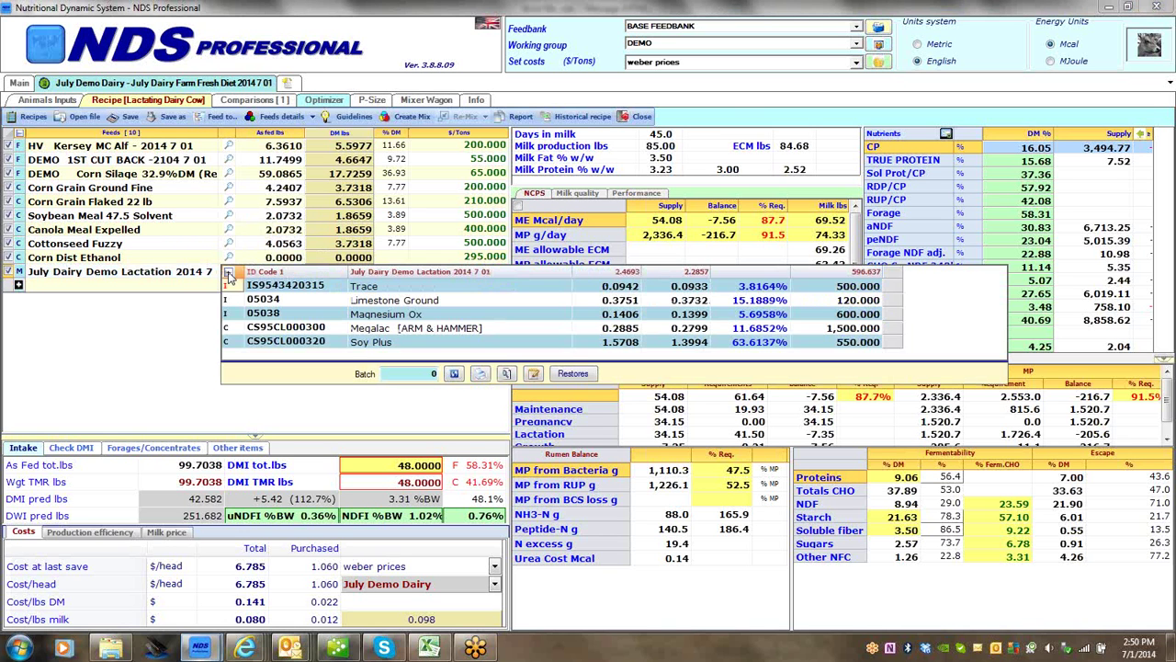
left_click(422, 373)
type("2000")
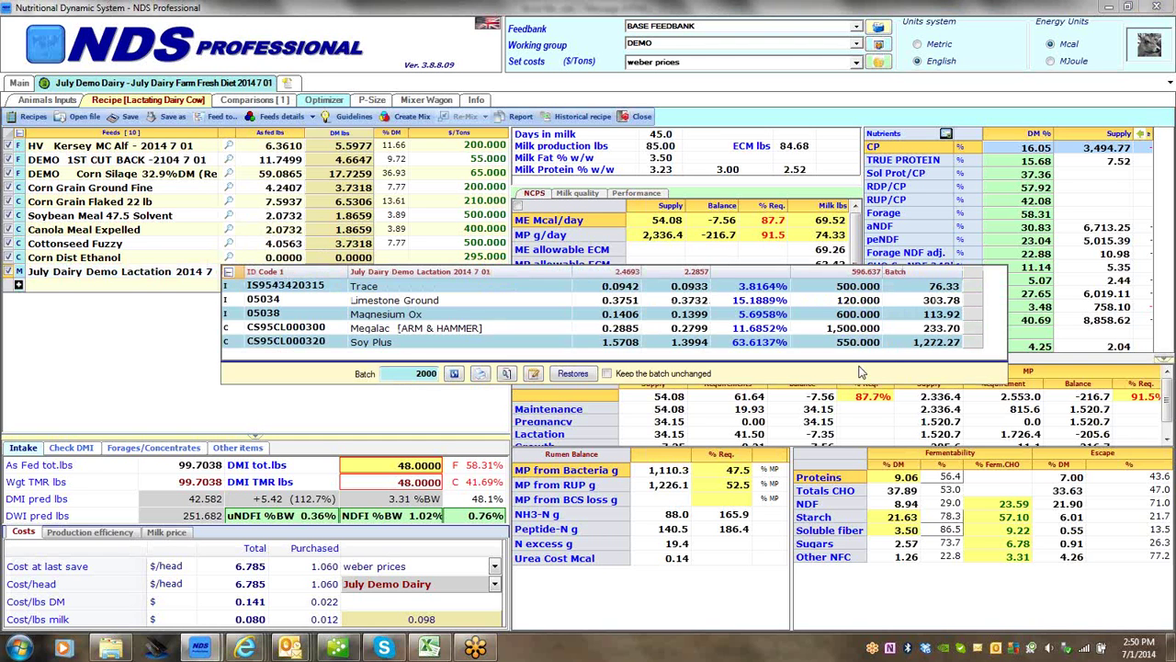
left_click(607, 375)
Set the mix's batch amounts to 75 lbs Trace, 300 lbs Limestone Ground, 115 lbs Magnesium Ox and 225 lbs Megalac [ARM & HAMMER]
left_click(942, 288)
type("75")
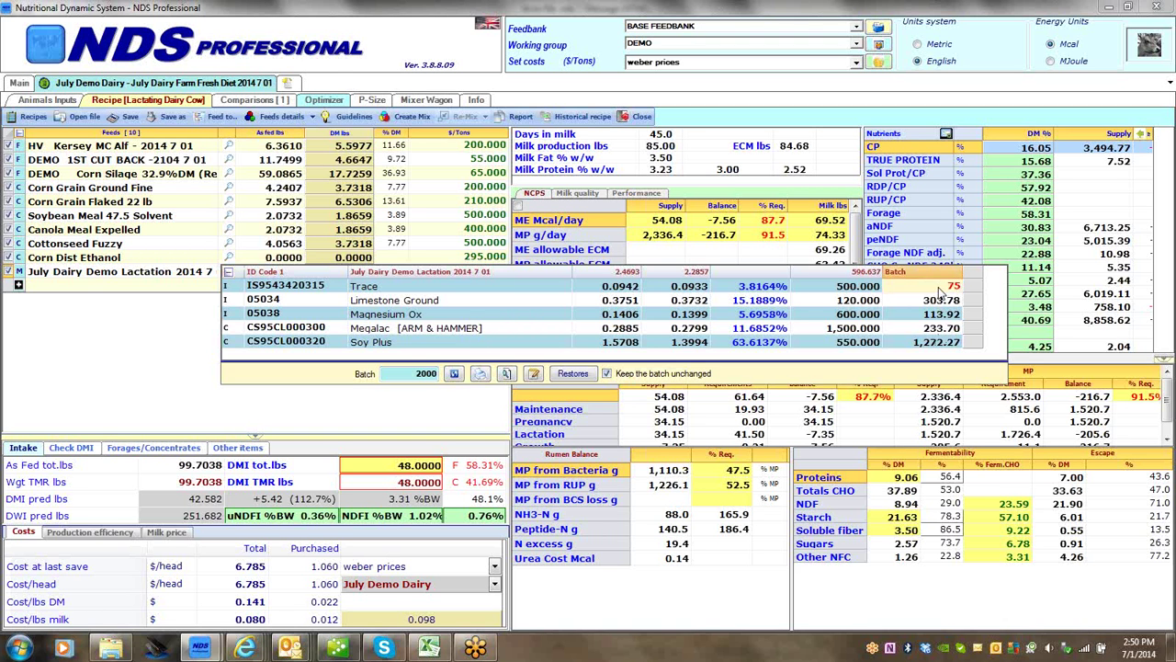
key("Return")
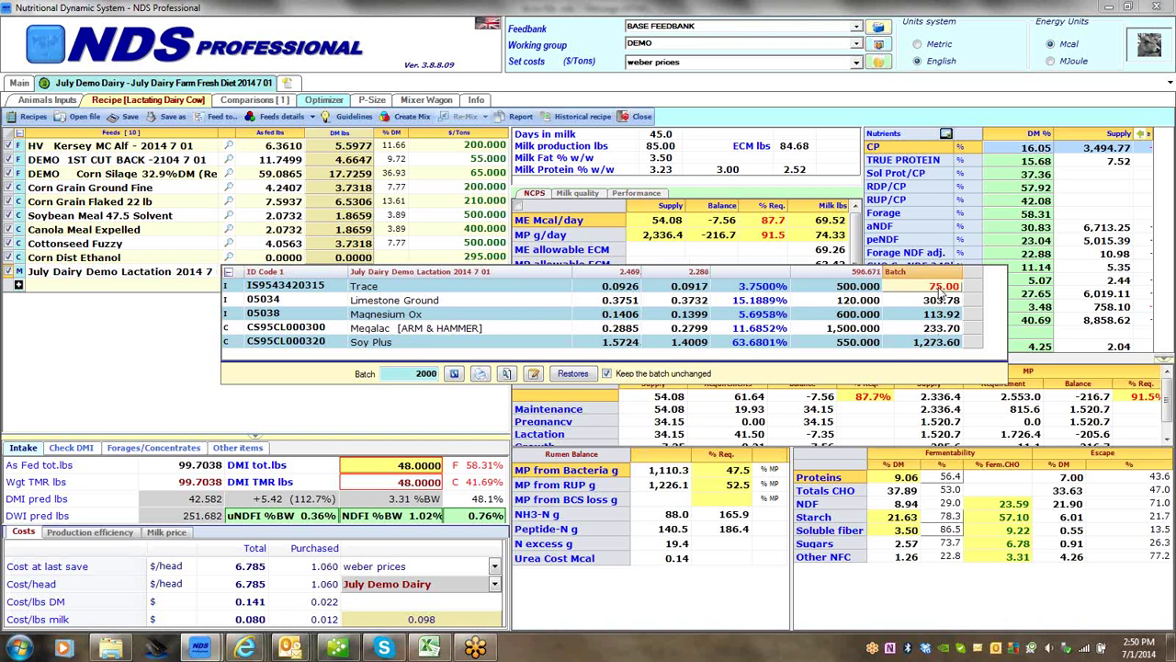
left_click(941, 295)
type("300")
key("Return")
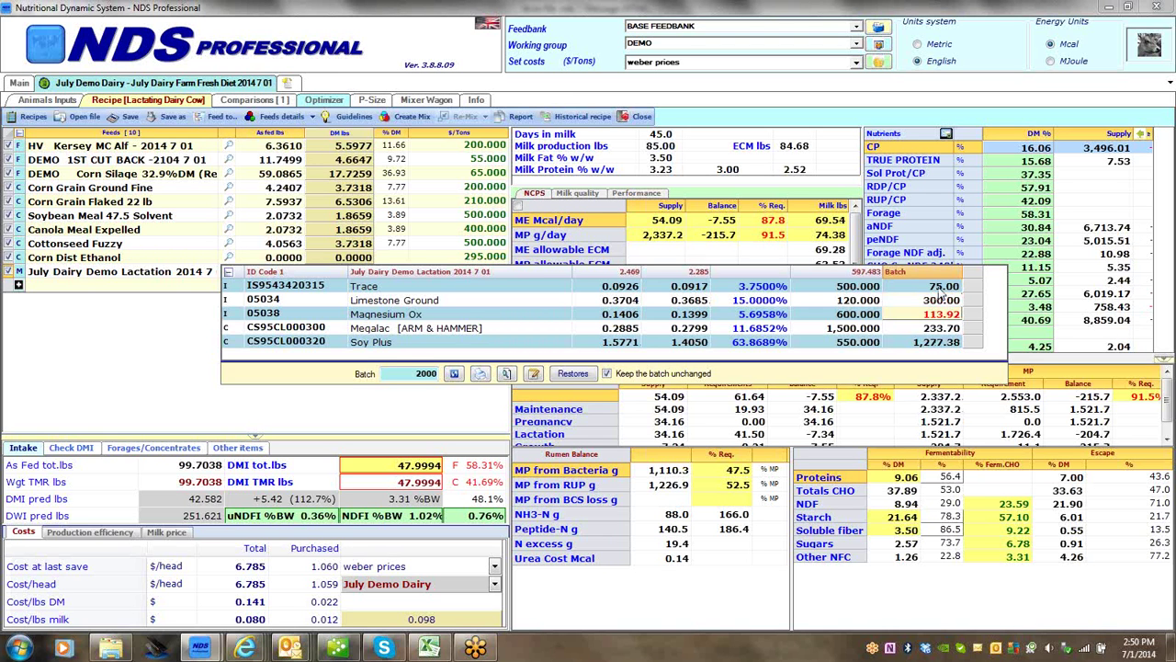
type("115")
key("Return")
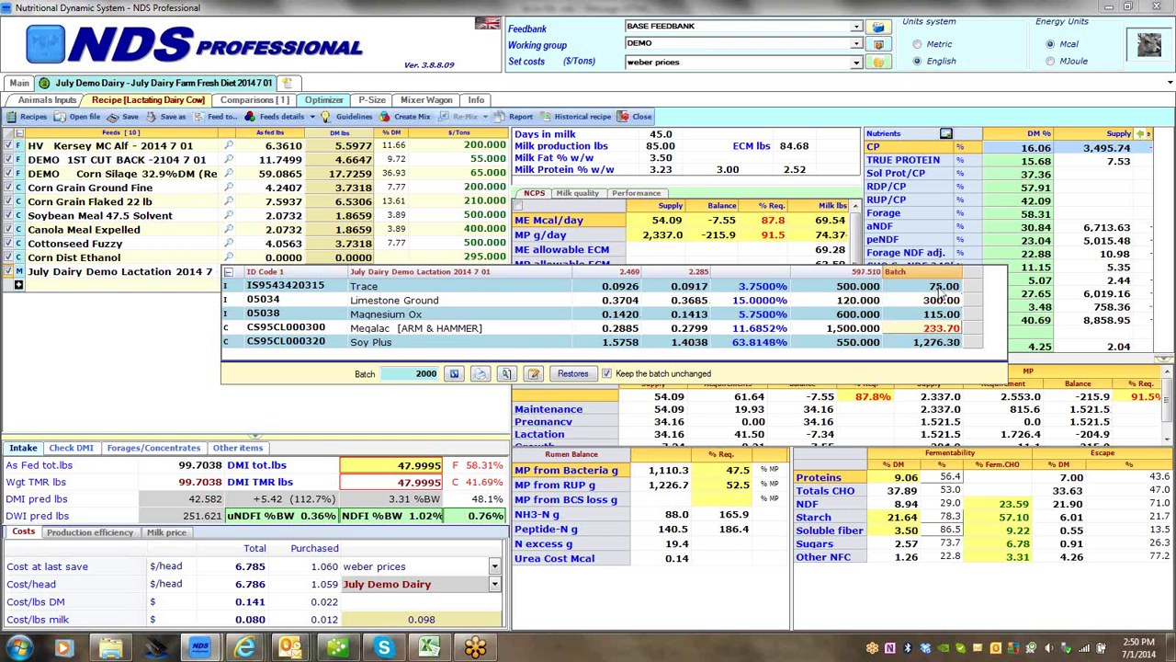
type("225")
key("Return")
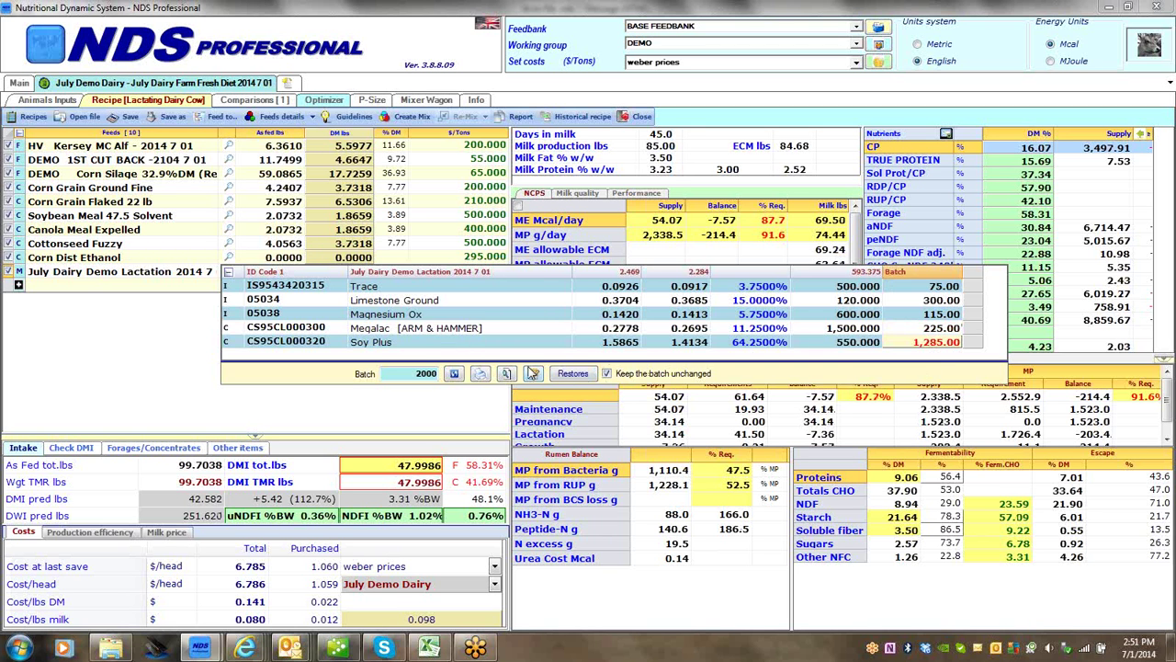
Generate the mix's composite report and hide the Costs column in its ingredient table
left_click(480, 375)
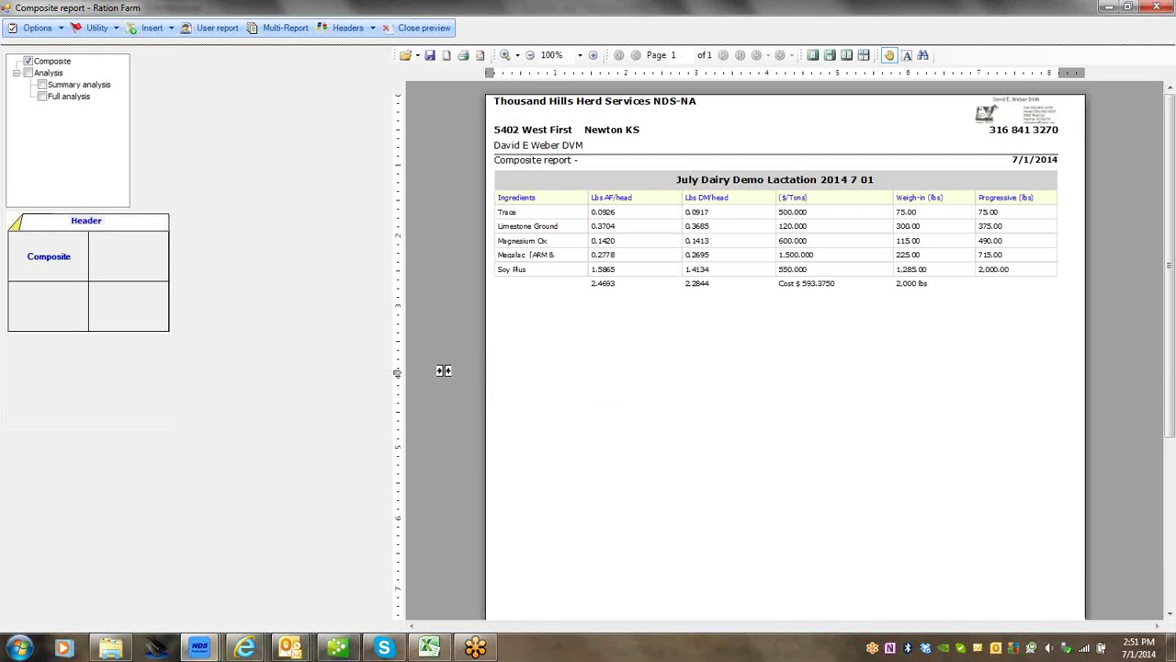
left_click(47, 261)
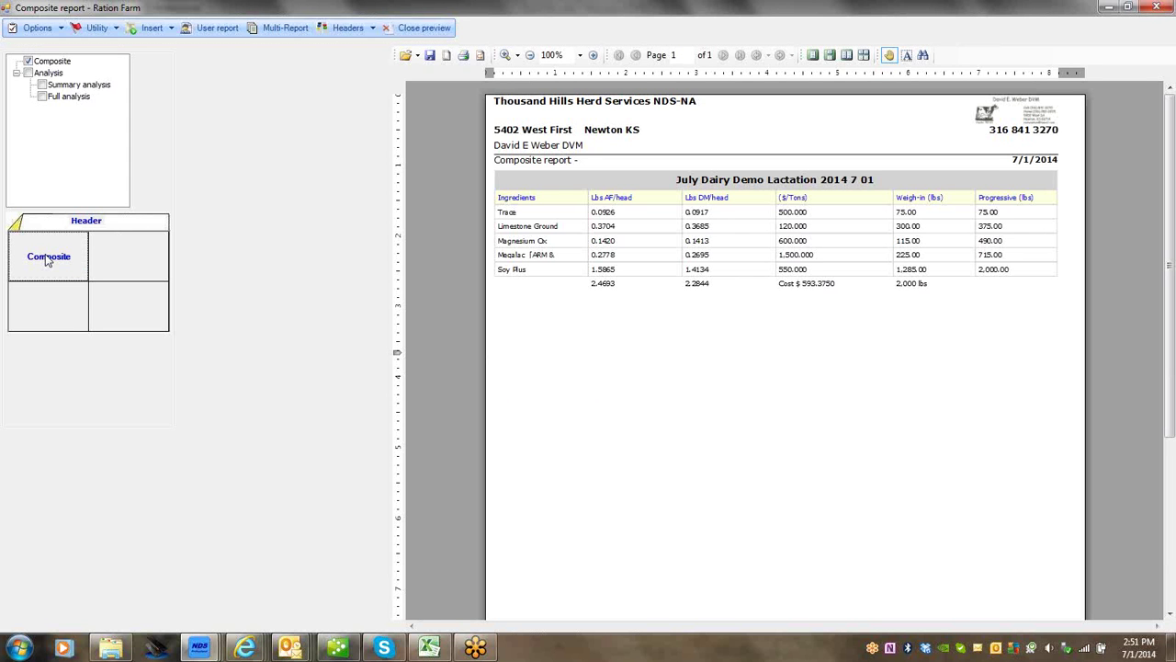
right_click(48, 261)
left_click(88, 265)
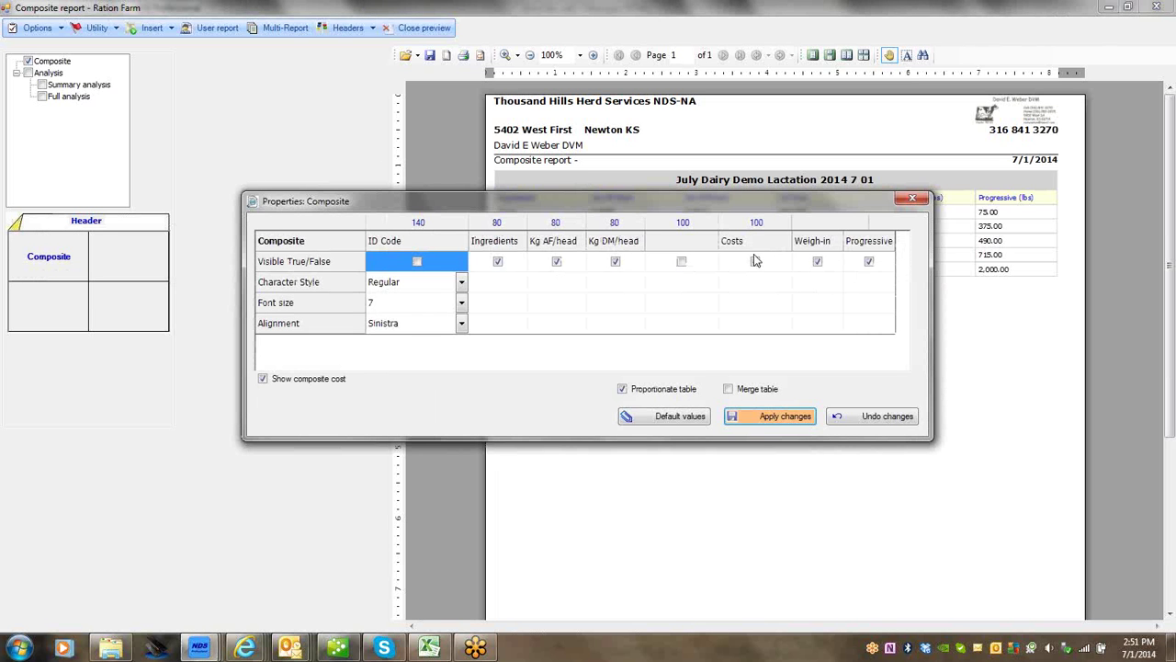
left_click(754, 261)
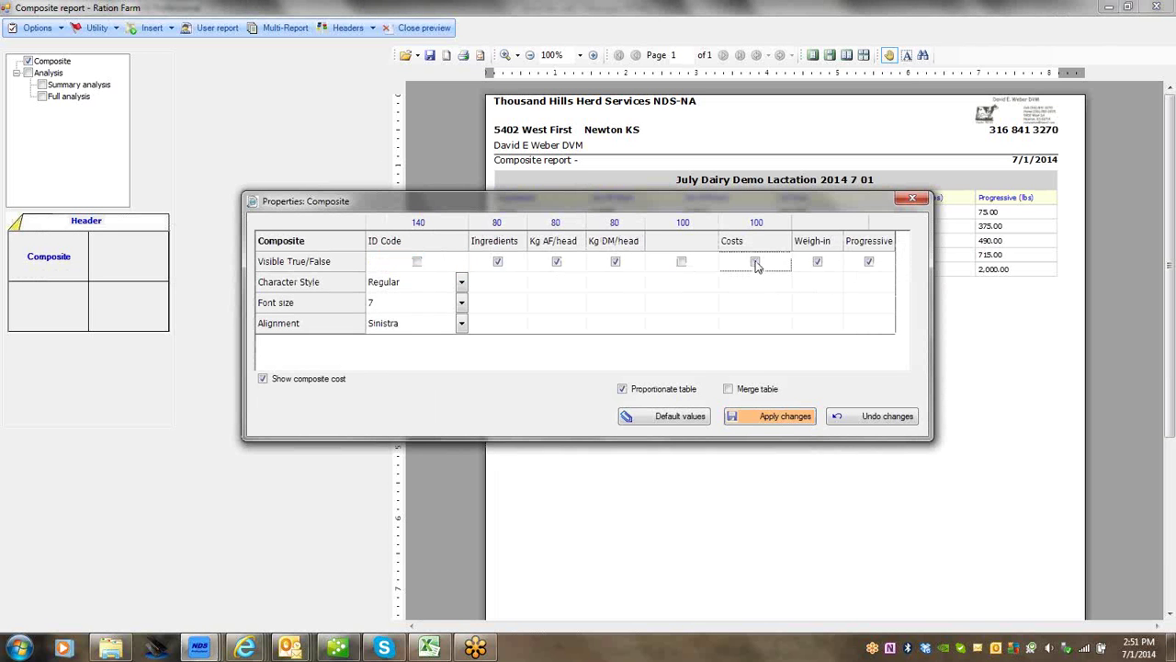
left_click(776, 419)
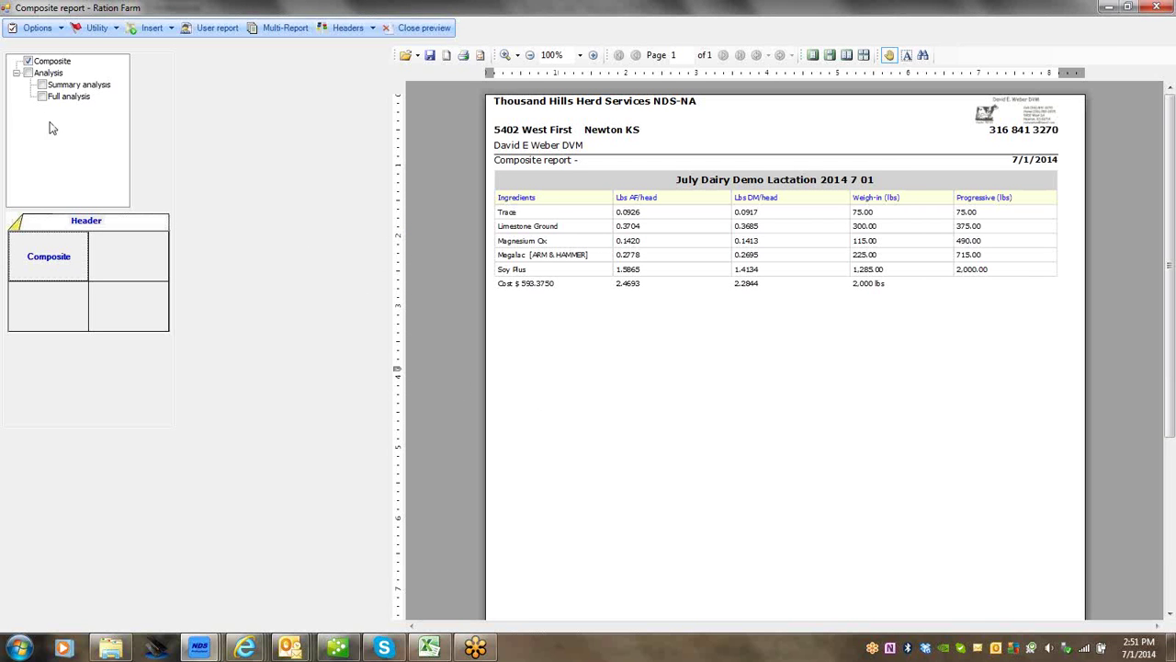
Add a full analysis to the composite report using the Feed Mill user report and review its nutrients
left_click(42, 97)
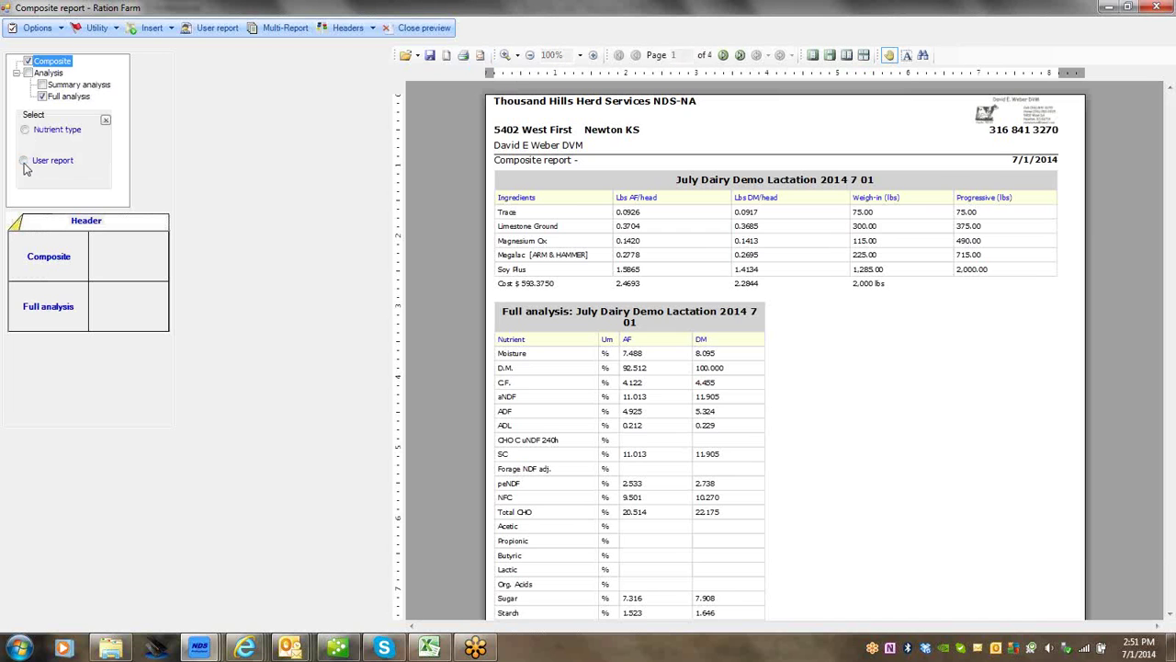
left_click(24, 161)
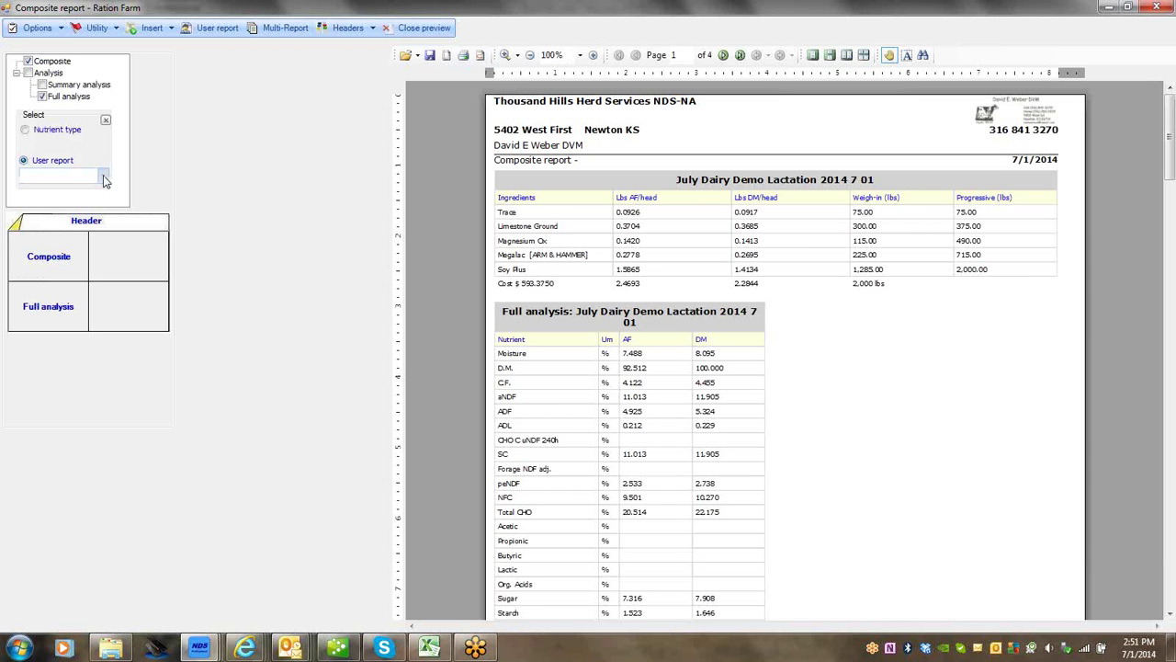
left_click(104, 179)
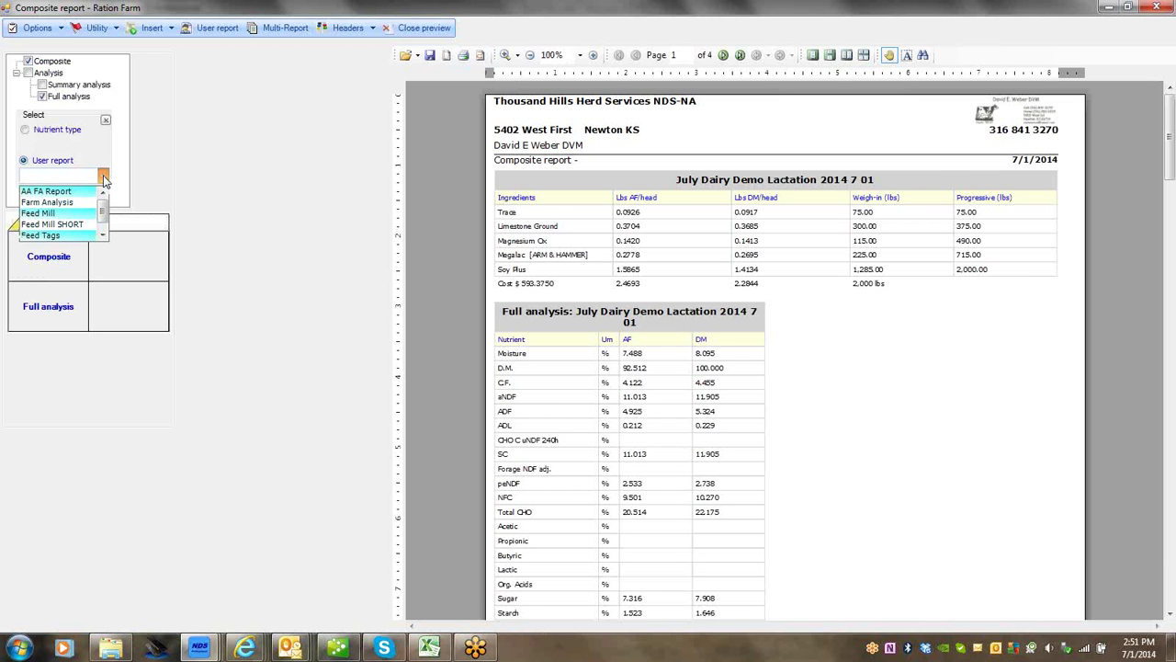
left_click(59, 218)
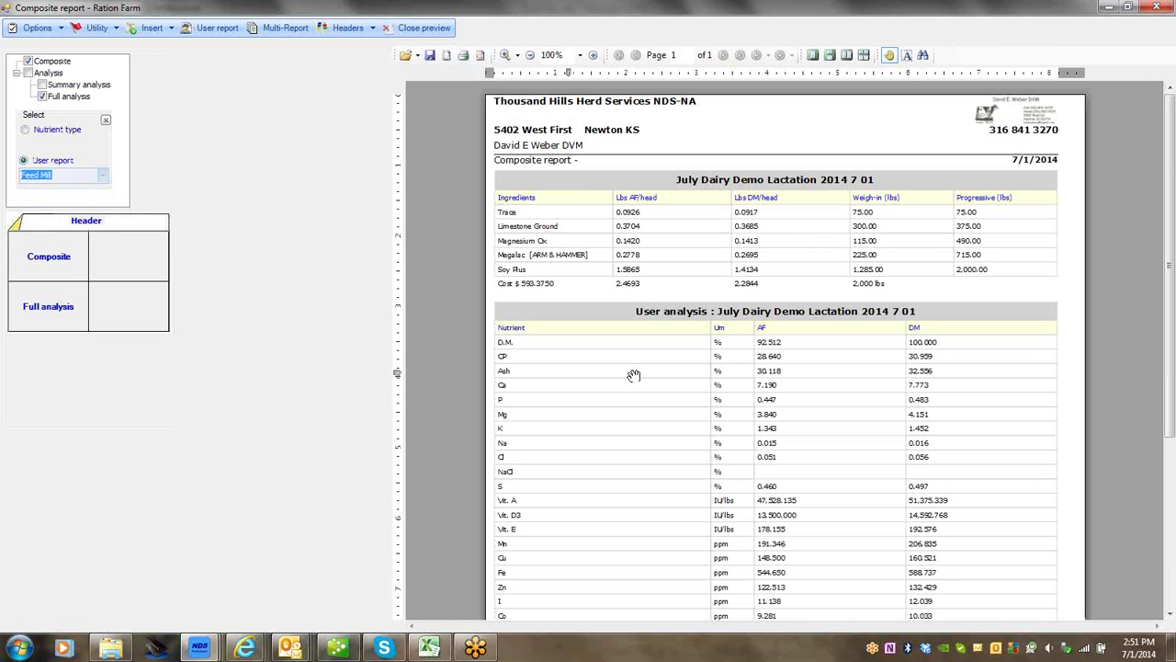
left_click(1170, 614)
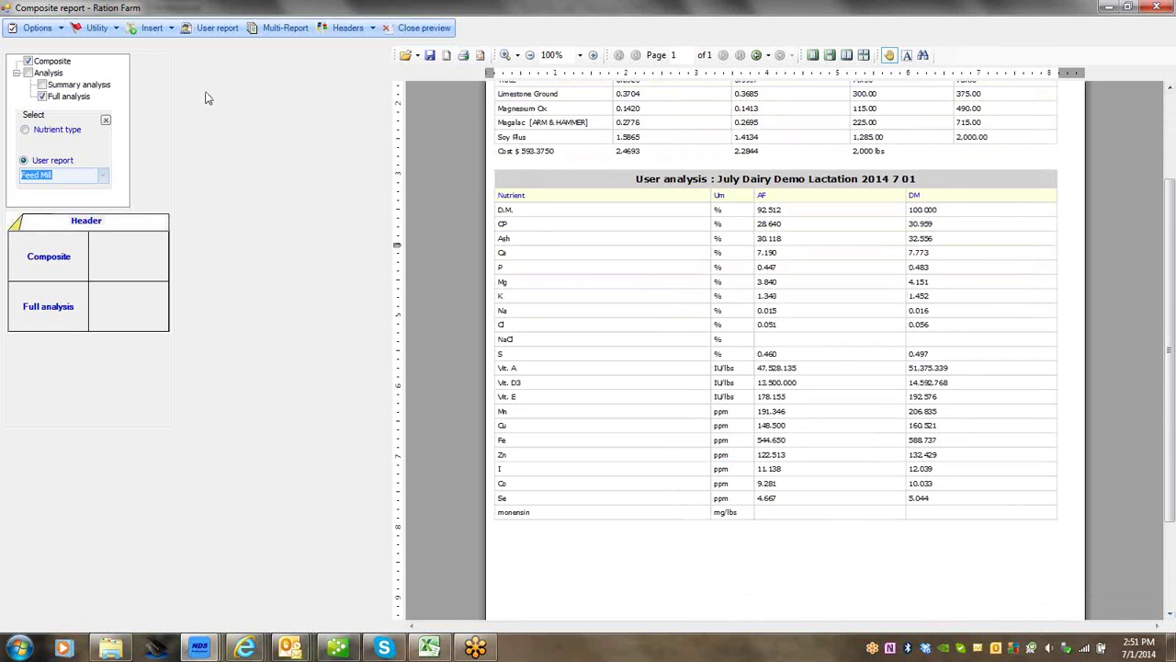
Send the report as a PDF file, saving it as "NDS3_July Dairy Demo Lactation 2014 7 01" in the Fresh Pen folder
left_click(117, 31)
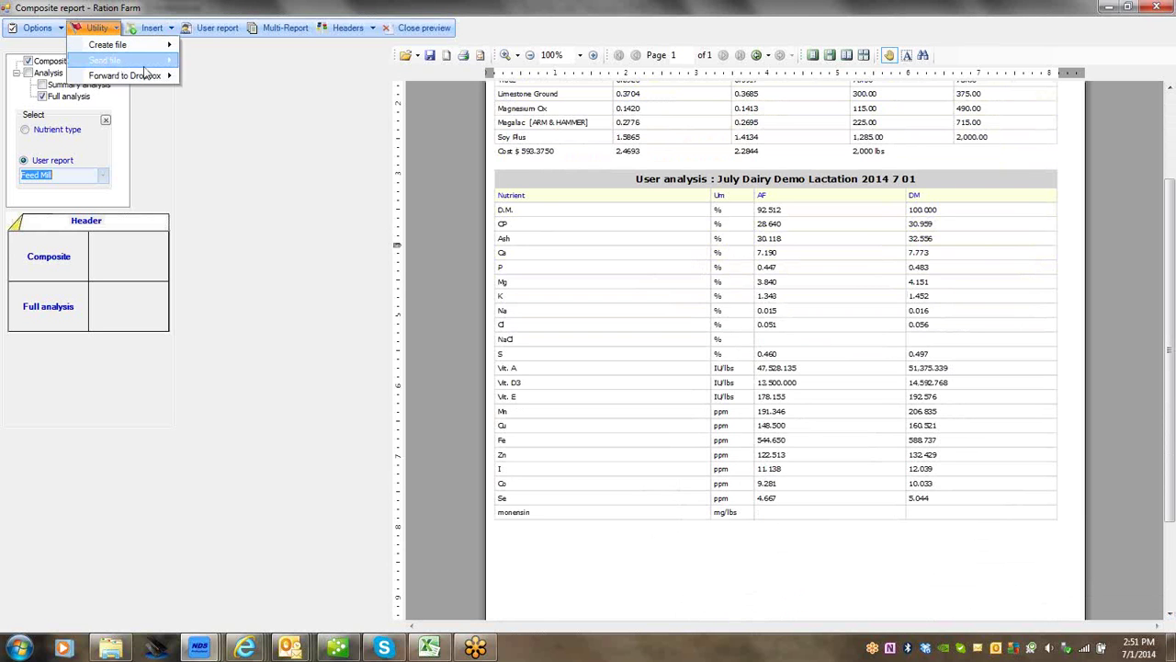
mouse_move(147, 64)
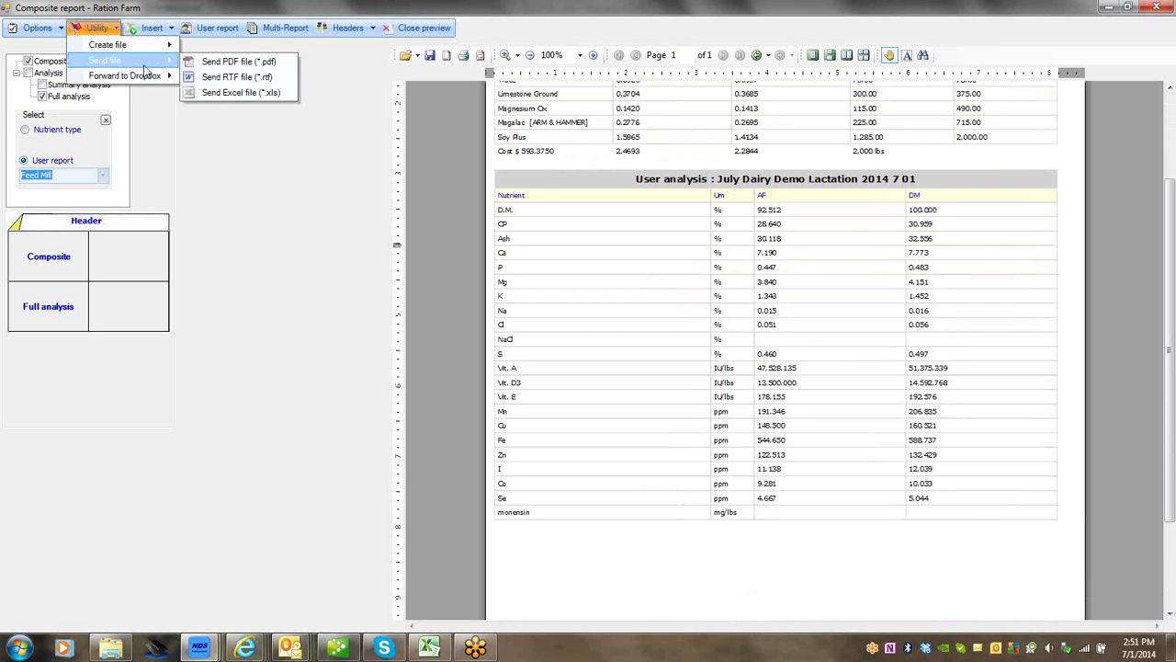
left_click(210, 62)
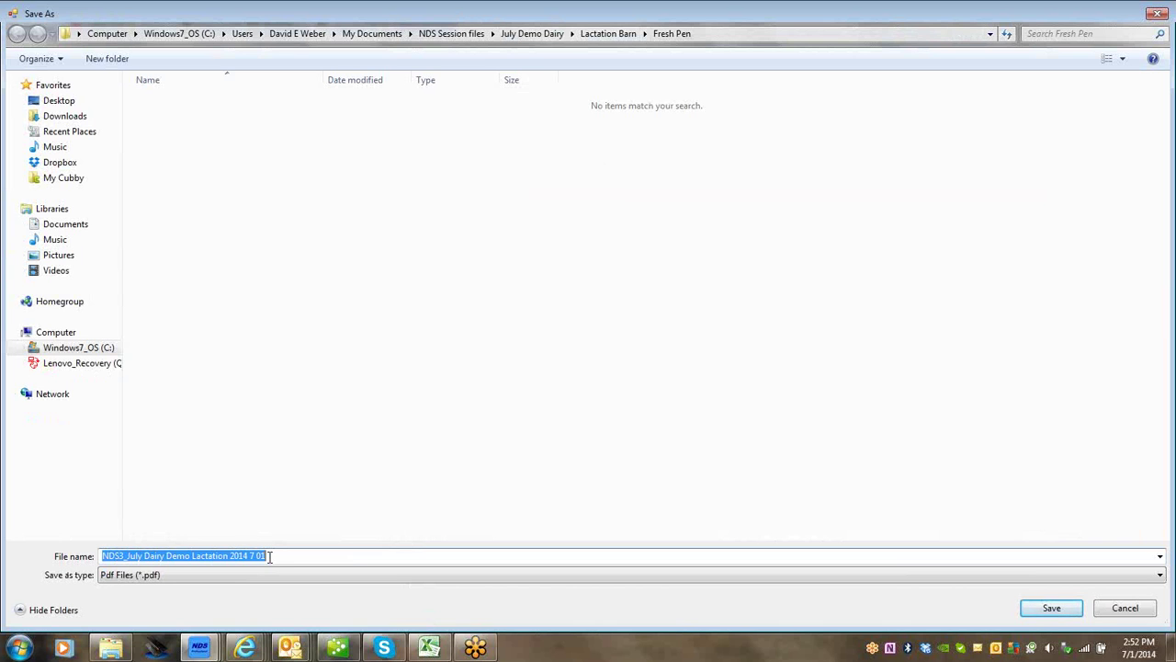
left_click(1052, 608)
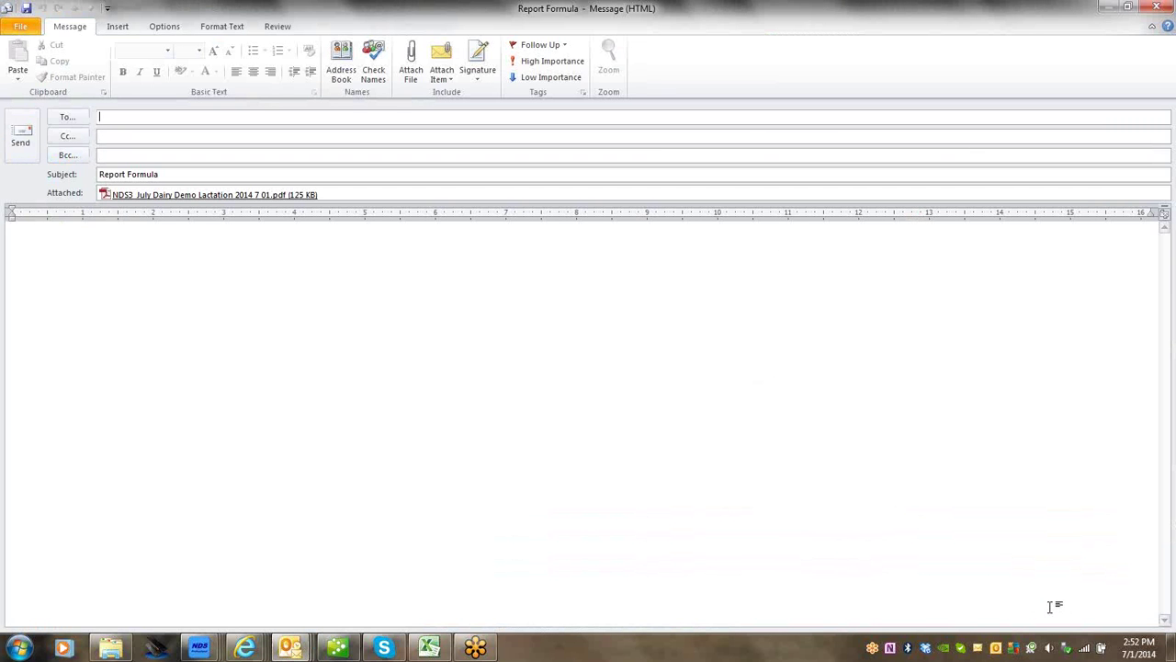
Fill in the recipient's e-mail address in the Report Formula message and insert the sender's saved signature in the body
type("nds")
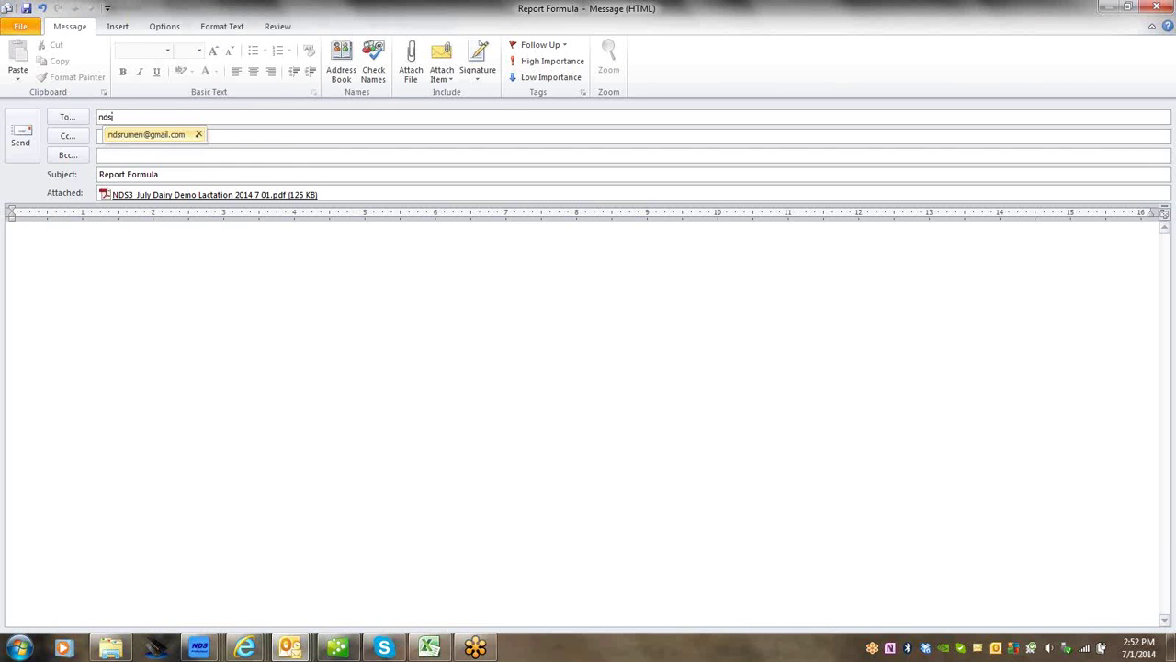
key("Return")
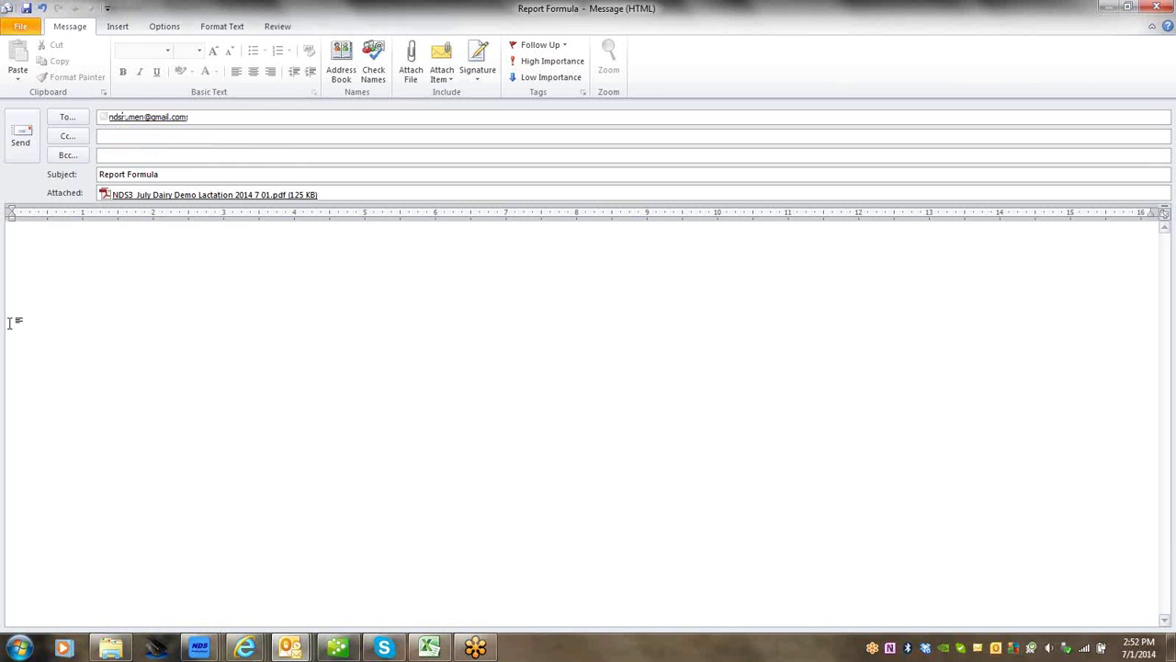
left_click(28, 253)
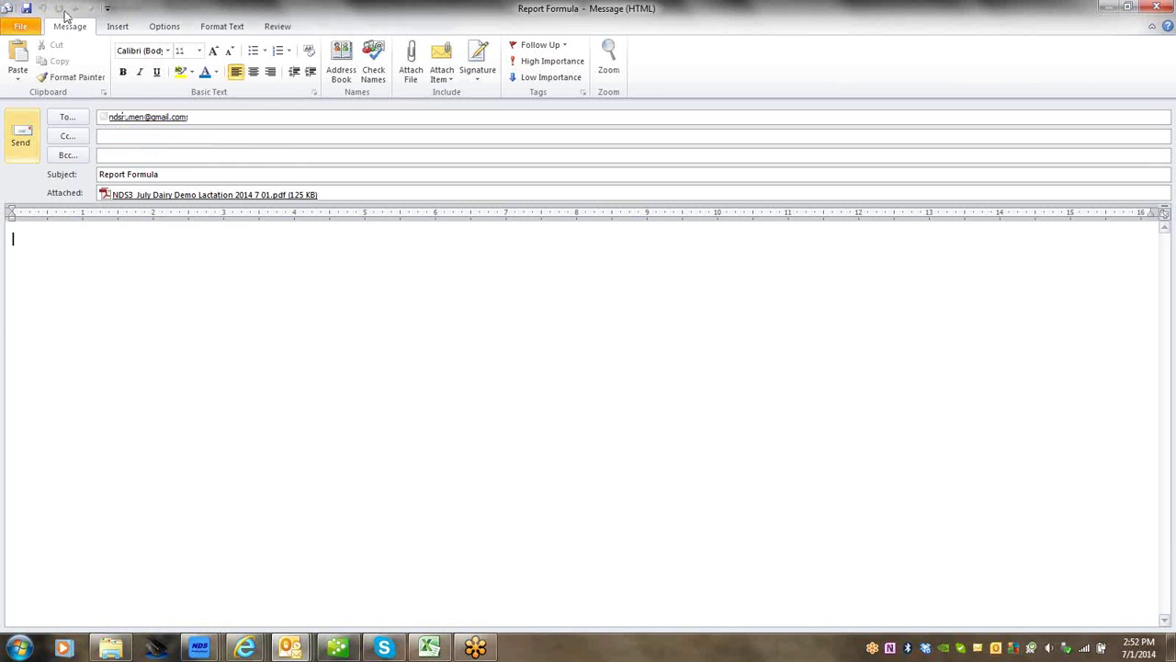
left_click(117, 26)
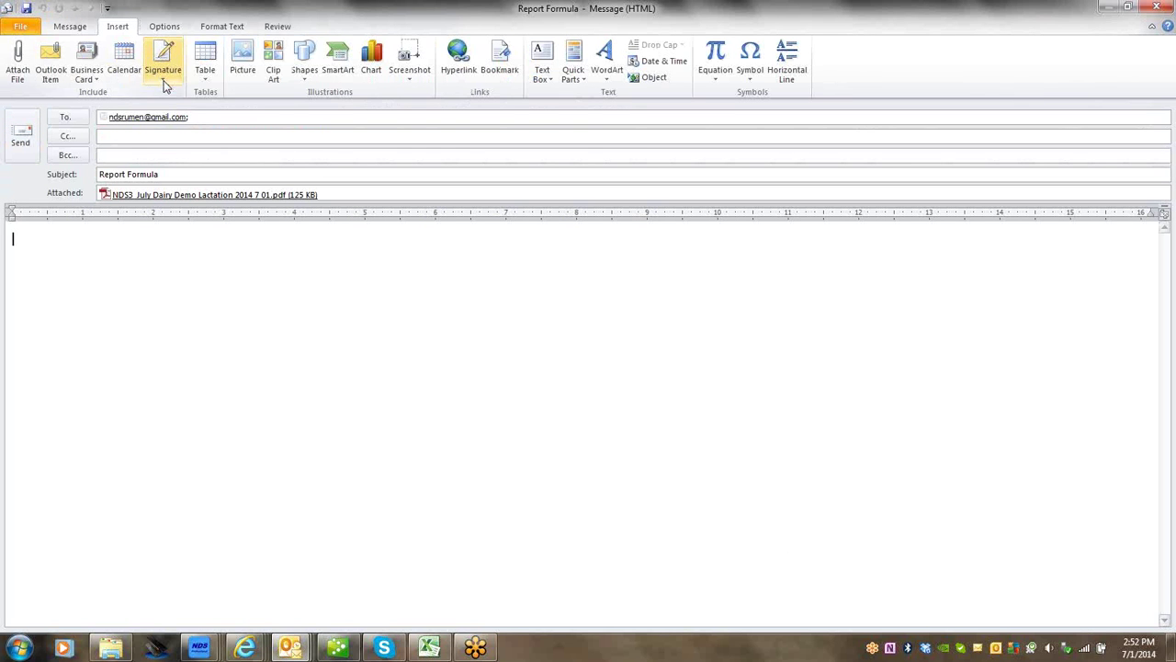
left_click(165, 83)
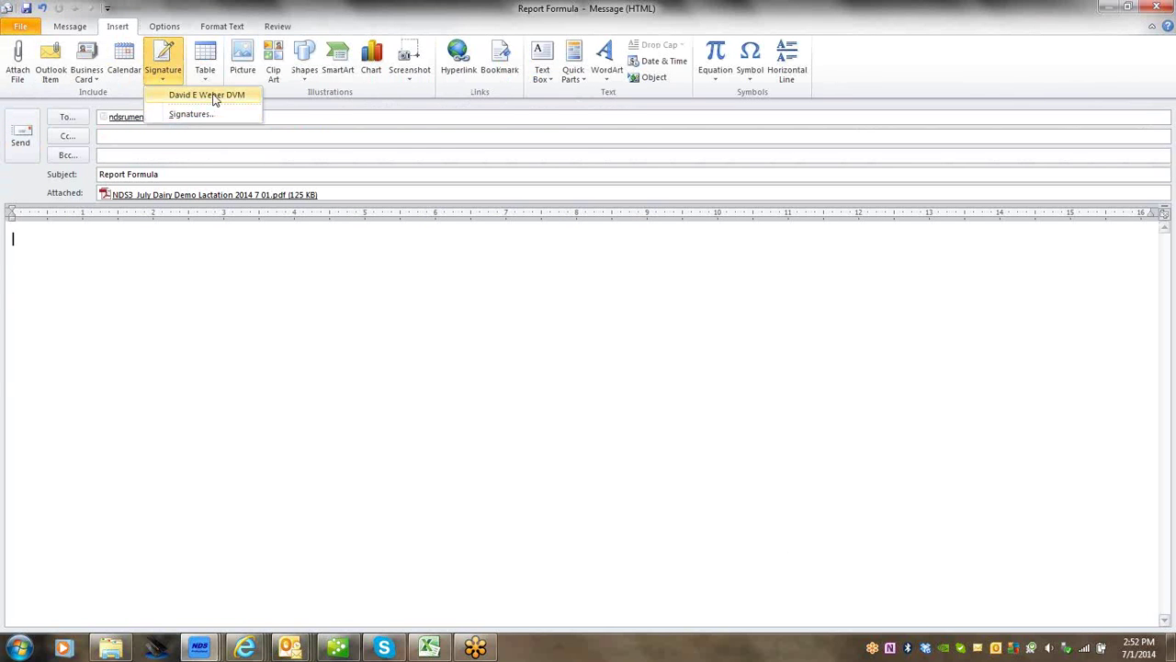
left_click(213, 96)
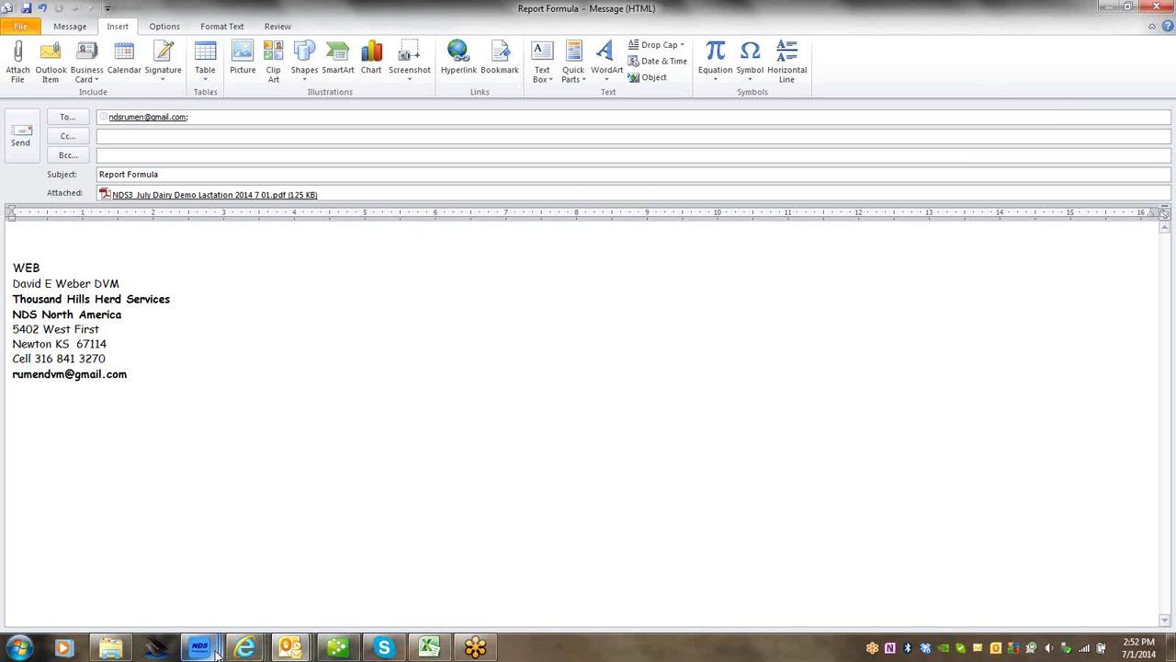
Discard the email message without saving changes and close the composite report to return to the recipe
mouse_move(216, 650)
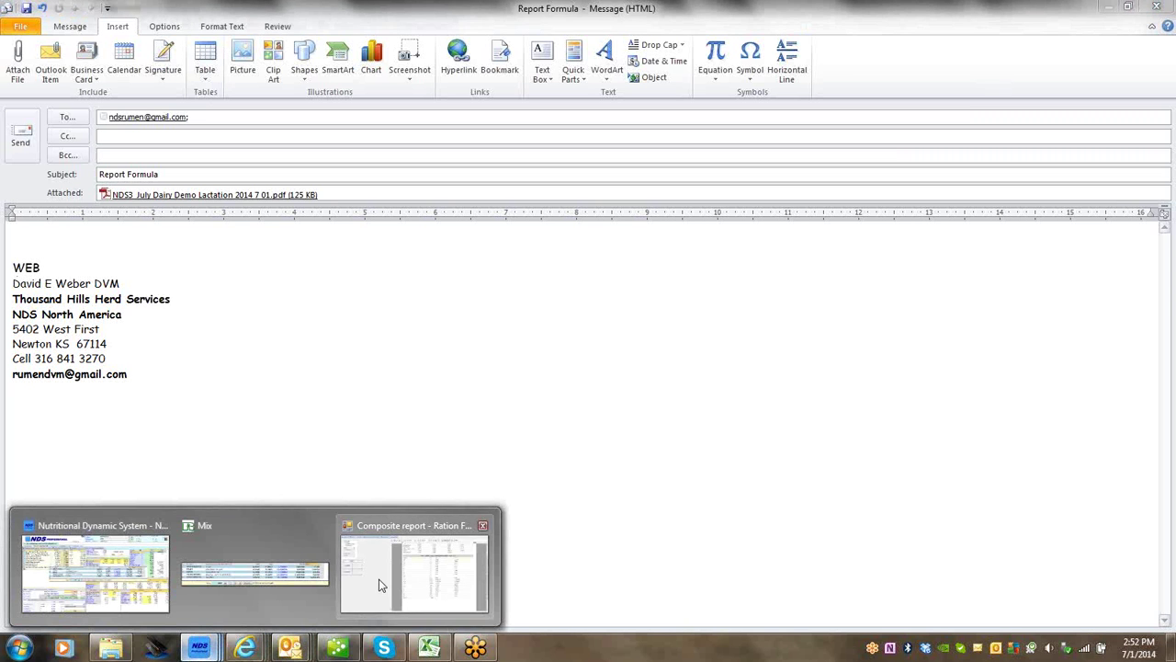
left_click(1158, 8)
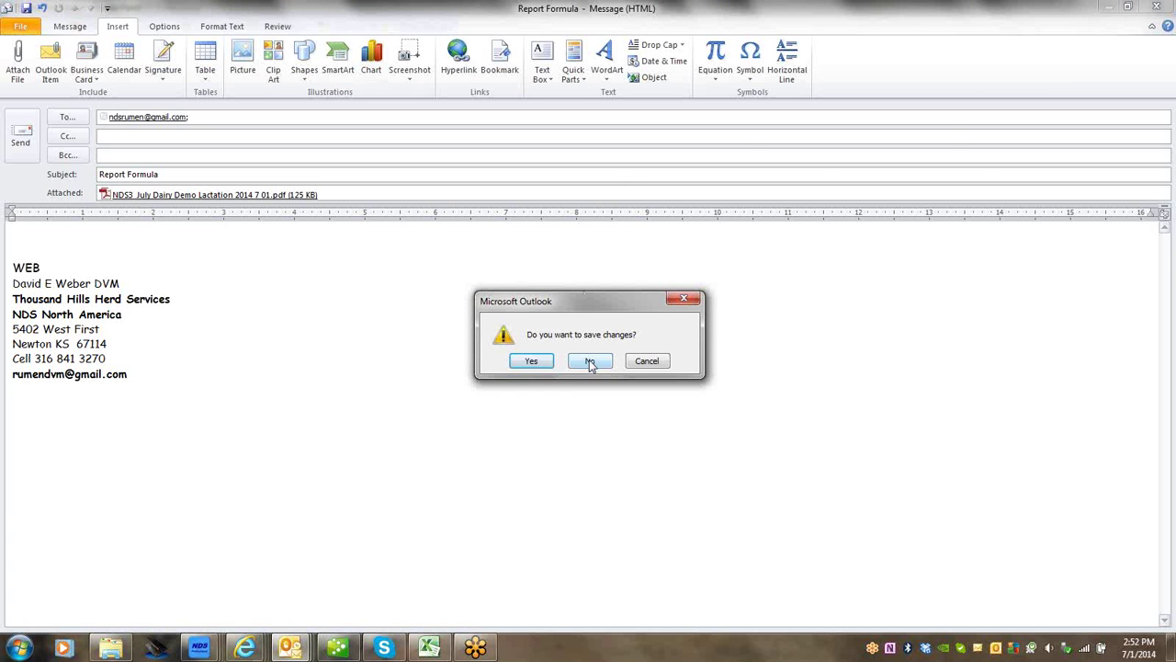
left_click(590, 362)
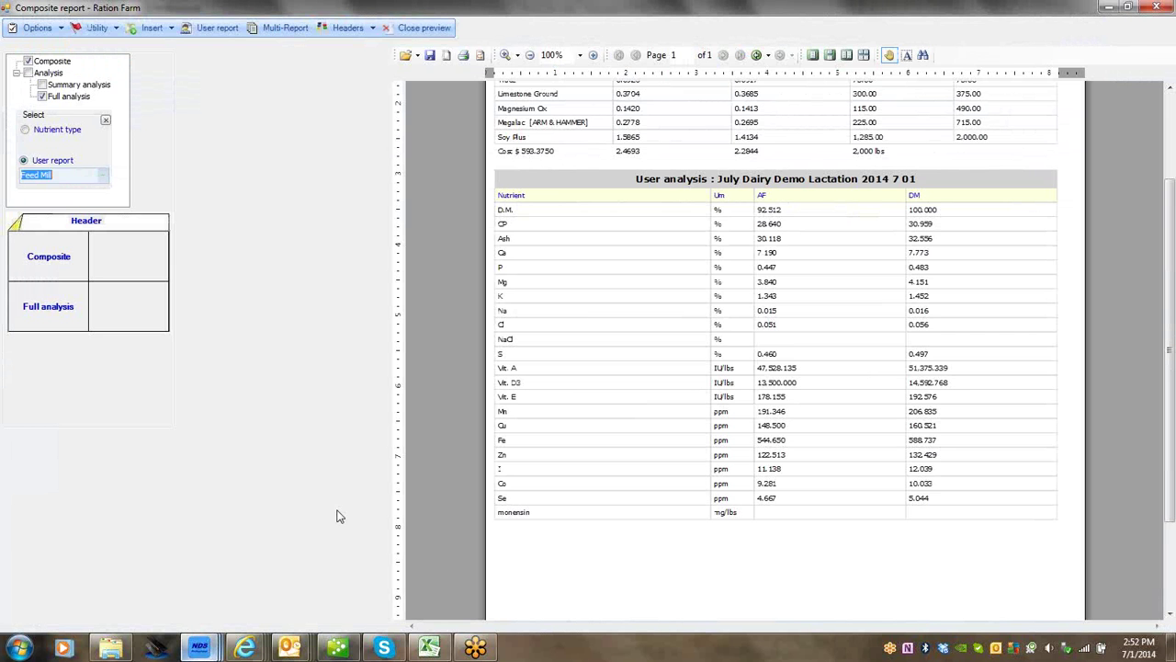
left_click(1156, 8)
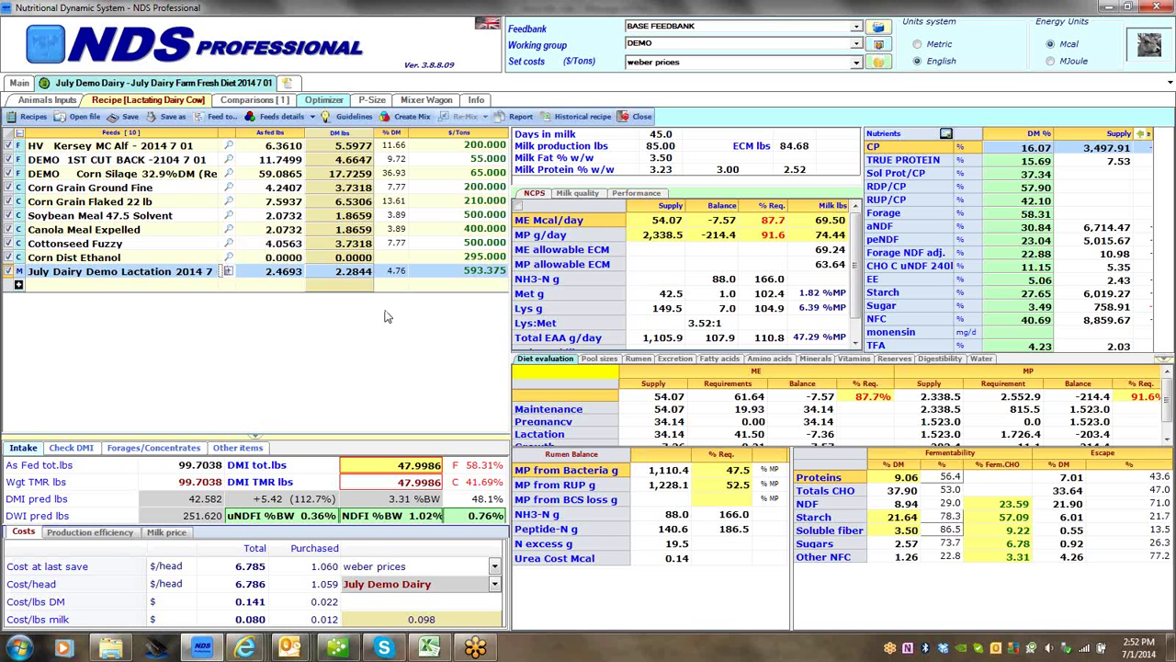
Create the composite mix "July Demo Farm Mix 2014 7 01" from the two corn grains, soybean meal, canola meal, cottonseed and the lactation mix
left_click(413, 118)
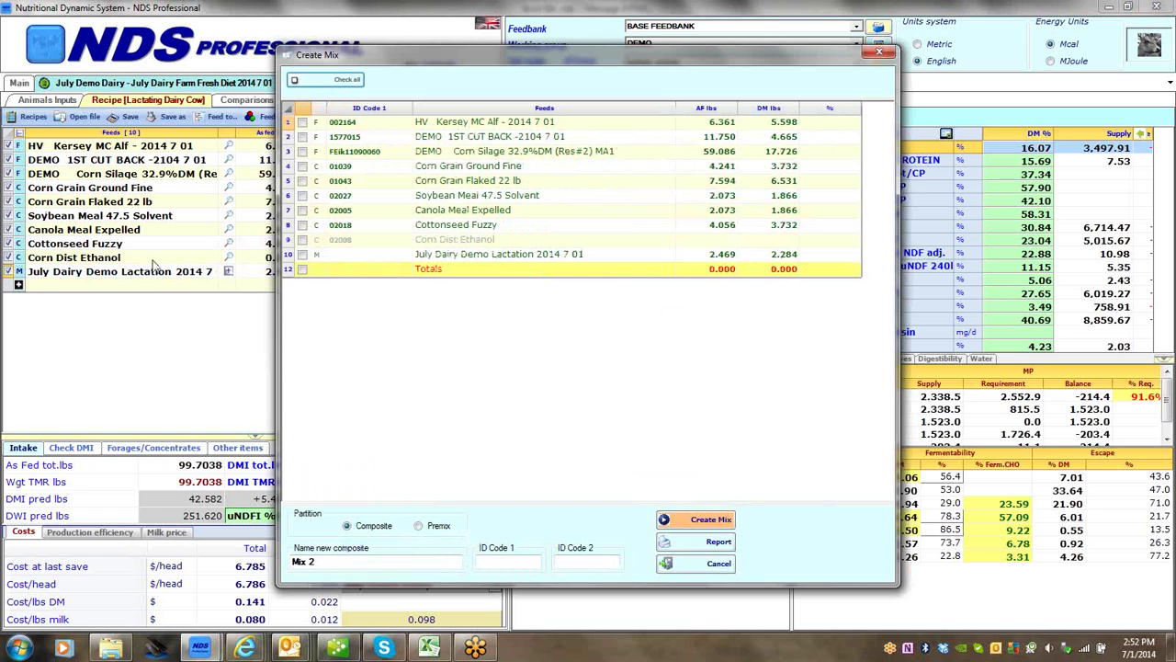
left_click(294, 81)
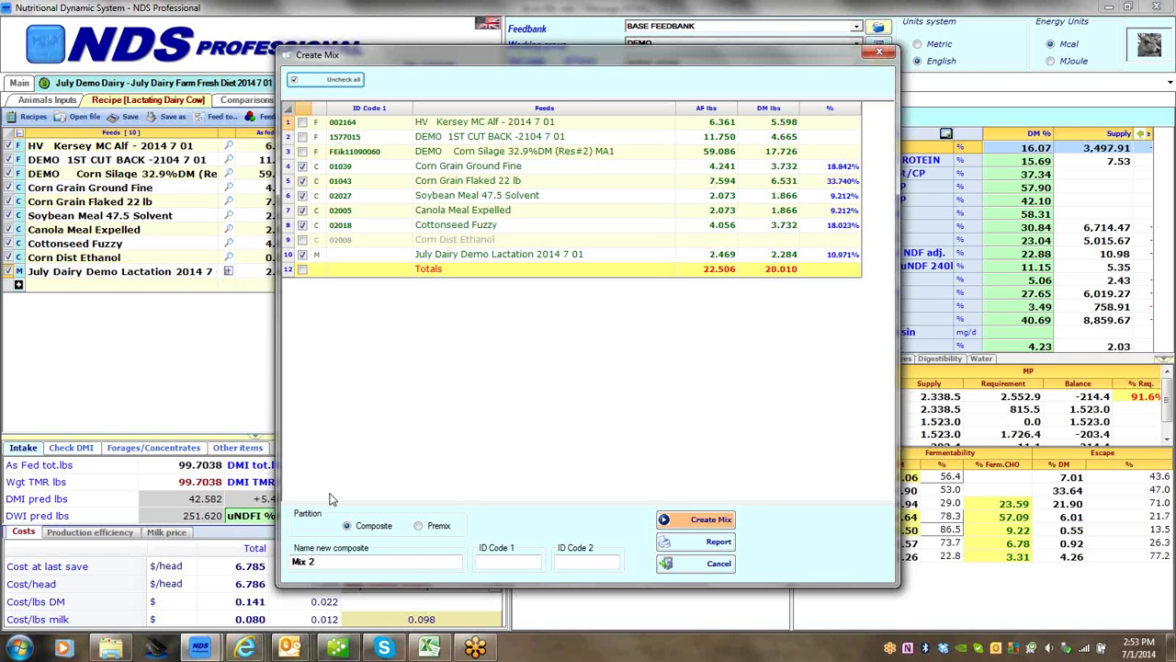
left_click(327, 562)
type("July Demo")
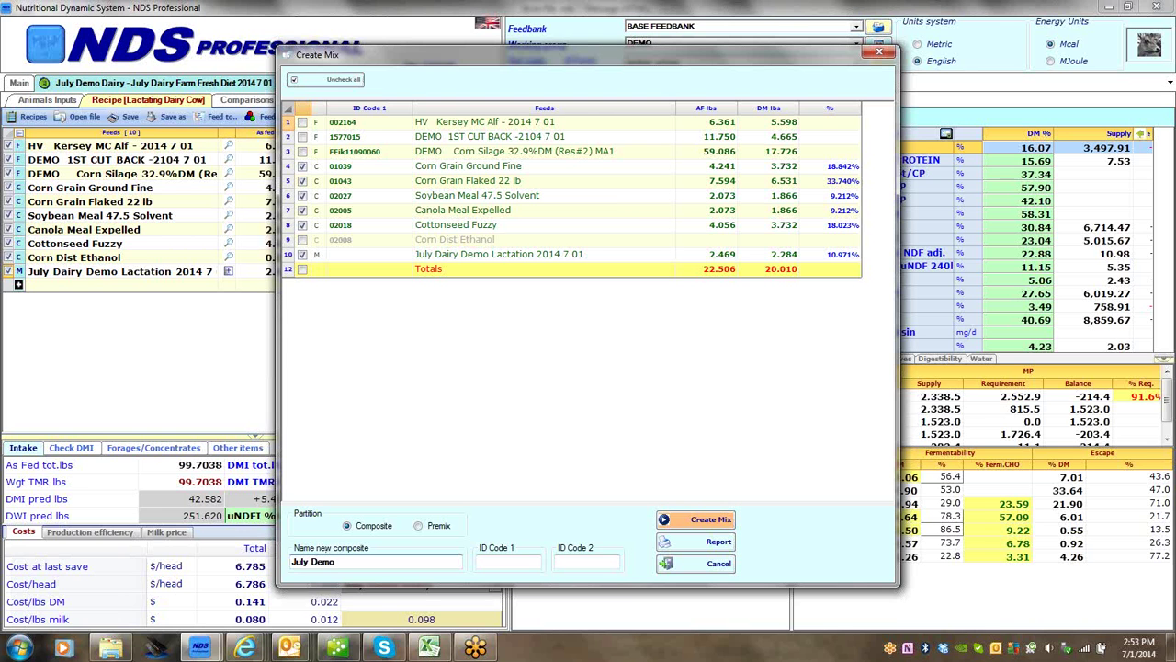
type(" Farm Mix 2014 7 01")
left_click(700, 522)
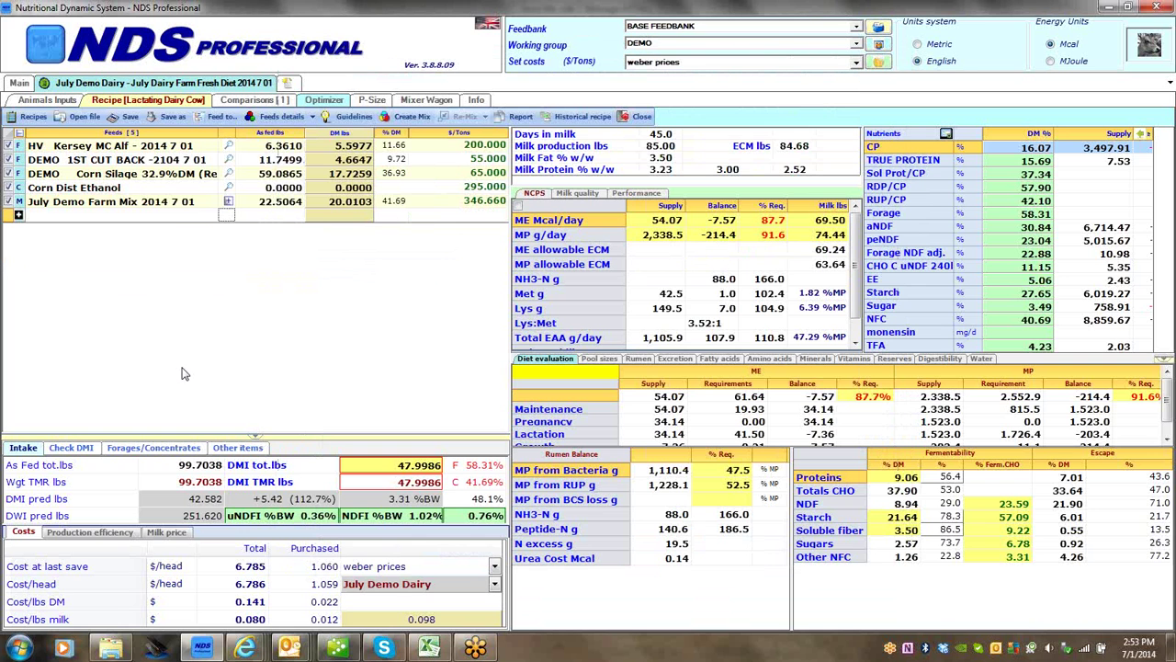
Show the composition of July Demo Farm Mix 2014 7 01 and set its batch size to 12000
left_click(228, 203)
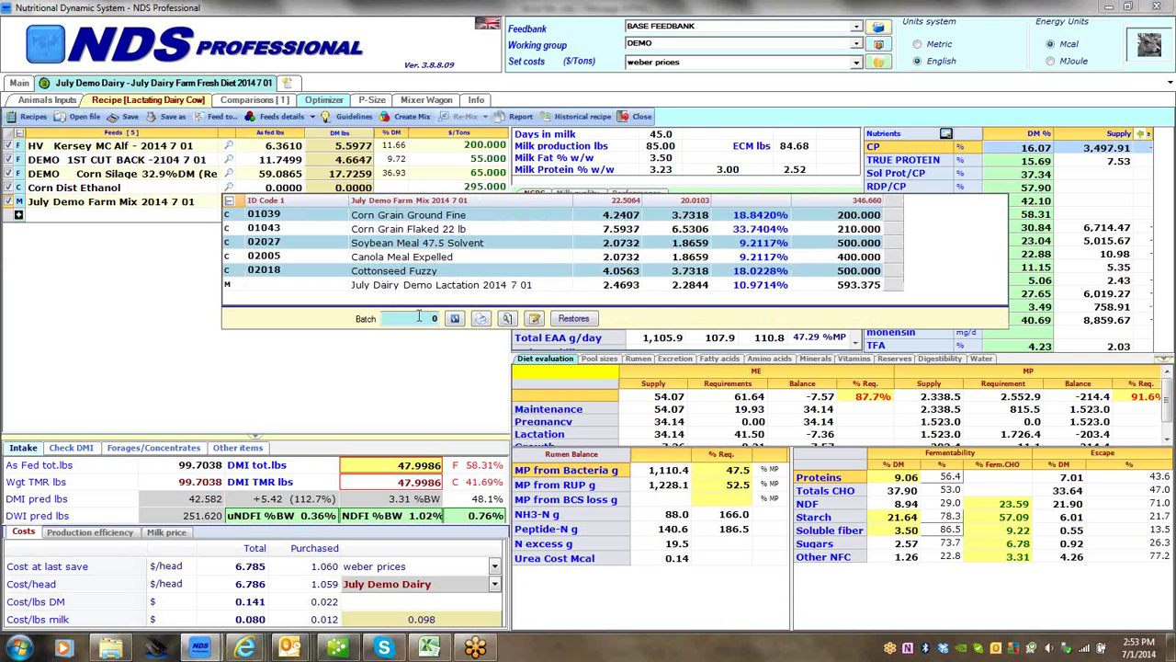
left_click(418, 318)
type("120000")
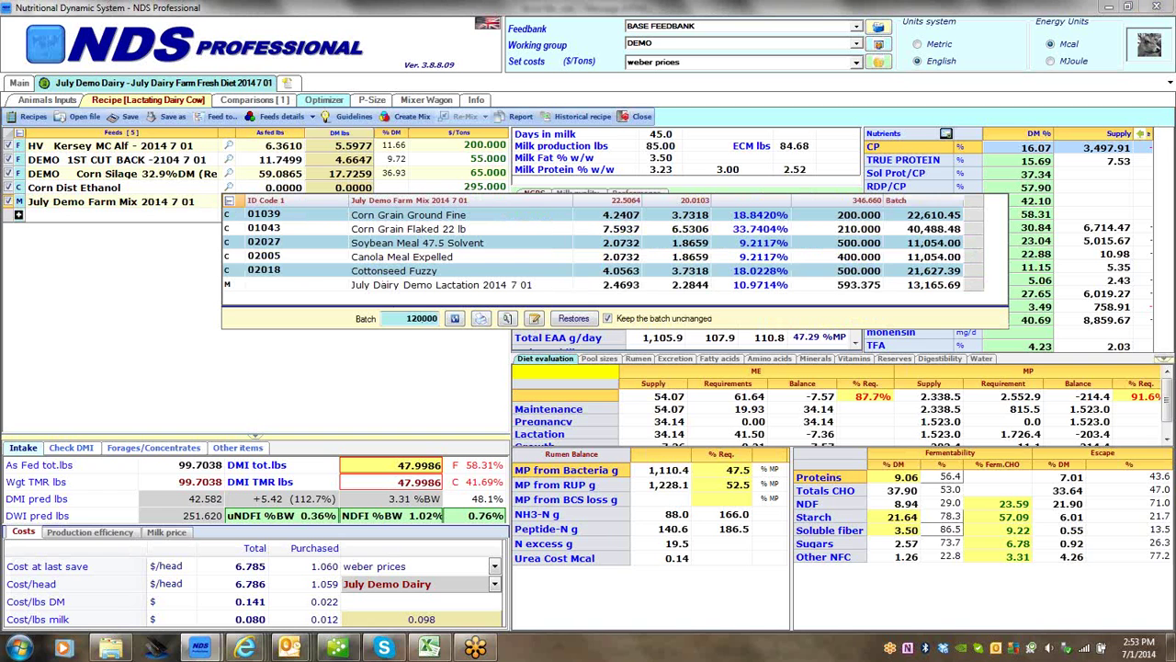
key("BackSpace")
key("BackSpace")
key("BackSpace")
key("BackSpace")
key("BackSpace")
key("BackSpace")
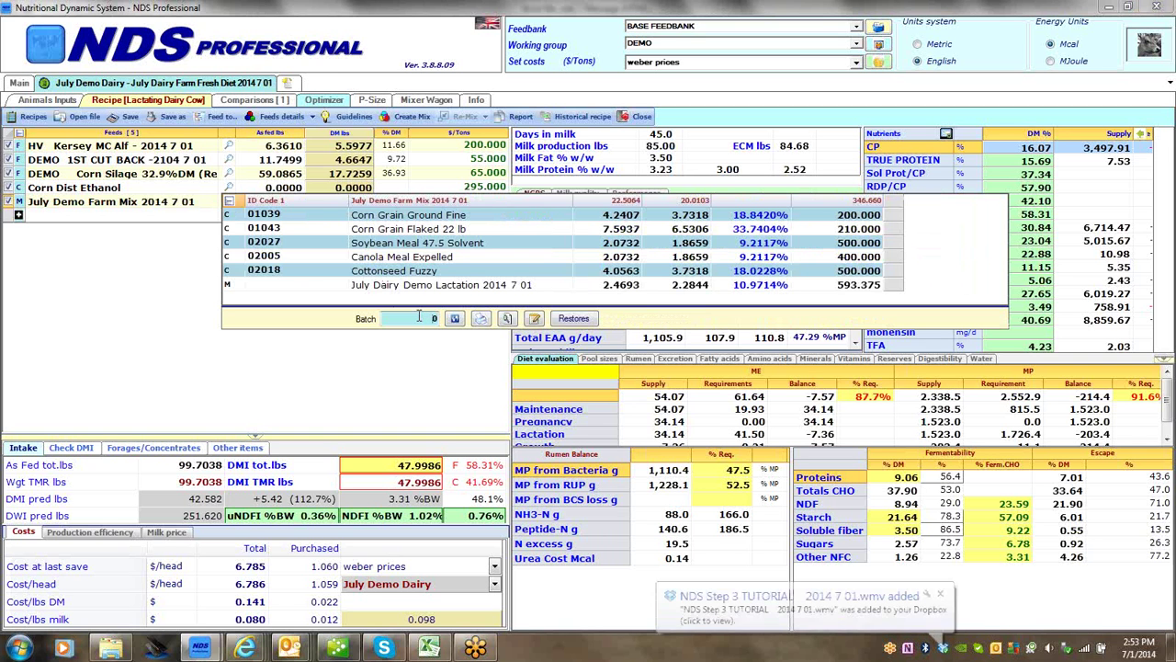
type("12000")
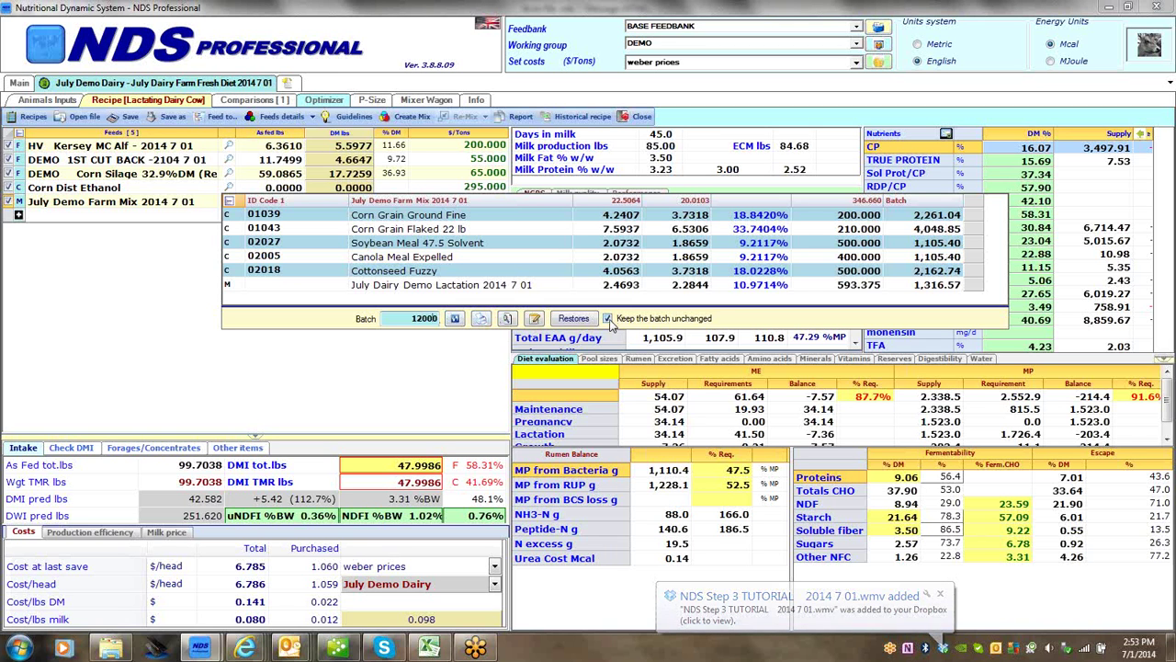
Set the batch weight of Corn Grain Ground Fine to 2250 in the farm mix
left_click(922, 231)
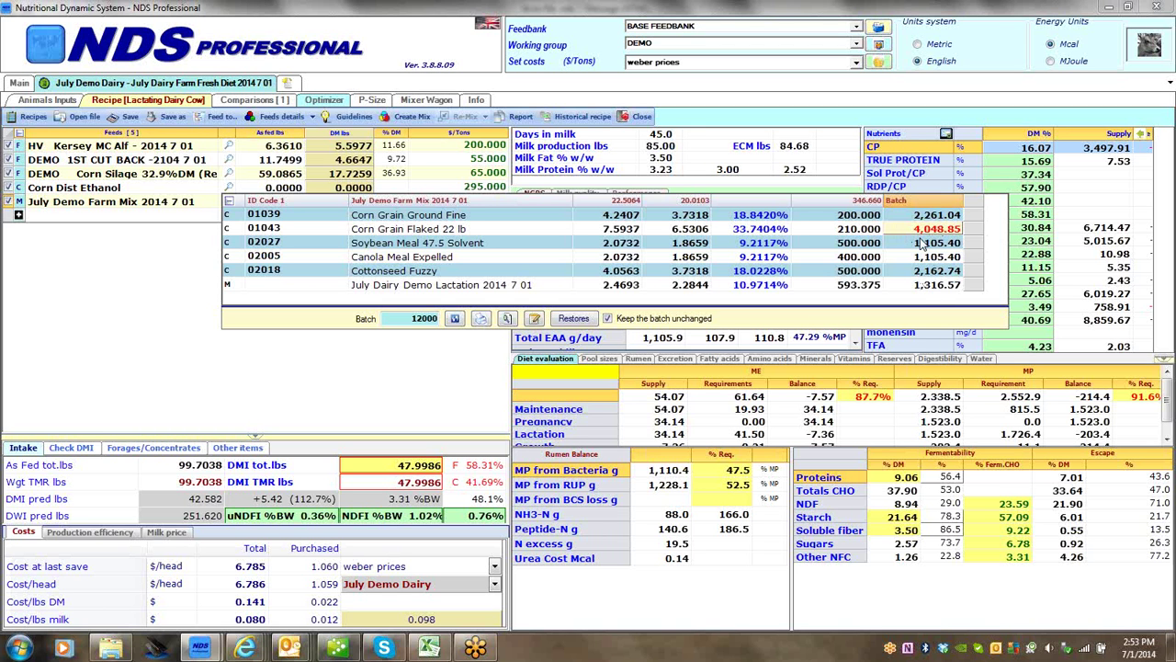
left_click(924, 220)
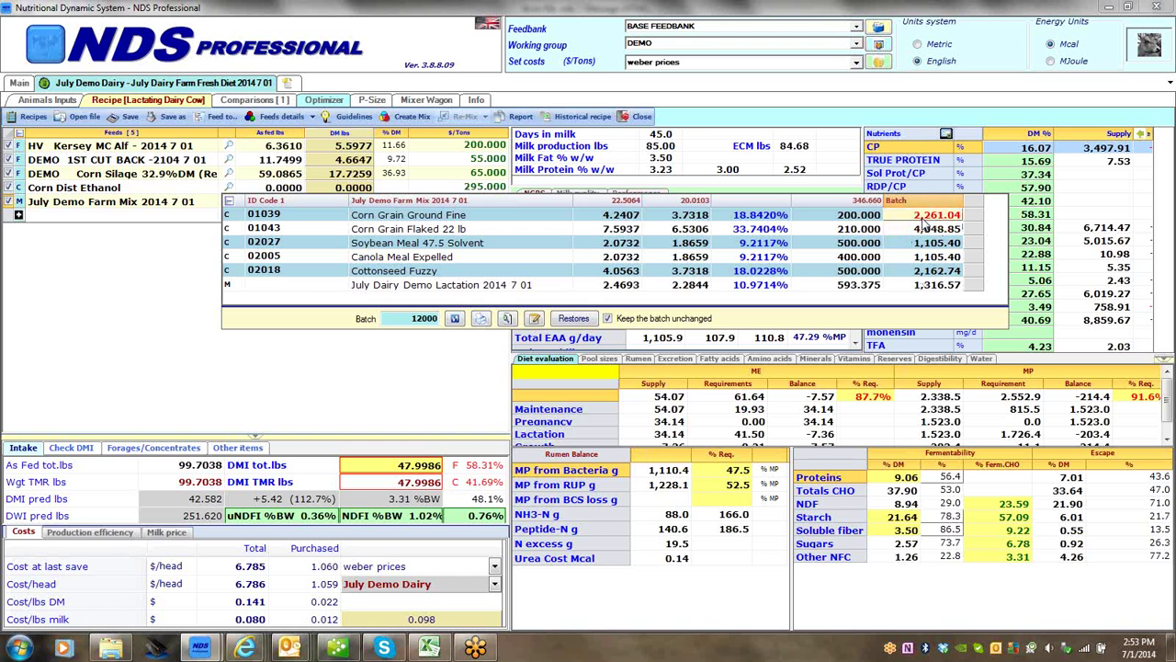
type("2250")
key("Return")
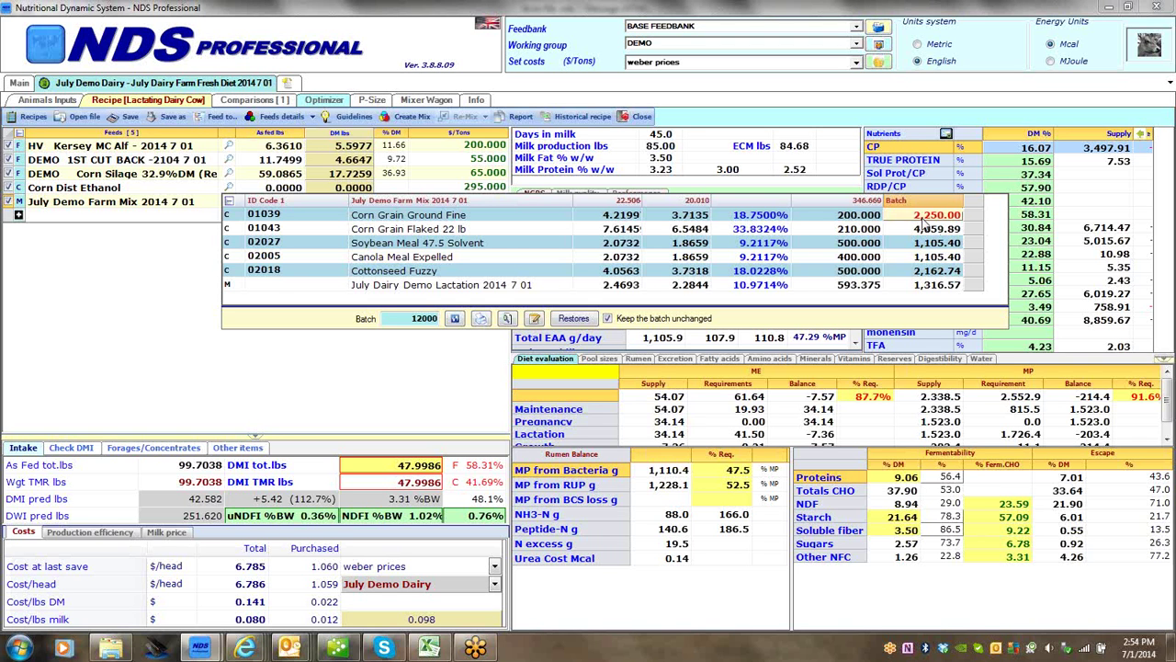
Set the batch weights of Soybean Meal 47.5 Solvent and Canola Meal Expelled to 1100 each
key("Down")
key("Down")
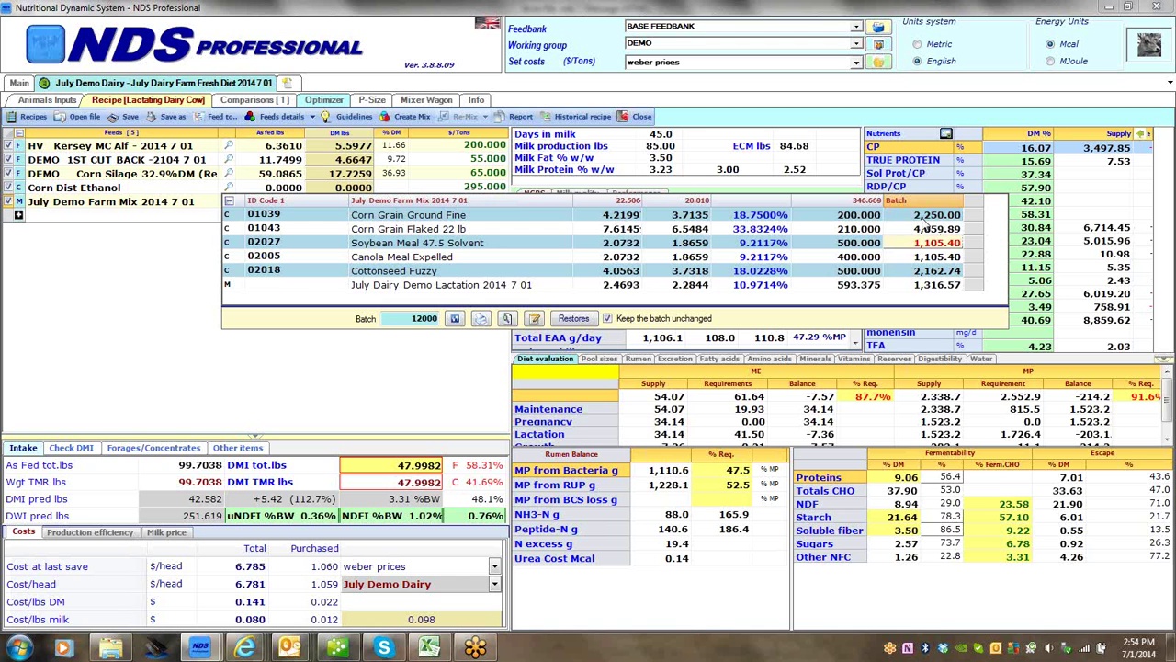
type("1")
key("Return")
key("Down")
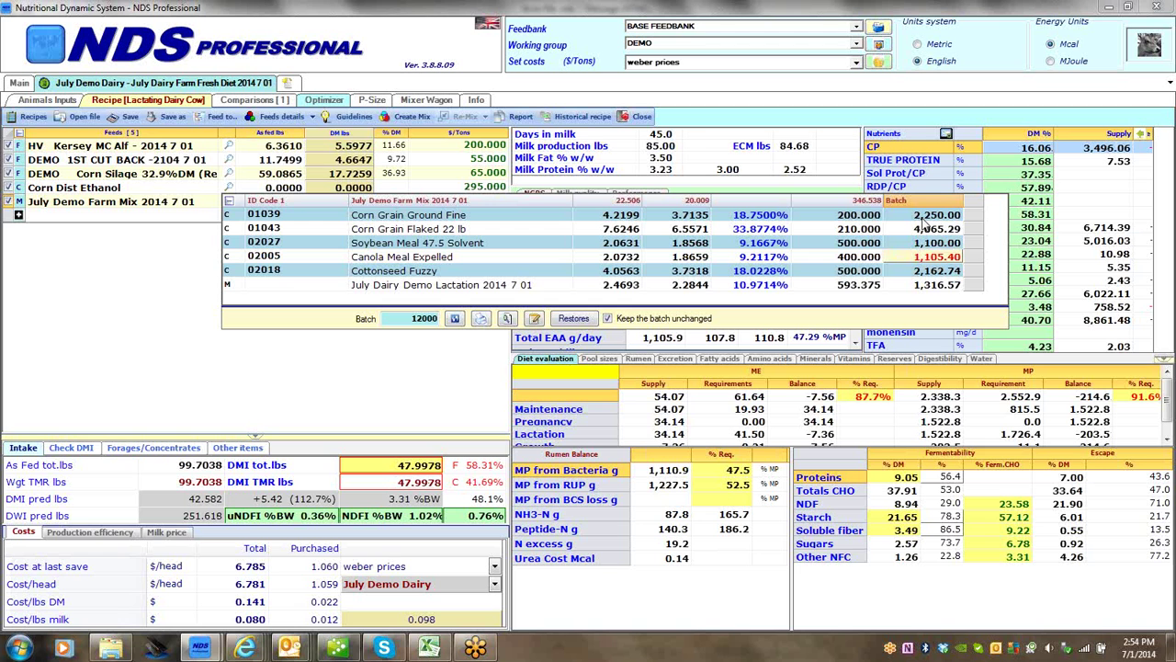
type("1100")
key("Return")
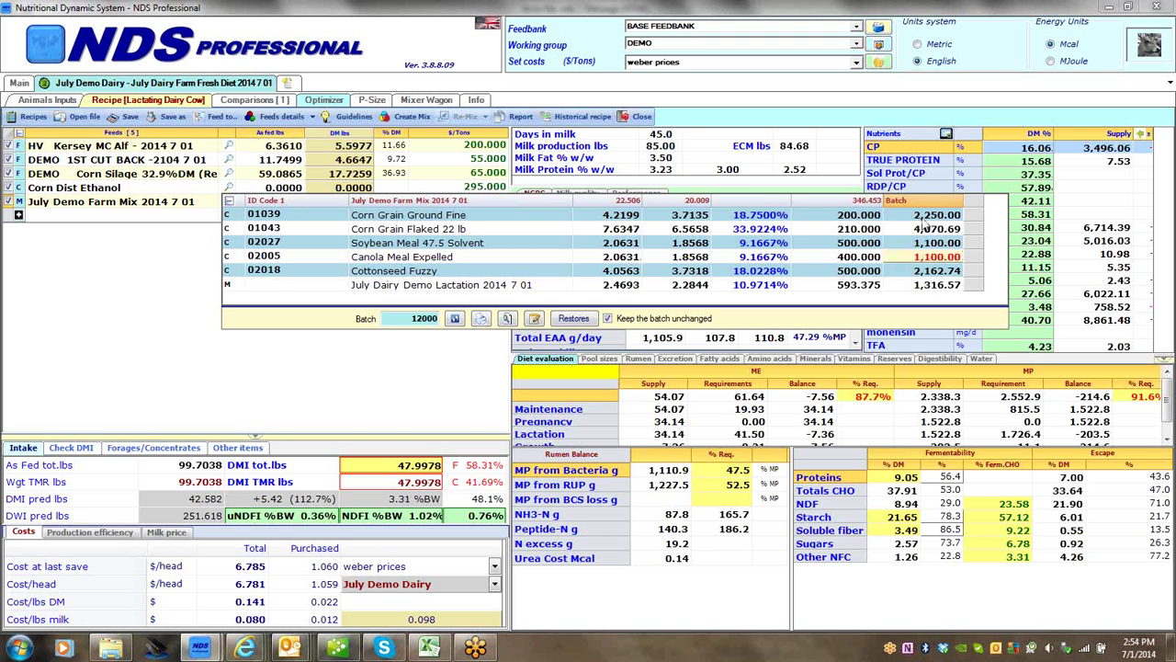
Set the batch weights of Cottonseed Fuzzy to 2150 and July Dairy Demo Lactation 2014 7 01 to 1315
key("Down")
type("2150")
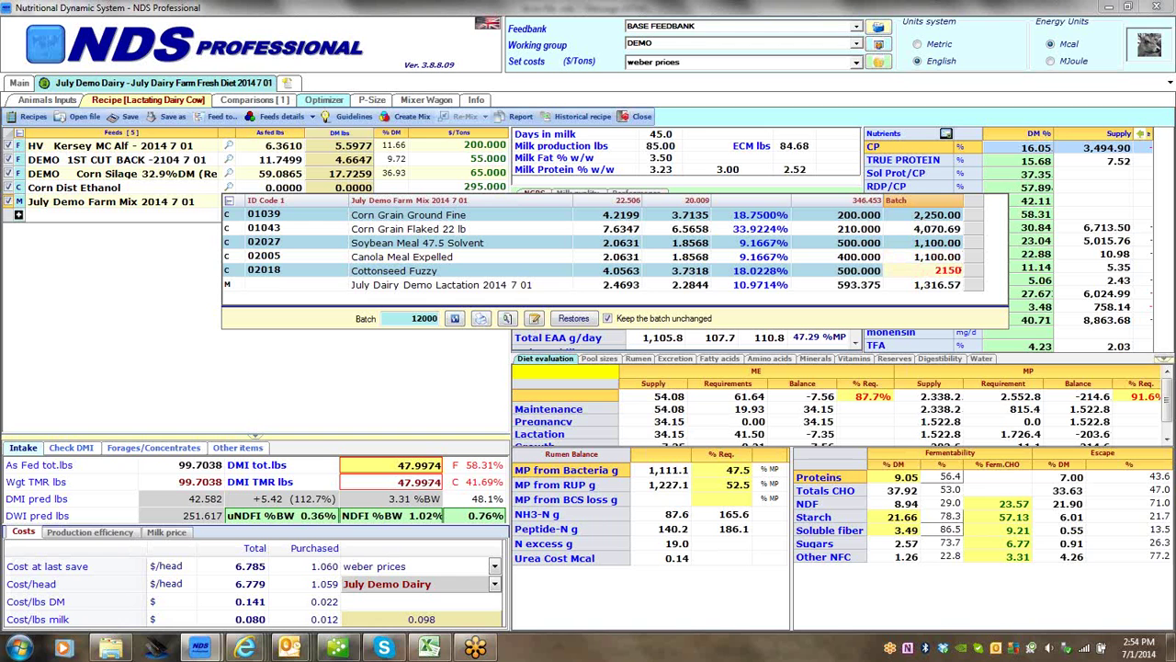
key("Return")
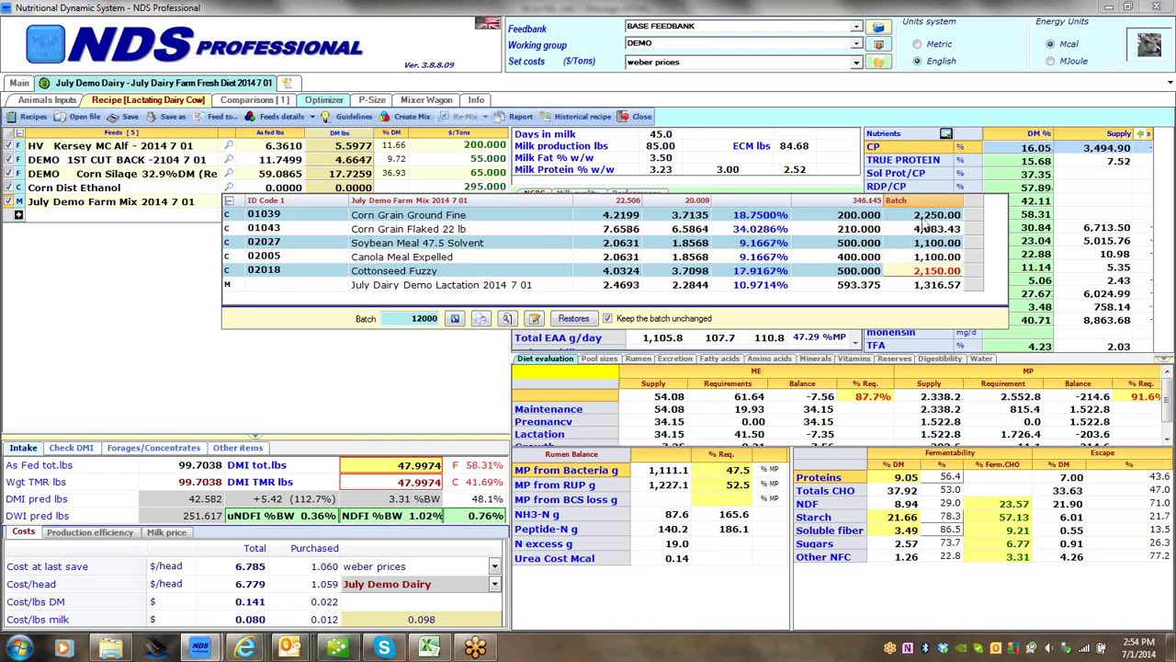
key("Down")
type("1315")
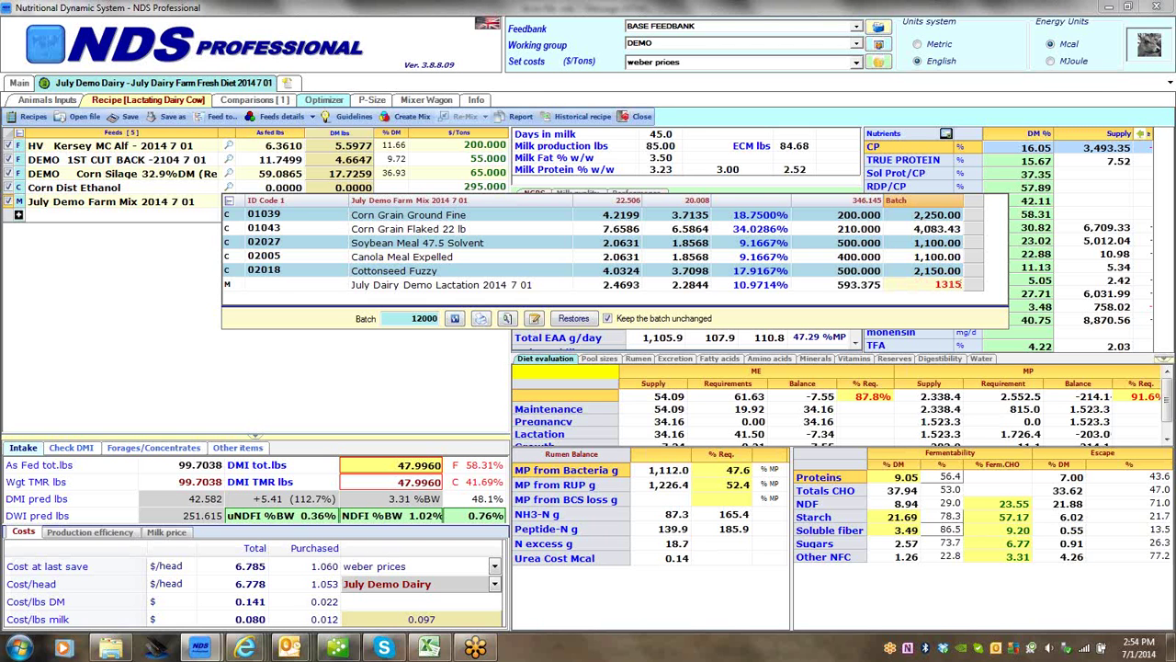
key("Return")
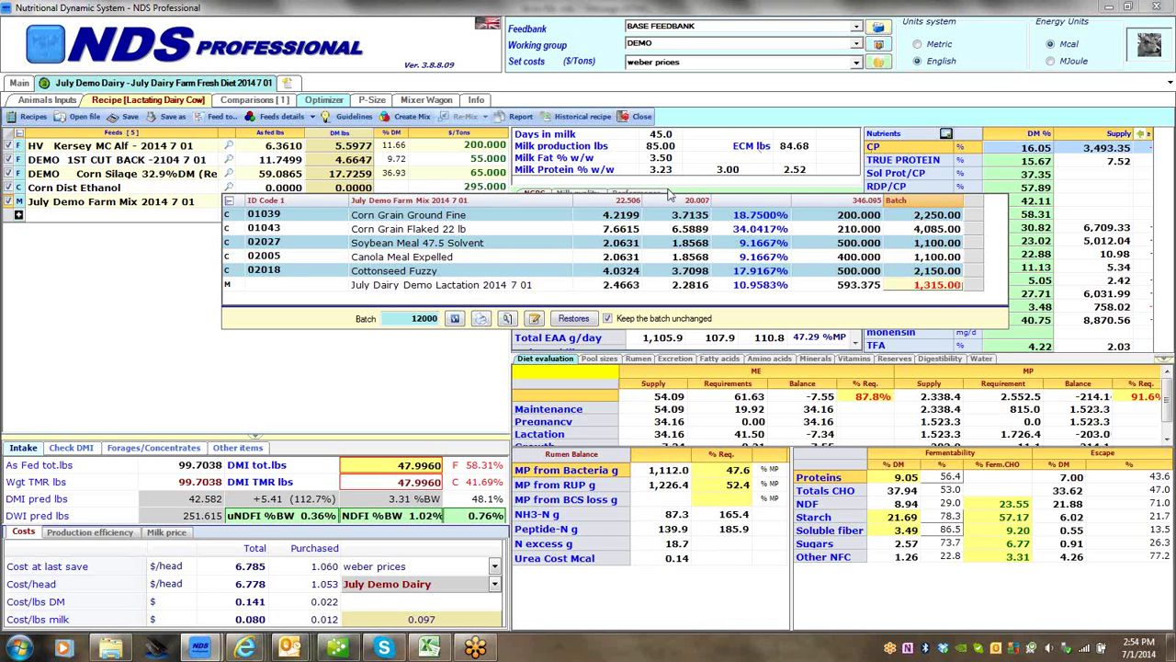
key("Up")
Preview the farm mix's composite report, then close it and collapse the mix details
left_click(481, 318)
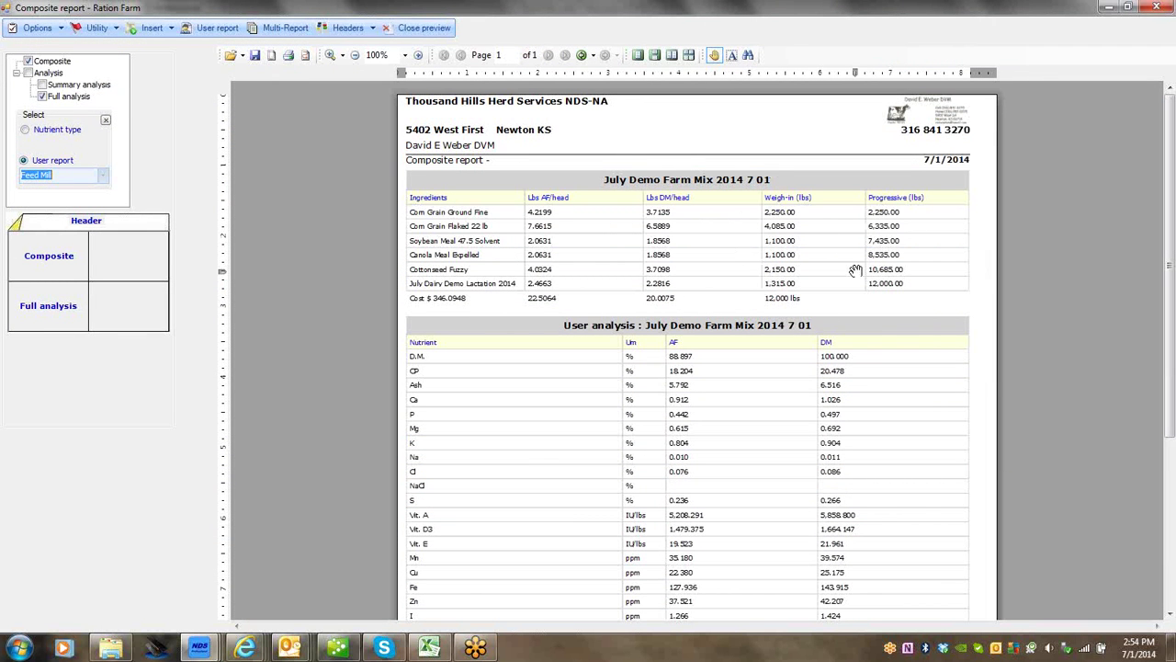
left_click(1158, 9)
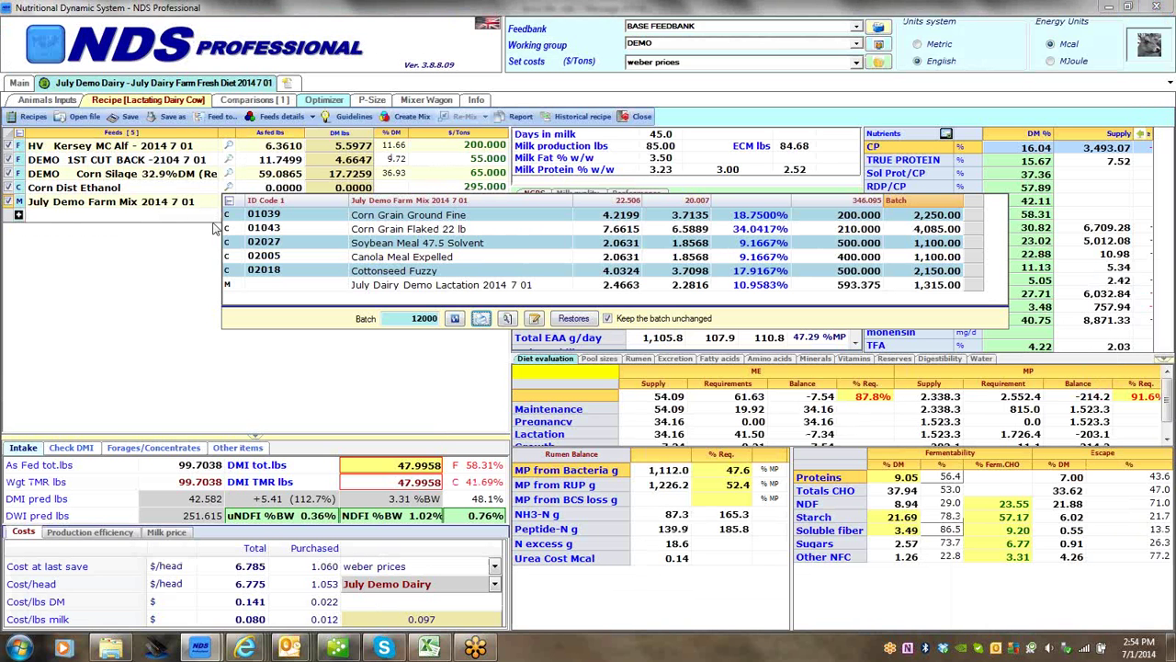
left_click(229, 203)
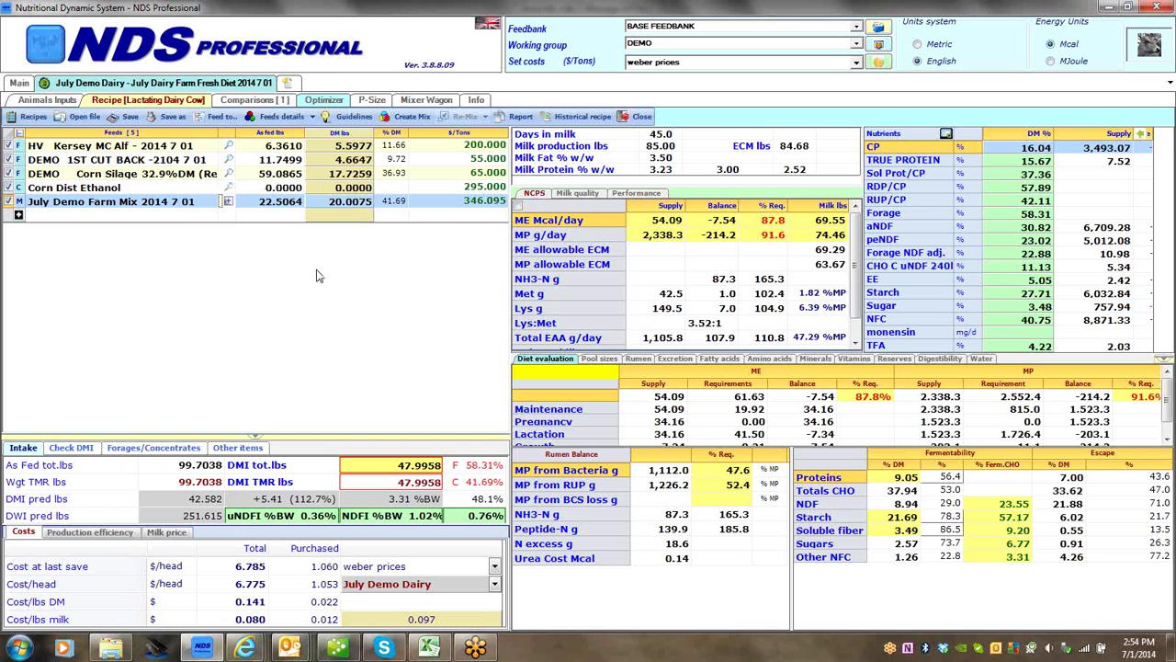
Explode July Demo Farm Mix 2014 7 01 and the July Dairy Demo Lactation mix inside it into their individual feeds
left_click(229, 204)
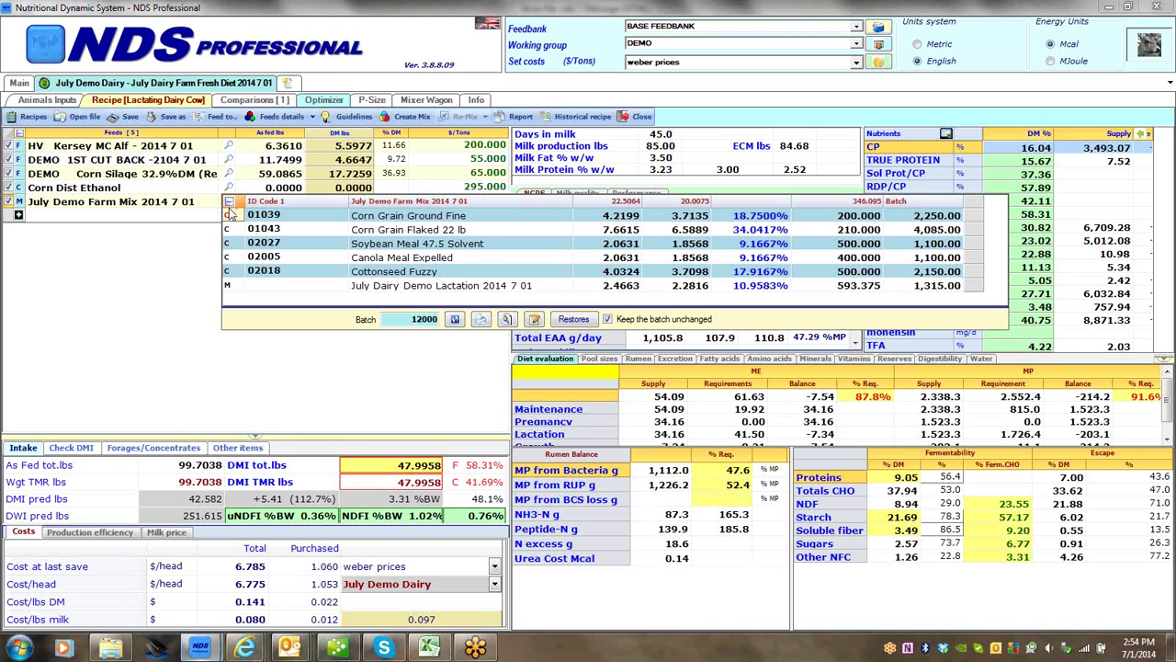
left_click(456, 324)
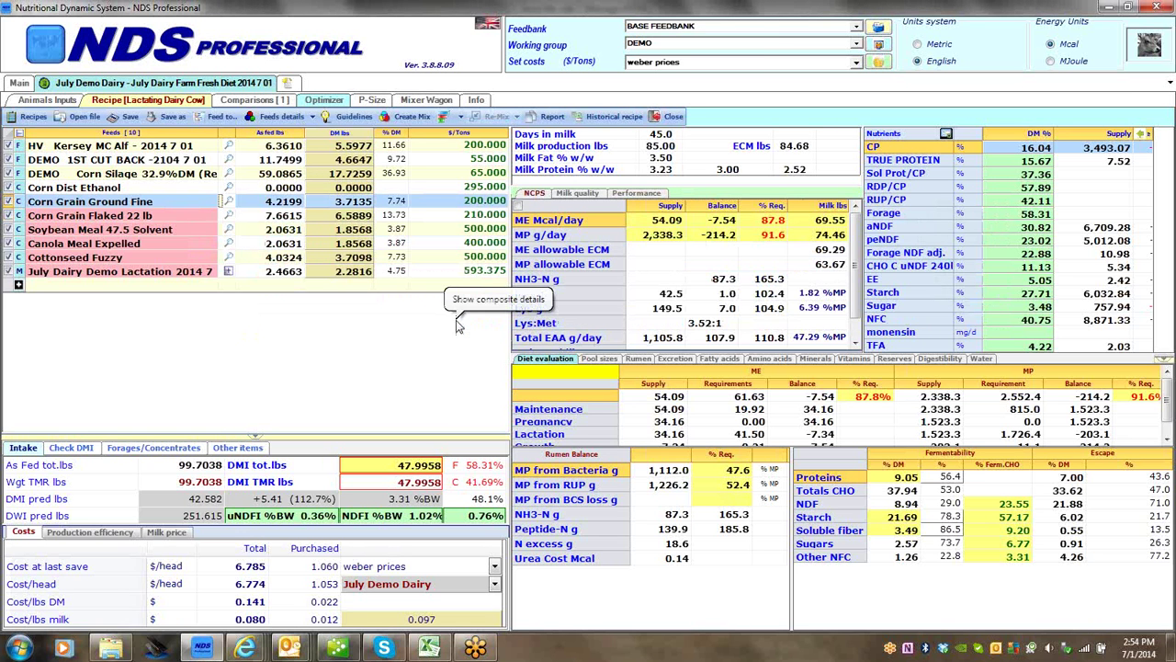
left_click(228, 272)
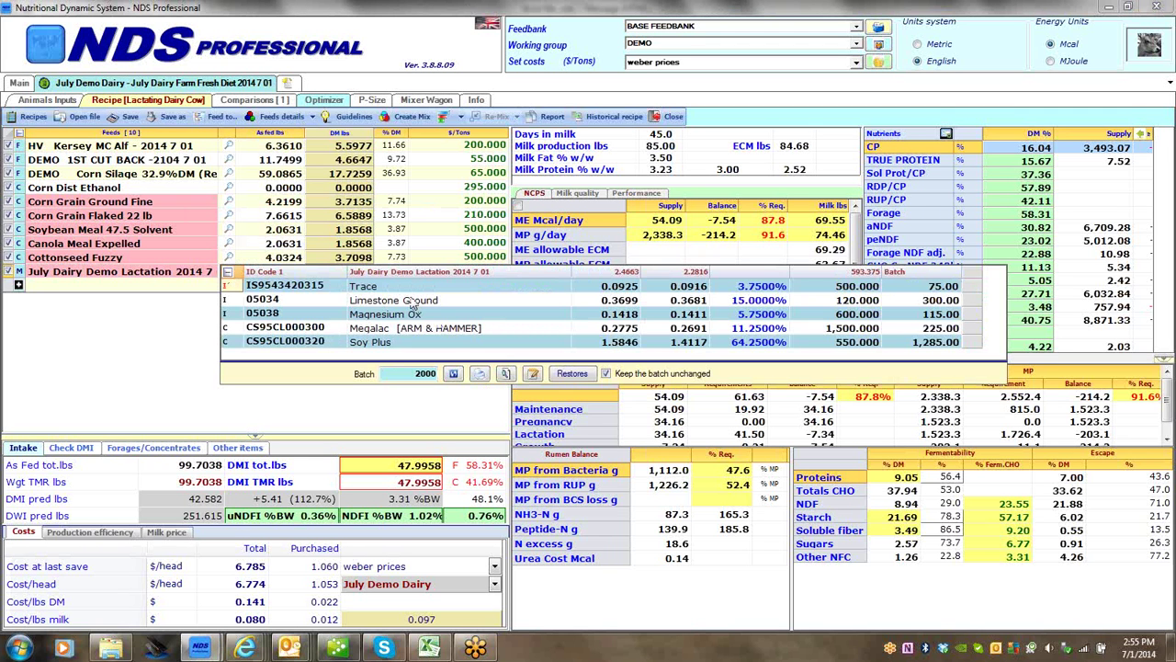
left_click(454, 375)
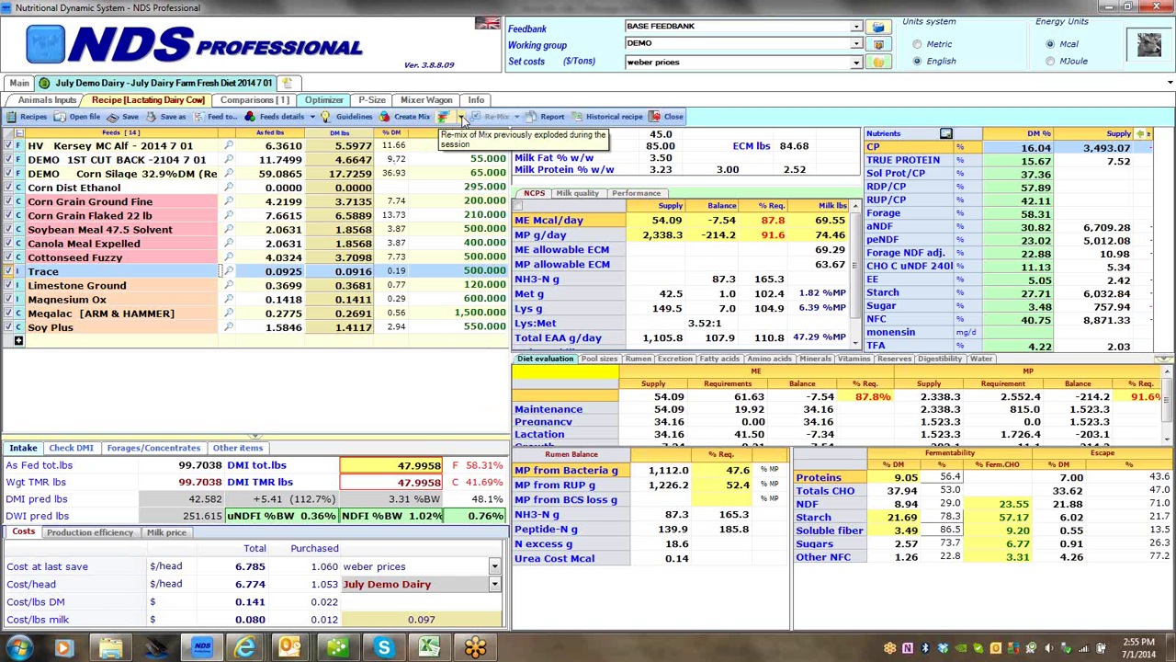
Re-mix the exploded July Dairy Demo Lactation 2014 7 01 feeds first and the July Demo Farm Mix 2014 7 01 feeds second, as composites
left_click(465, 121)
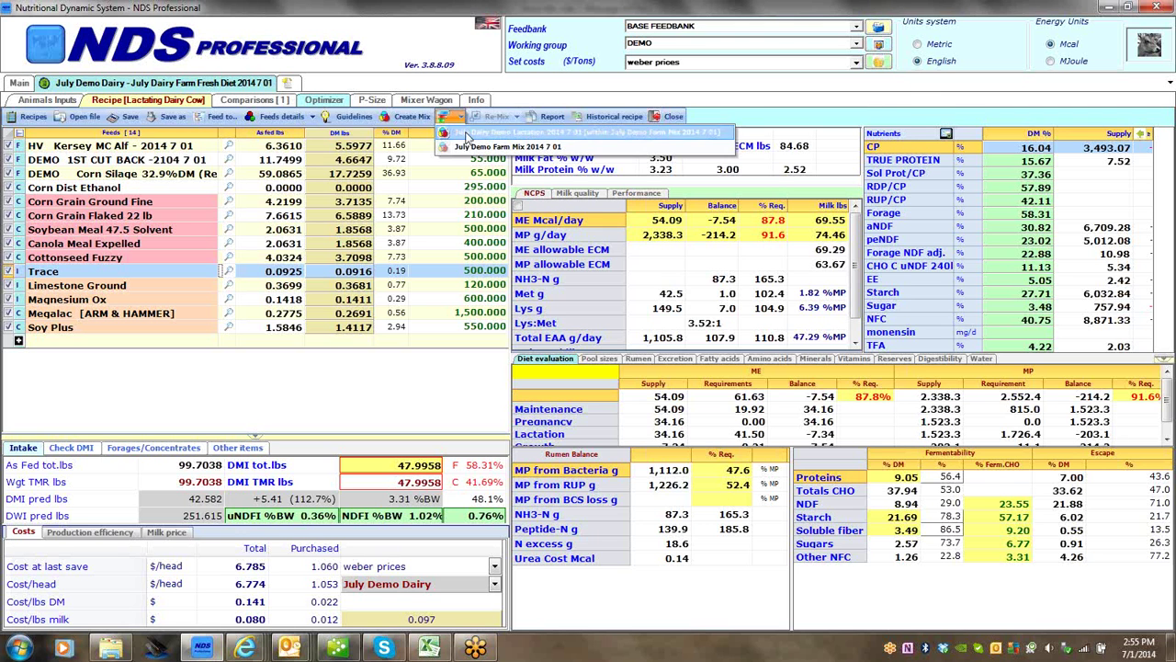
left_click(468, 135)
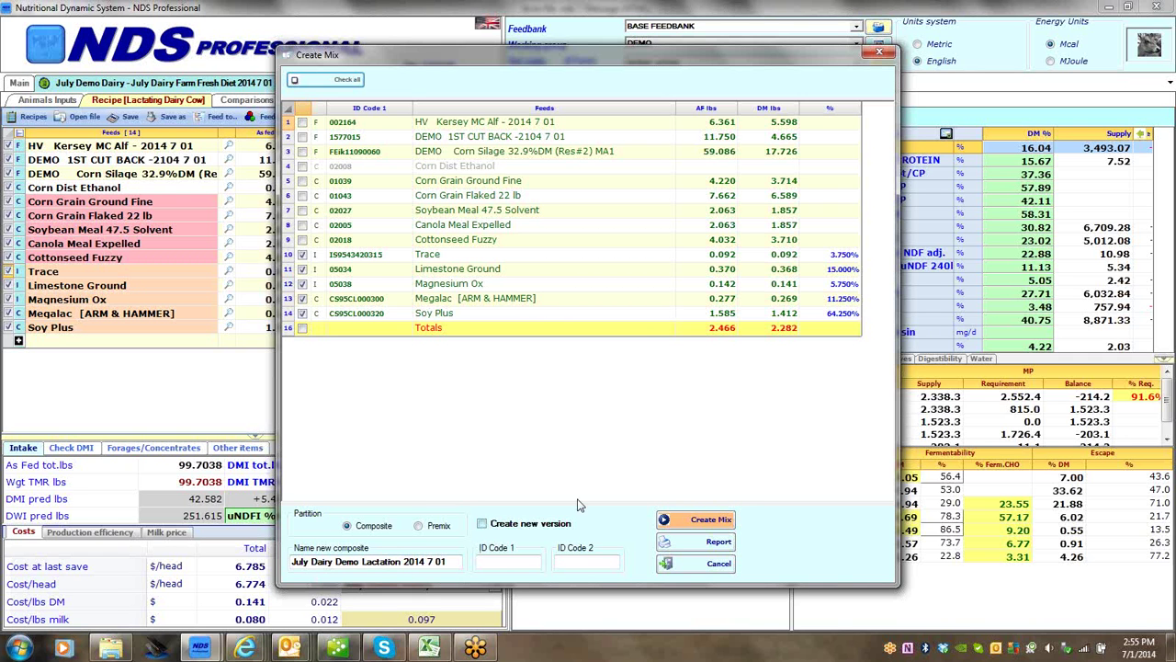
left_click(702, 521)
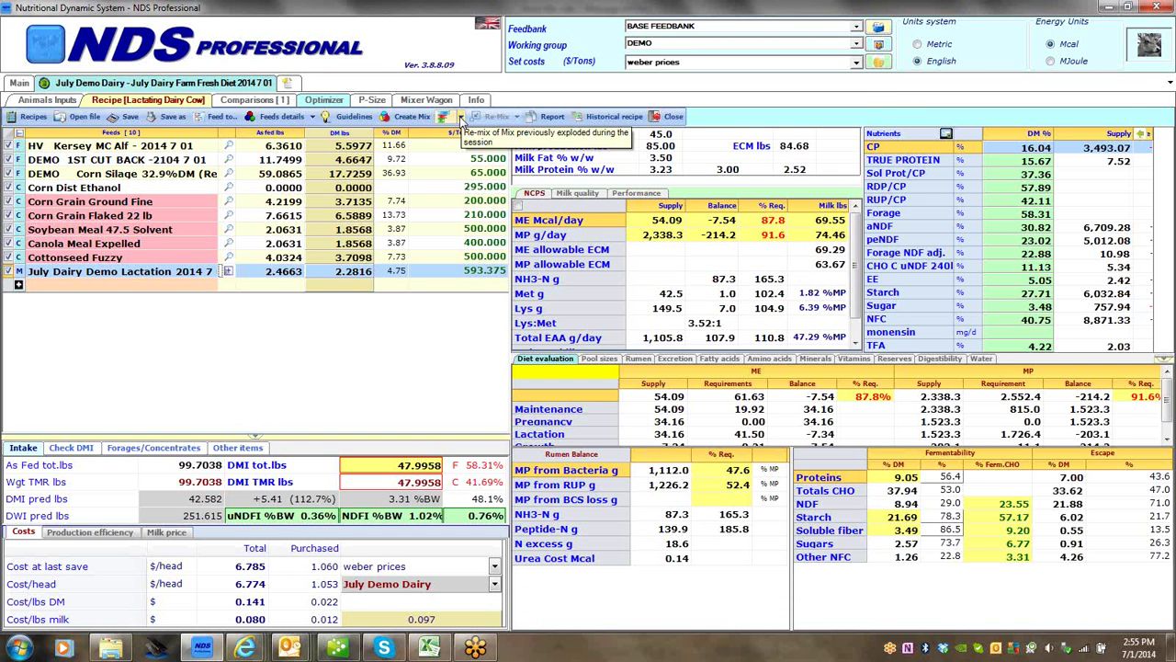
left_click(462, 120)
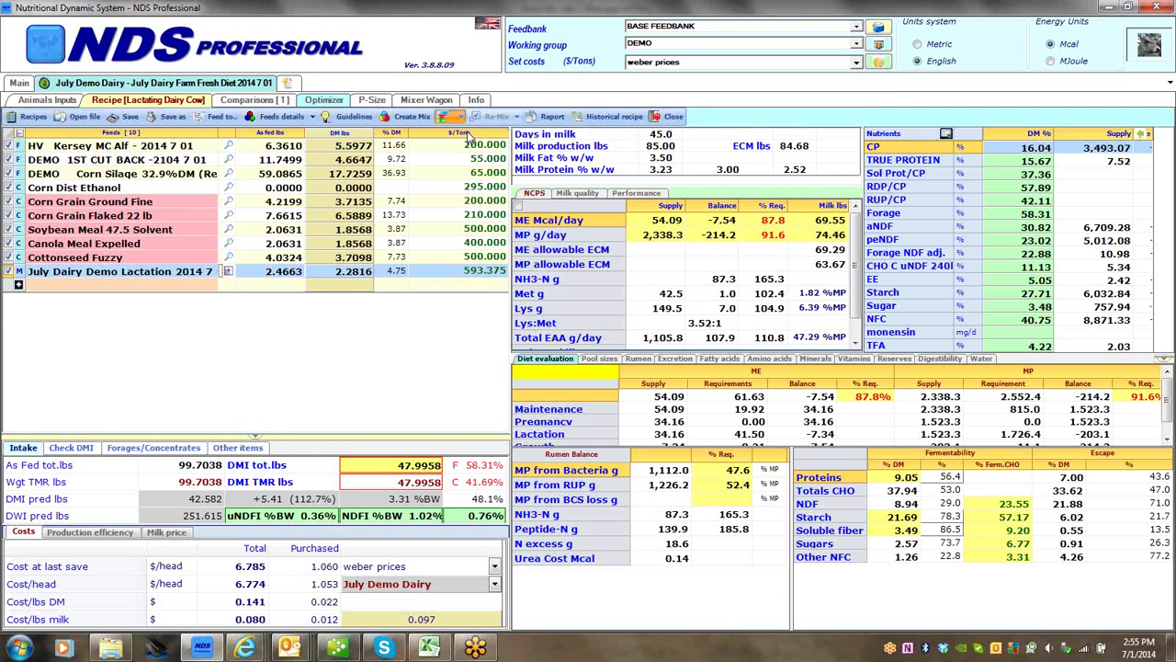
left_click(469, 134)
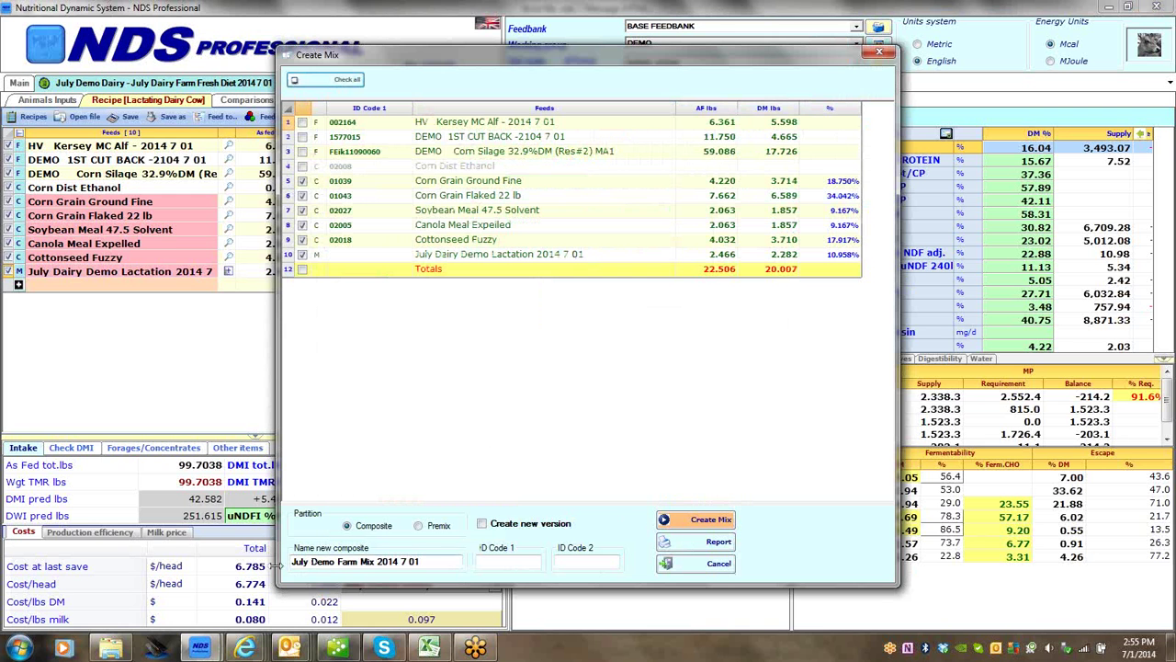
left_click(685, 522)
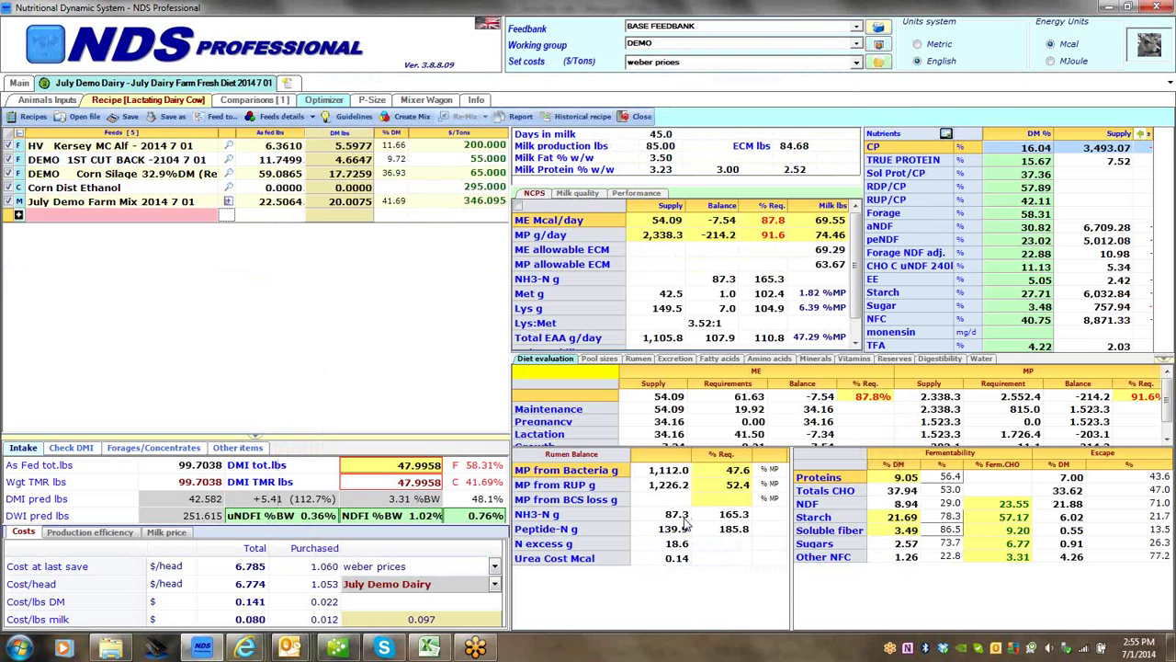
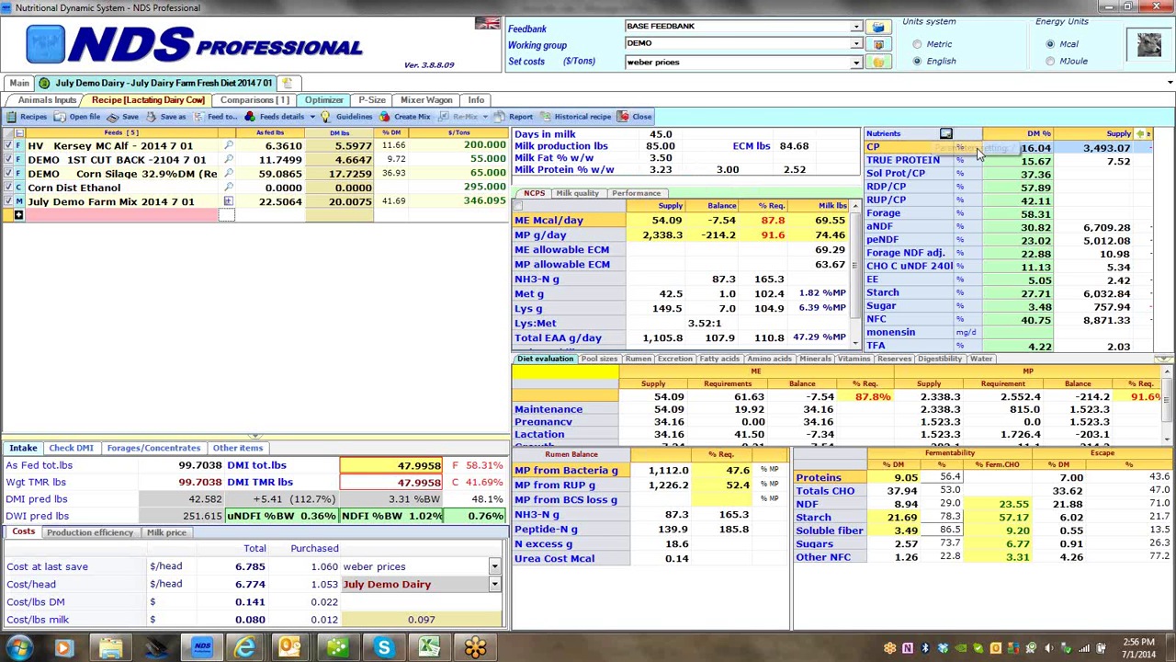
left_click(963, 296)
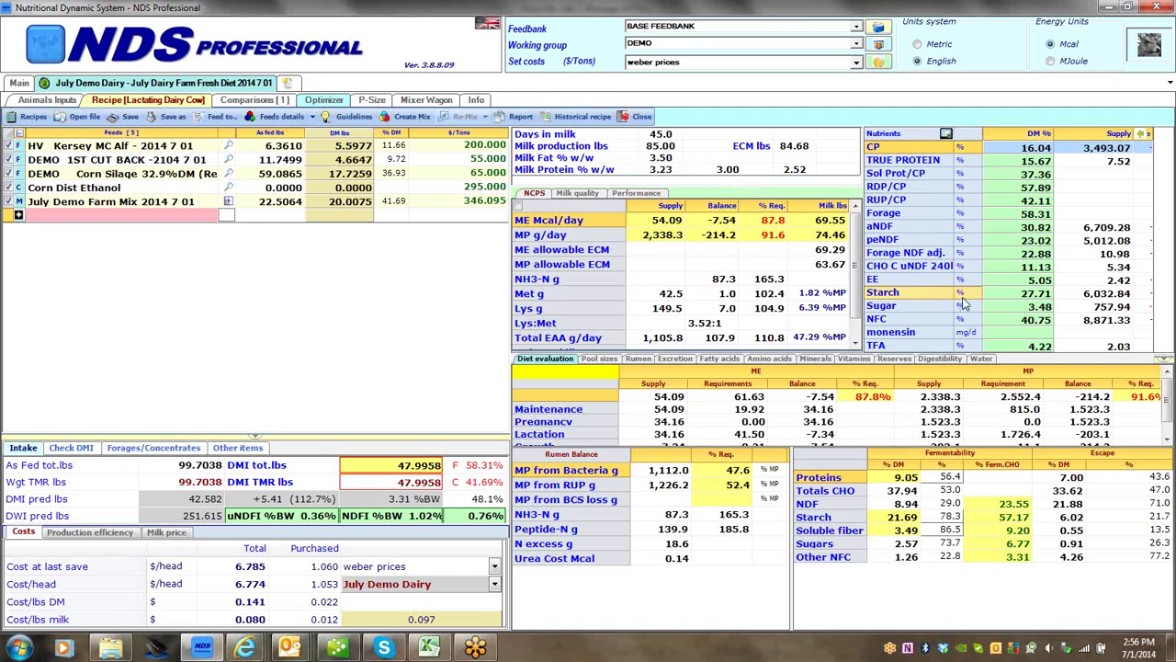
left_click(1080, 279)
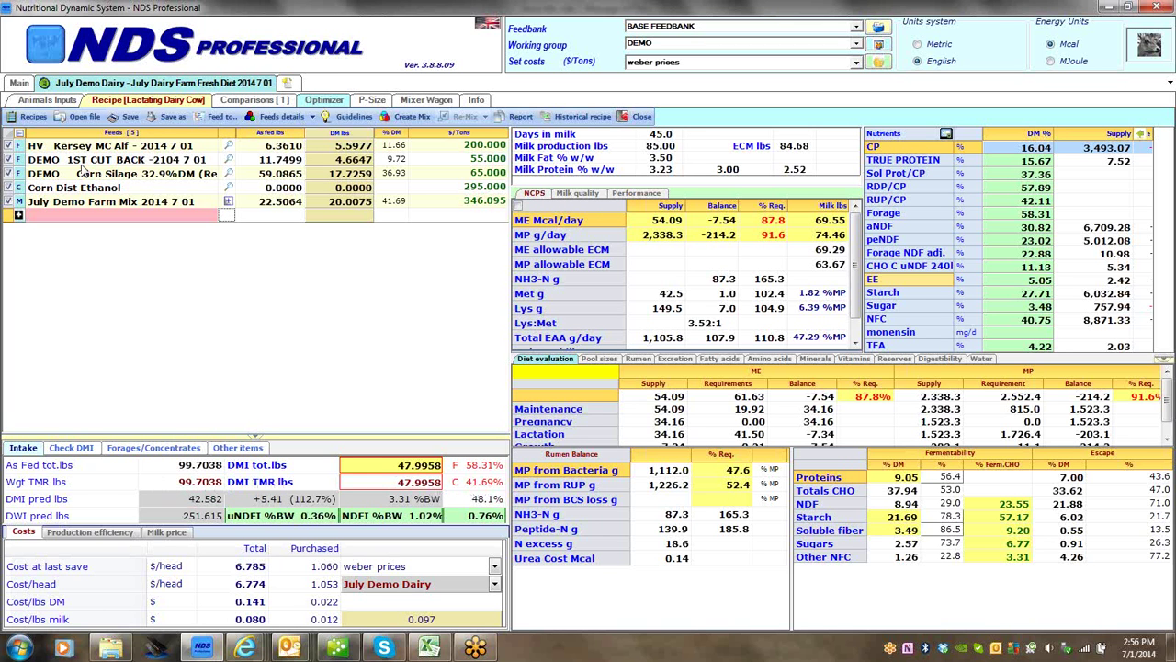
Exclude the HV Kersey MC Alf - 2014 7 01 feed from the TMR weight
left_click(11, 147)
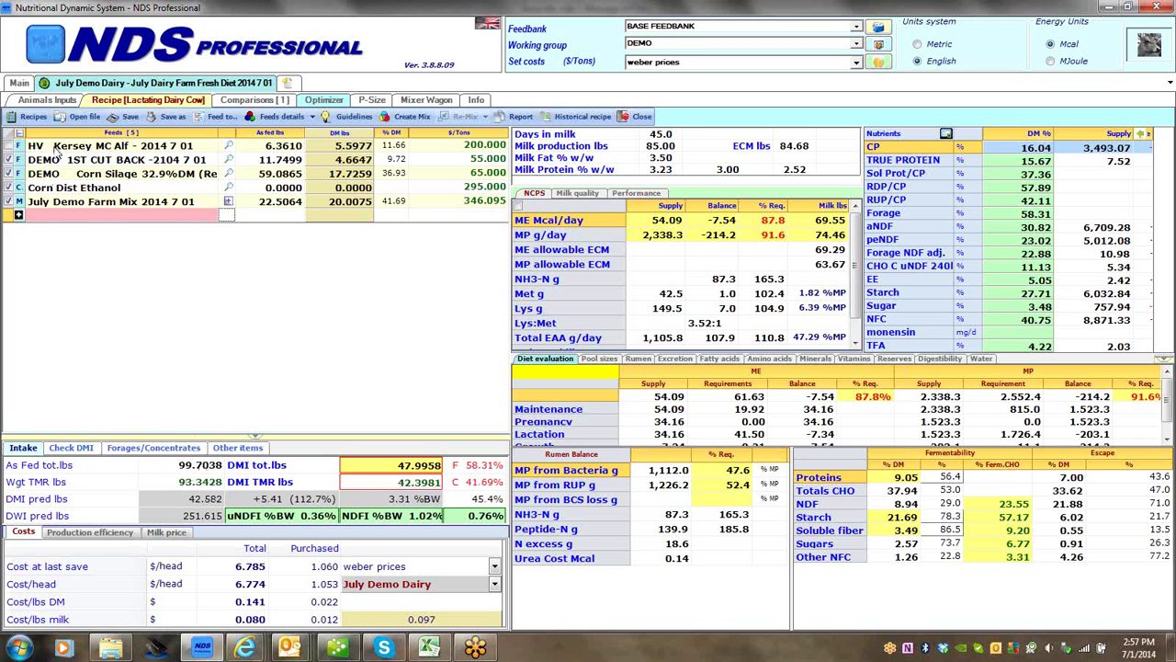
Include the HV Kersey MC Alf - 2014 7 01 feed in the TMR weight again
left_click(8, 147)
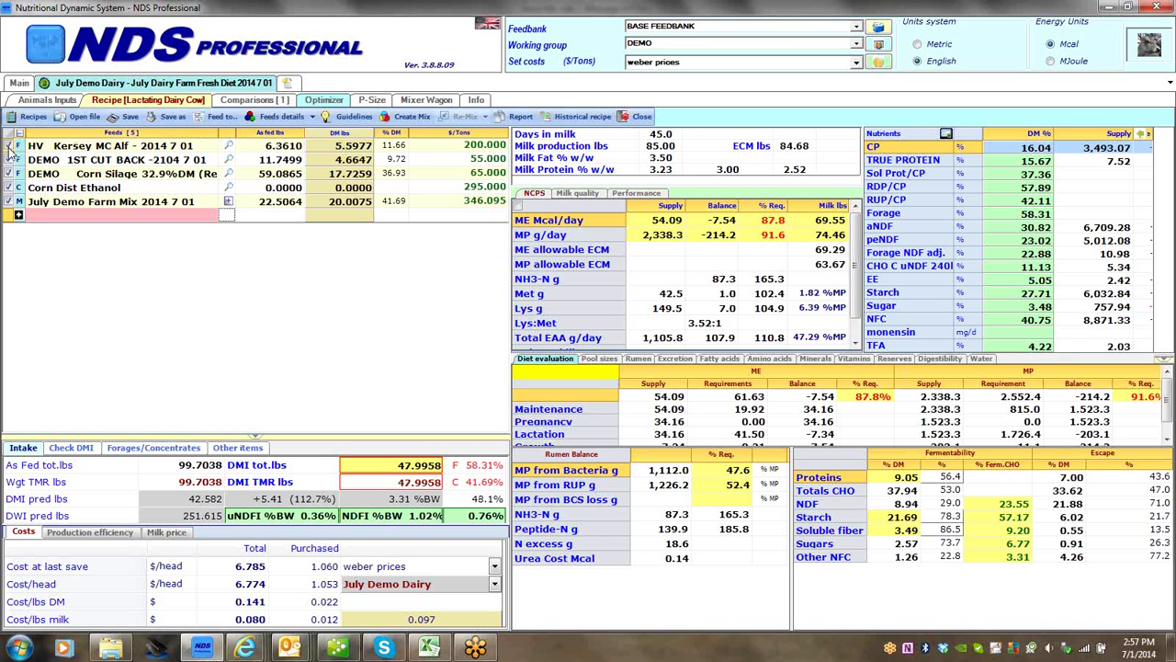
Set up the mixer wagon by head with 300 animals, increment 4, 18 increments and 2 feedings, and preview its feeding sheet
left_click(427, 101)
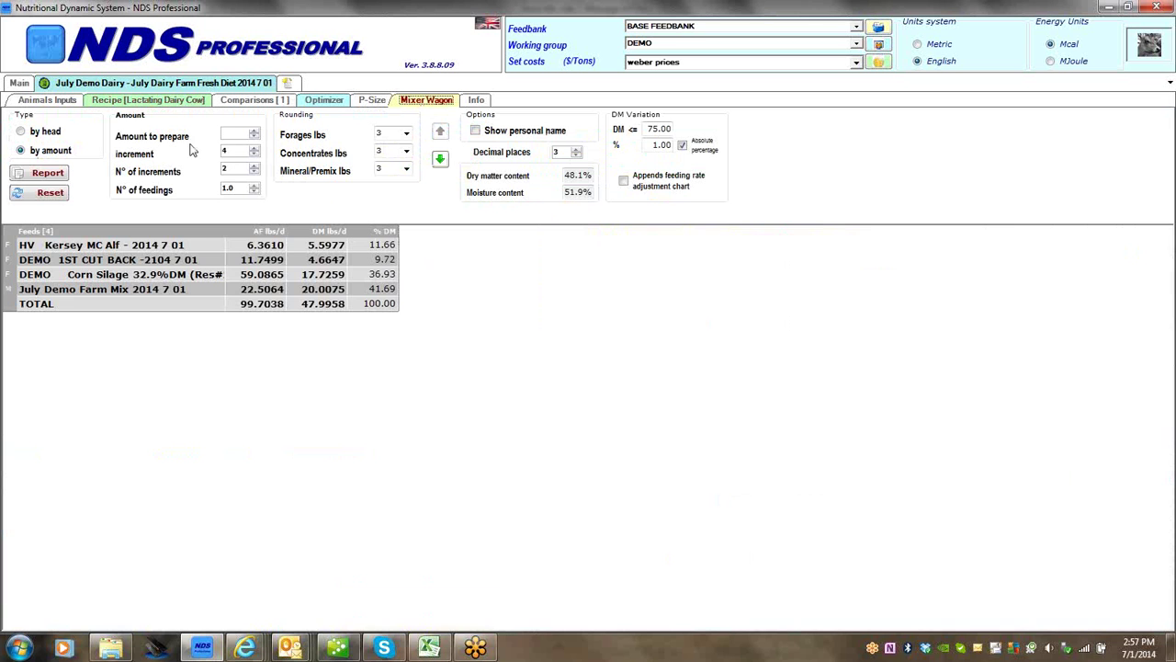
left_click(20, 133)
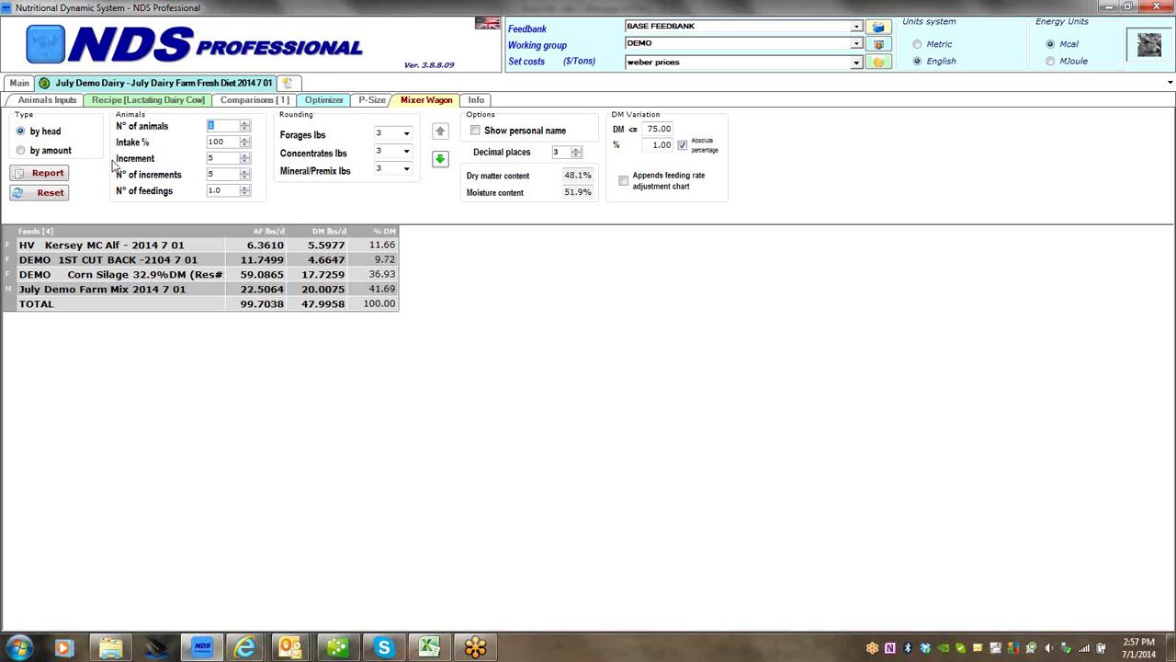
type("300")
key("Tab")
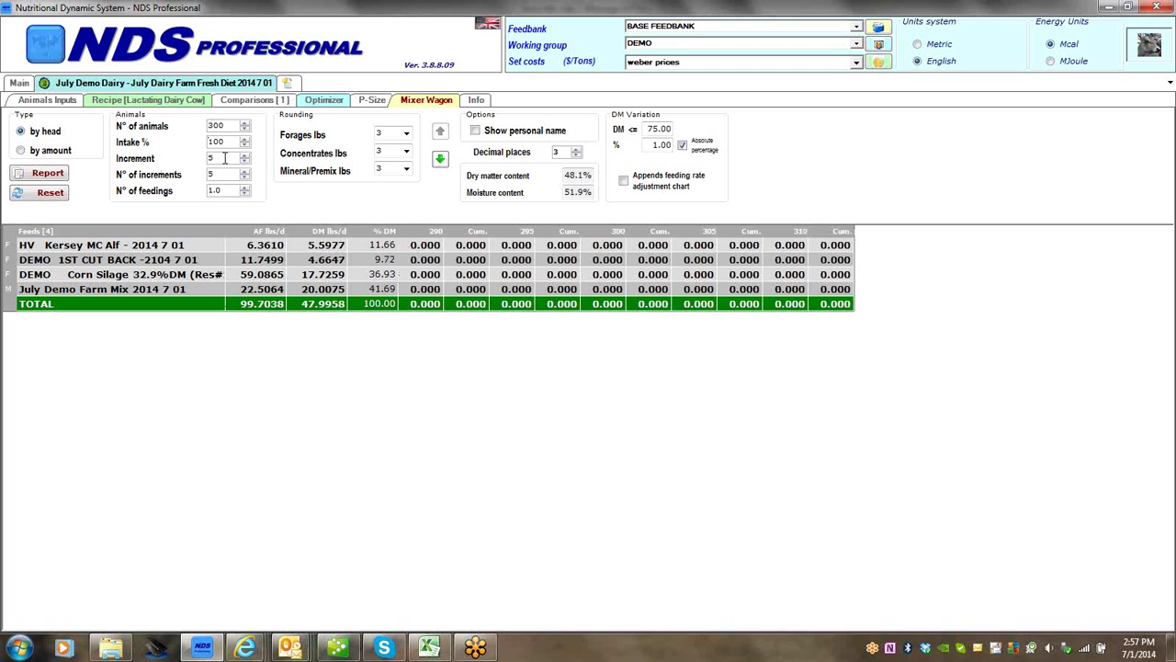
key("Tab")
type("4")
key("Tab")
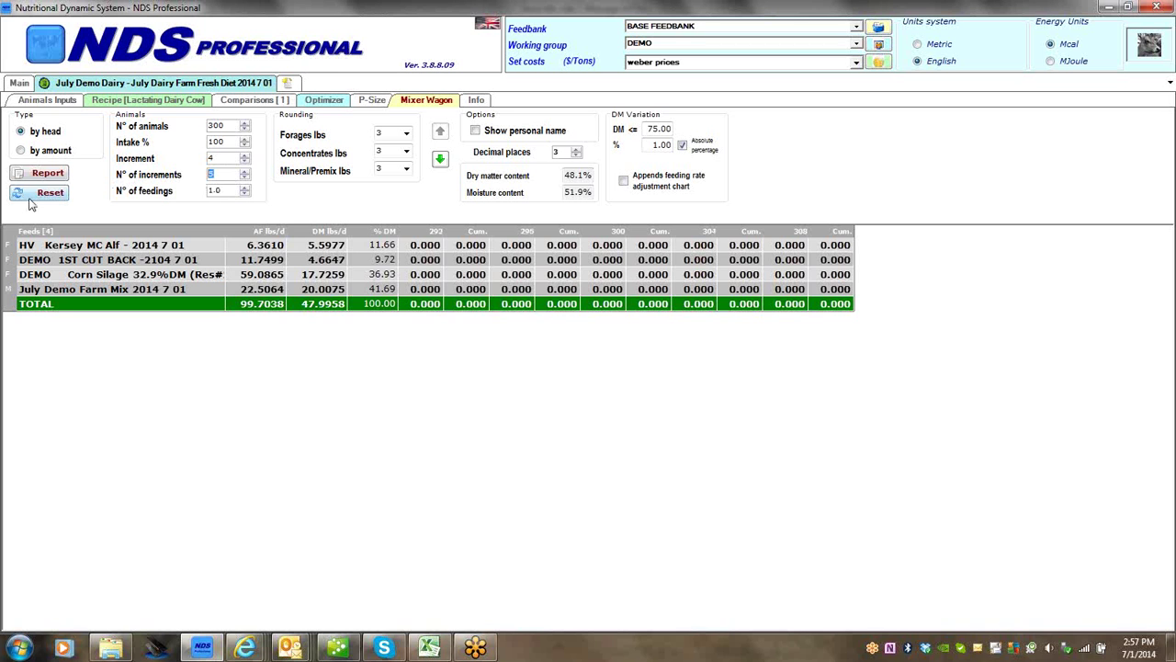
type("1")
double_click(223, 191)
type("2")
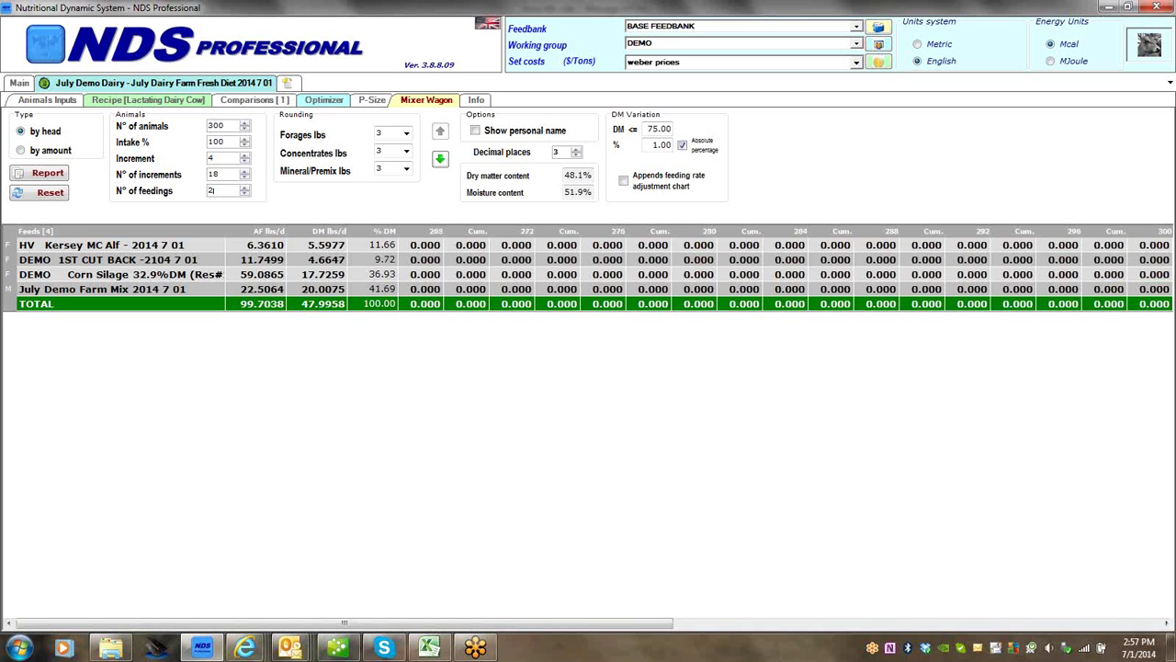
left_click(46, 174)
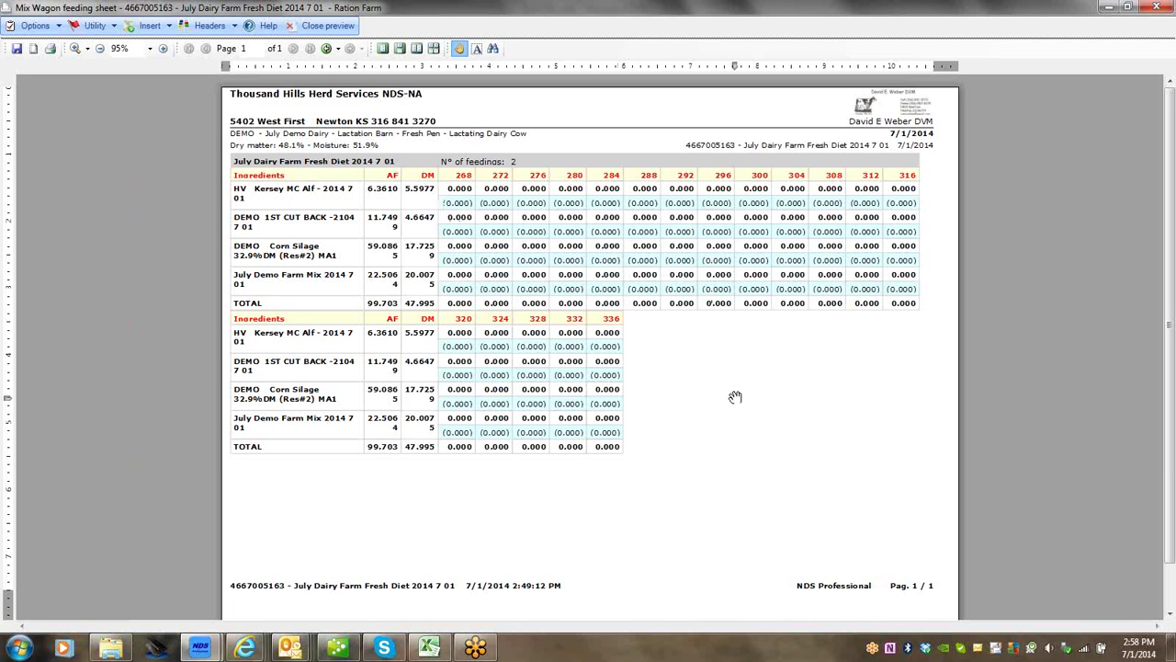
left_click(326, 28)
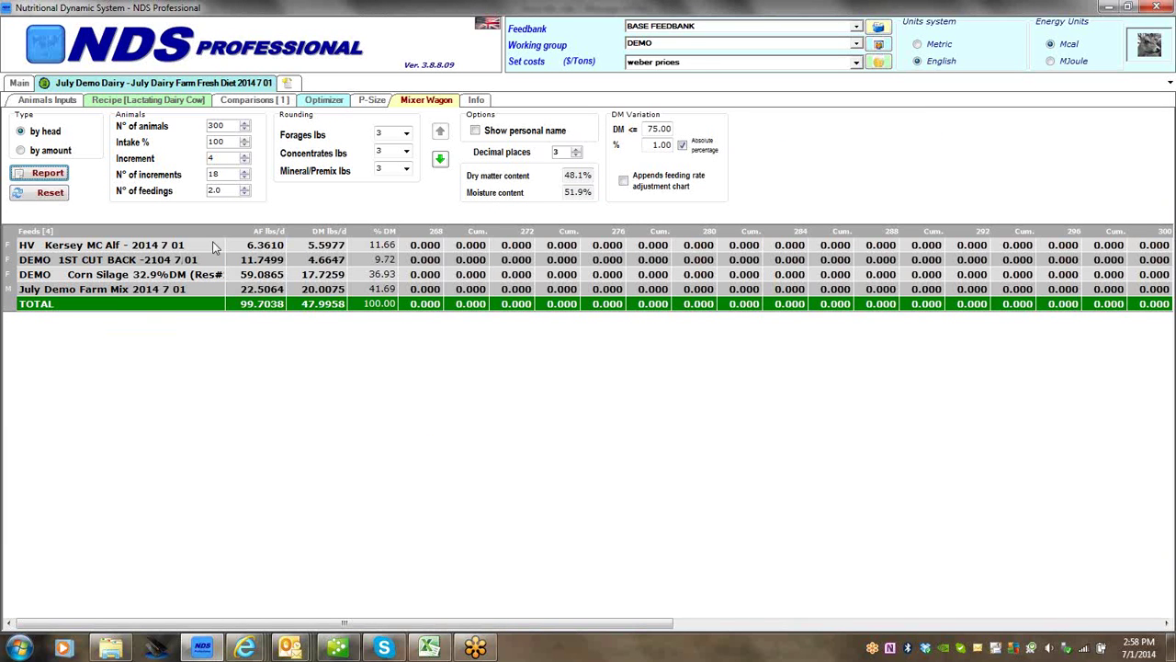
Set the mixer wagon rounding to 10 lbs for forages, 10 lbs for concentrates and 1 lb for mineral/premix
left_click(406, 135)
left_click(386, 166)
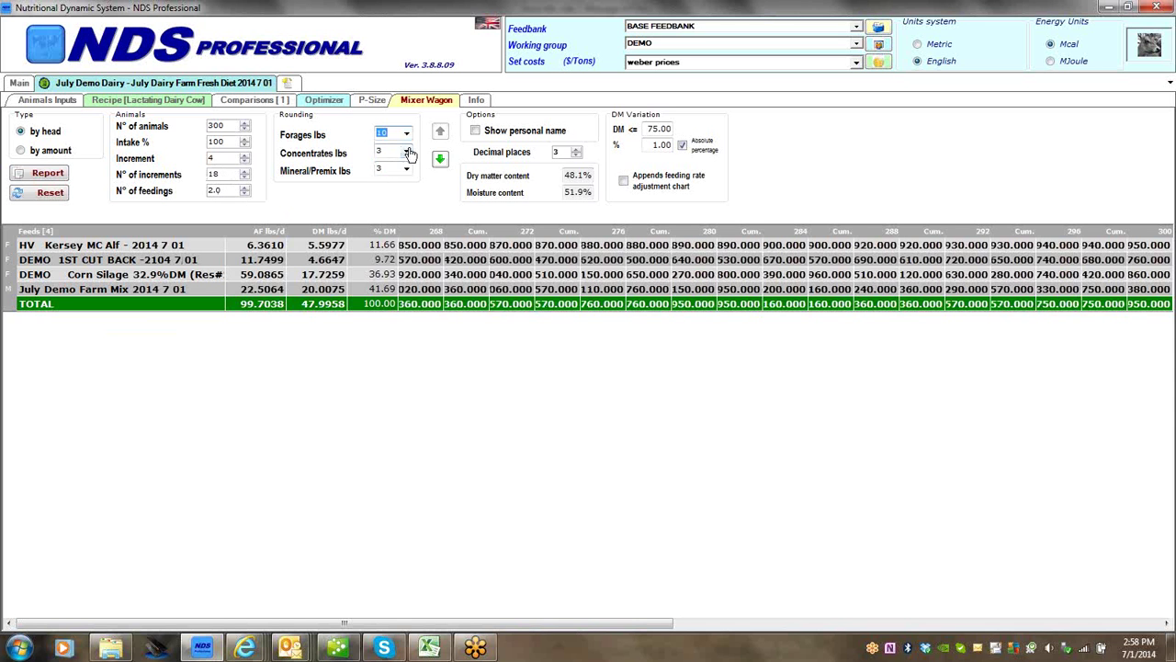
left_click(397, 152)
left_click(381, 181)
left_click(407, 170)
left_click(387, 182)
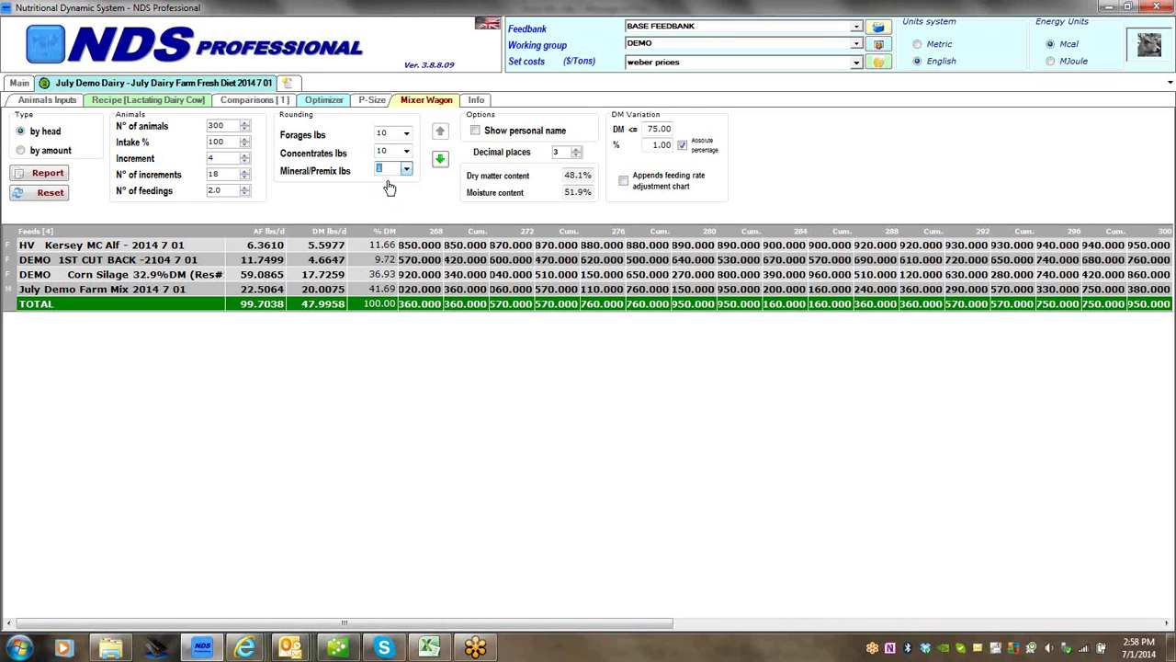
Preview the rounded feeding sheet, try the merge table option, and close the preview
left_click(48, 174)
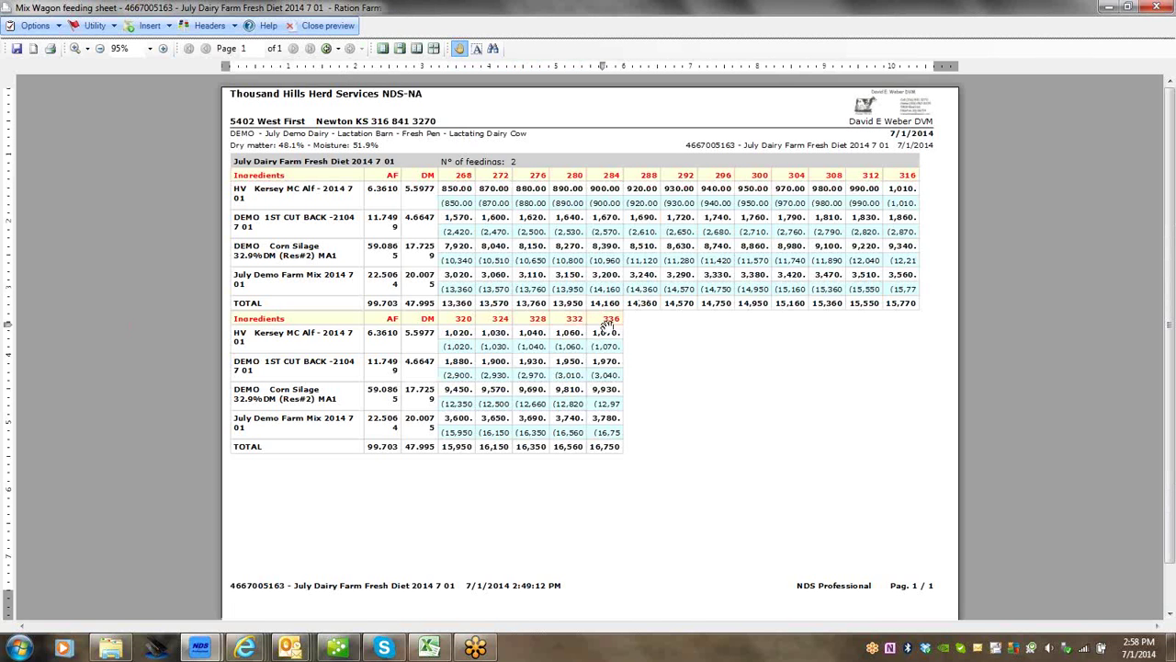
left_click(58, 26)
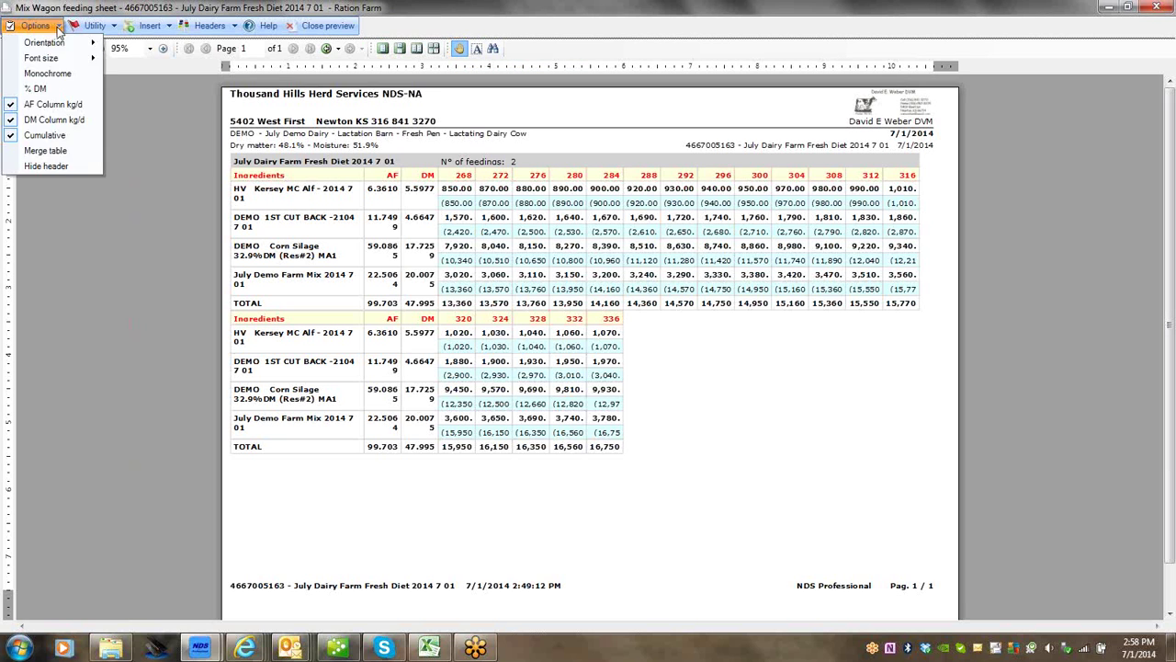
left_click(51, 154)
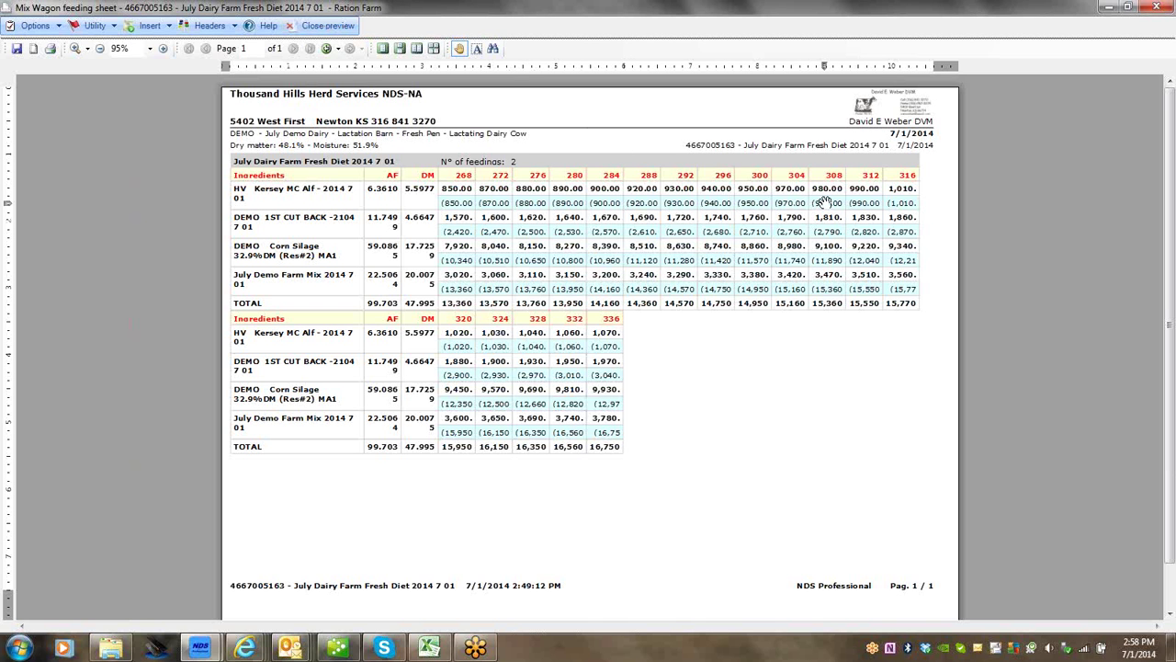
left_click(328, 28)
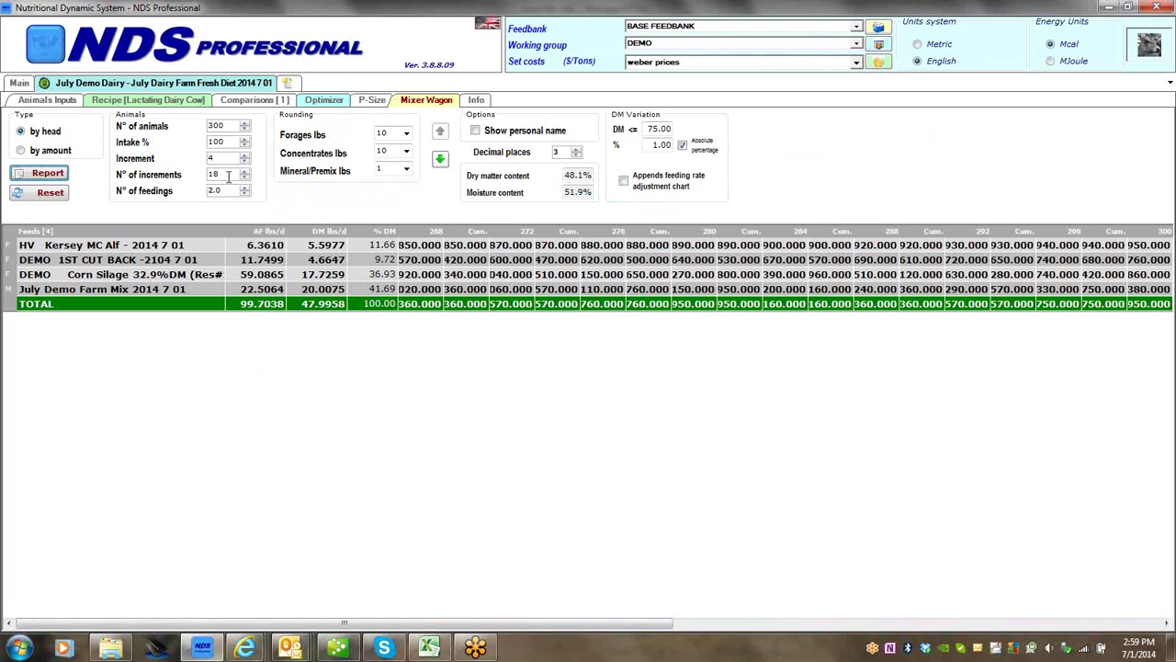
Set the number of increments to 24 and preview the feeding sheet with the % DM column
double_click(227, 174)
type("23")
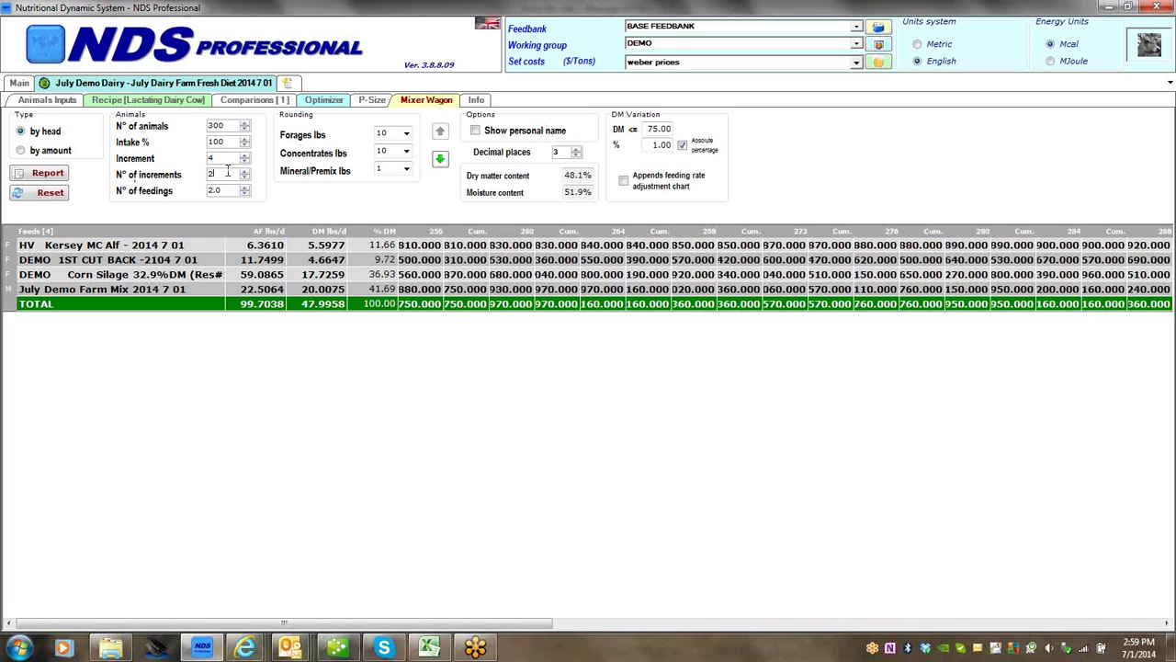
left_click(49, 172)
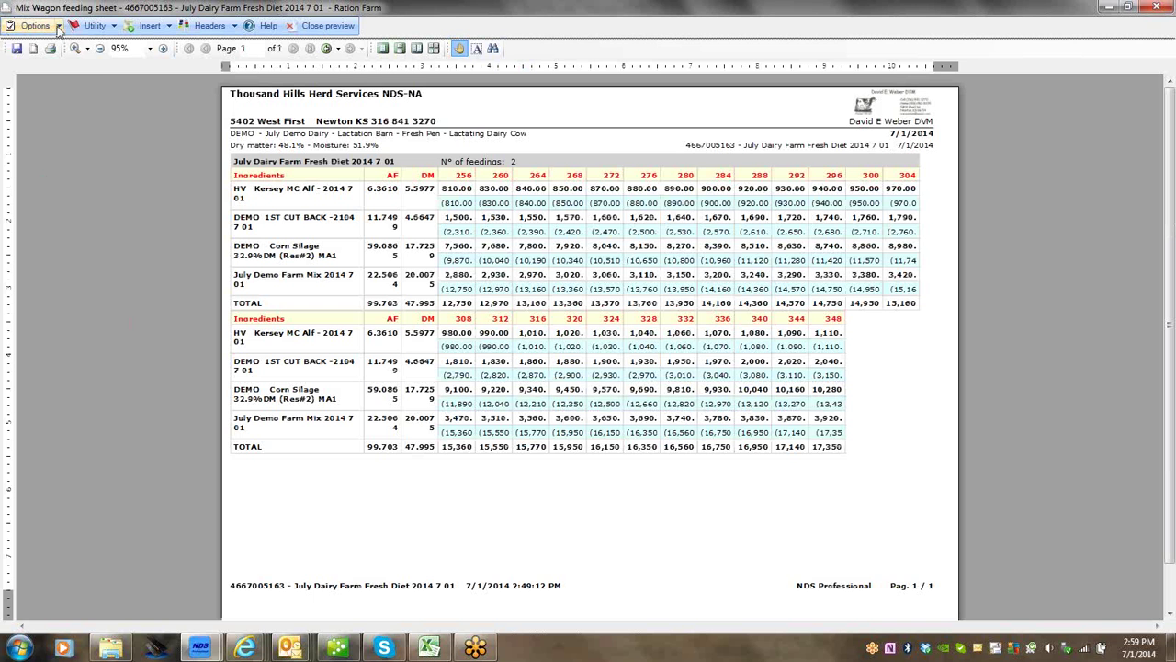
left_click(58, 30)
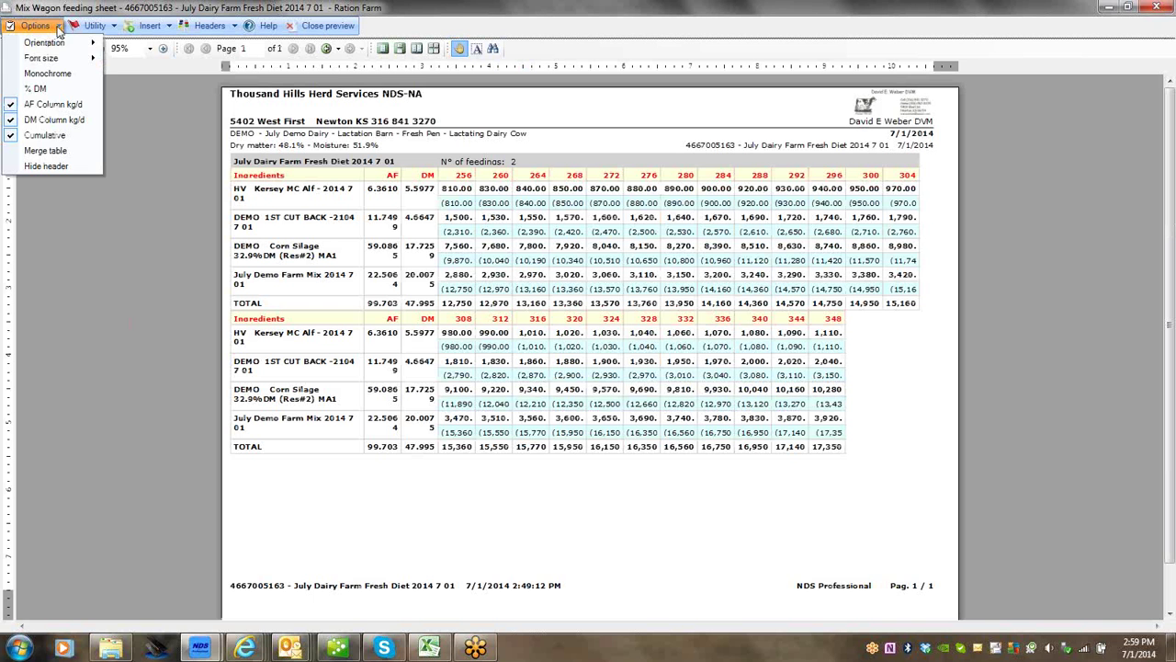
left_click(39, 87)
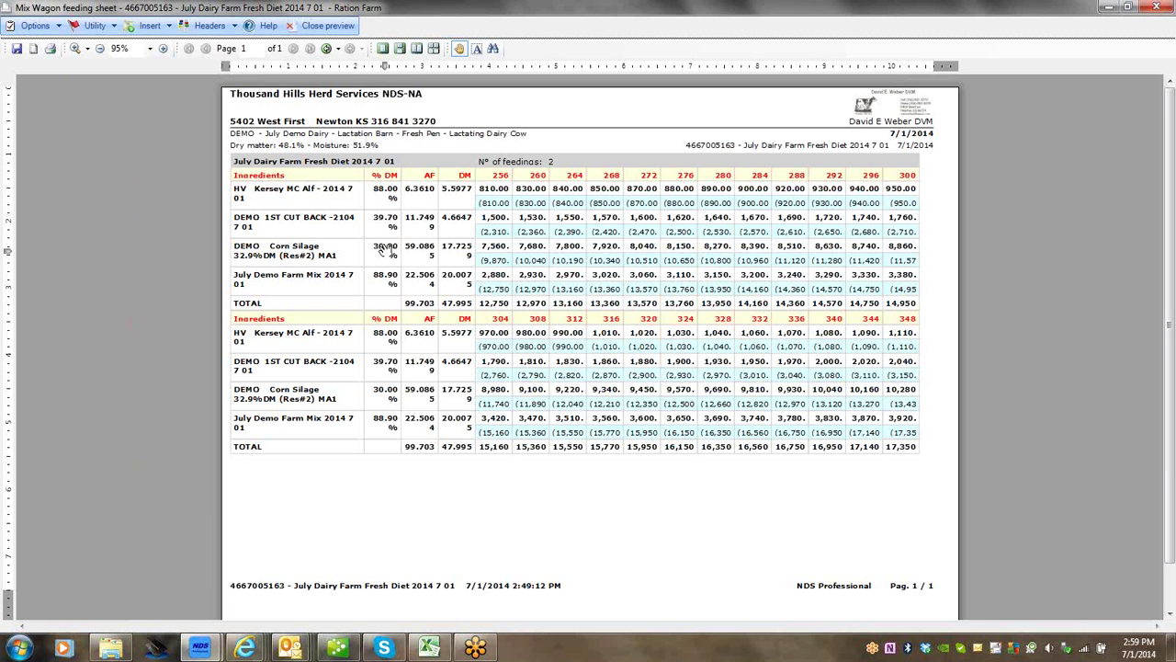
left_click(324, 27)
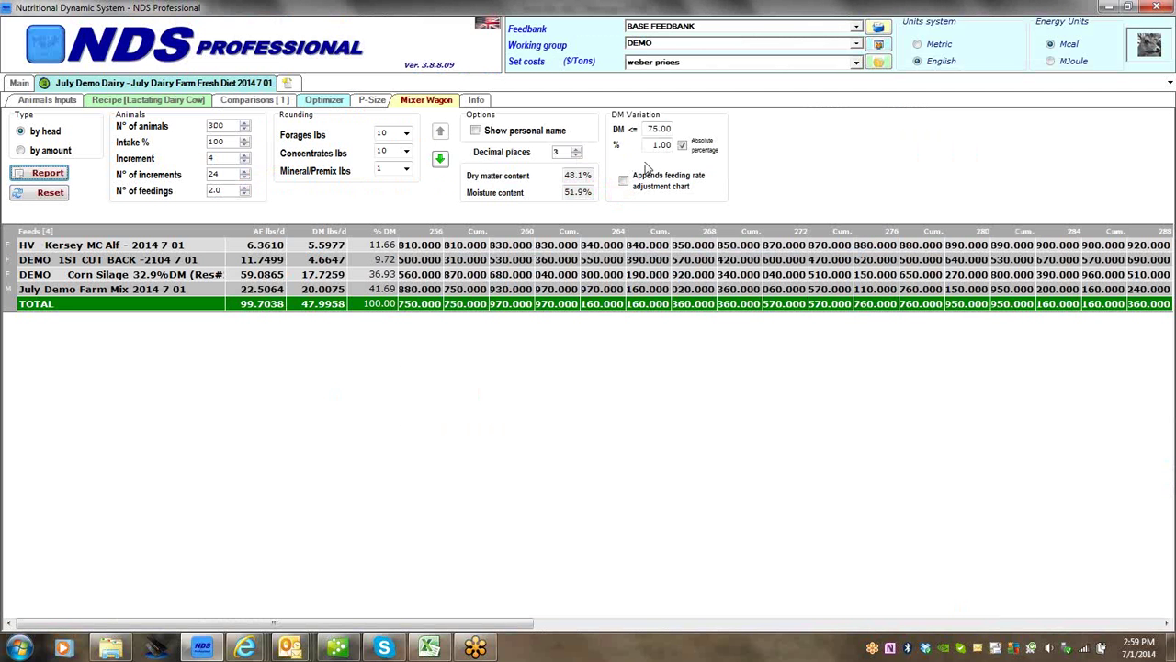
Append the feeding rate adjustment chart and review it in the feeding sheet preview with the % DM column shown
left_click(624, 182)
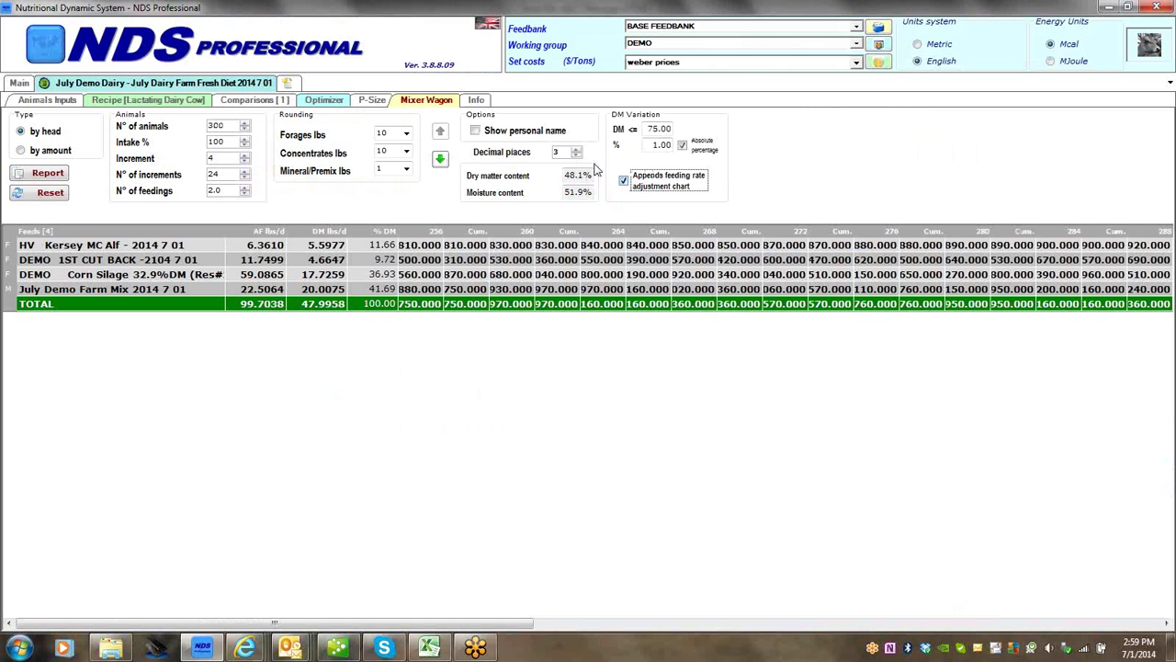
left_click(39, 173)
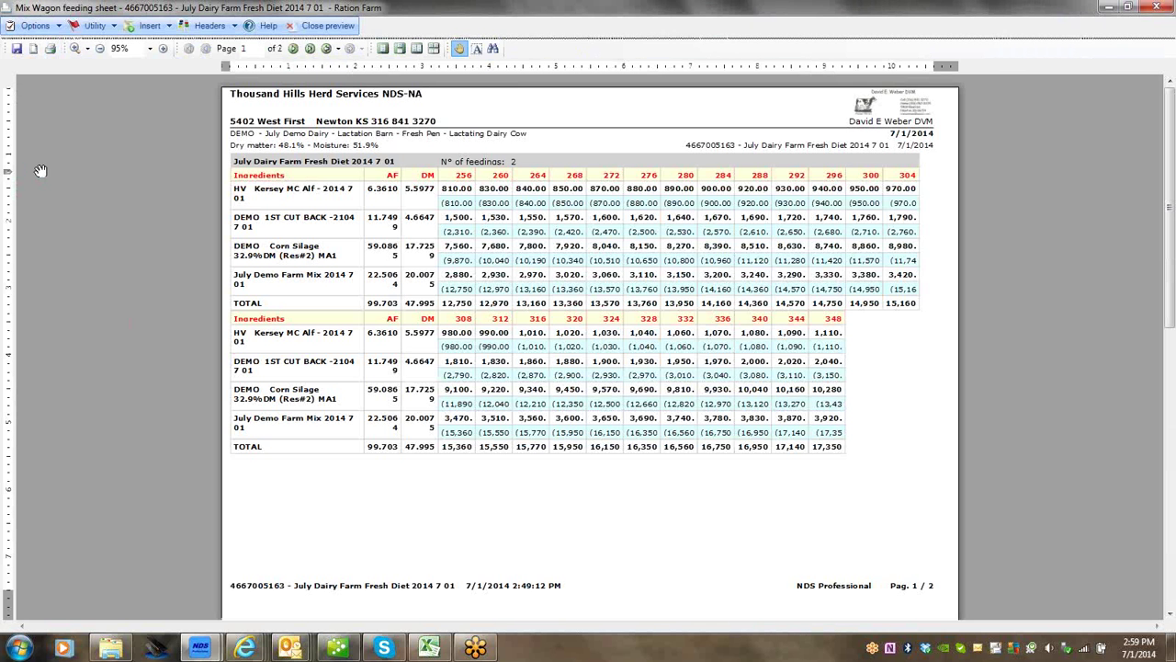
left_click(58, 29)
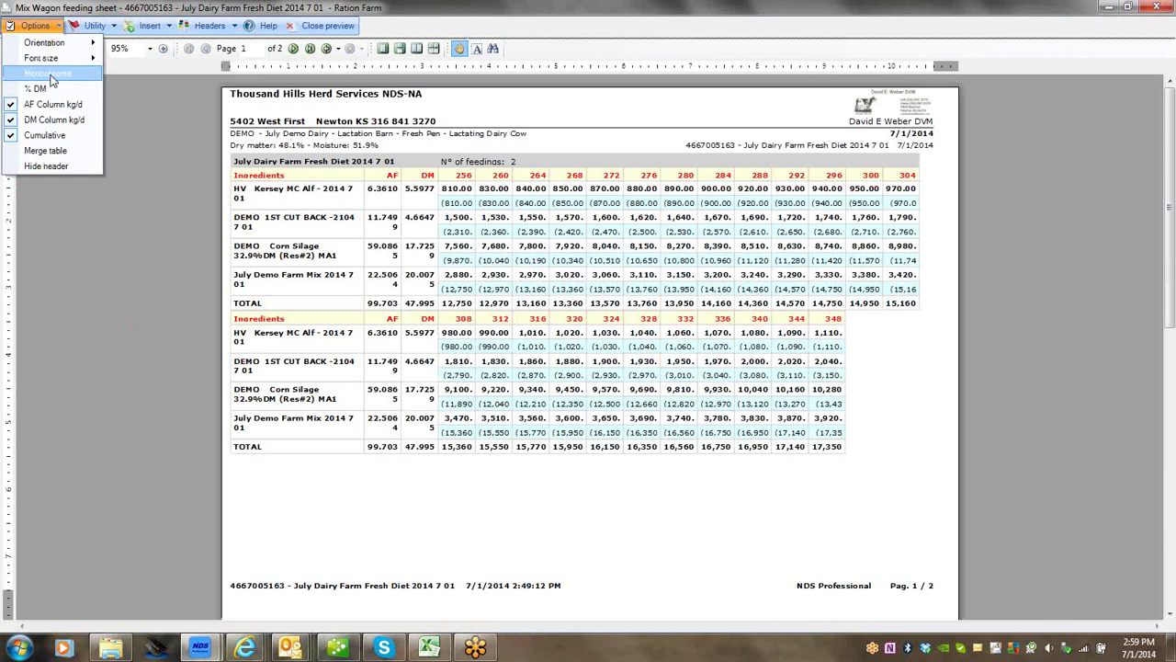
left_click(40, 85)
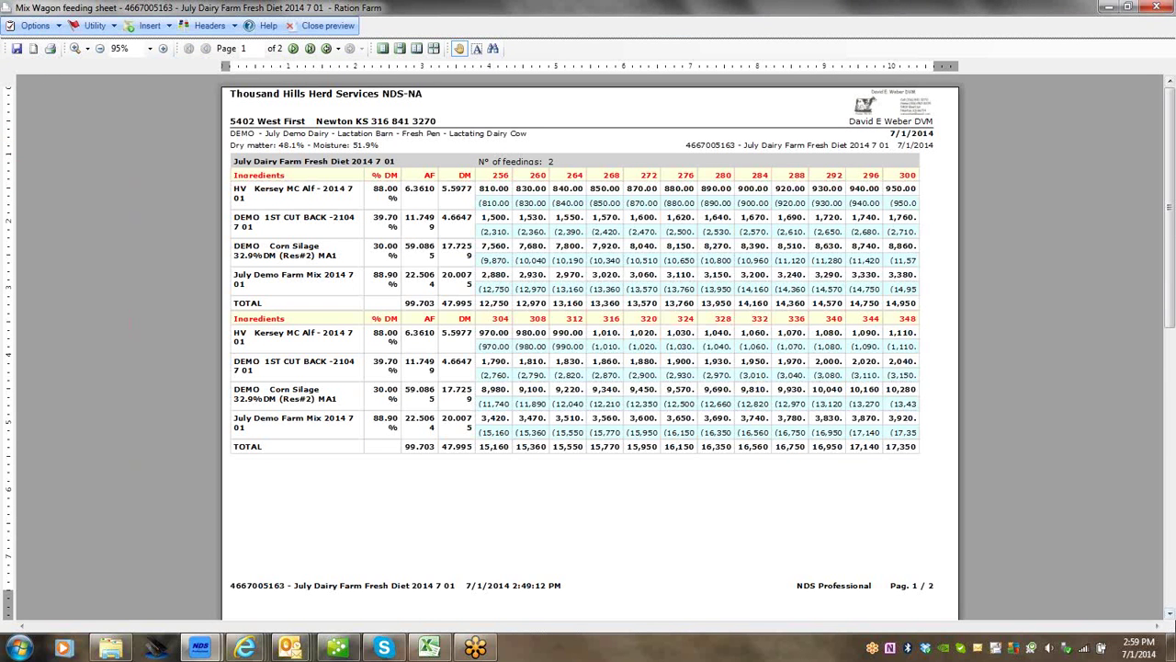
left_click(1170, 614)
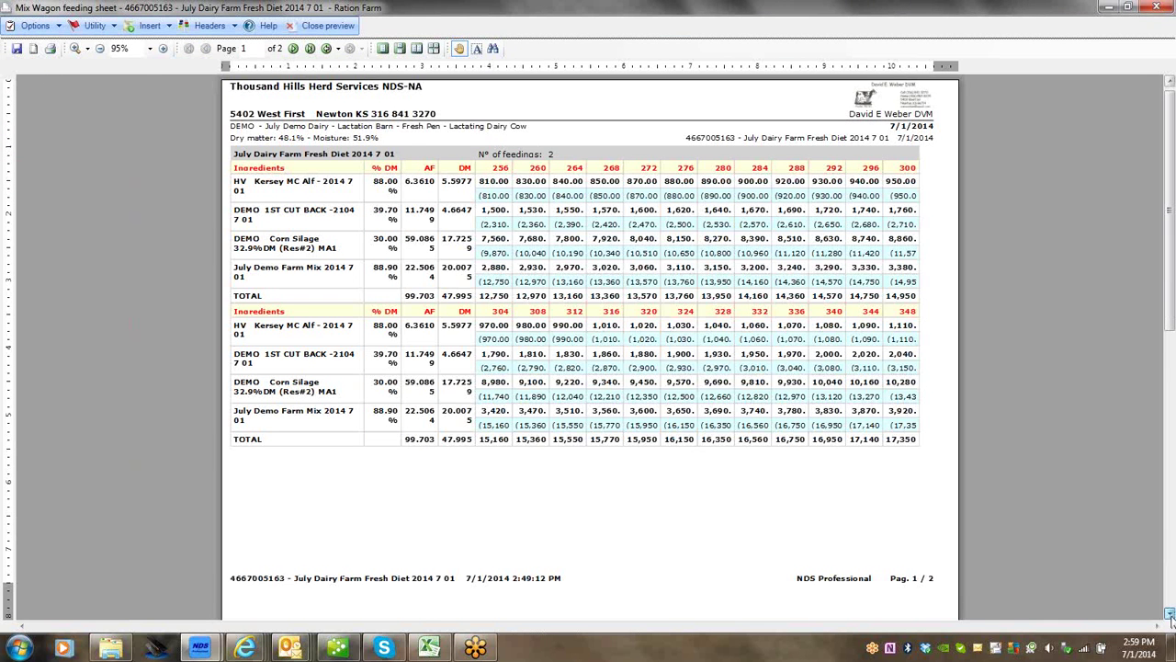
left_click_drag(1170, 613, 1169, 613)
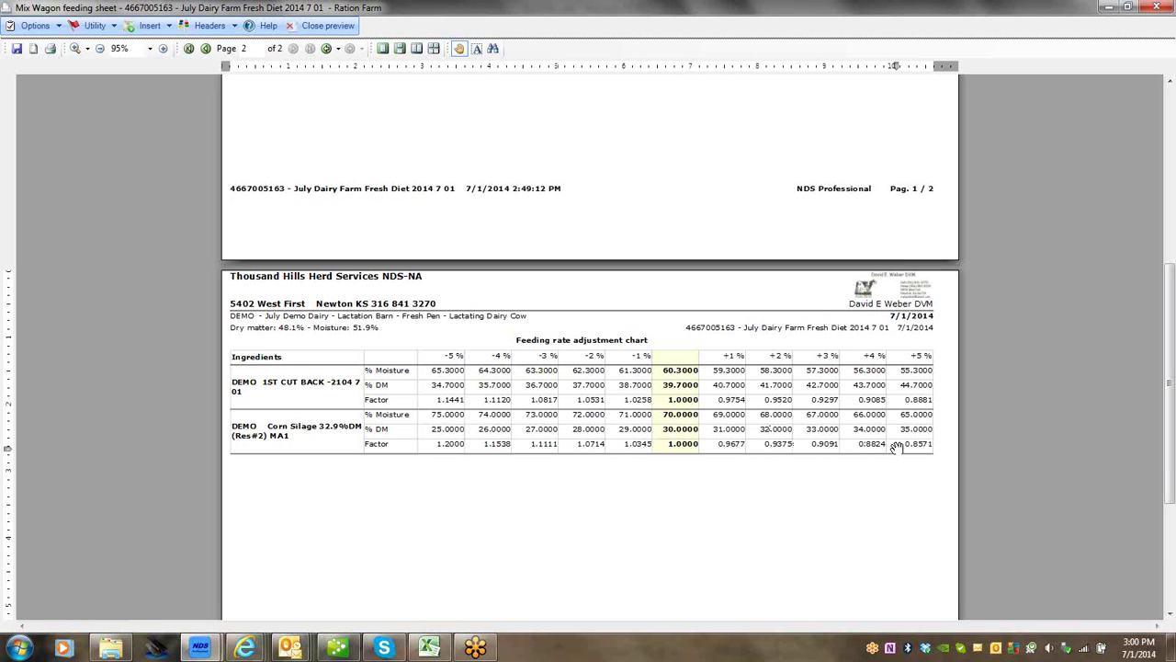
left_click(1171, 108)
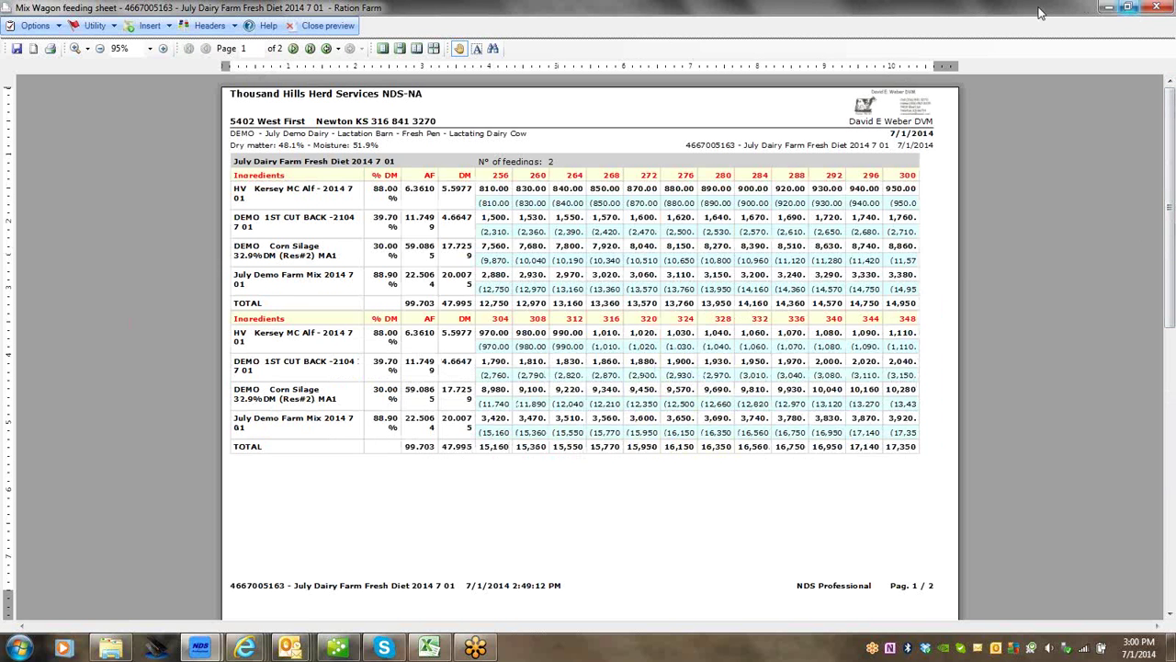
left_click(324, 27)
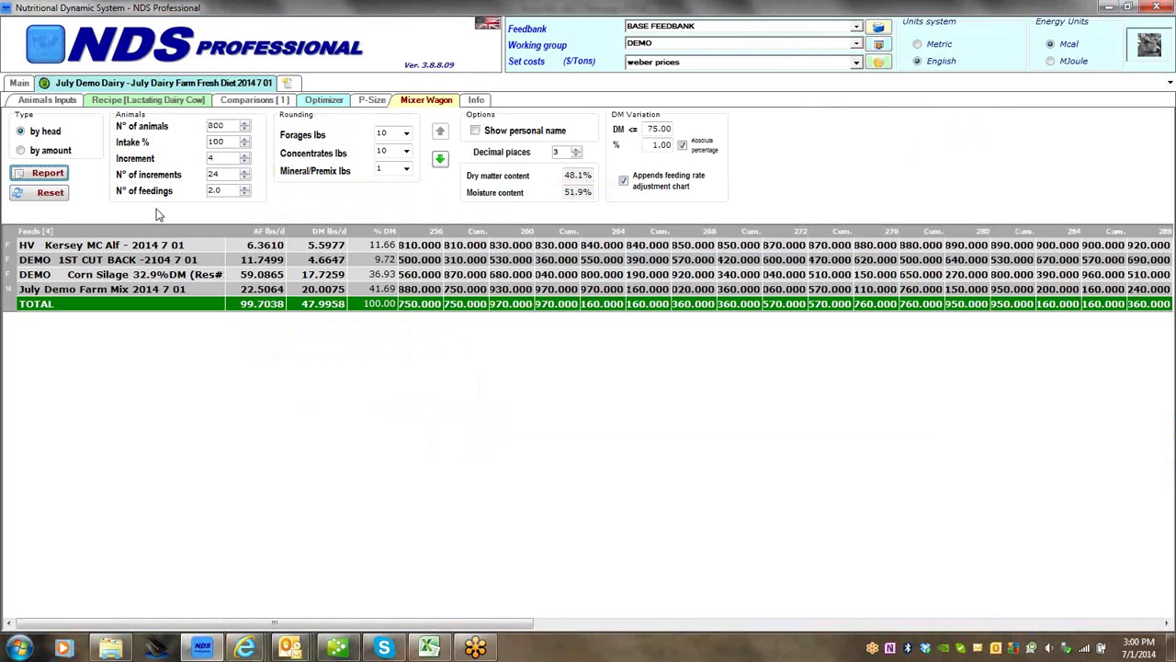
Reorder the mixer wagon feeds so July Demo Farm Mix 2014 7 01 loads first and DEMO 1ST CUT BACK loads last
left_click(120, 291)
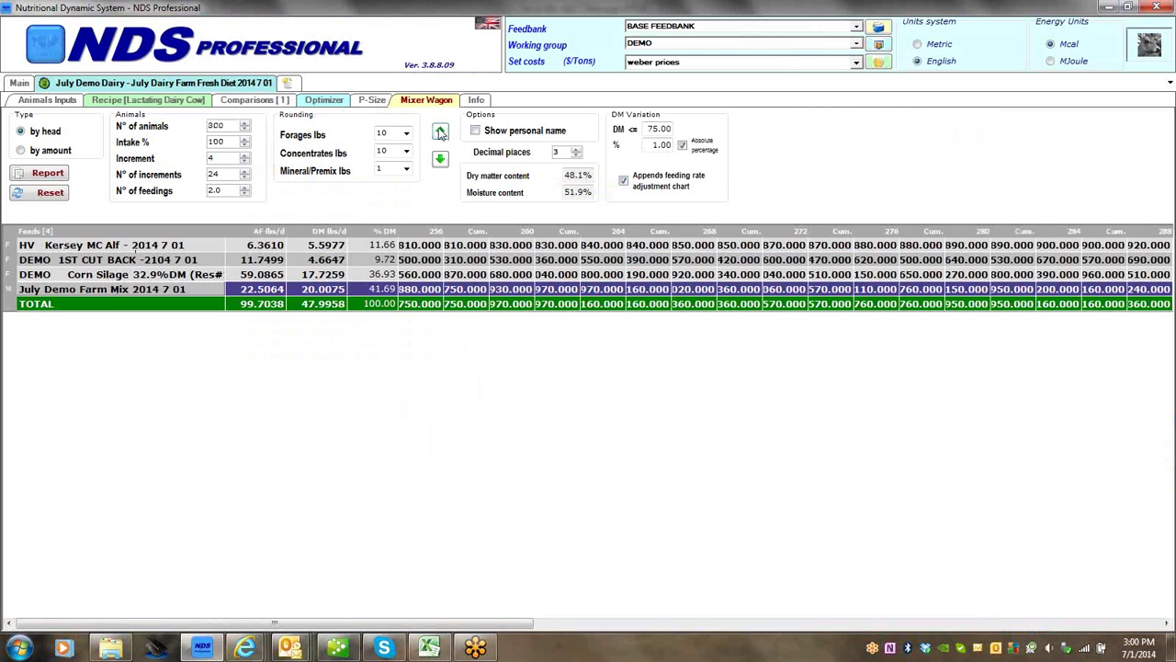
left_click(440, 131)
left_click(441, 131)
left_click(440, 132)
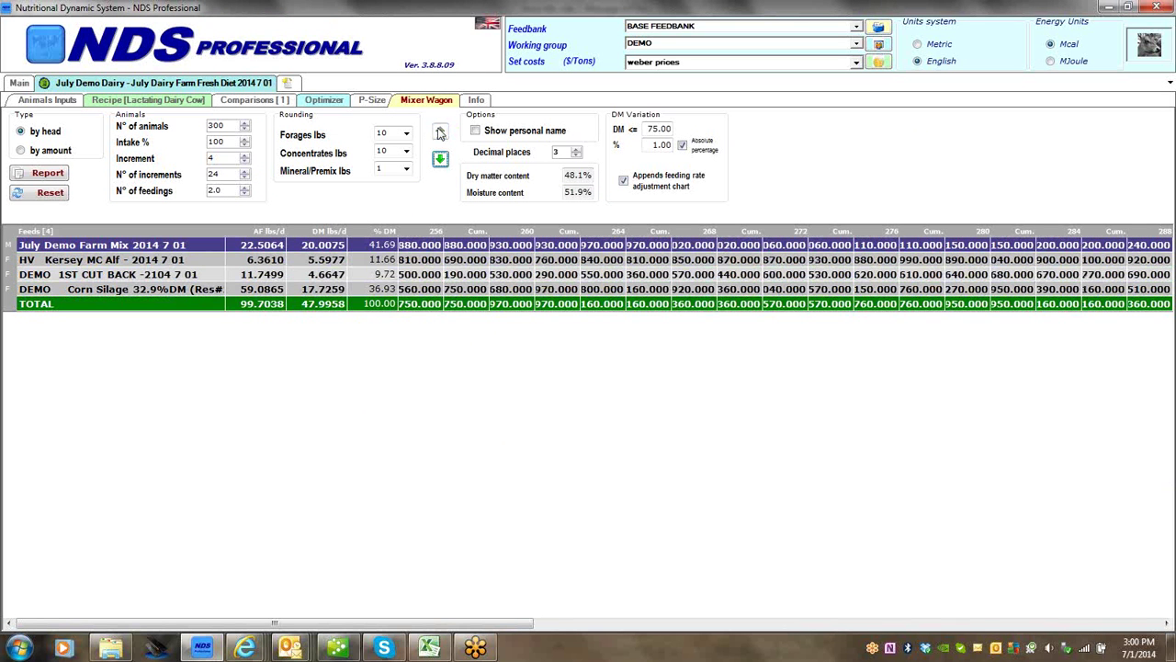
left_click(133, 275)
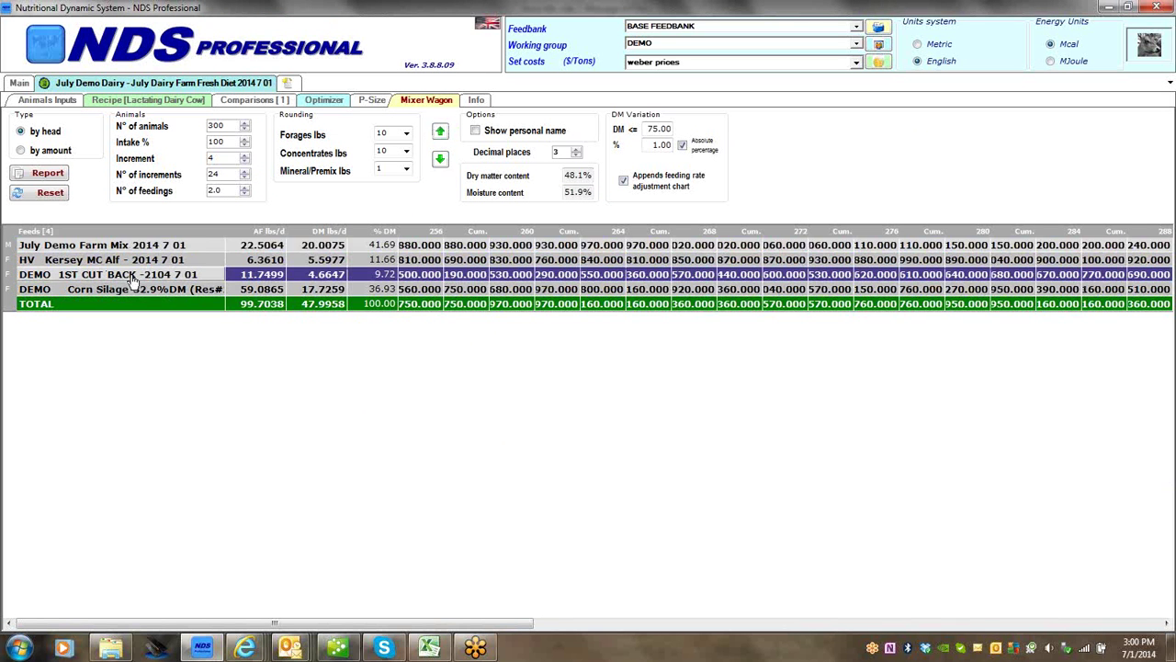
left_click(440, 160)
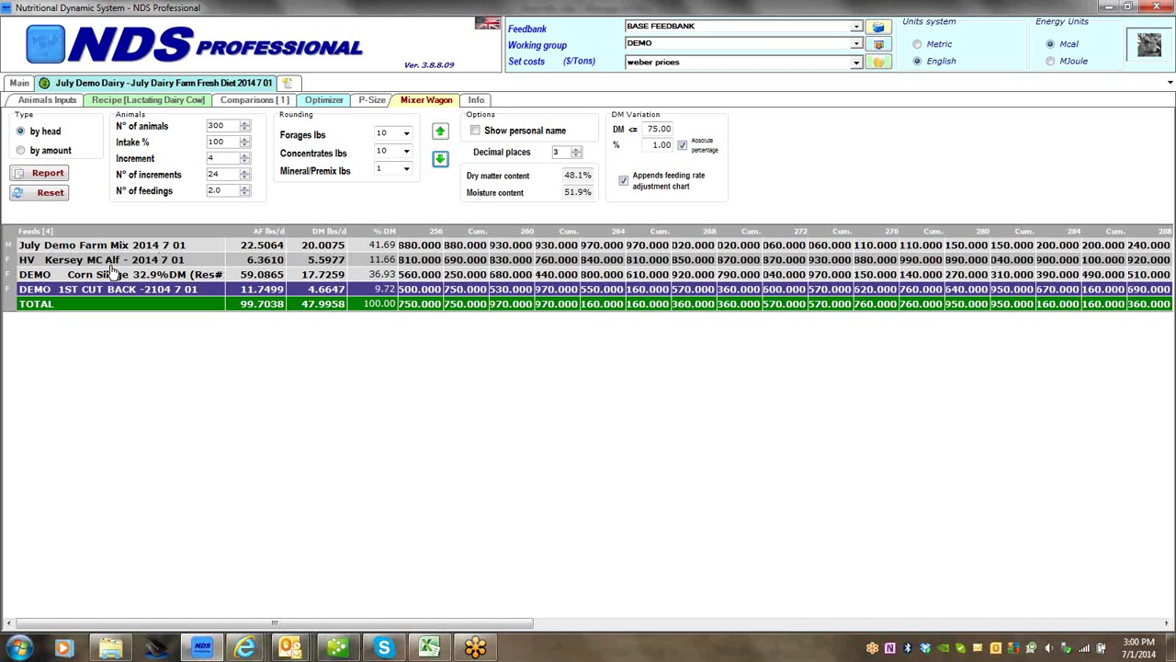
Return to the lactating dairy cow recipe, and go to the program's main Startup page
left_click(119, 101)
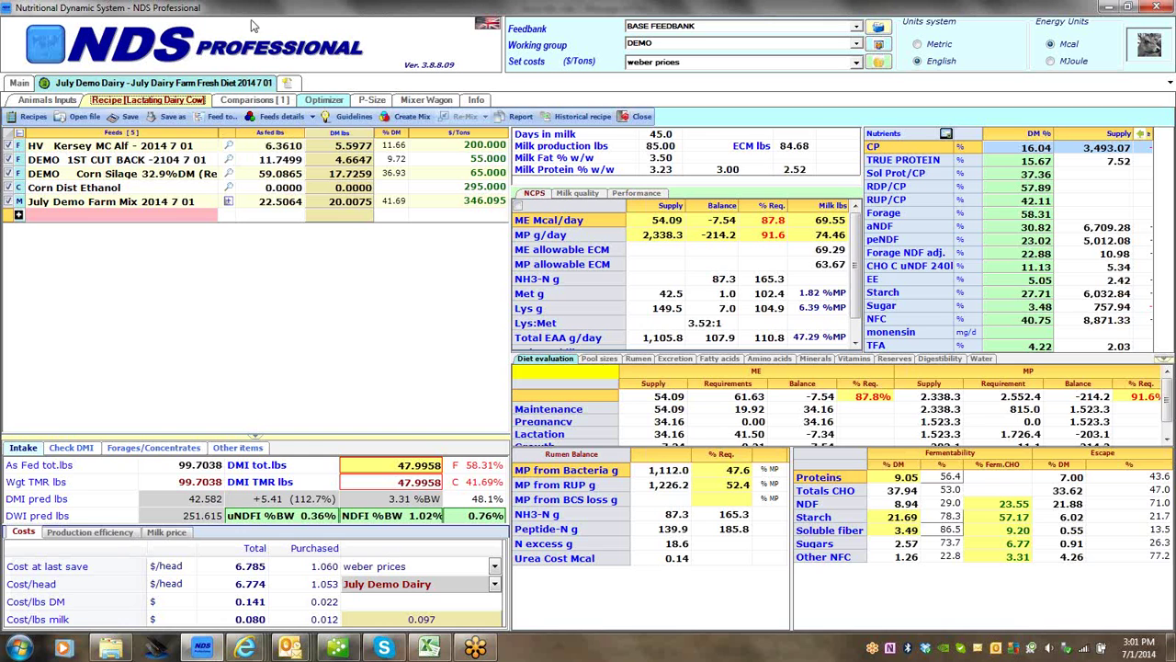
left_click(290, 84)
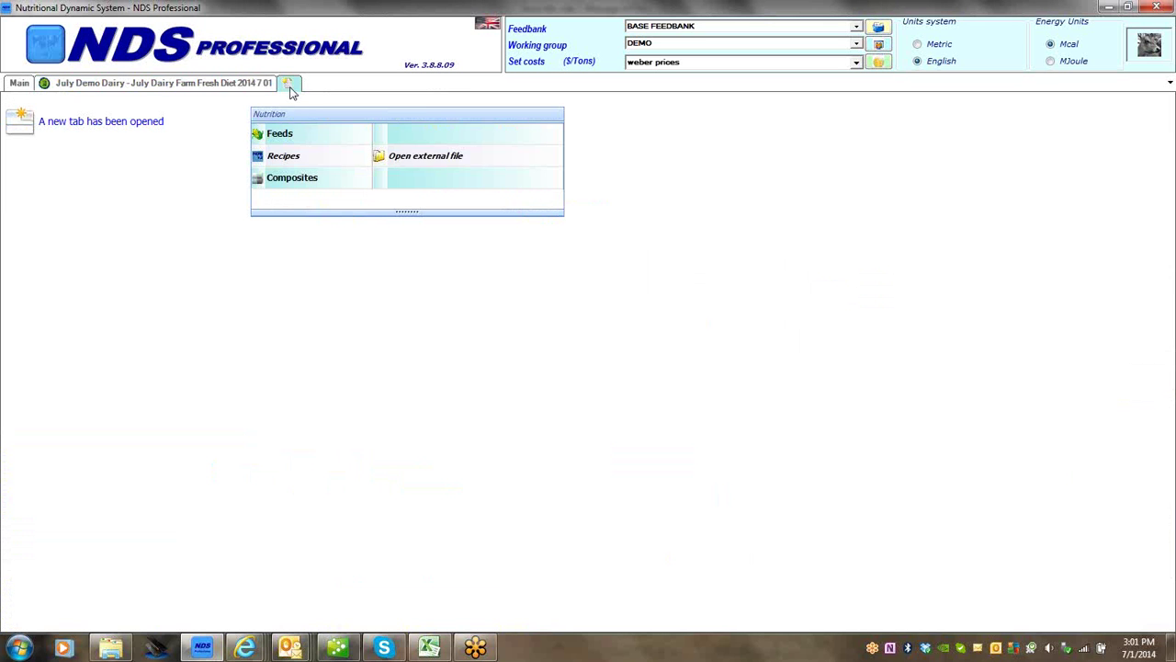
left_click(19, 84)
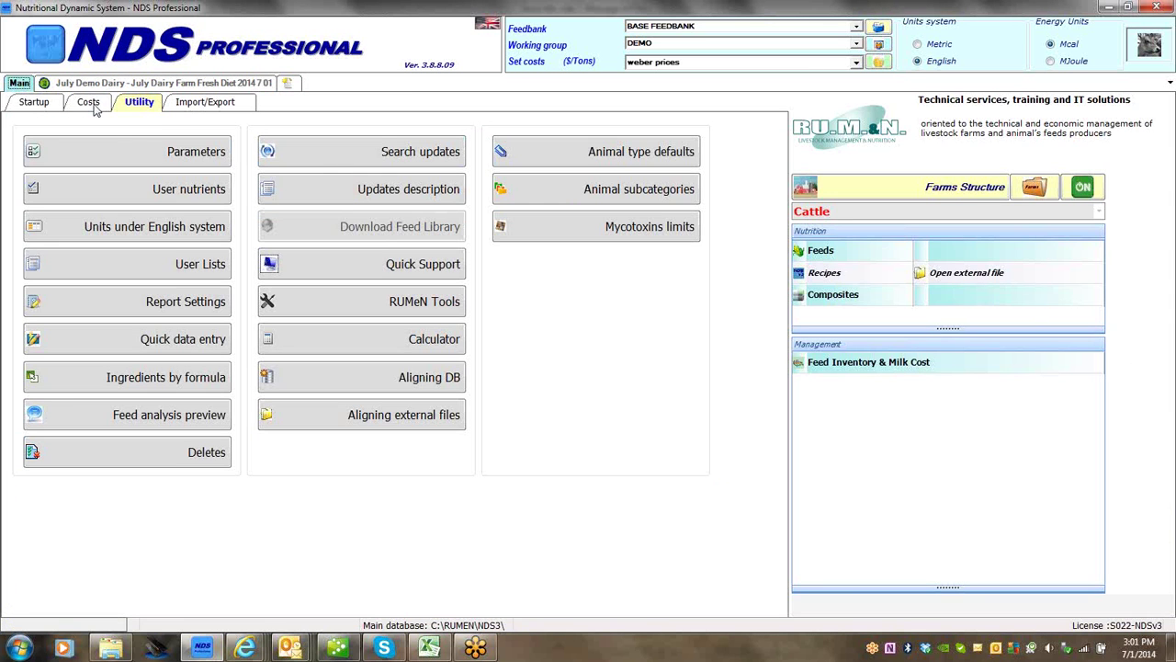
left_click(41, 103)
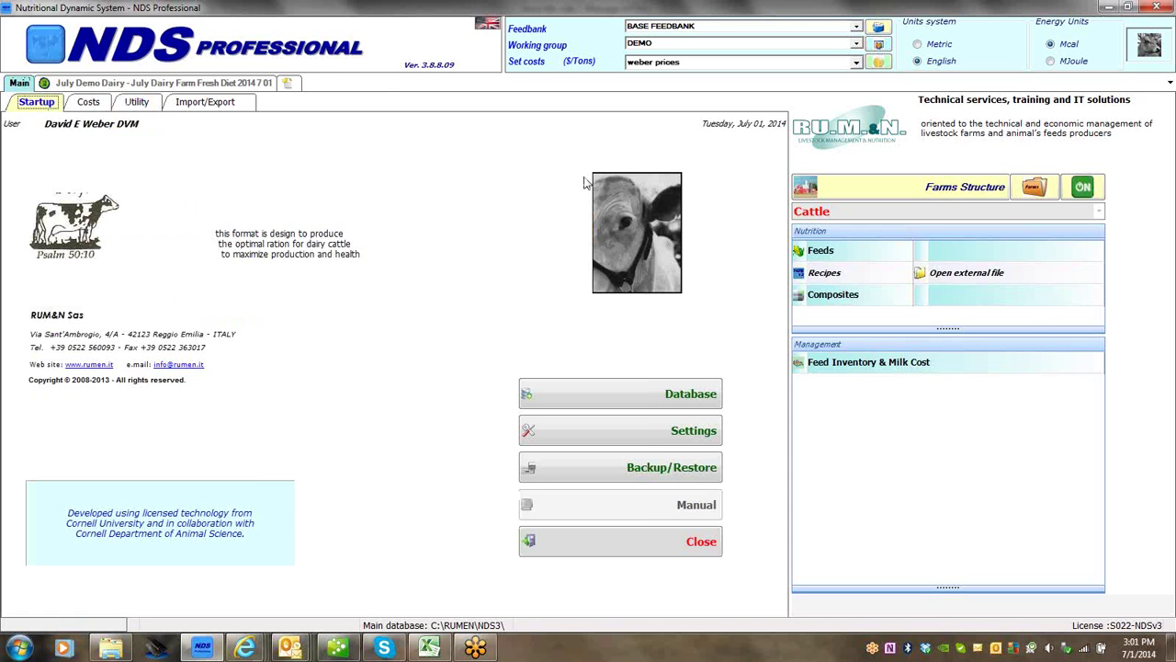
Create a new recipe for the High Cow Pen in July Demo Dairy's Lactation Barn and show its empty feed list
left_click(827, 273)
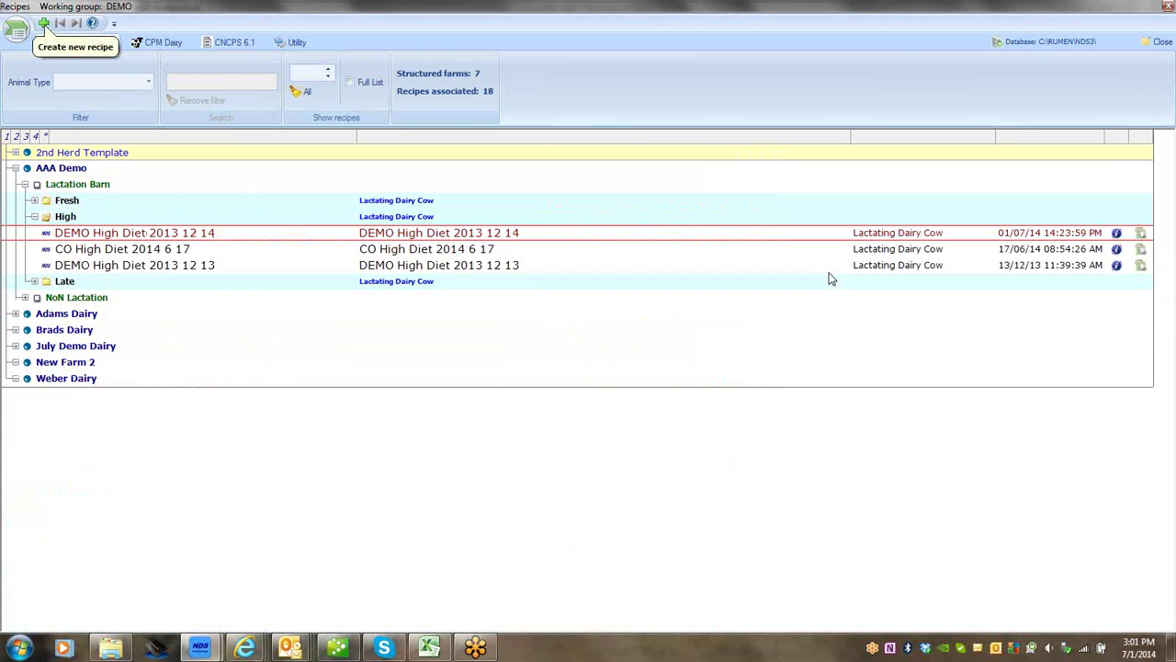
left_click(28, 347)
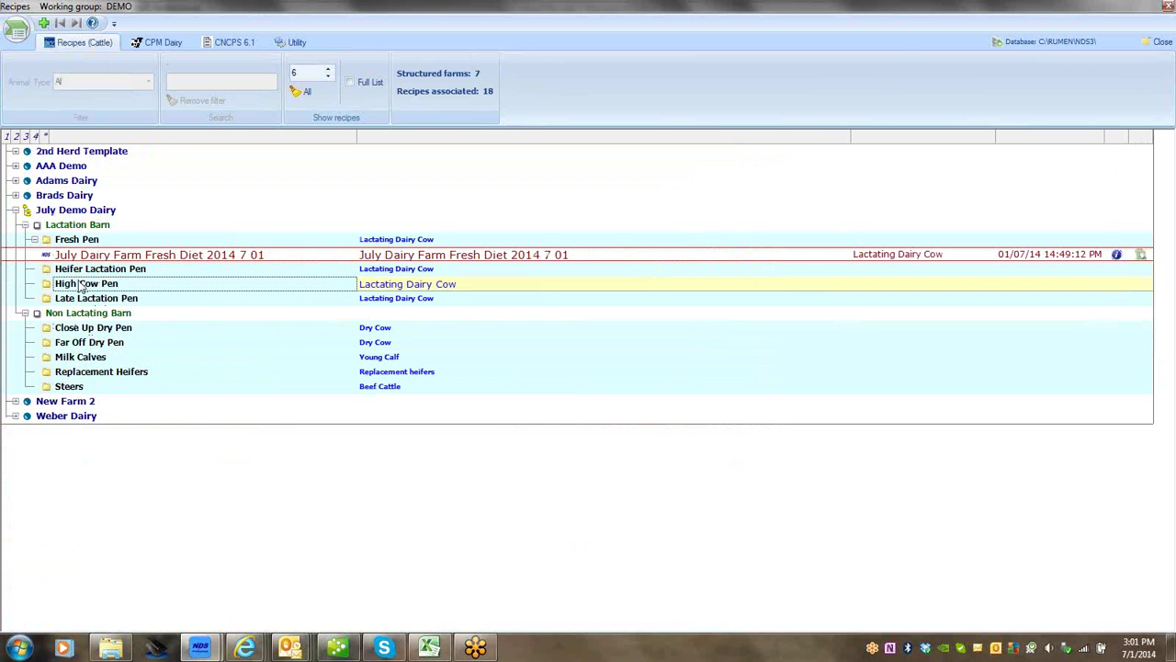
right_click(81, 286)
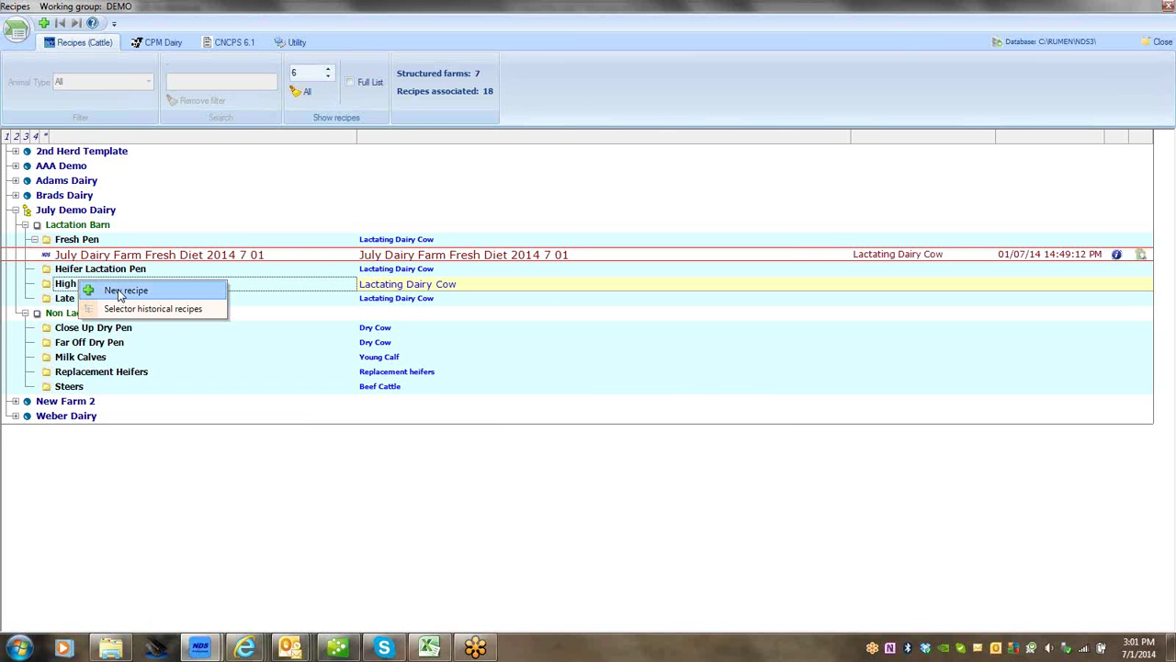
left_click(118, 292)
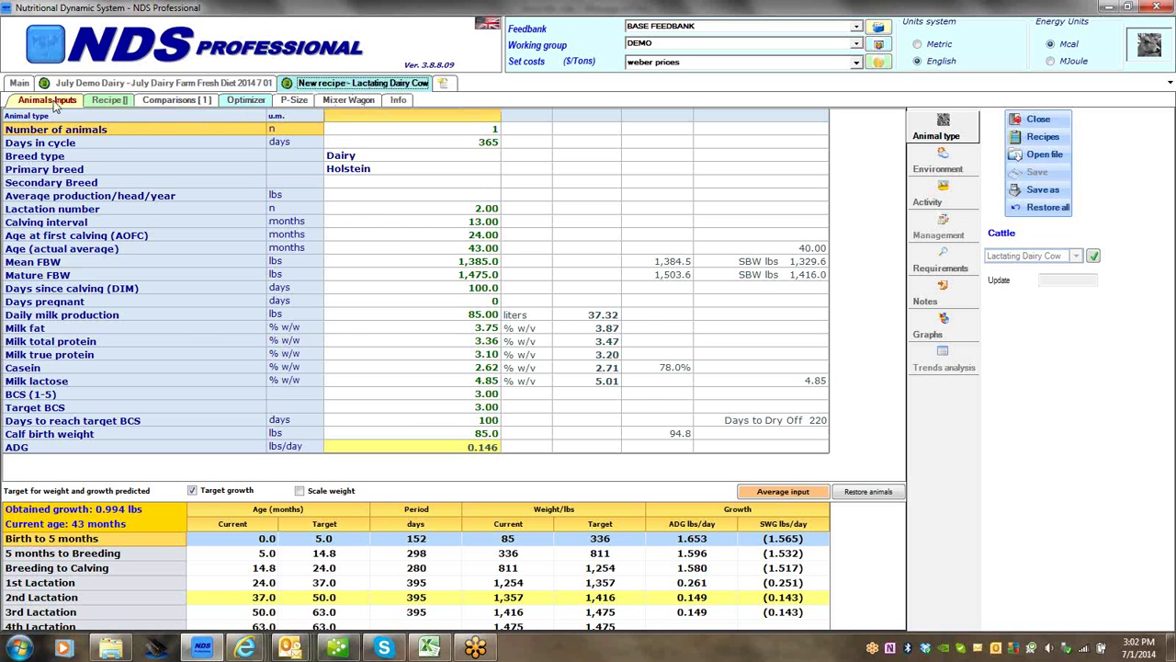
left_click(106, 101)
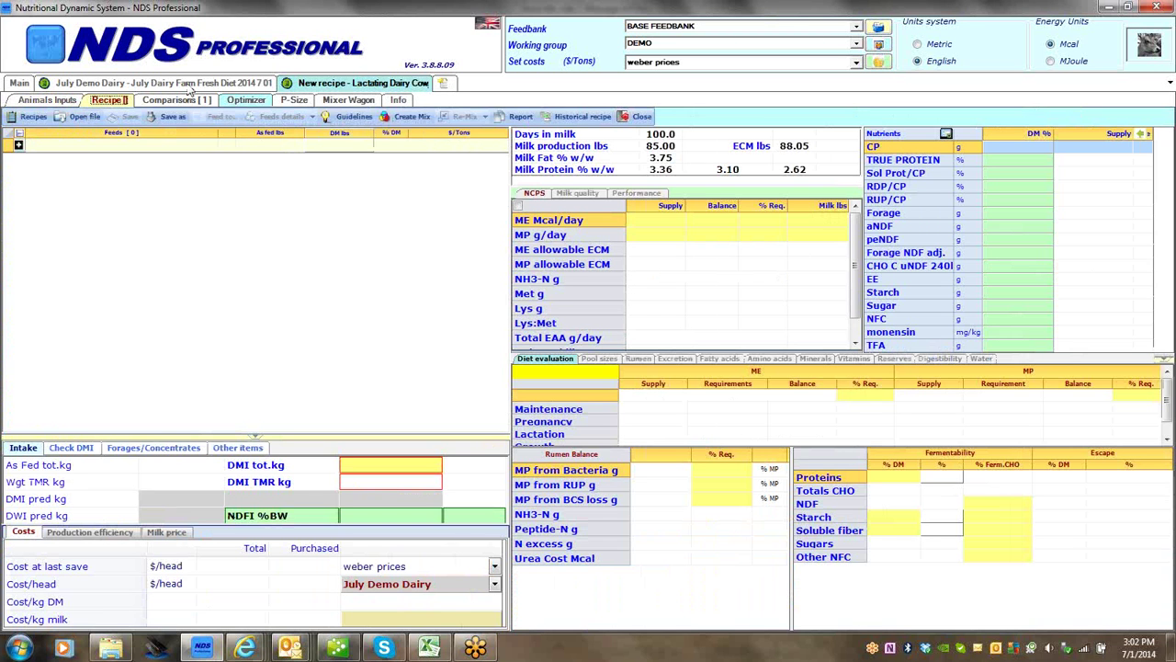
In the animal inputs of the July Dairy Farm Fresh Diet 2014 7 01 recipe, set the days since calving to 110
left_click(186, 85)
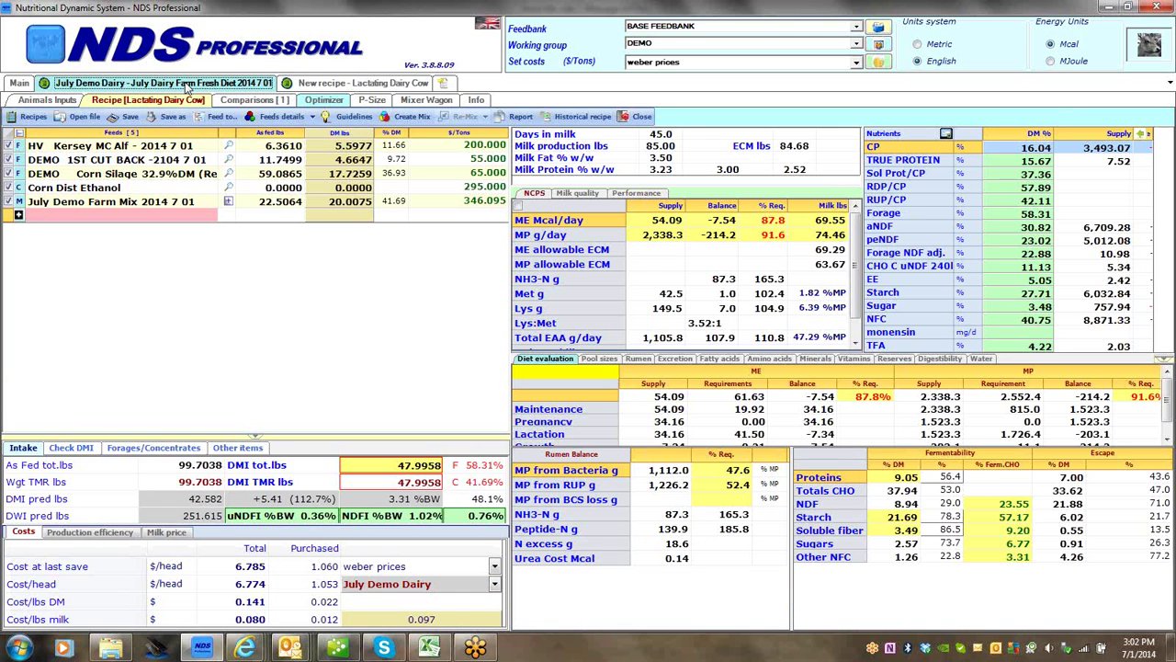
left_click(70, 100)
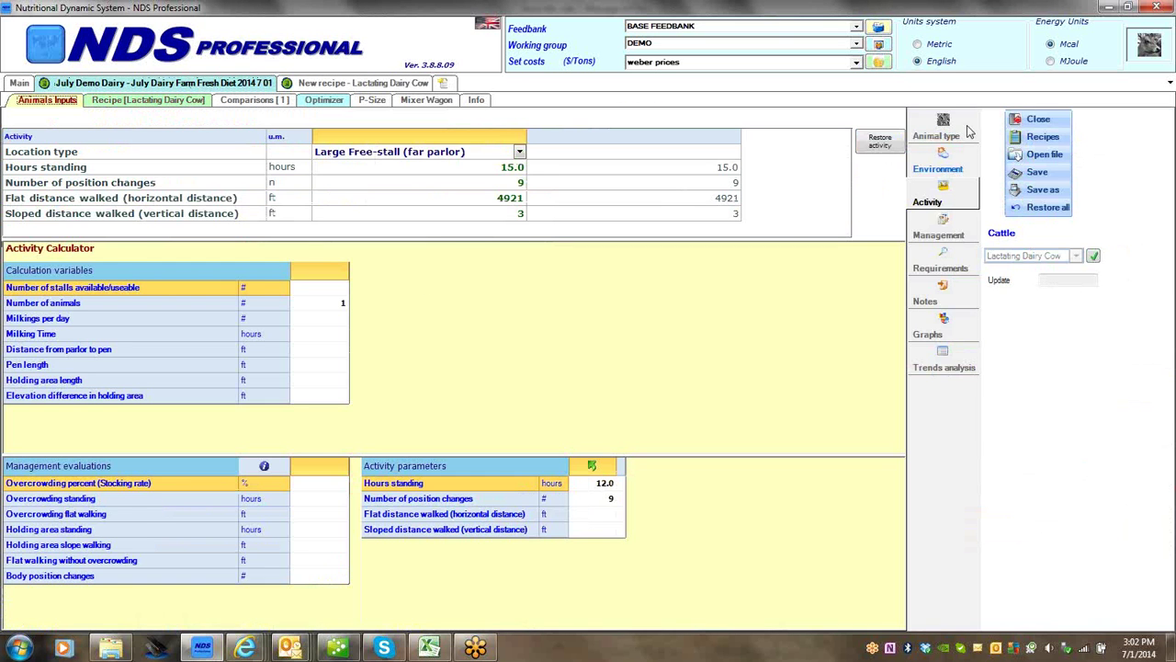
left_click(926, 133)
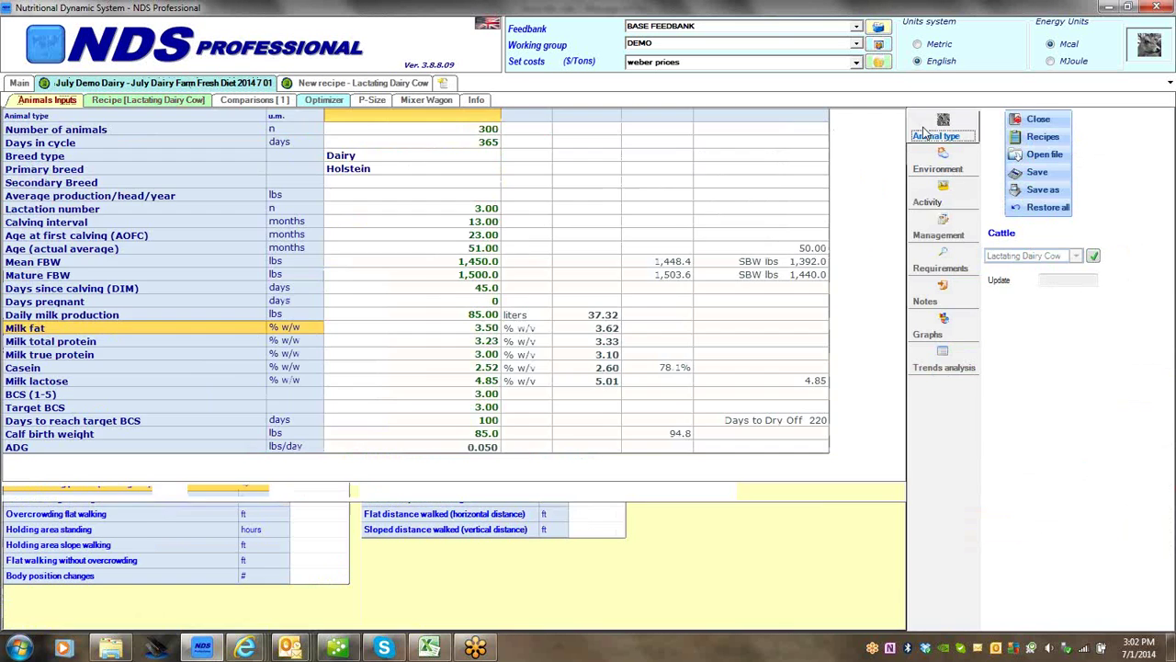
left_click(482, 288)
type("110")
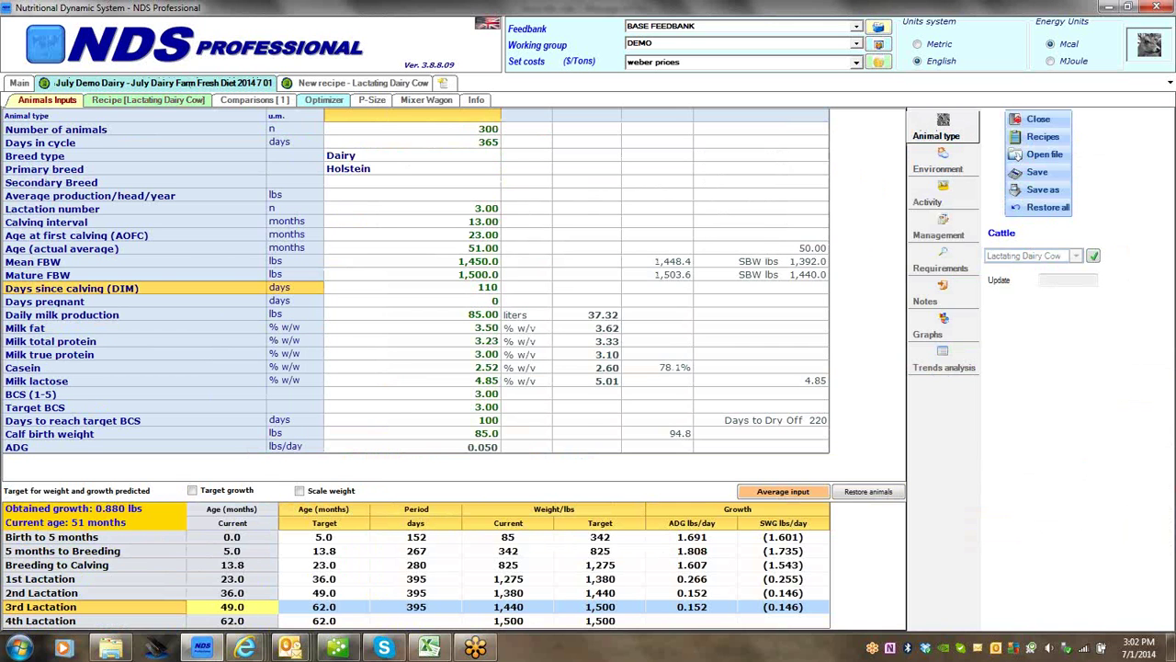
key("Return")
key("Return")
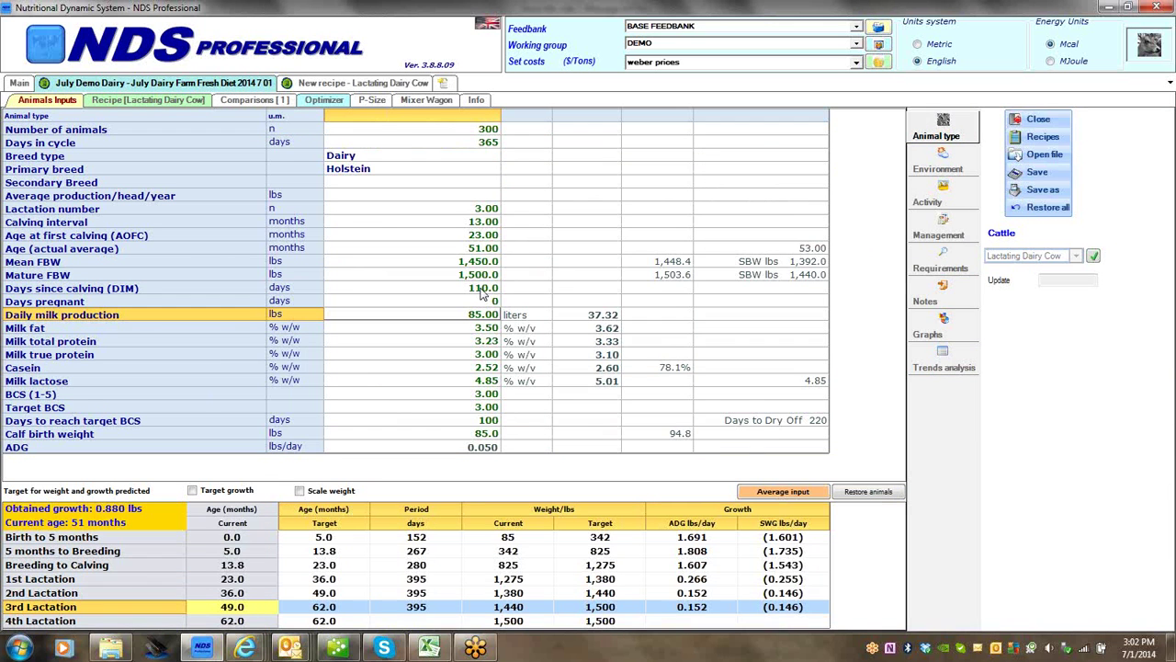
Set the daily milk production to 99 lbs
type("99")
key("Return")
key("Down")
key("Down")
key("Down")
key("Down")
key("Down")
key("Down")
key("Down")
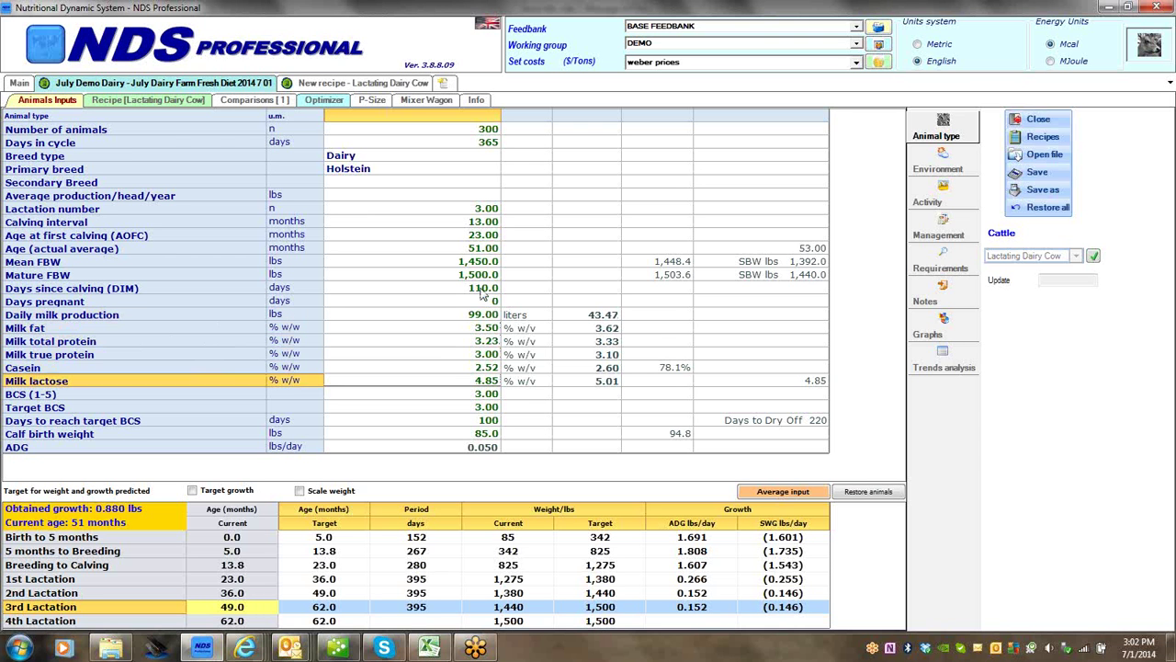
Return to the recipe's feed list and set the total dry matter intake to 59 lbs
left_click(158, 103)
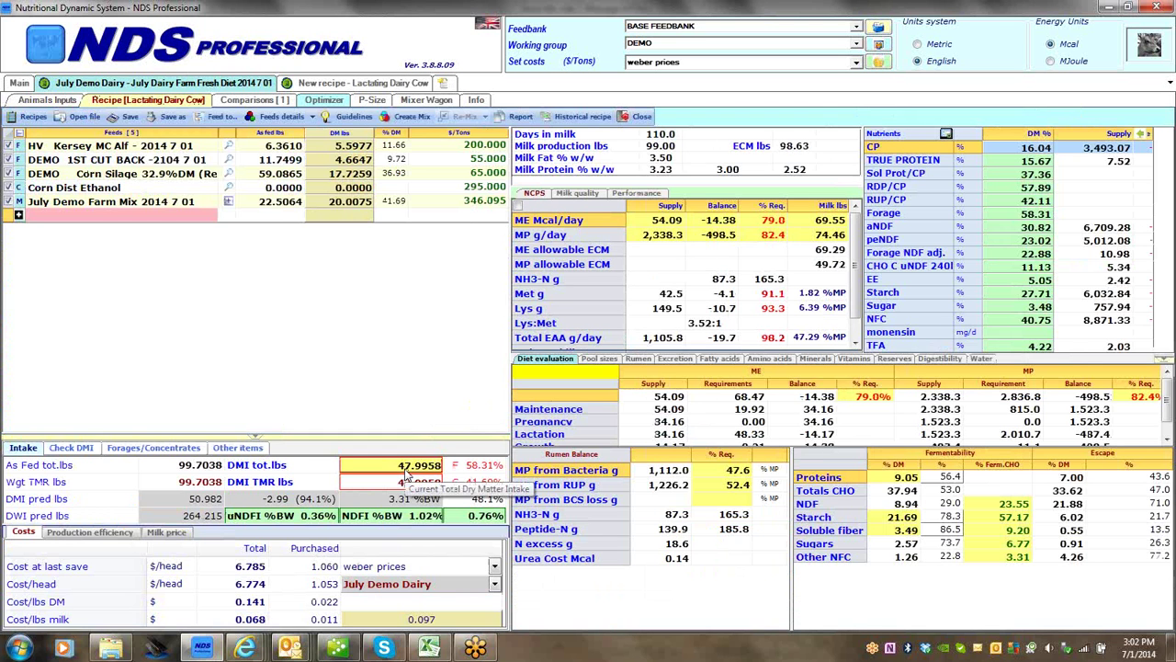
left_click(406, 468)
type("59")
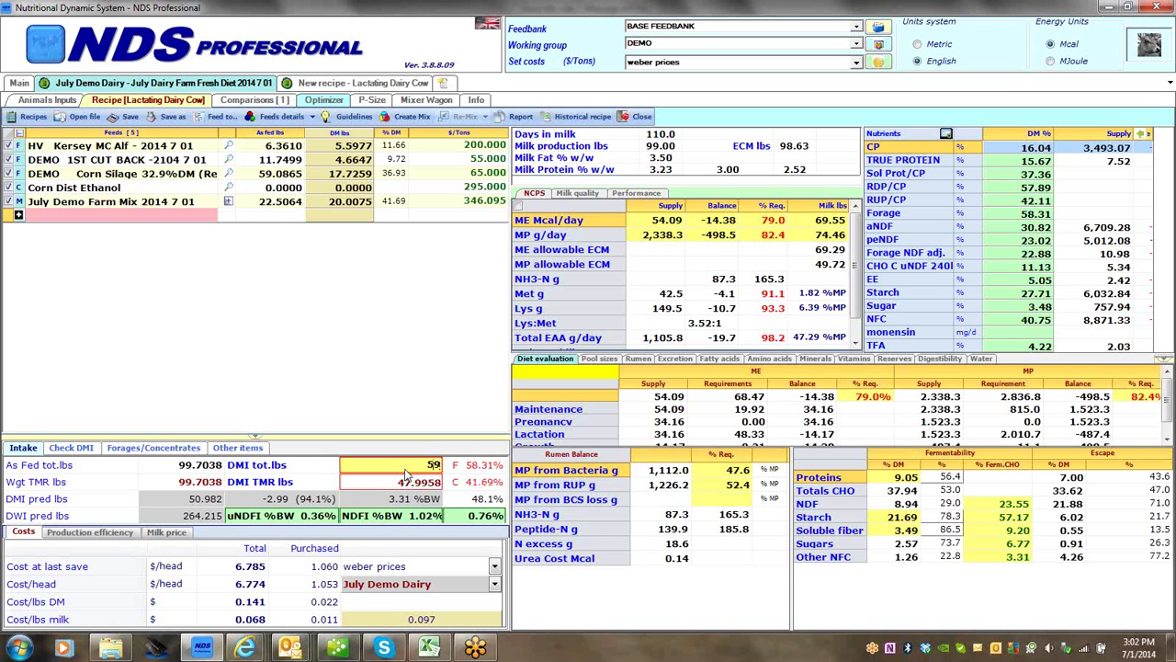
key("Return")
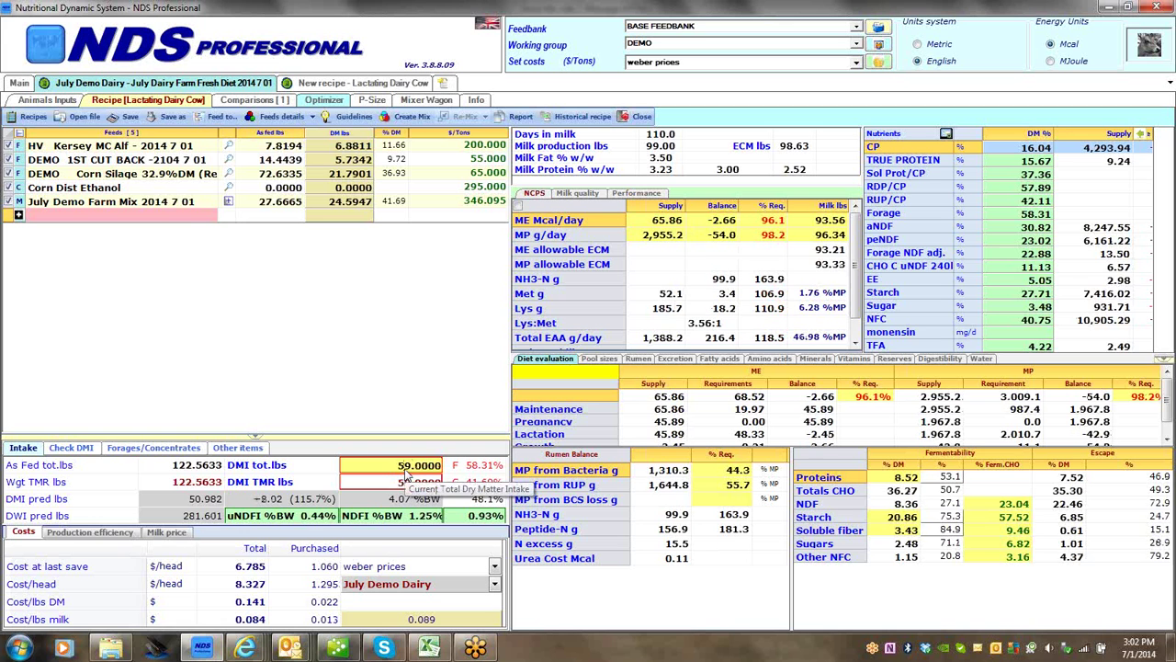
Save the recipe as a new one named July Dairy Farm high Diet 2014 7 01 in the High Cow Pen
left_click(171, 117)
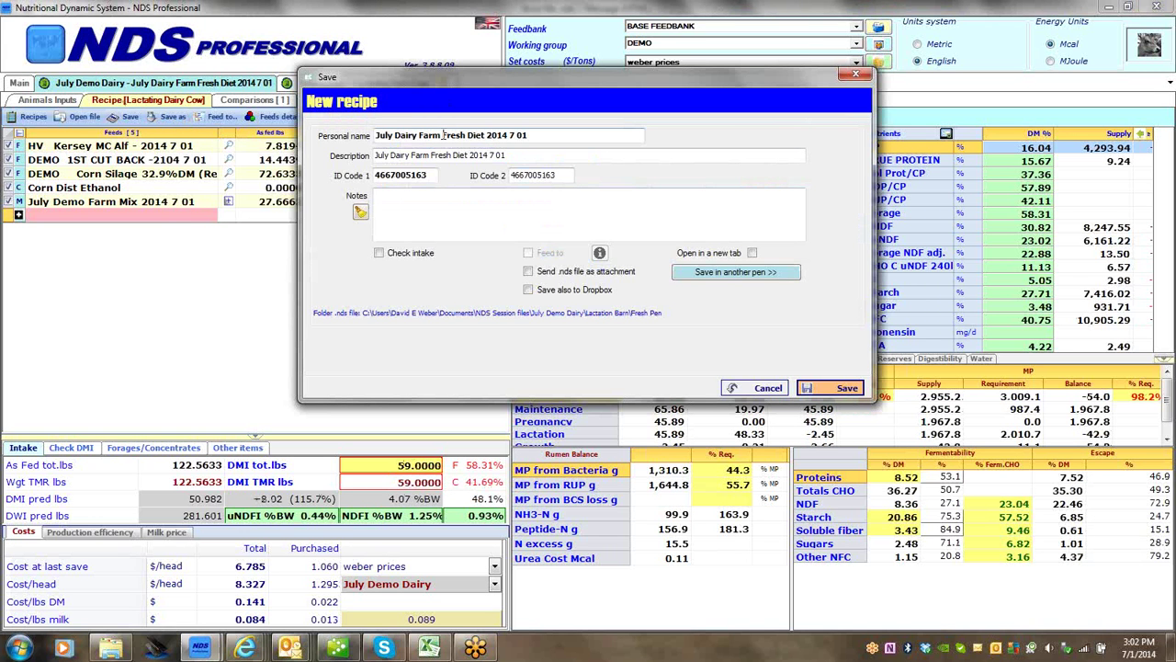
left_click_drag(444, 135, 465, 135)
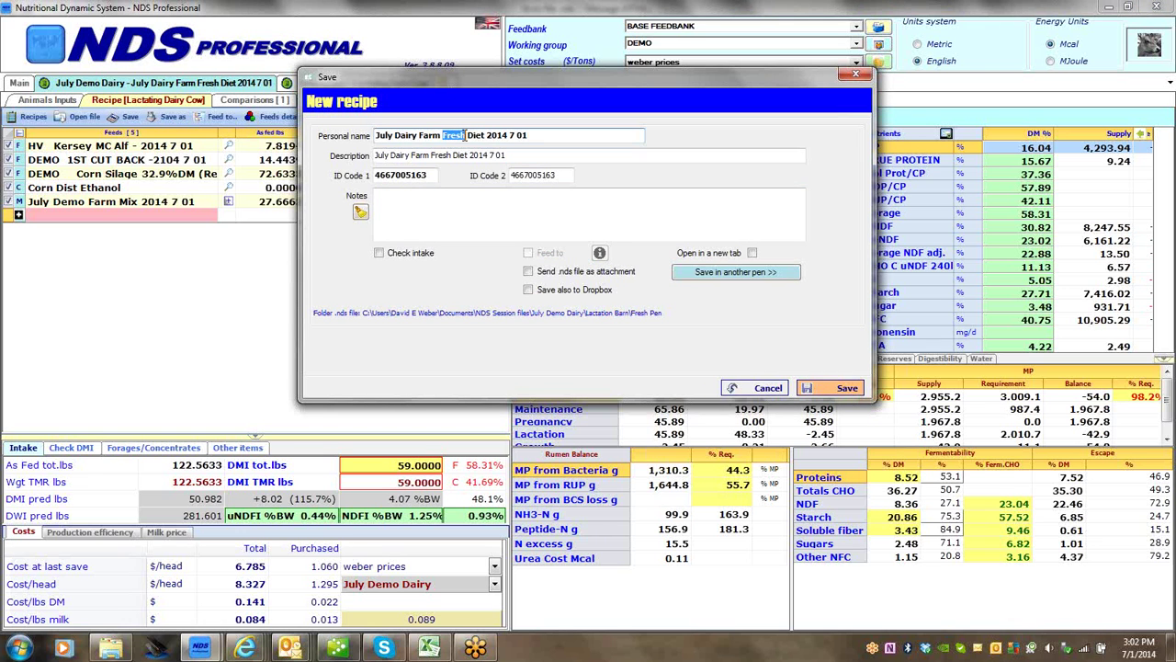
type("high")
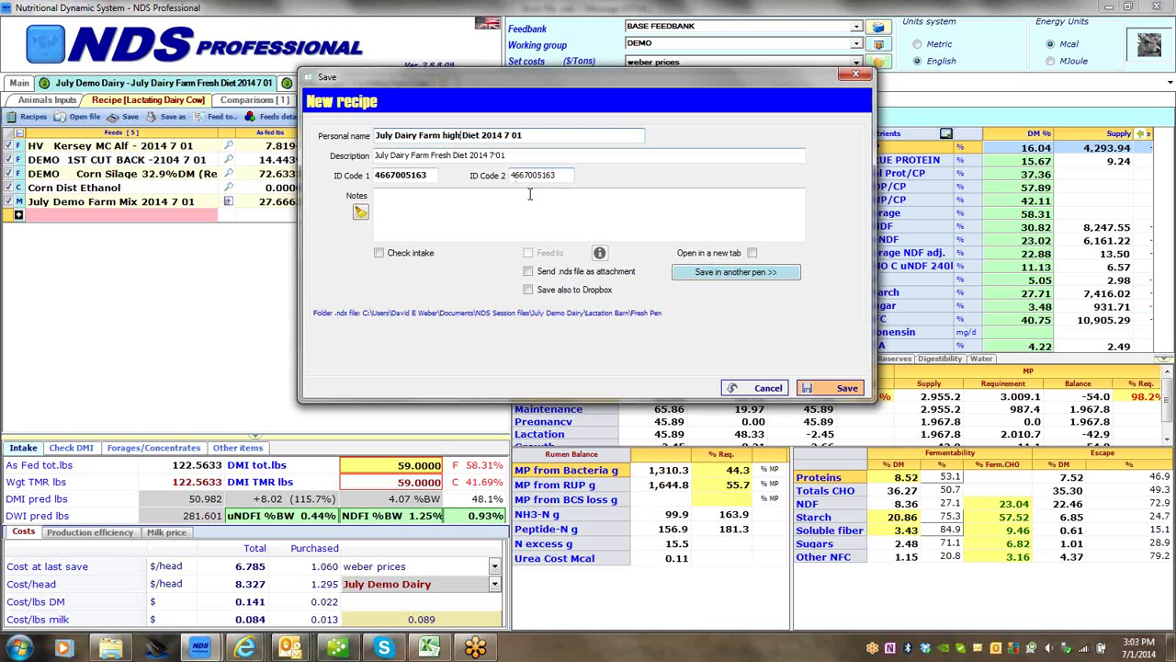
left_click(740, 273)
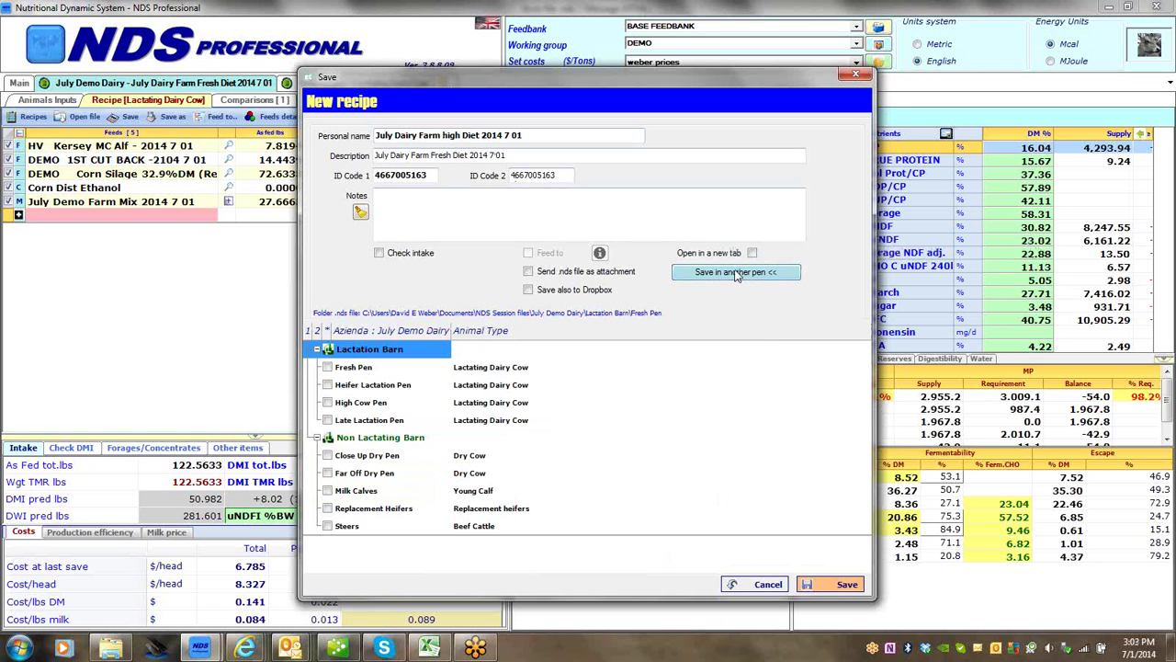
left_click(328, 402)
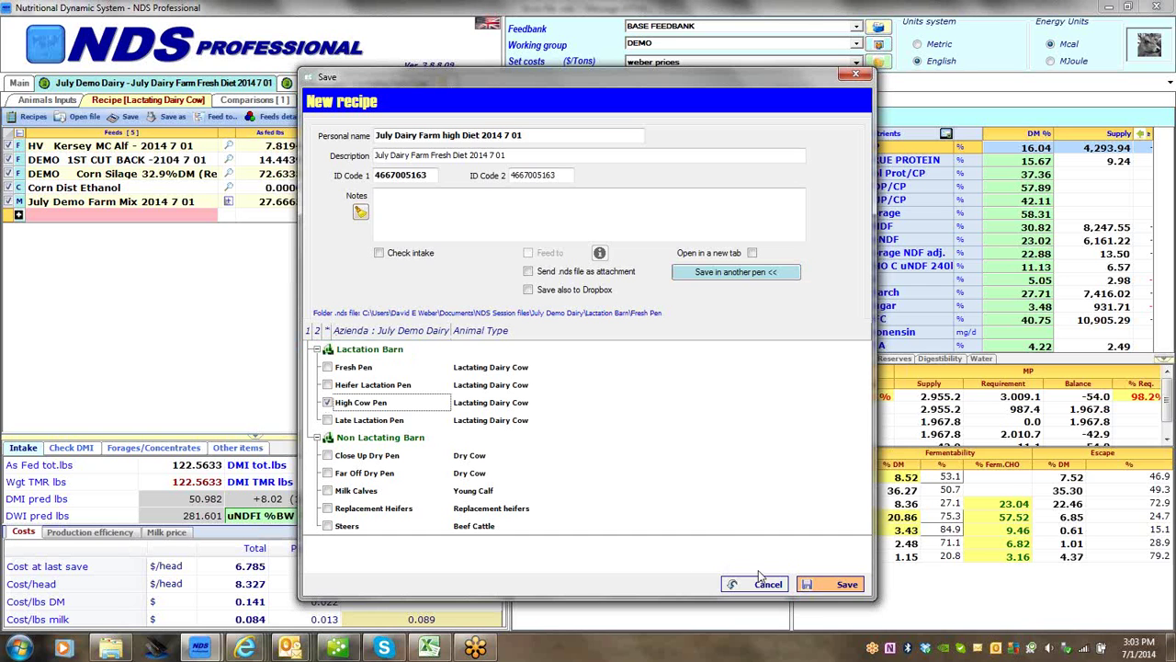
left_click(831, 585)
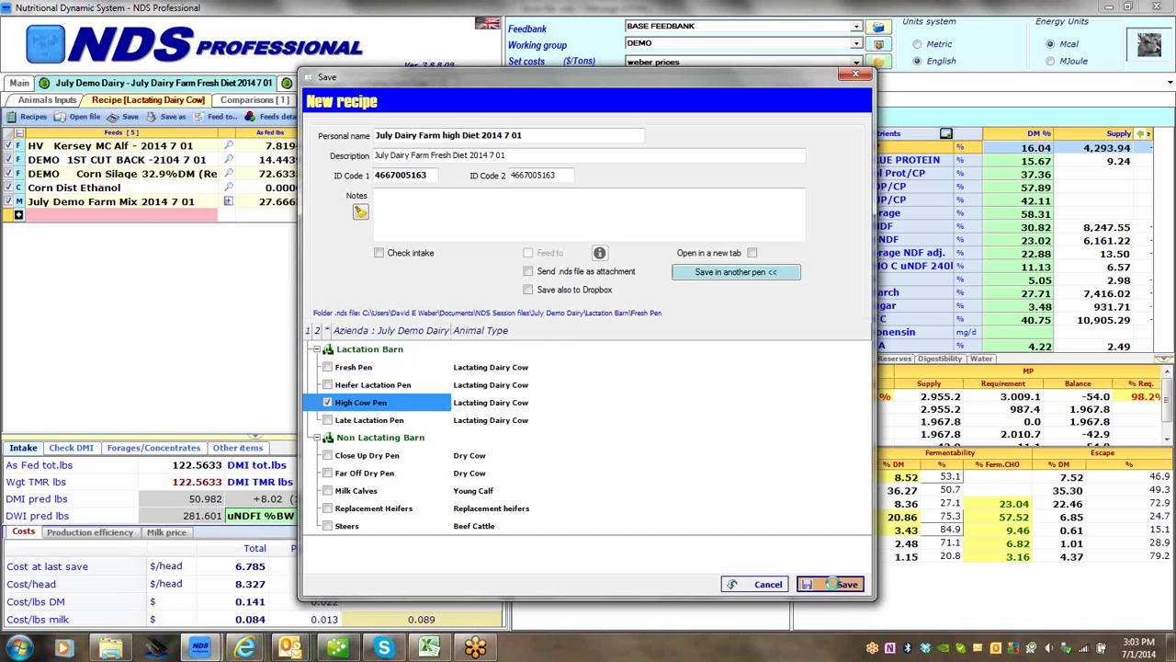
left_click(896, 512)
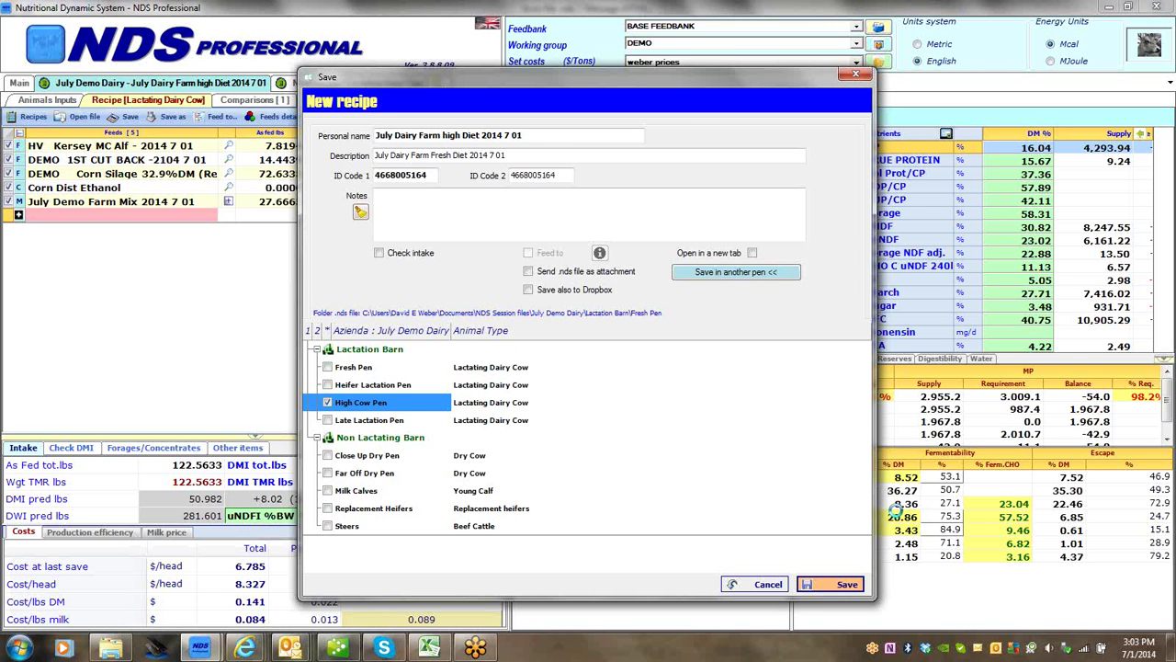